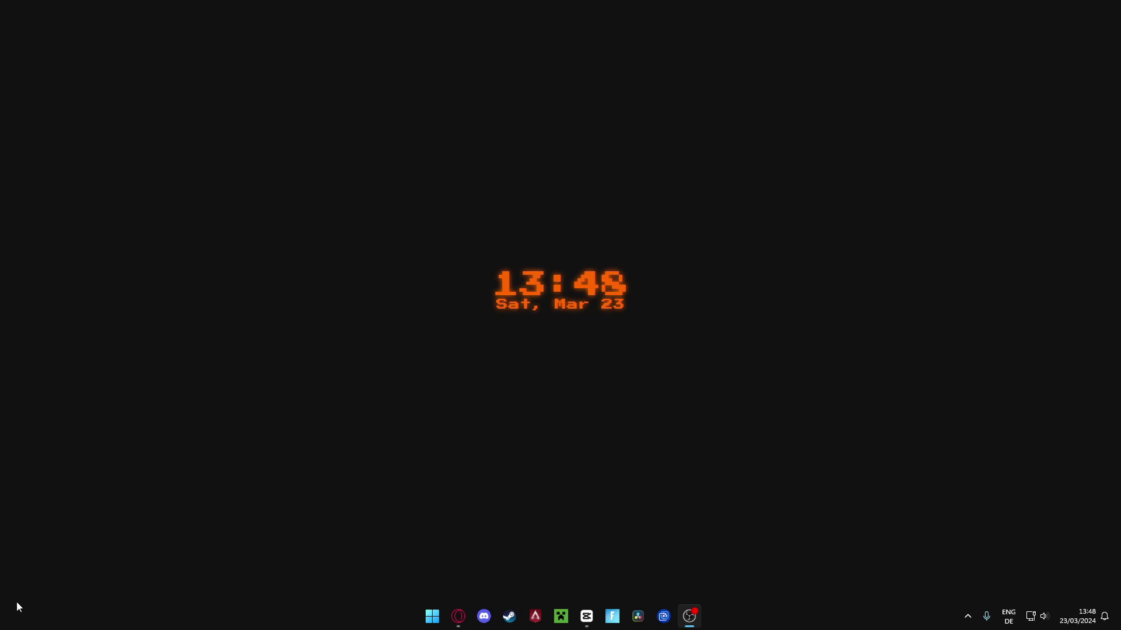
Switch to CapCut, look through the existing projects down to the end of the list, and minimise the window
{"action": "left_click", "coordinate": [586, 616]}
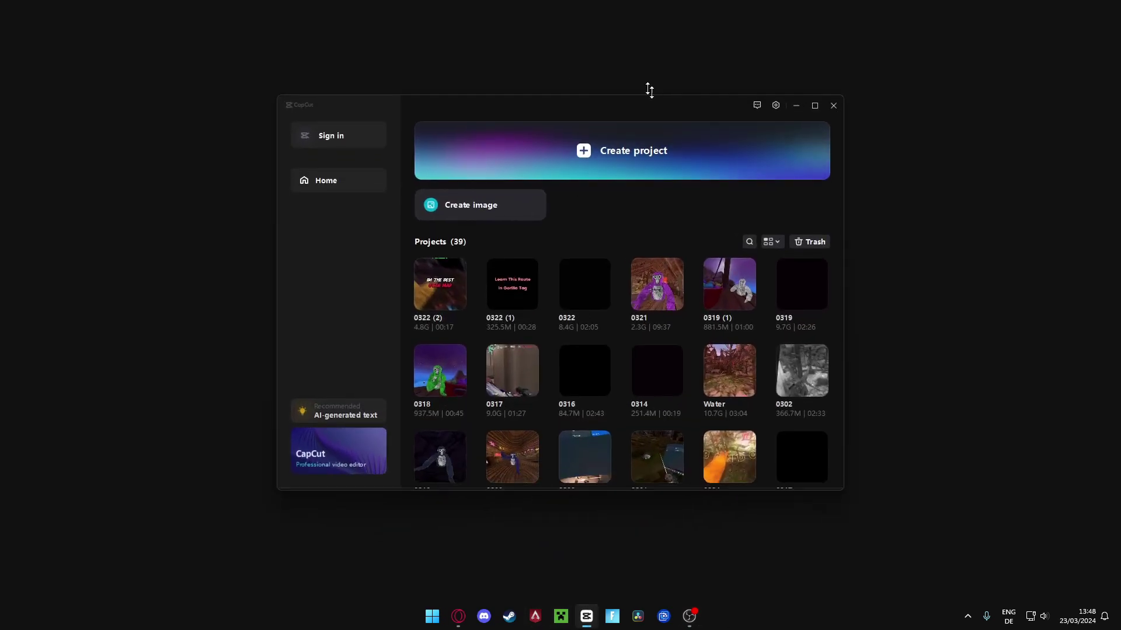
{"action": "scroll", "coordinate": [523, 420], "scroll_direction": "down", "scroll_amount": 2}
{"action": "scroll", "coordinate": [523, 416], "scroll_direction": "down", "scroll_amount": 6}
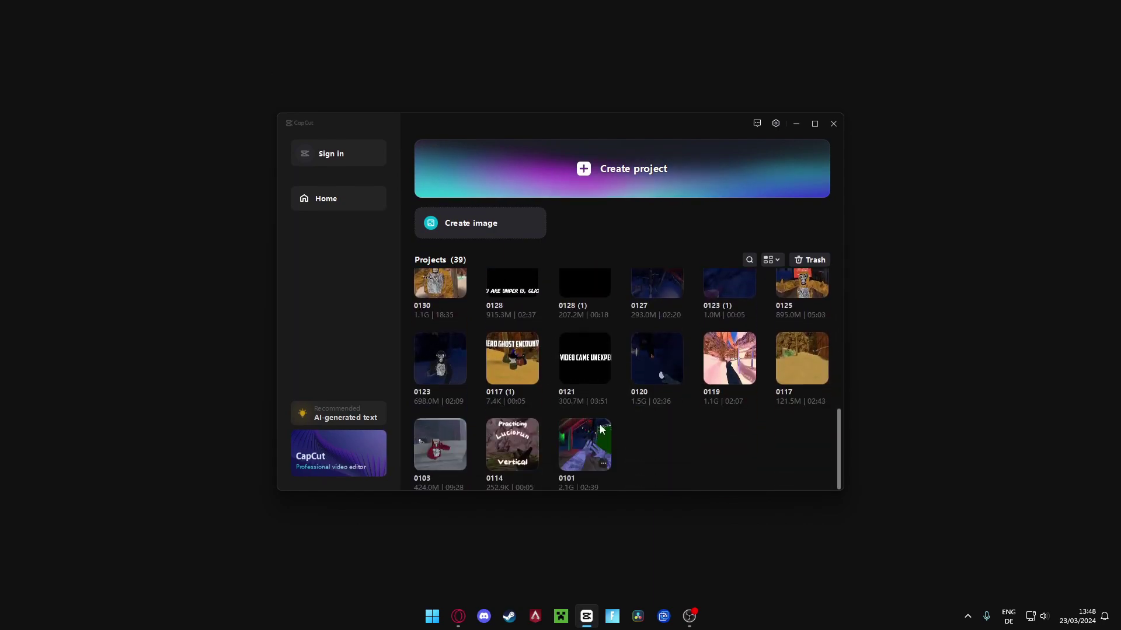
{"action": "scroll", "coordinate": [627, 389], "scroll_direction": "up", "scroll_amount": 10}
{"action": "left_click", "coordinate": [796, 123]}
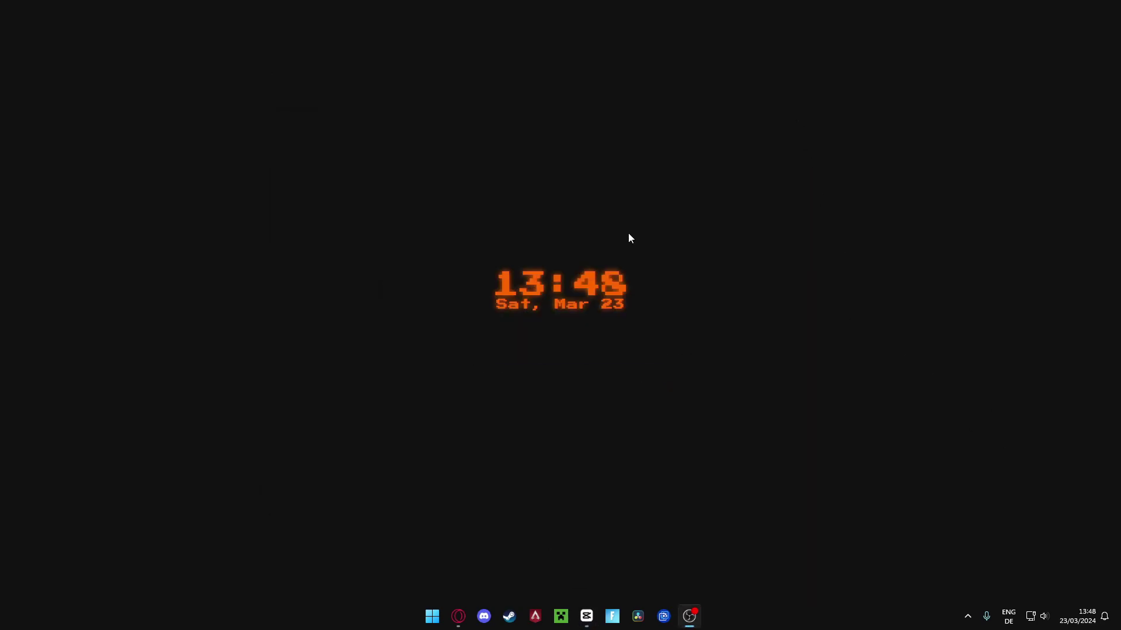
Search the Microsoft Store for capcut, view the CapCut app page, and close the store
{"action": "key", "text": "super"}
{"action": "type", "text": "mic"}
{"action": "key", "text": "Return"}
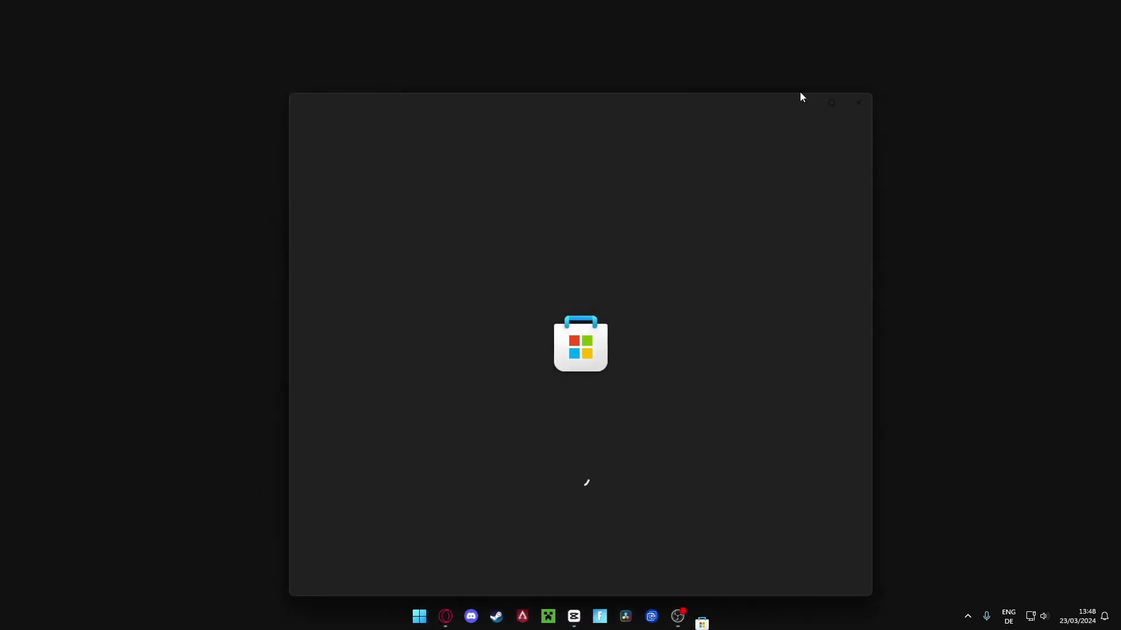
{"action": "left_click", "coordinate": [582, 107]}
{"action": "type", "text": "ca"}
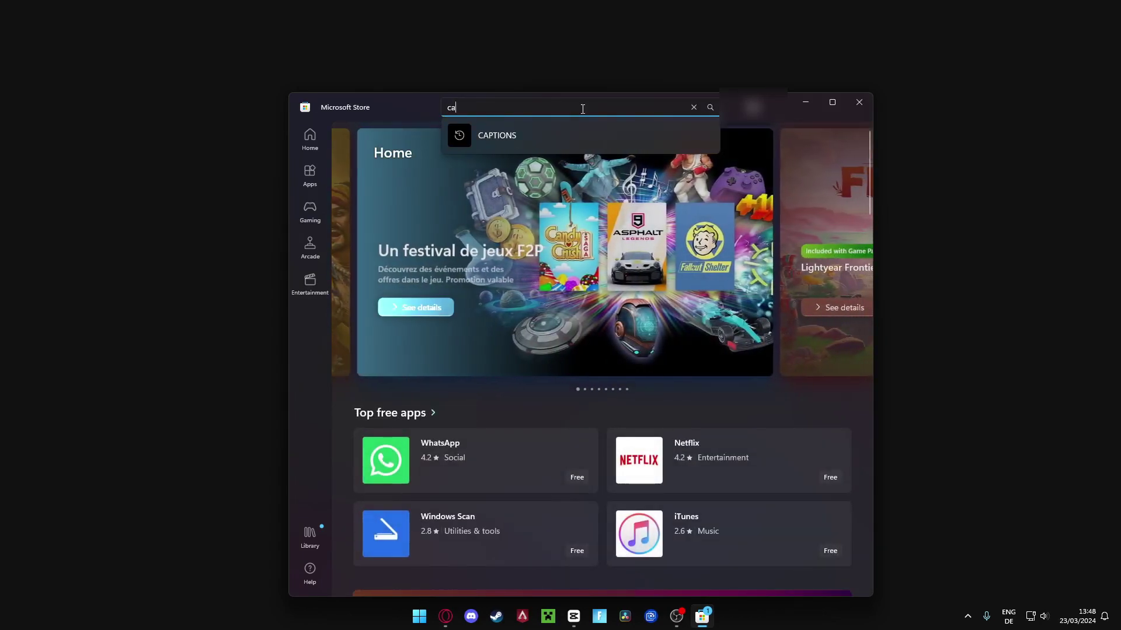
{"action": "type", "text": "pcut"}
{"action": "key", "text": "Return"}
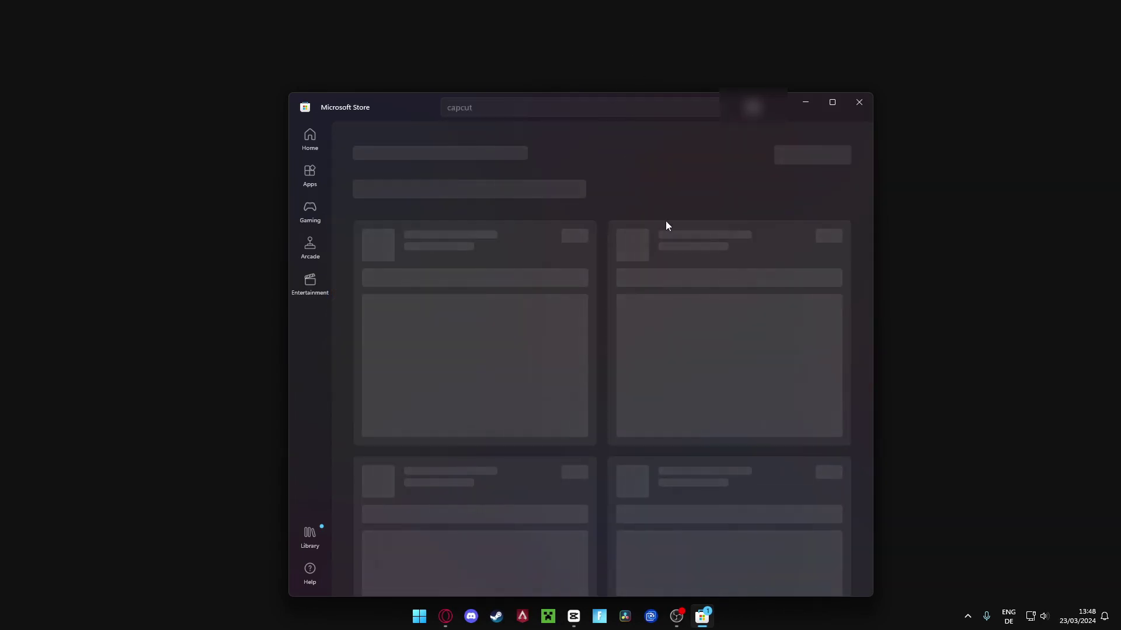
{"action": "left_click", "coordinate": [528, 293]}
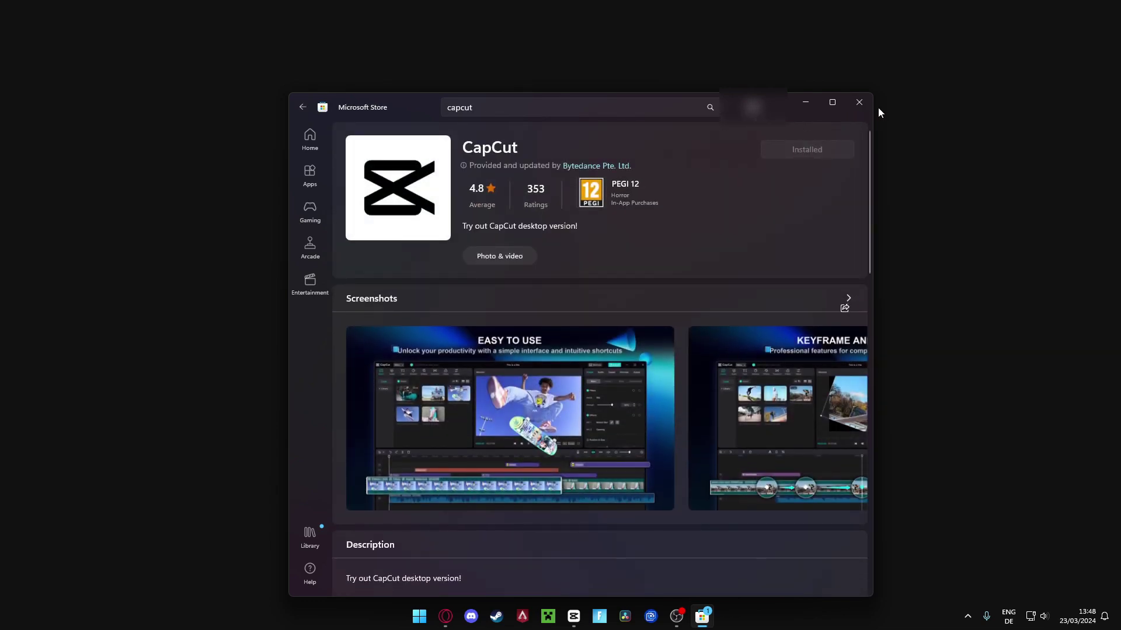
{"action": "left_click", "coordinate": [859, 102]}
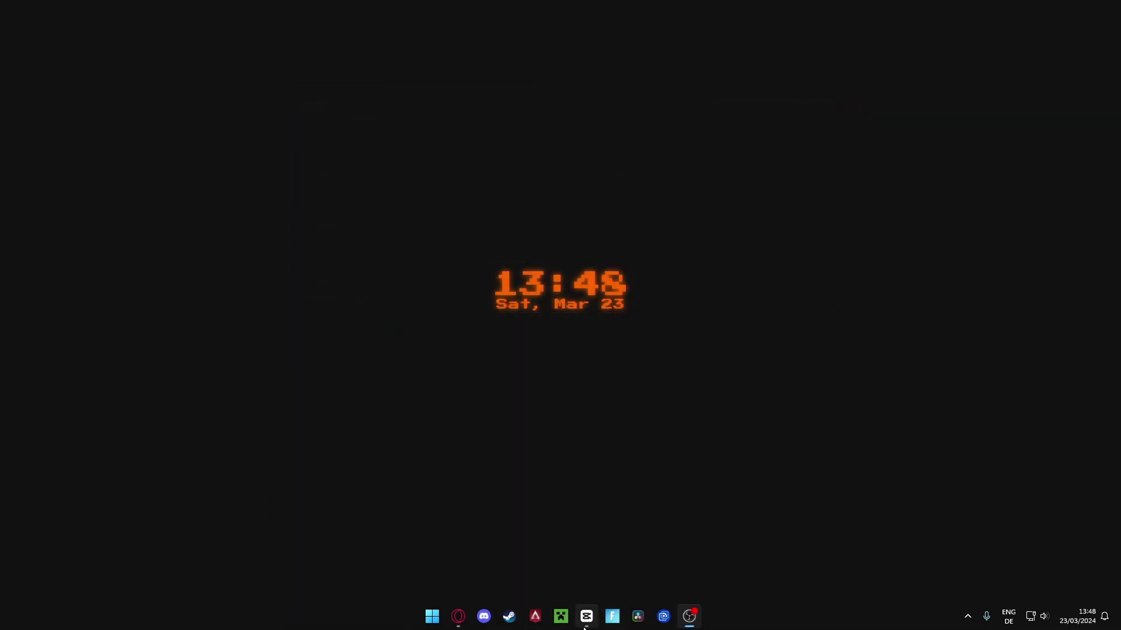
Create a new project in CapCut and minimise the editor
{"action": "left_click", "coordinate": [586, 616]}
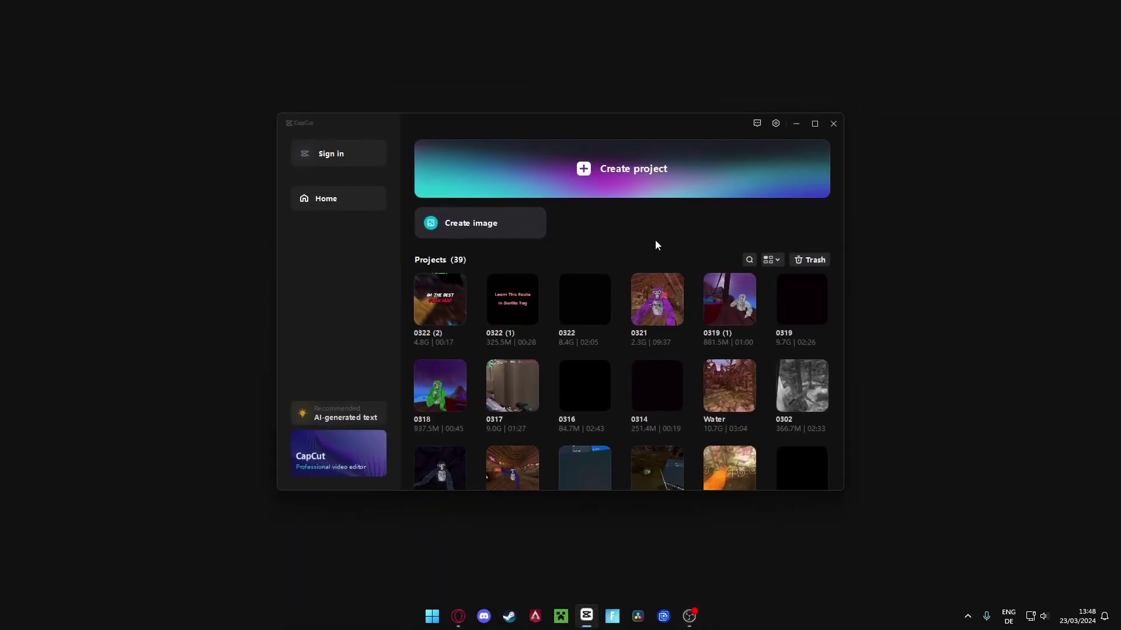
{"action": "left_click", "coordinate": [667, 156]}
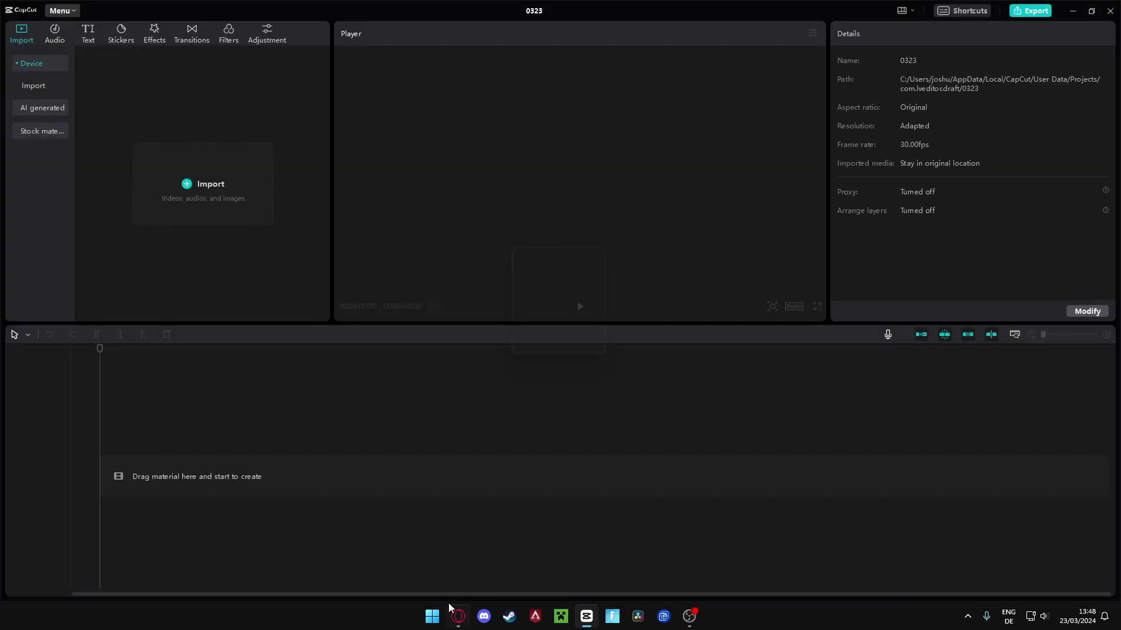
{"action": "left_click", "coordinate": [1073, 10]}
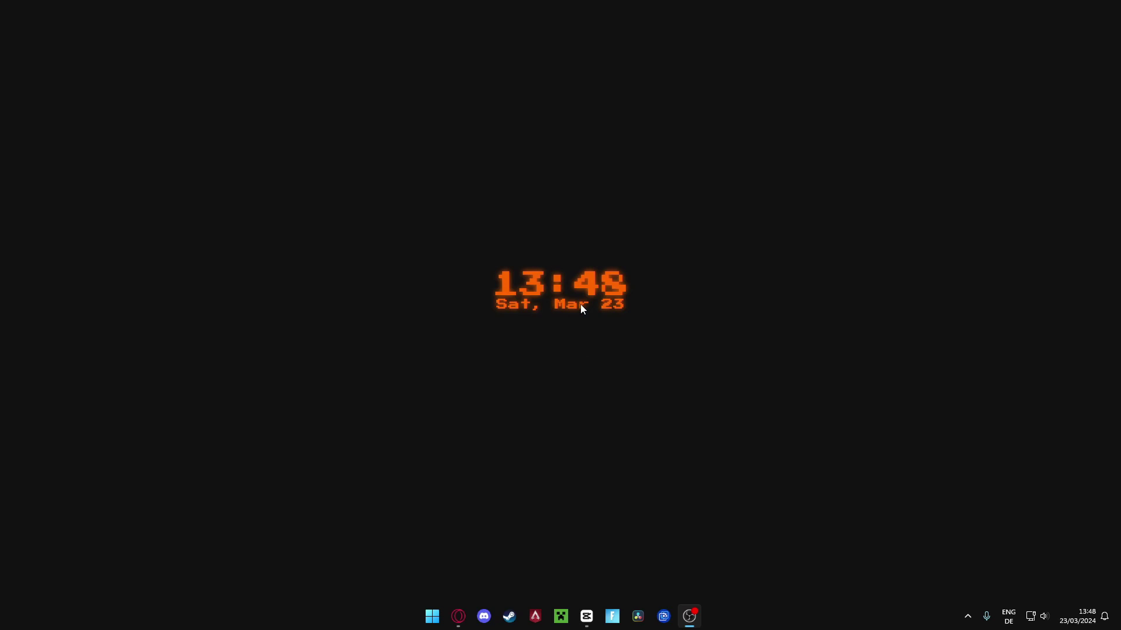
Switch to the Opera browser and view the MonkeModManager GitHub release page, examining its instructions and downloadable assets
{"action": "left_click", "coordinate": [458, 616]}
{"action": "left_click", "coordinate": [291, 9]}
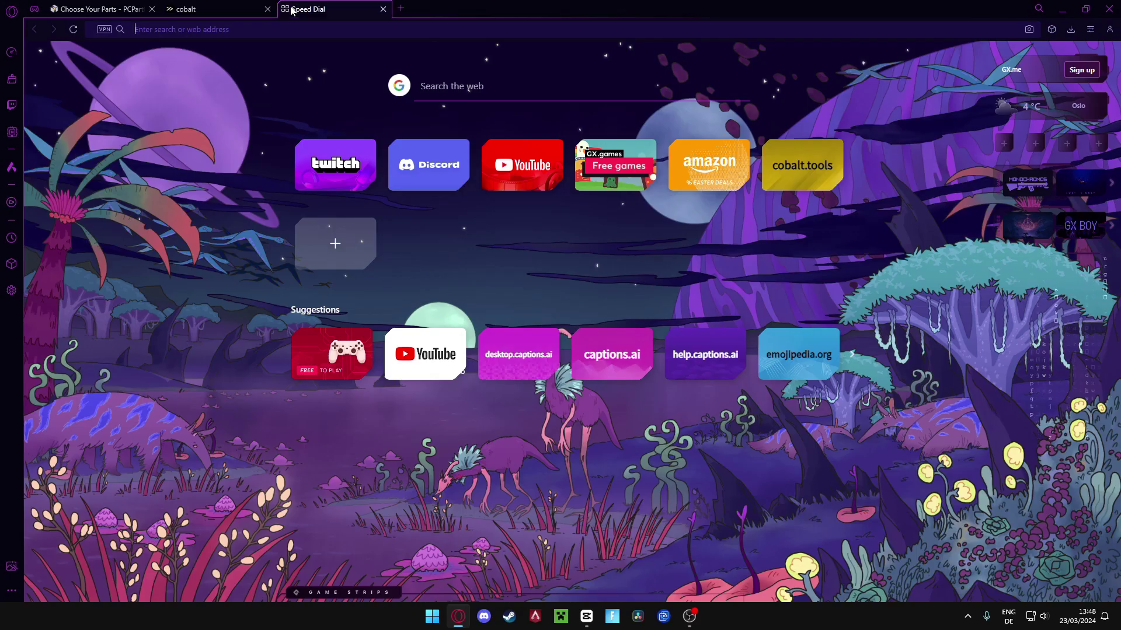
{"action": "type", "text": "monkemodm"}
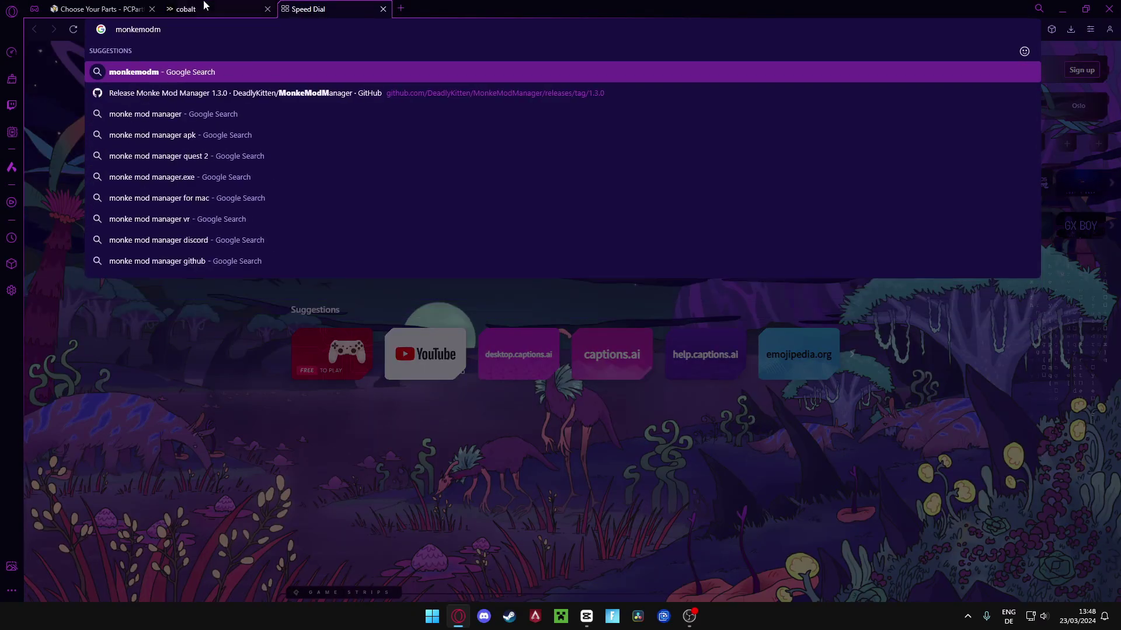
{"action": "left_click", "coordinate": [220, 91]}
{"action": "scroll", "coordinate": [420, 216], "scroll_direction": "down", "scroll_amount": 1}
{"action": "scroll", "coordinate": [642, 231], "scroll_direction": "up", "scroll_amount": 1}
{"action": "scroll", "coordinate": [856, 237], "scroll_direction": "down", "scroll_amount": 4}
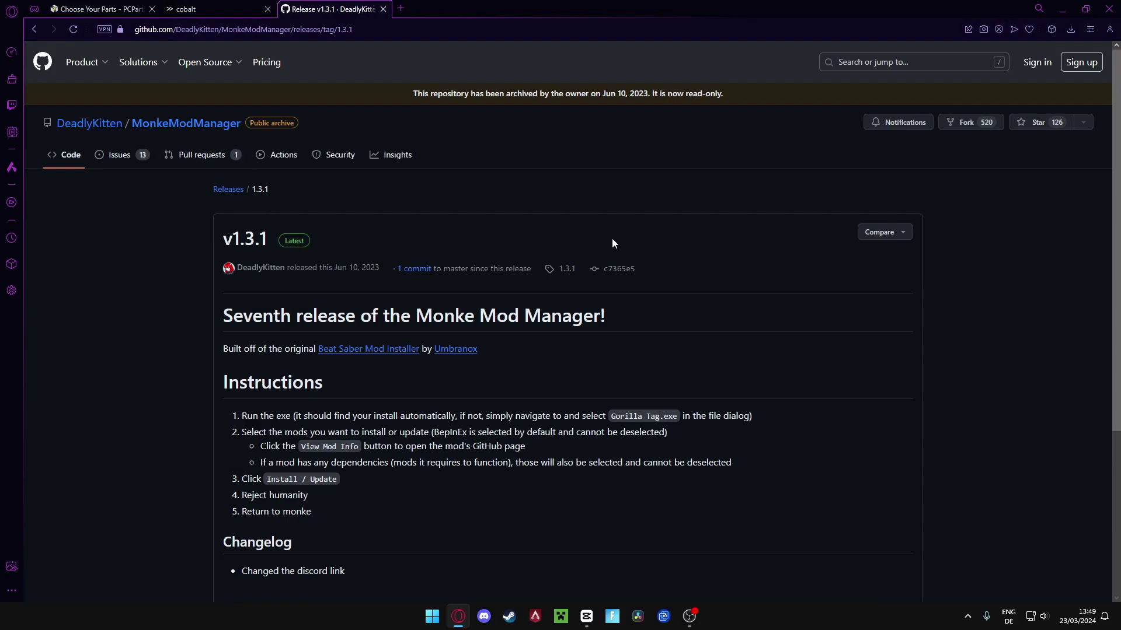
{"action": "scroll", "coordinate": [612, 238], "scroll_direction": "down", "scroll_amount": 2}
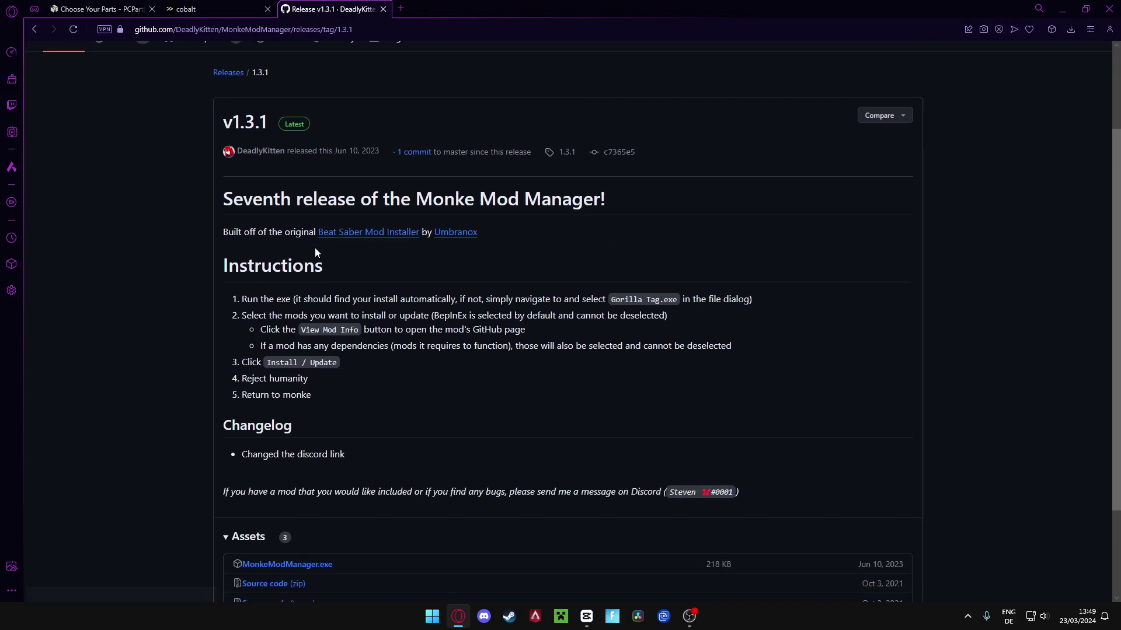
{"action": "scroll", "coordinate": [409, 274], "scroll_direction": "down", "scroll_amount": 2}
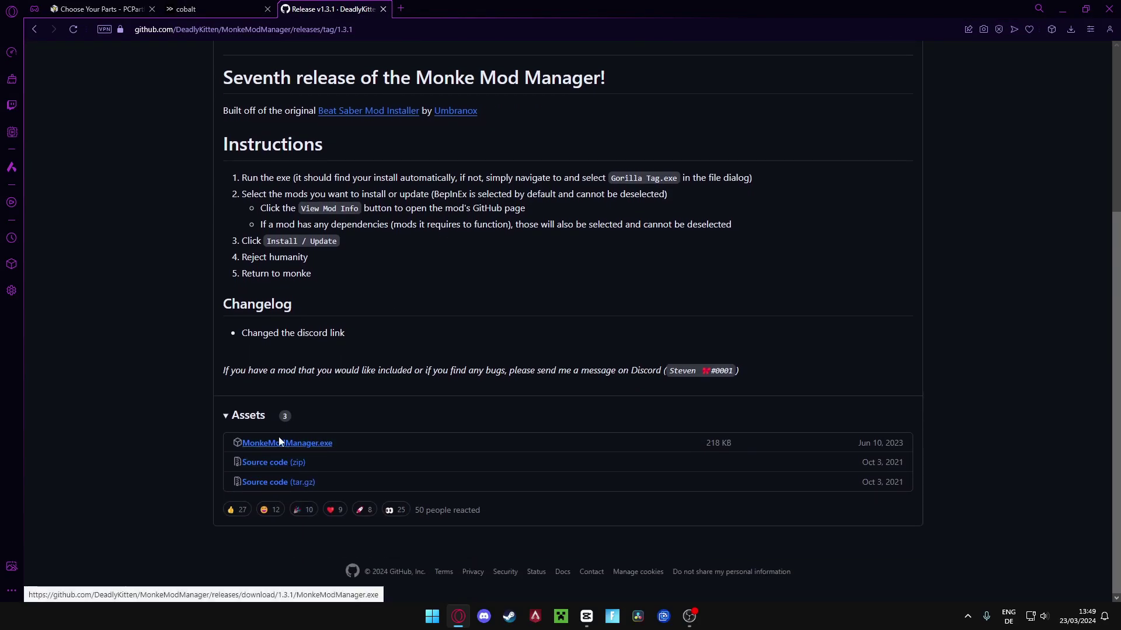
{"action": "left_click", "coordinate": [383, 8]}
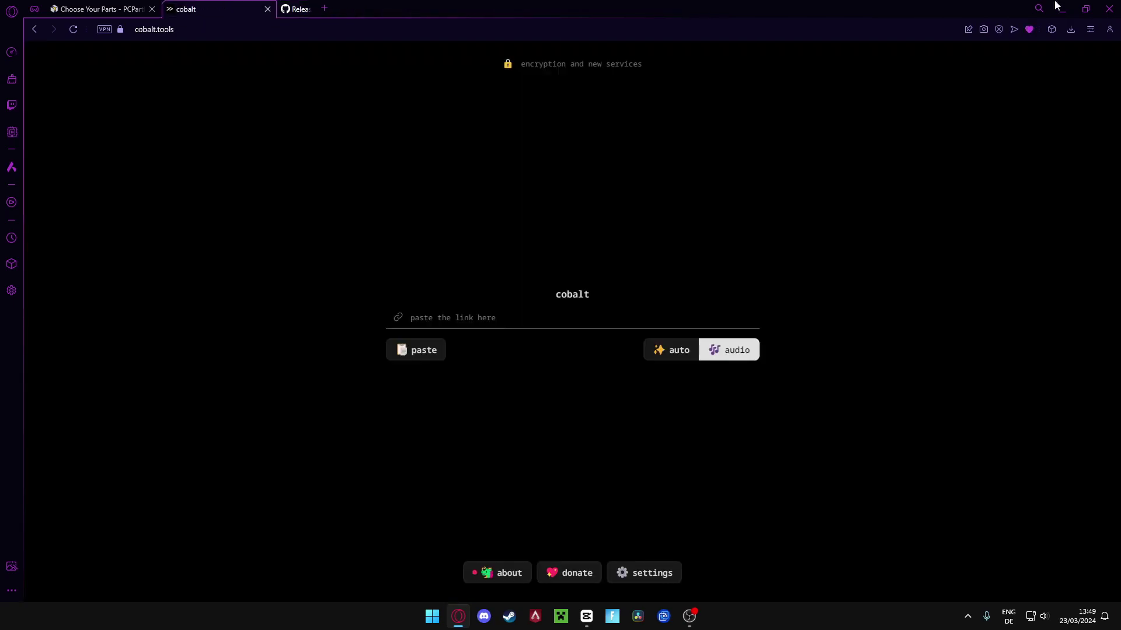
Minimise the browser, launch MonkeModManager.exe, and proceed to locating the Gorilla Tag installation
{"action": "left_click", "coordinate": [1061, 8]}
{"action": "key", "text": "super"}
{"action": "type", "text": "monkem"}
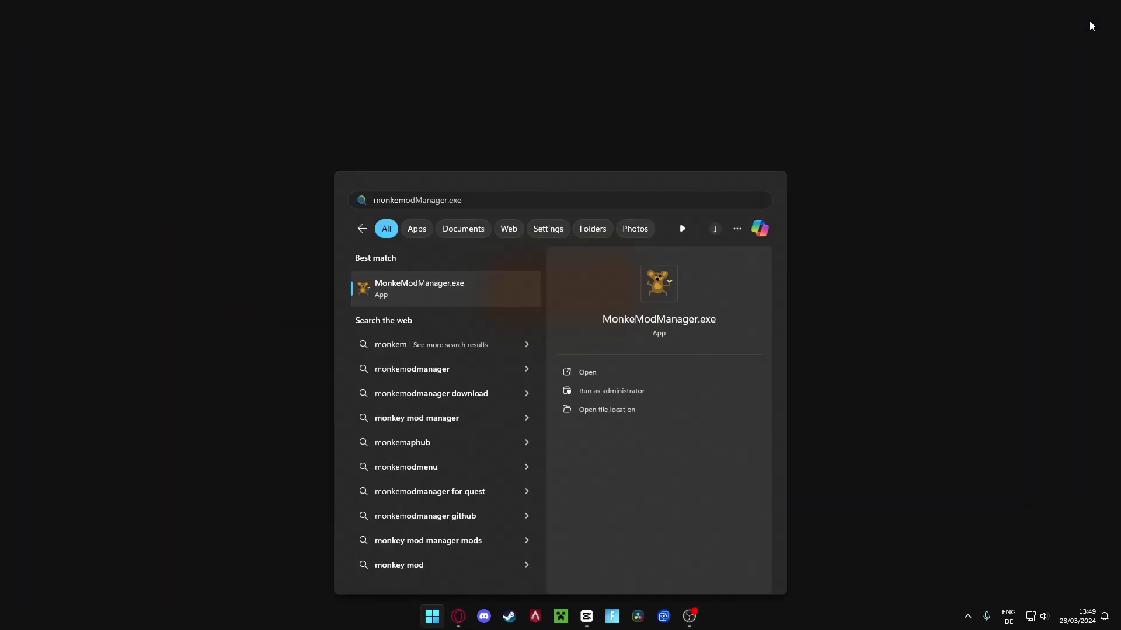
{"action": "key", "text": "Return"}
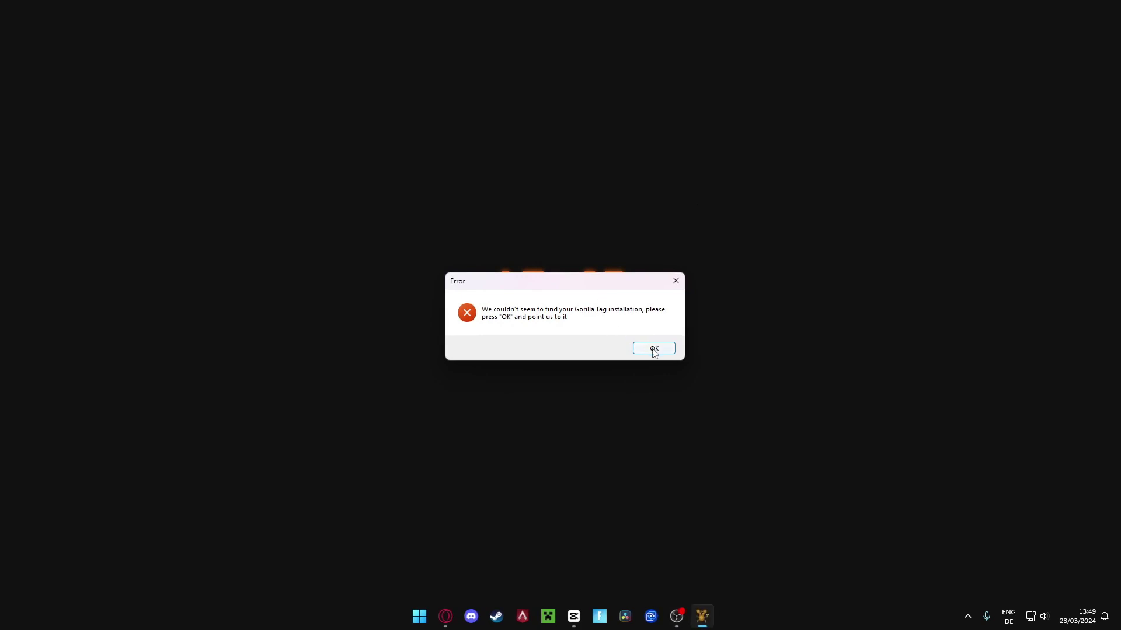
{"action": "left_click", "coordinate": [654, 349]}
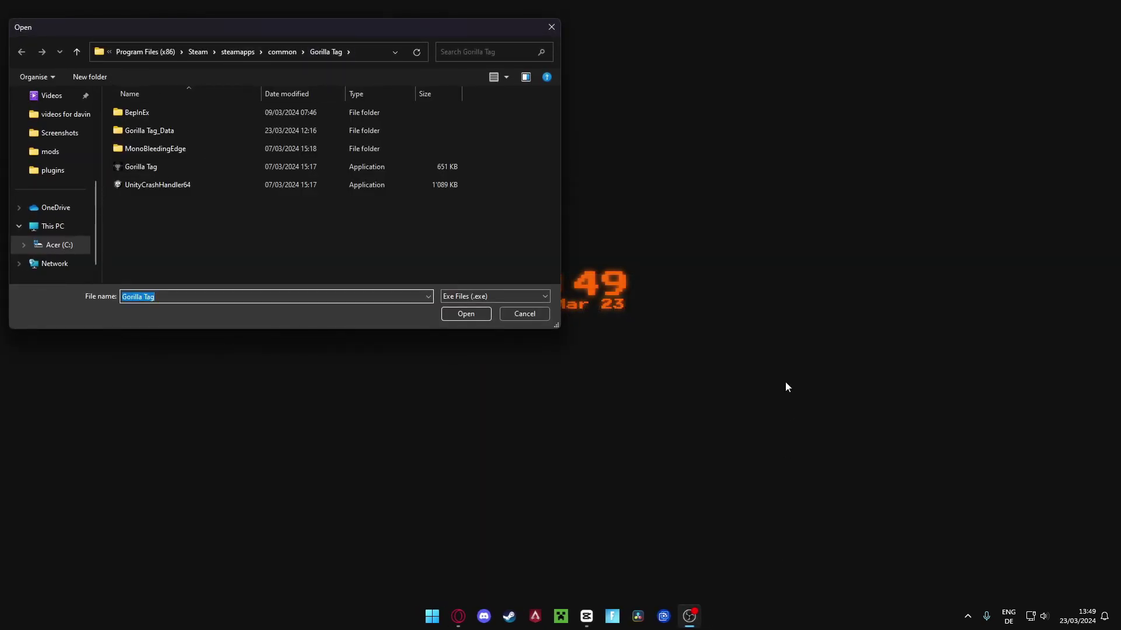
Switch to Steam and open the local files folder of Gorilla Tag from the library
{"action": "left_click", "coordinate": [509, 617]}
{"action": "left_click", "coordinate": [140, 311]}
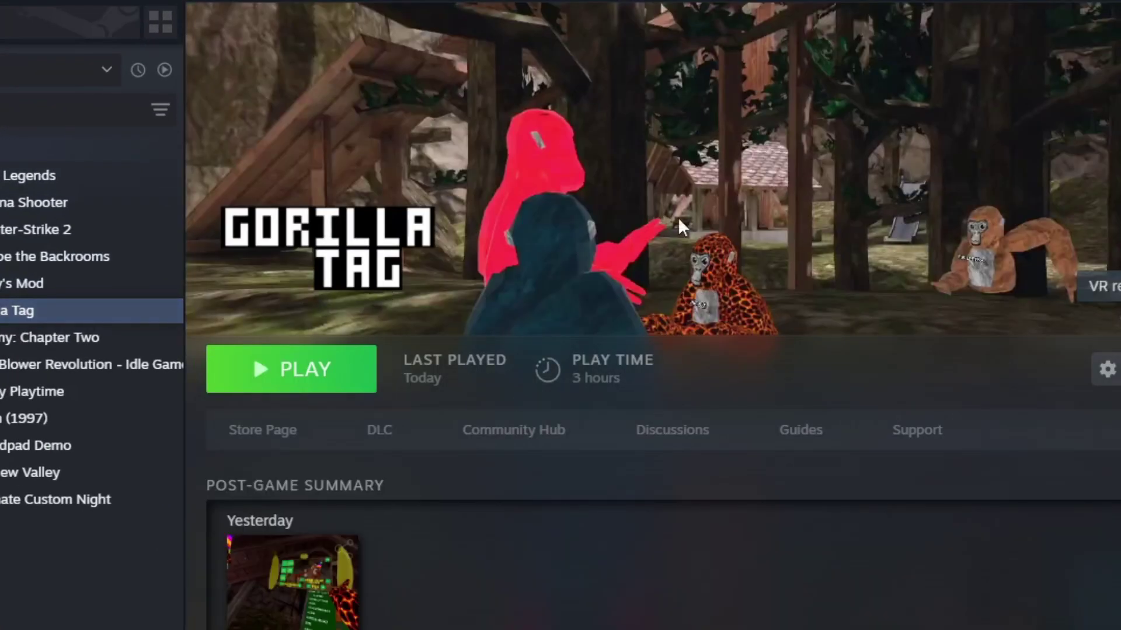
{"action": "right_click", "coordinate": [12, 318]}
{"action": "mouse_move", "coordinate": [53, 449]}
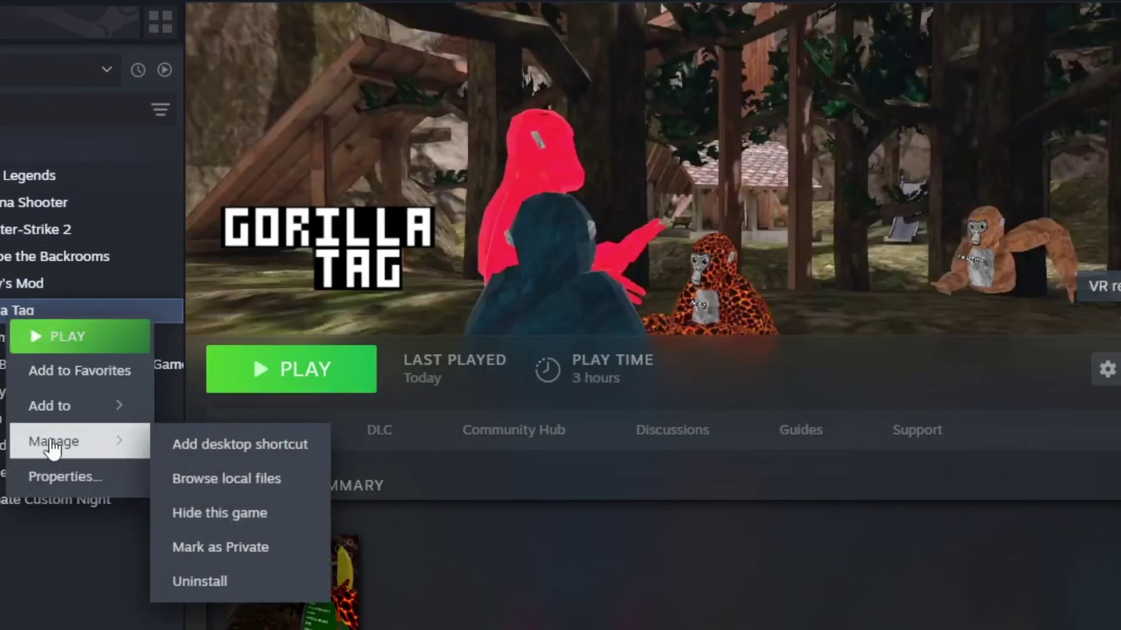
{"action": "left_click", "coordinate": [251, 481]}
Select the full path of the Gorilla Tag folder in File Explorer and put the folder window and Steam away
{"action": "mouse_move", "coordinate": [266, 7]}
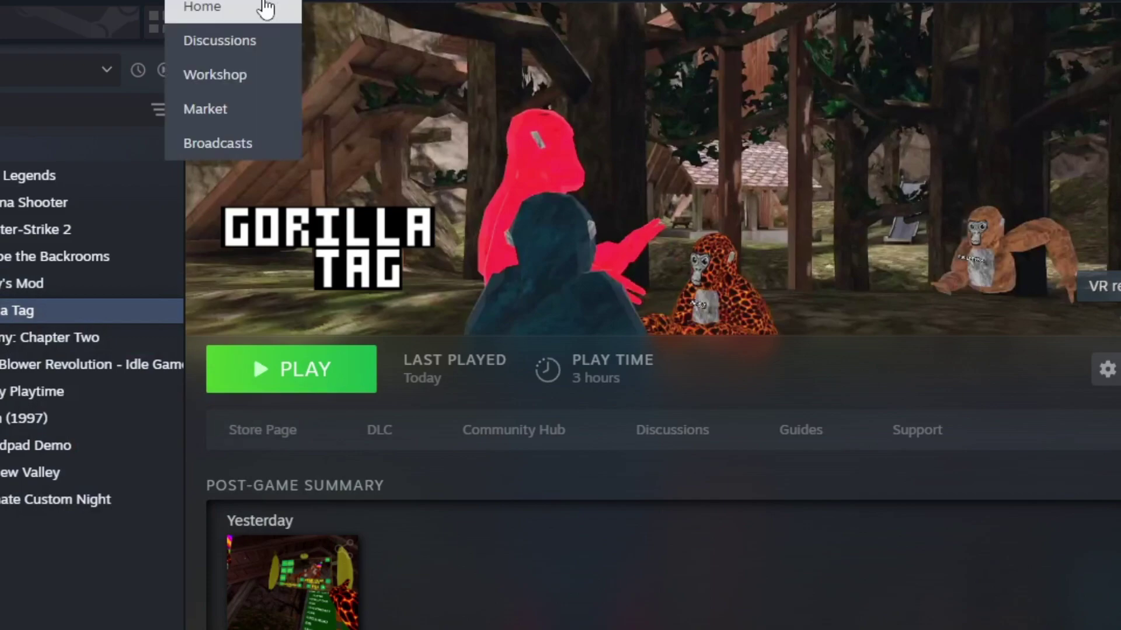
{"action": "left_click", "coordinate": [809, 173]}
{"action": "left_click", "coordinate": [848, 175]}
{"action": "left_click", "coordinate": [854, 169]}
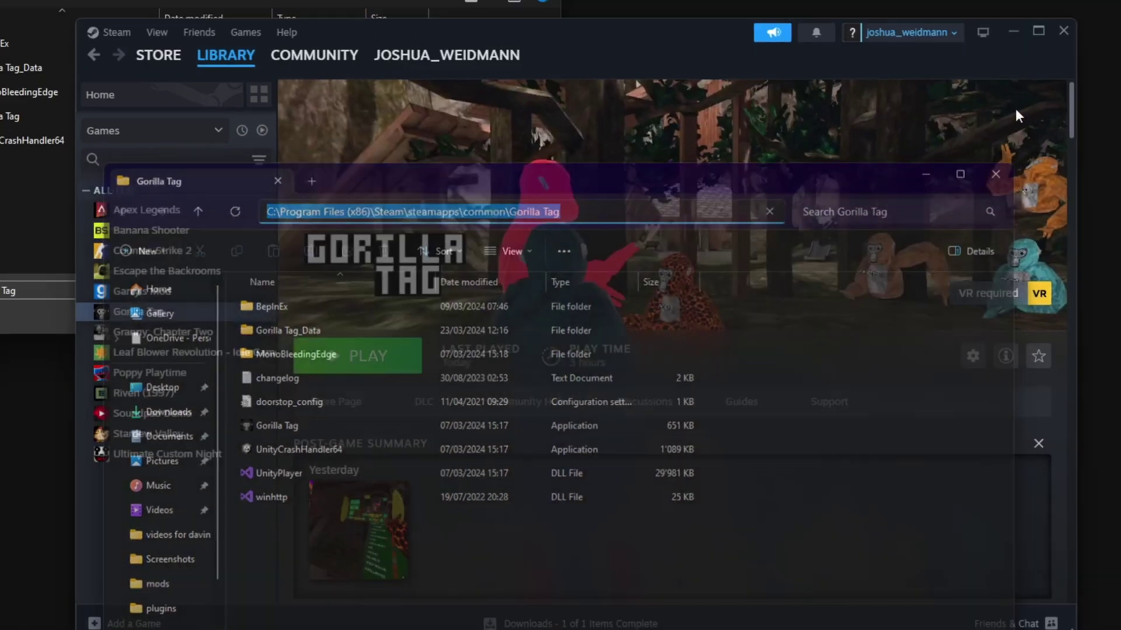
{"action": "left_click", "coordinate": [1055, 121]}
{"action": "left_click", "coordinate": [877, 105]}
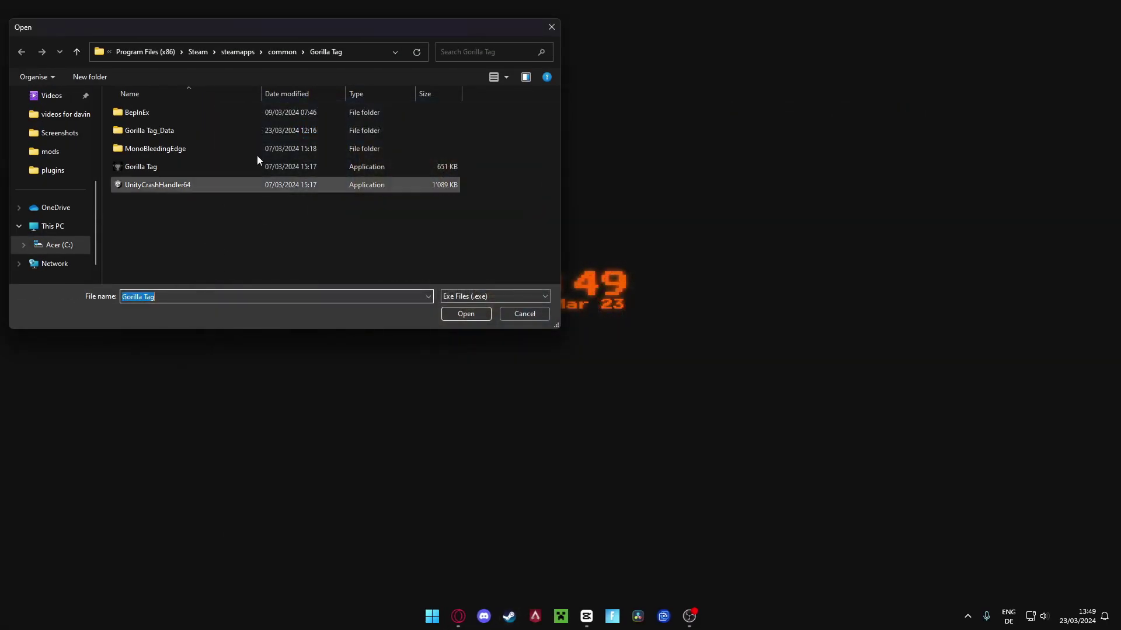
Point the mod manager to the Gorilla Tag application in C:\Program Files (x86)\Steam\steamapps\common\Gorilla Tag
{"action": "left_click", "coordinate": [368, 51]}
{"action": "left_click", "coordinate": [369, 52]}
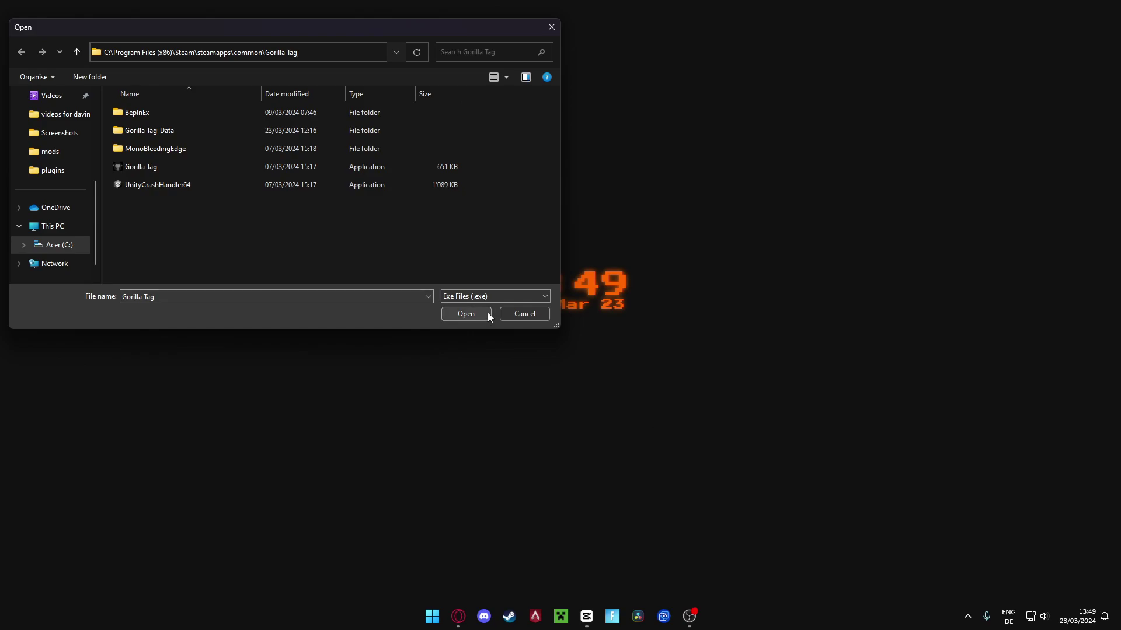
{"action": "left_click", "coordinate": [170, 168]}
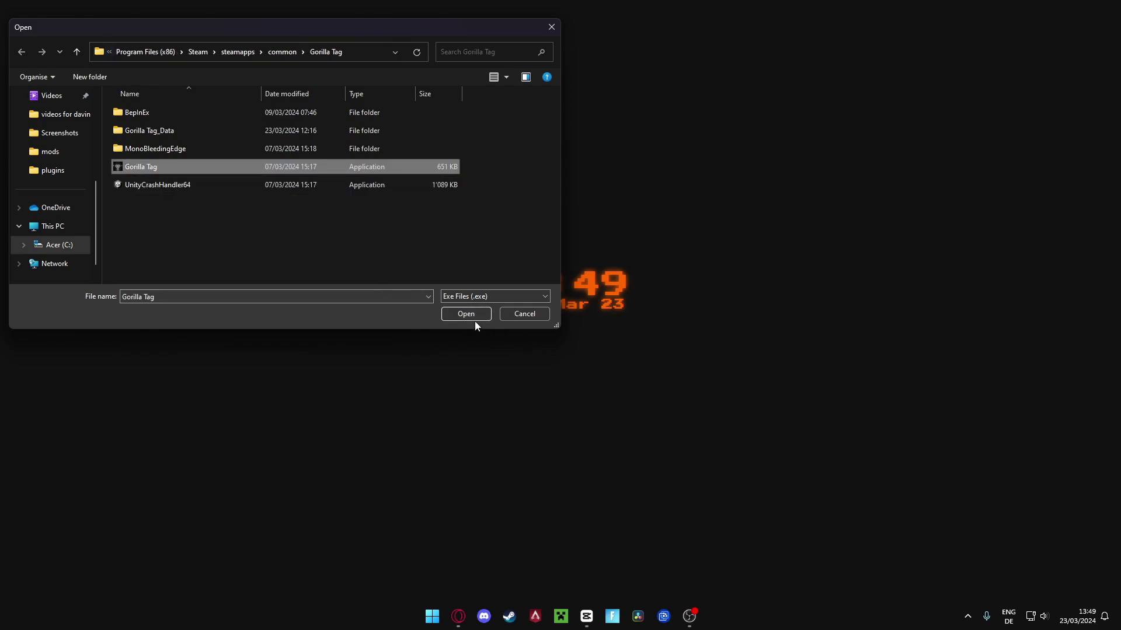
{"action": "left_click", "coordinate": [476, 313]}
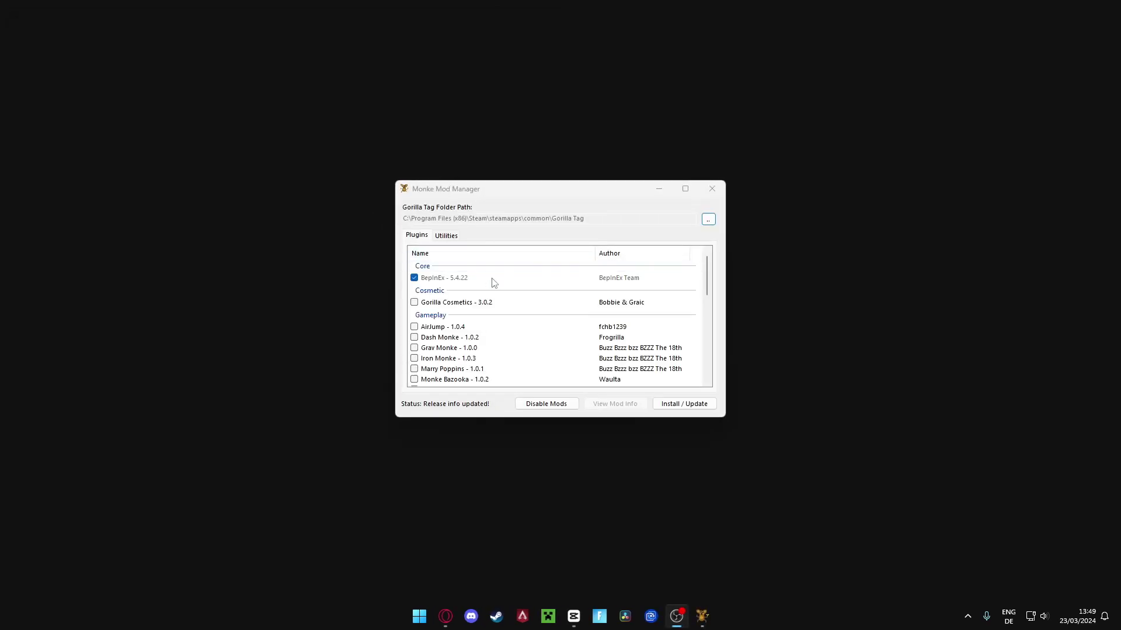
Install the preselected BepInEx 5.4.22 plugin and look through the list of available mods
{"action": "left_click", "coordinate": [680, 404]}
{"action": "scroll", "coordinate": [503, 328], "scroll_direction": "down", "scroll_amount": 10}
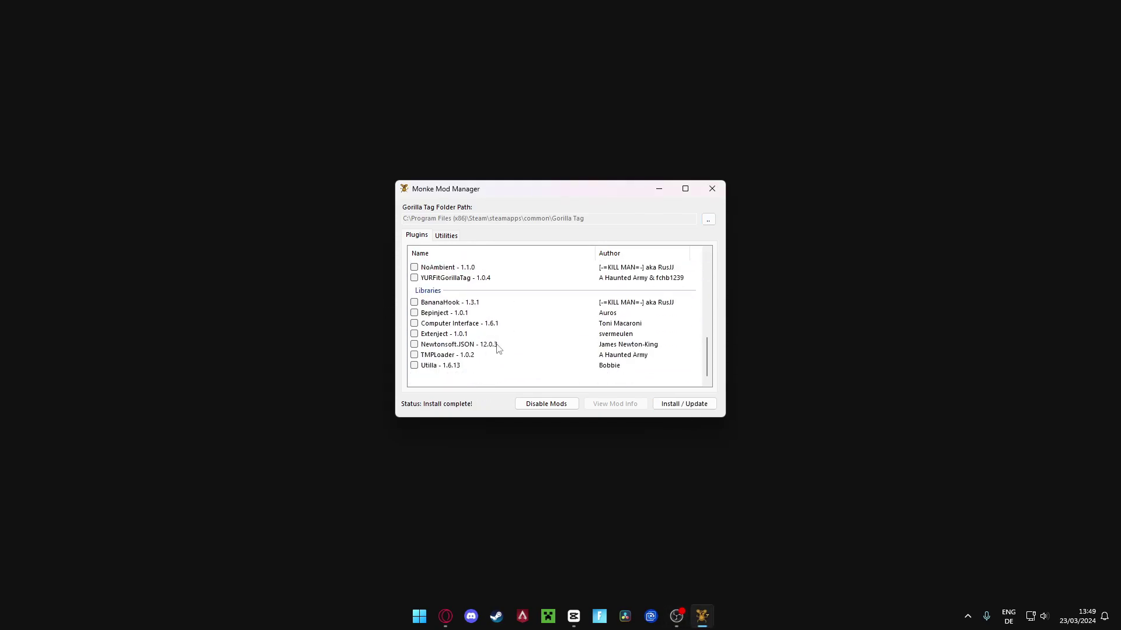
{"action": "scroll", "coordinate": [457, 314], "scroll_direction": "up", "scroll_amount": 2}
{"action": "scroll", "coordinate": [457, 313], "scroll_direction": "up", "scroll_amount": 2}
Open the plugins folder inside the game's BepInEx folder and try to delete the YizziCamModV2 file
{"action": "left_click", "coordinate": [459, 235]}
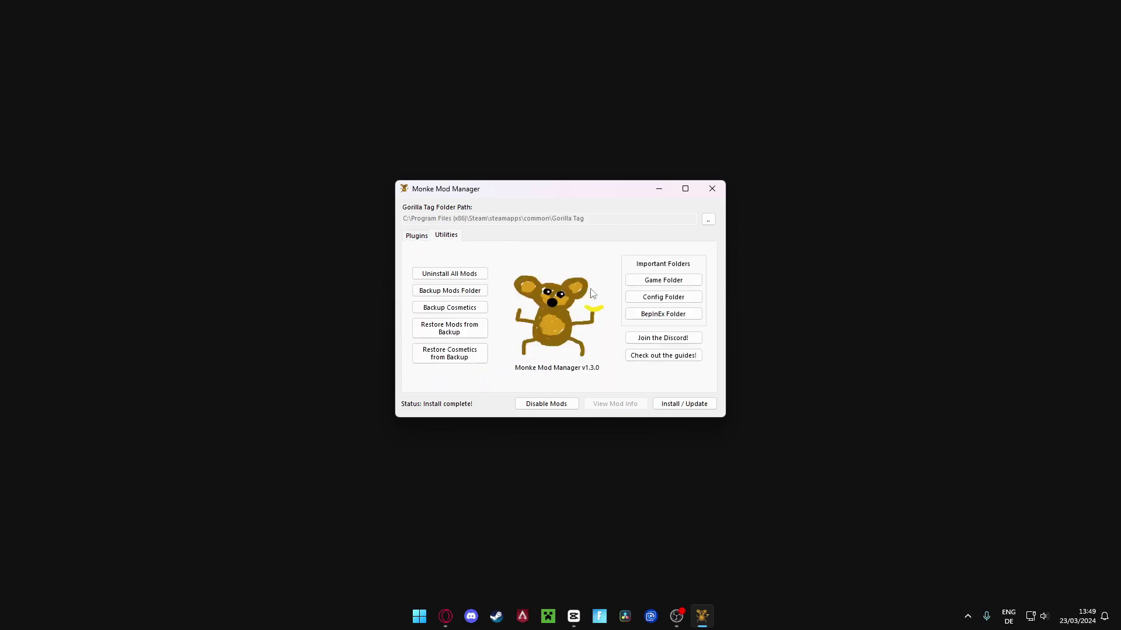
{"action": "left_click", "coordinate": [653, 315]}
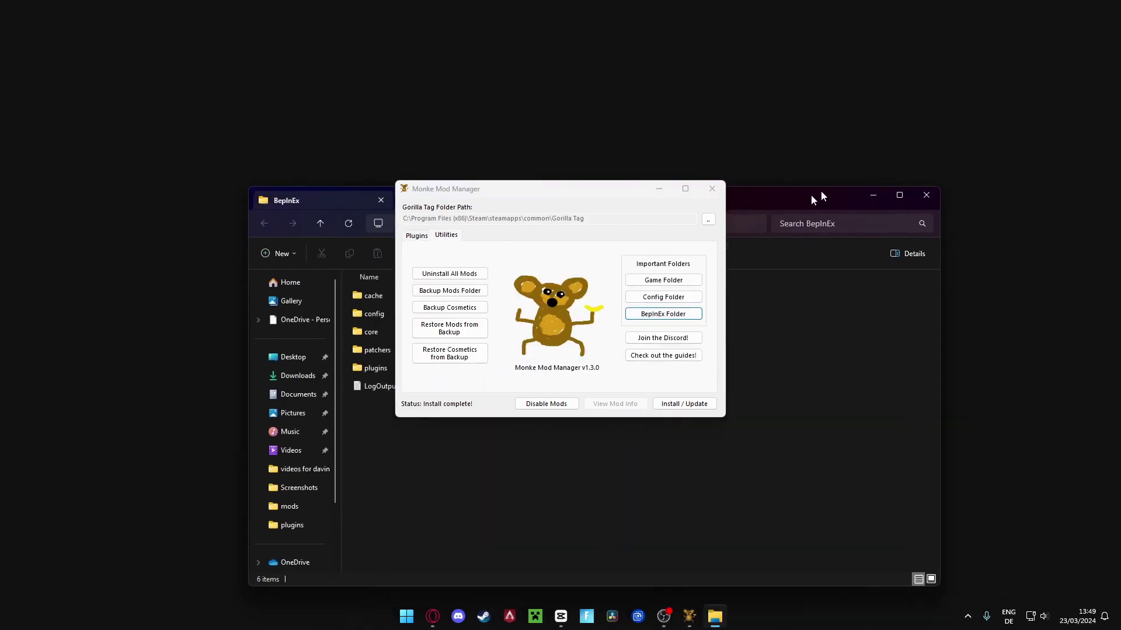
{"action": "left_click", "coordinate": [785, 159]}
{"action": "double_click", "coordinate": [421, 313]}
{"action": "left_click_drag", "start_coordinate": [449, 308], "coordinate": [436, 241]}
{"action": "key", "text": "Delete"}
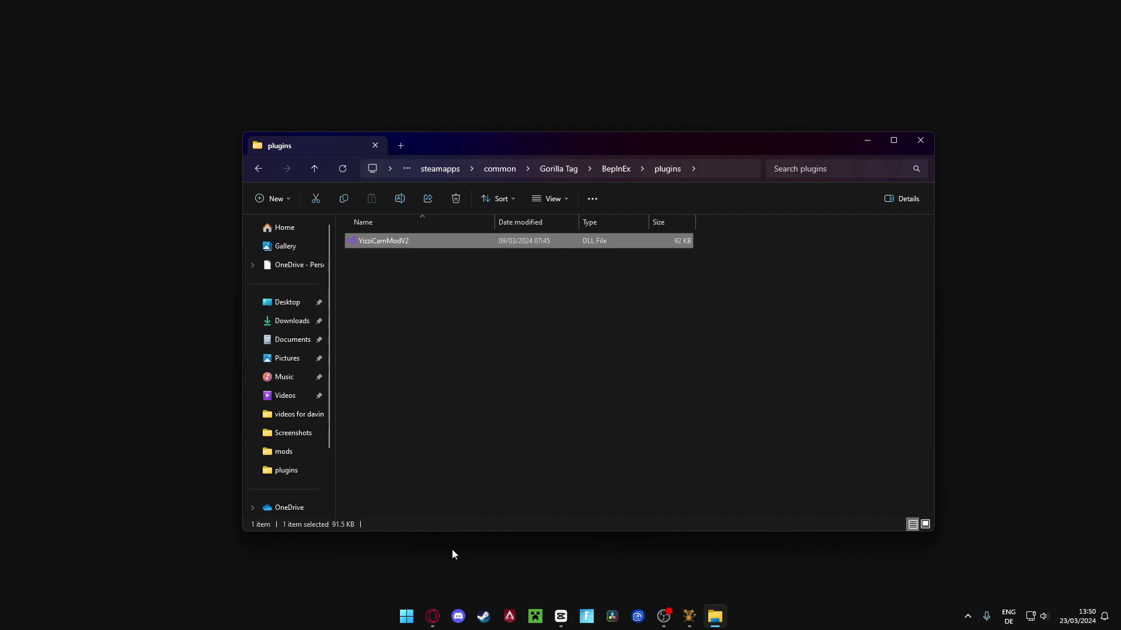
Switch to Discord and open the mods channel of the KappCord server
{"action": "left_click", "coordinate": [458, 616]}
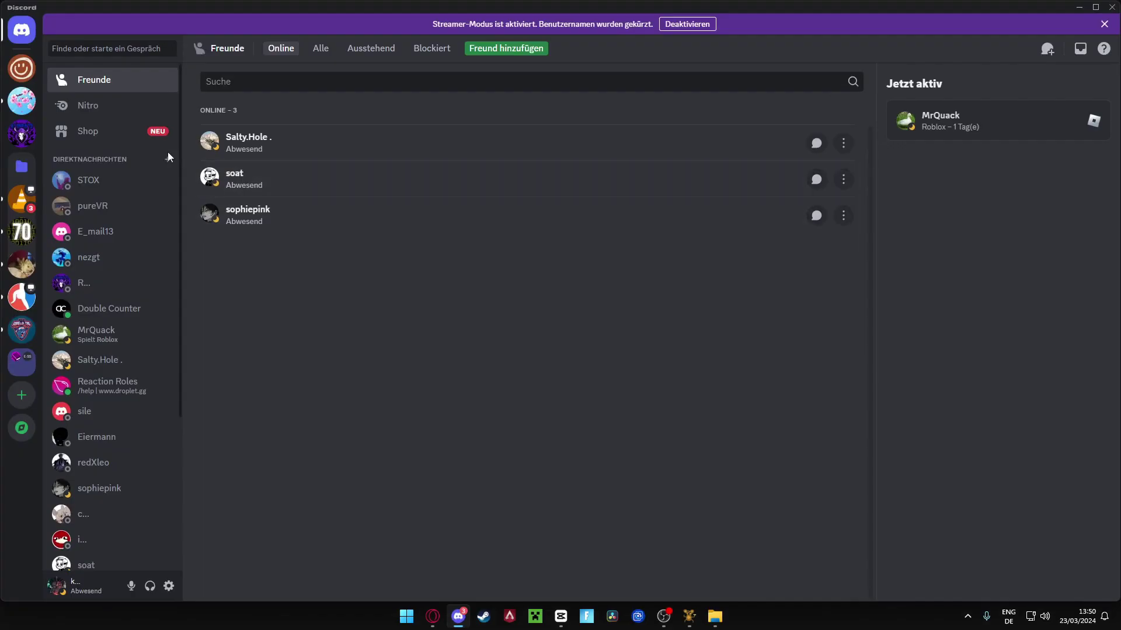
{"action": "left_click", "coordinate": [13, 73]}
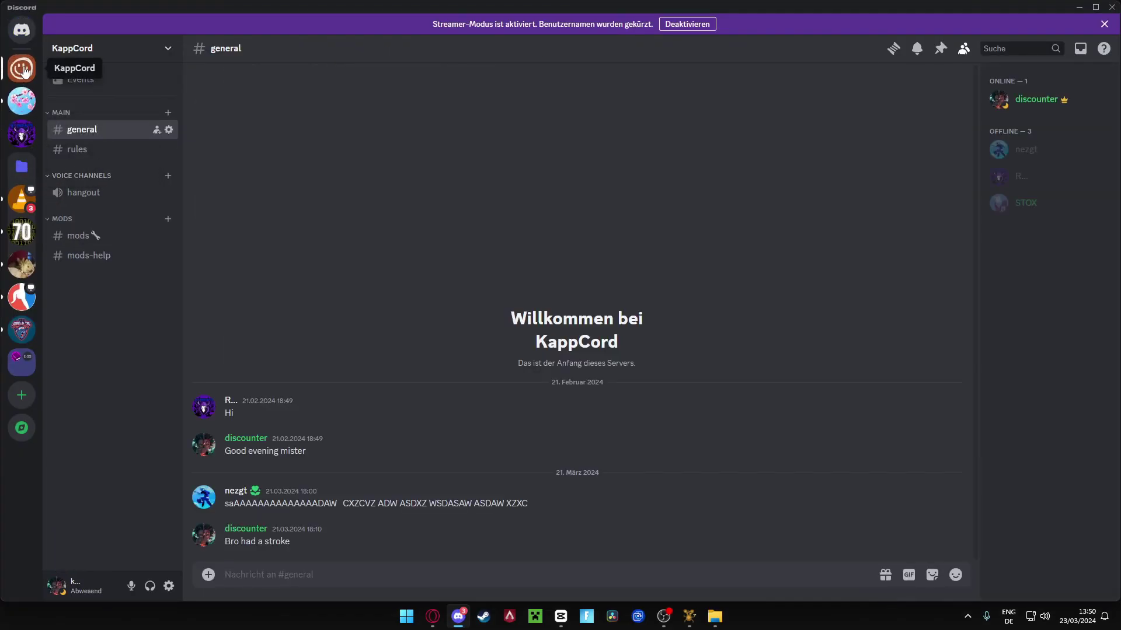
{"action": "left_click", "coordinate": [95, 245]}
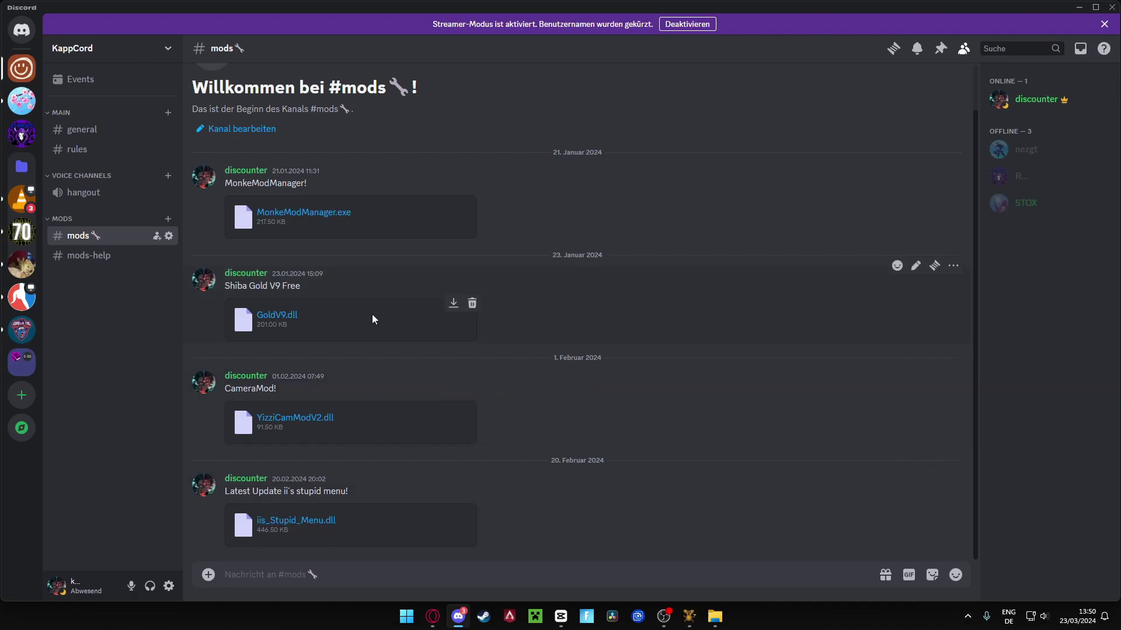
Move the YizziCamModV2 file from Downloads into the game's BepInEx plugins folder and close the Downloads window
{"action": "left_click", "coordinate": [1079, 8]}
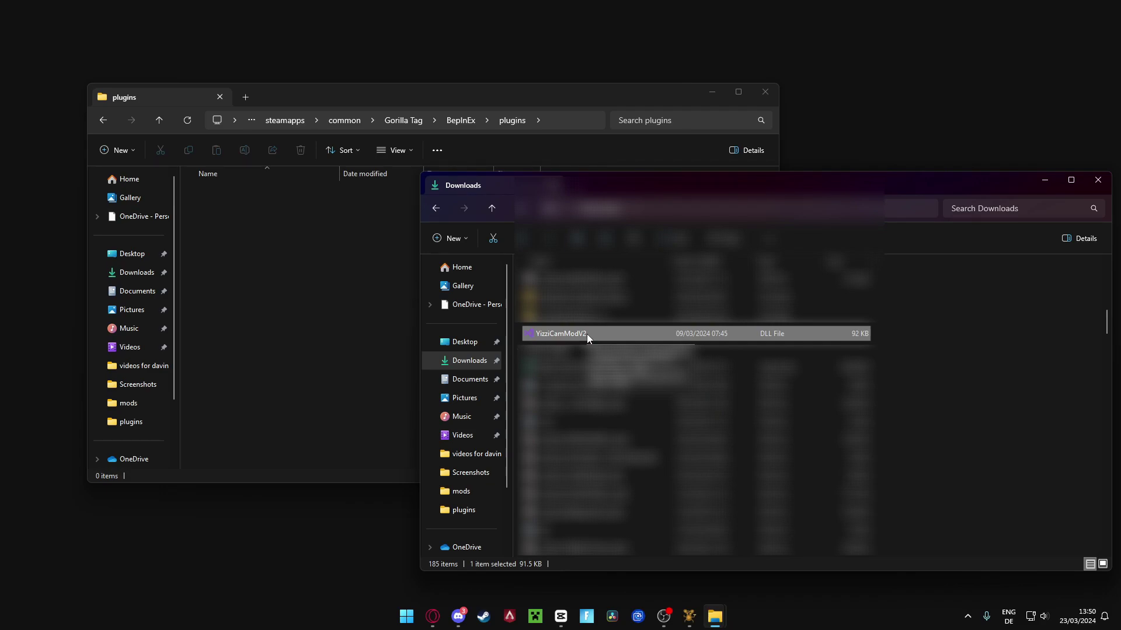
{"action": "left_click_drag", "start_coordinate": [586, 334], "coordinate": [276, 218]}
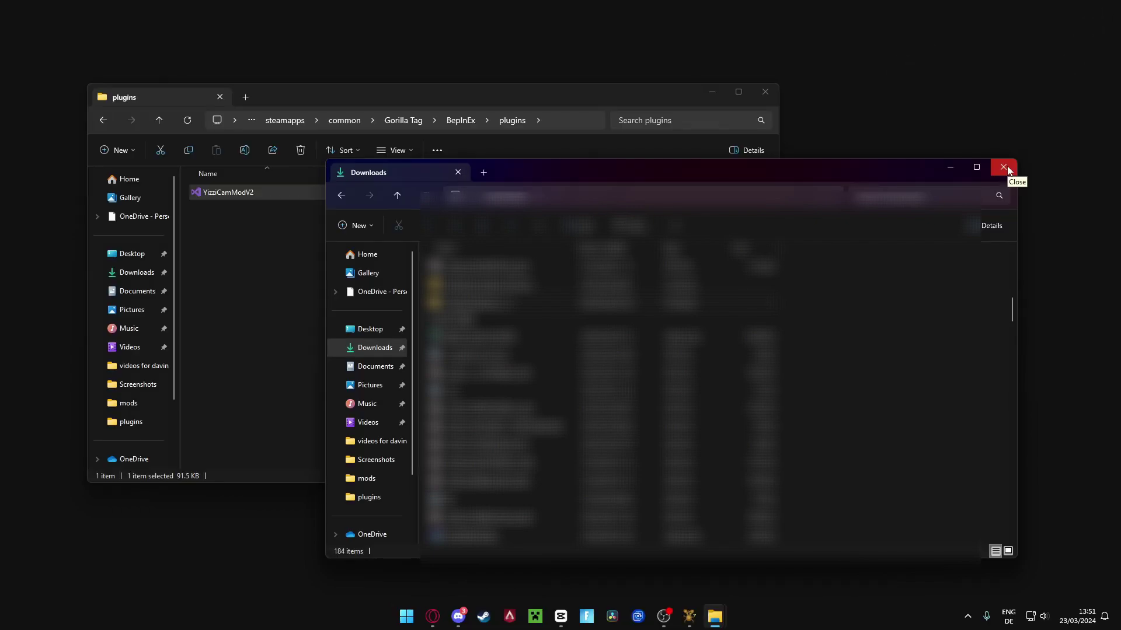
{"action": "left_click", "coordinate": [1004, 168]}
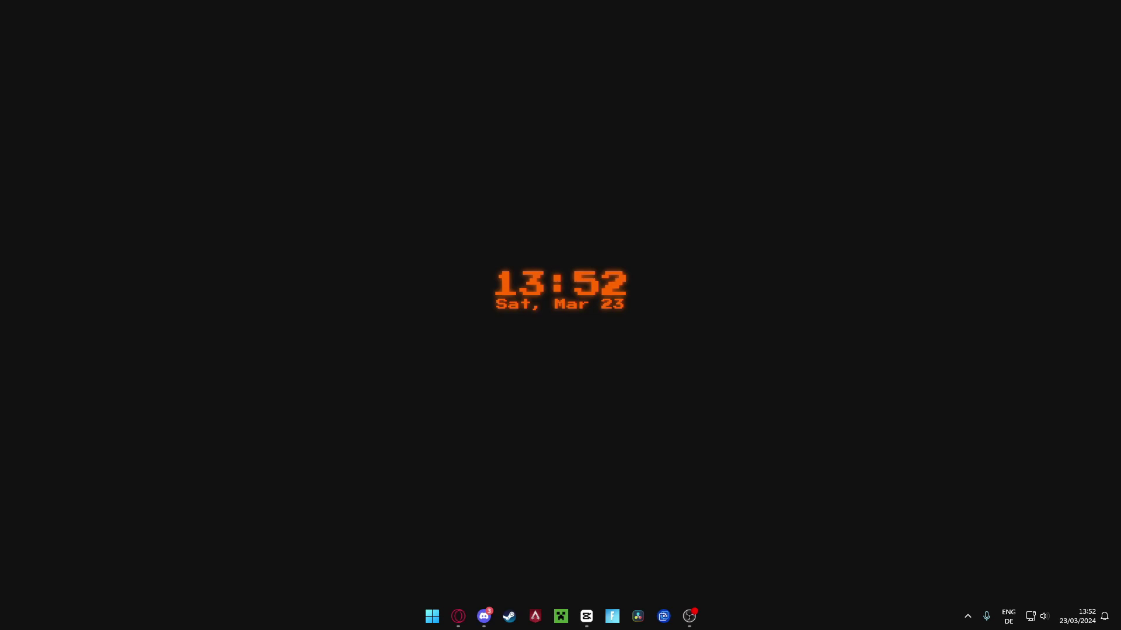
Switch to OBS and look through the source types available for the Gorilla Tag scene
{"action": "key", "text": "alt+Tab"}
{"action": "left_click", "coordinate": [838, 56]}
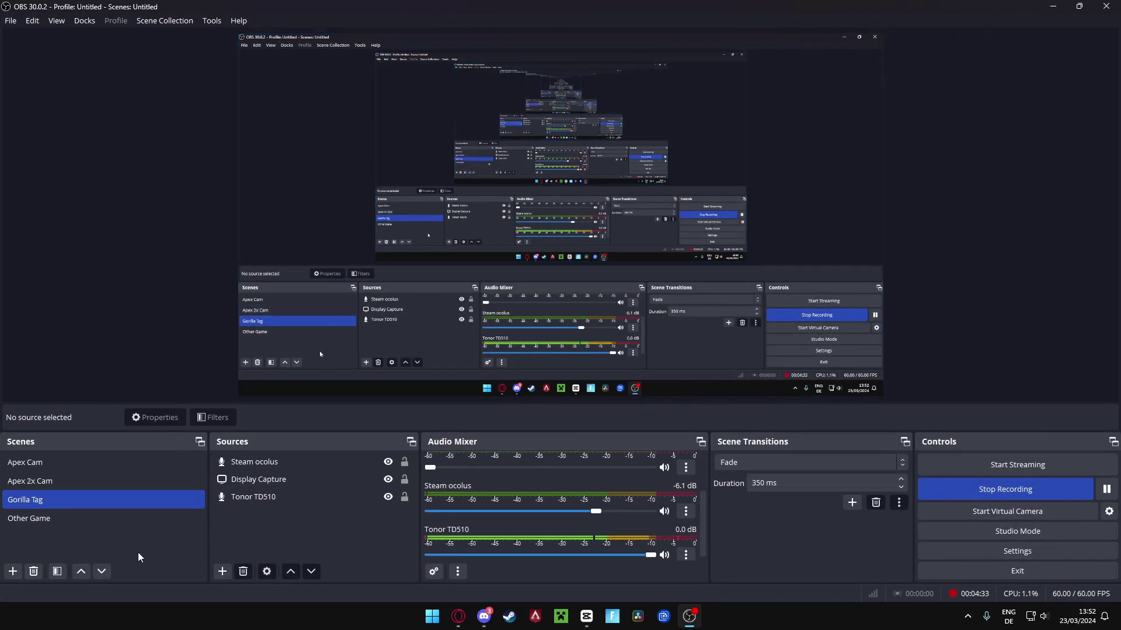
{"action": "left_click", "coordinate": [222, 572]}
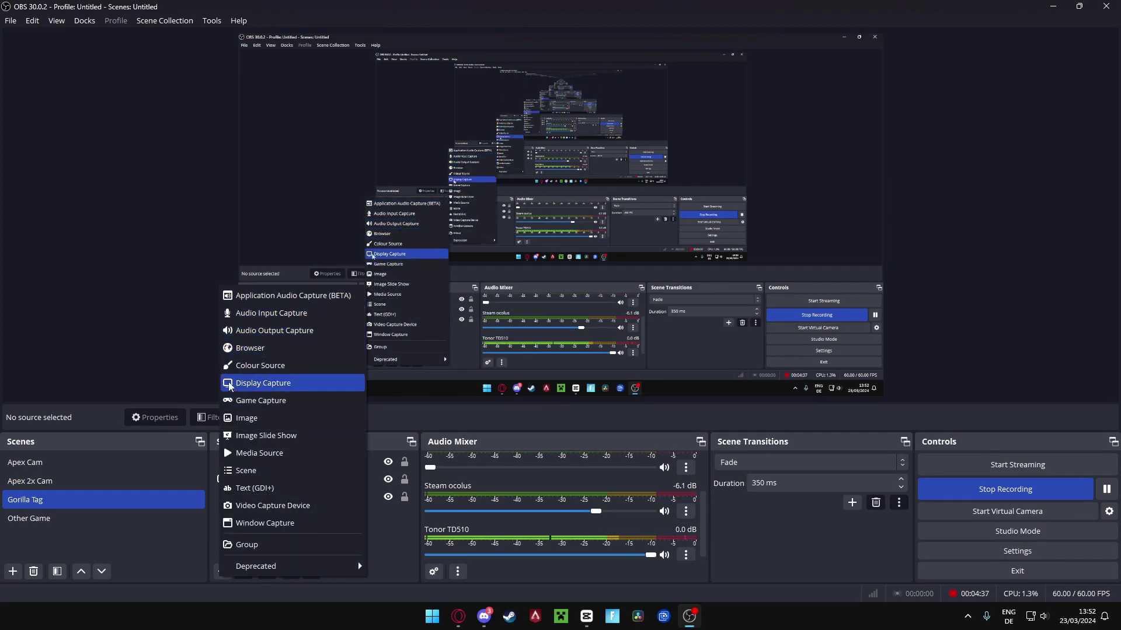
{"action": "left_click", "coordinate": [394, 540]}
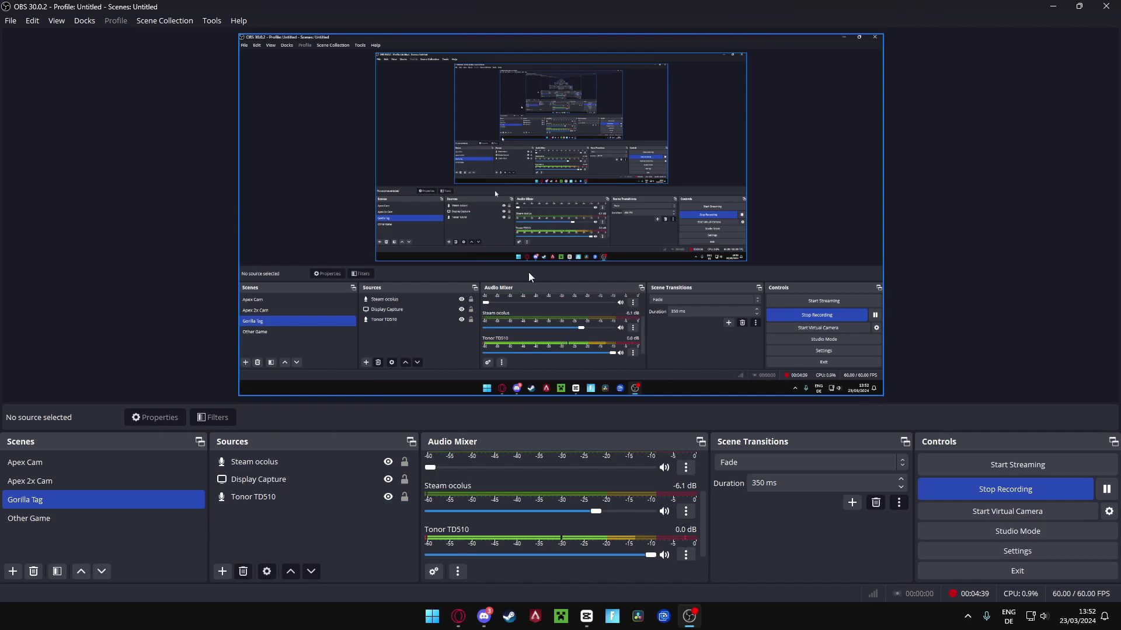
Select the Display Capture source in the preview and move the OBS window off the recorded screen
{"action": "left_click", "coordinate": [647, 234]}
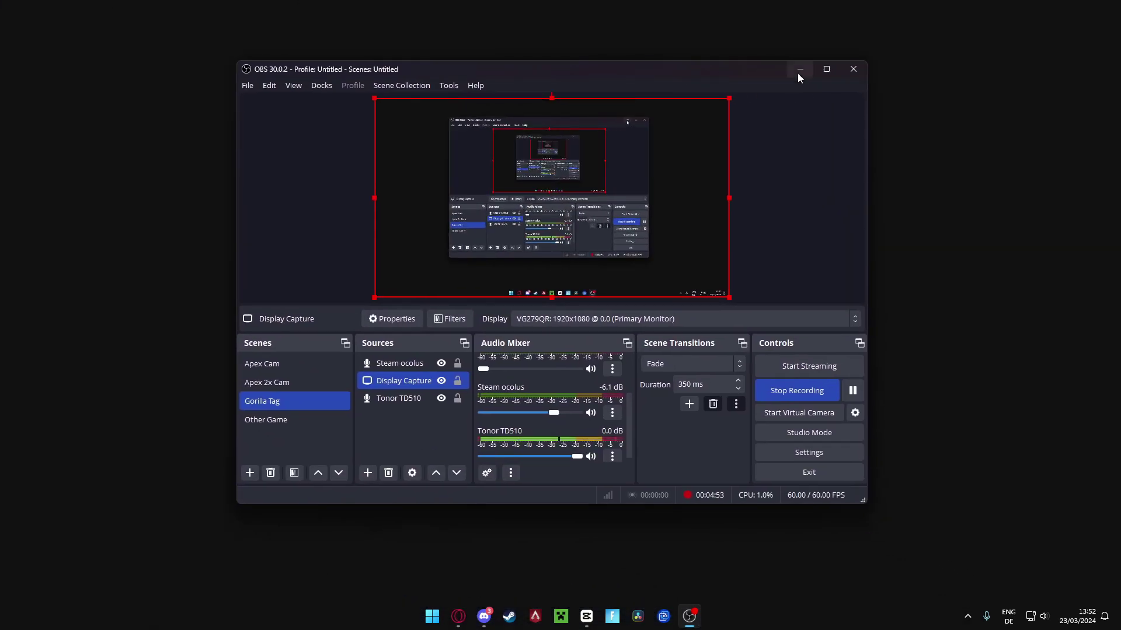
{"action": "left_click", "coordinate": [798, 72]}
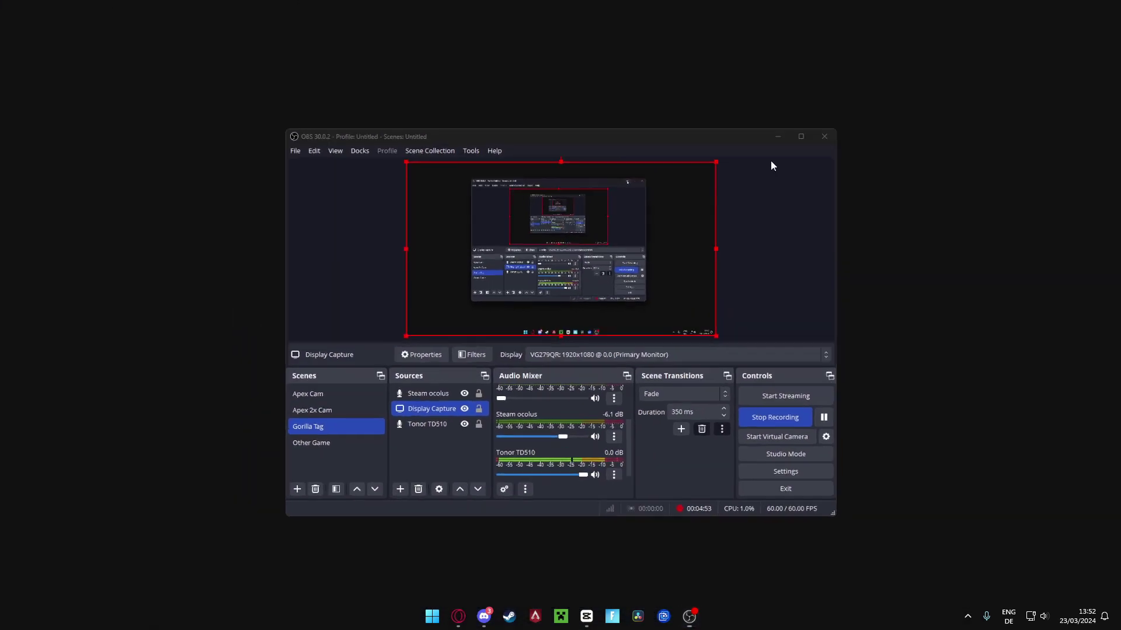
{"action": "left_click", "coordinate": [690, 619]}
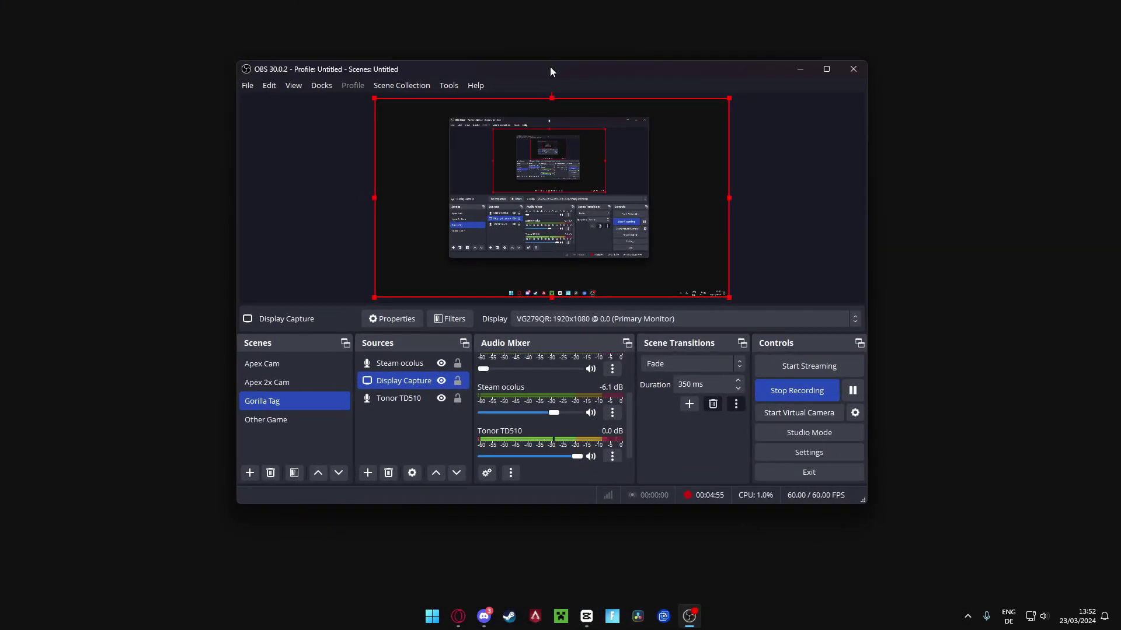
{"action": "left_click_drag", "start_coordinate": [549, 67], "coordinate": [0, 98]}
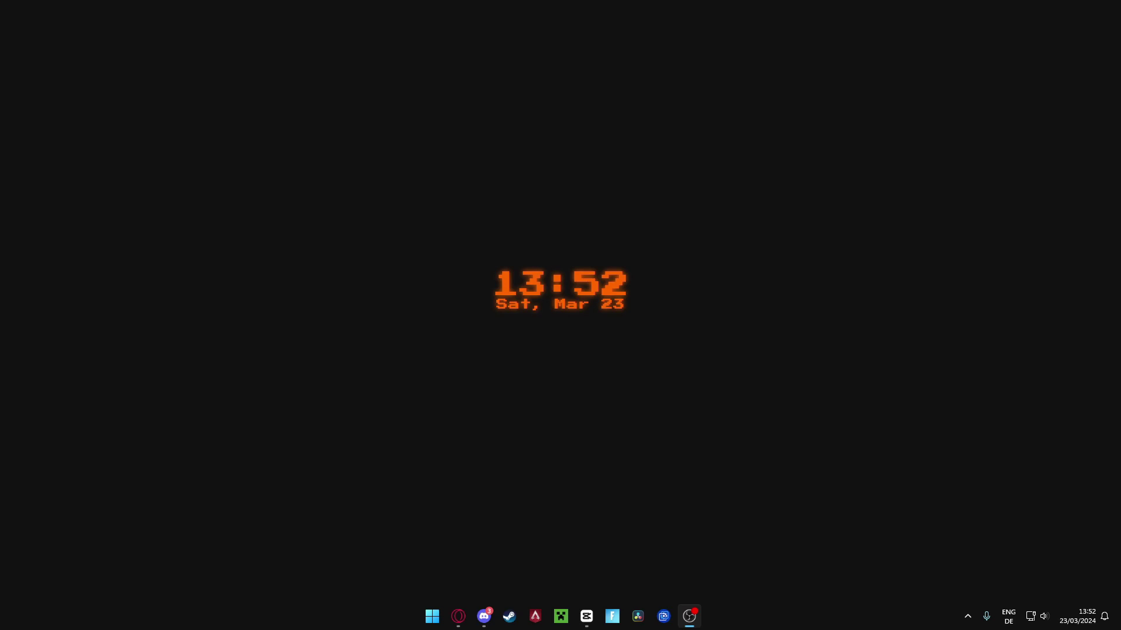
Switch to the browser with cobalt.tools and open the YouTube video "shady MOON - cherry blossoms (prod. CrashBandit)" in a new tab
{"action": "left_click", "coordinate": [458, 616]}
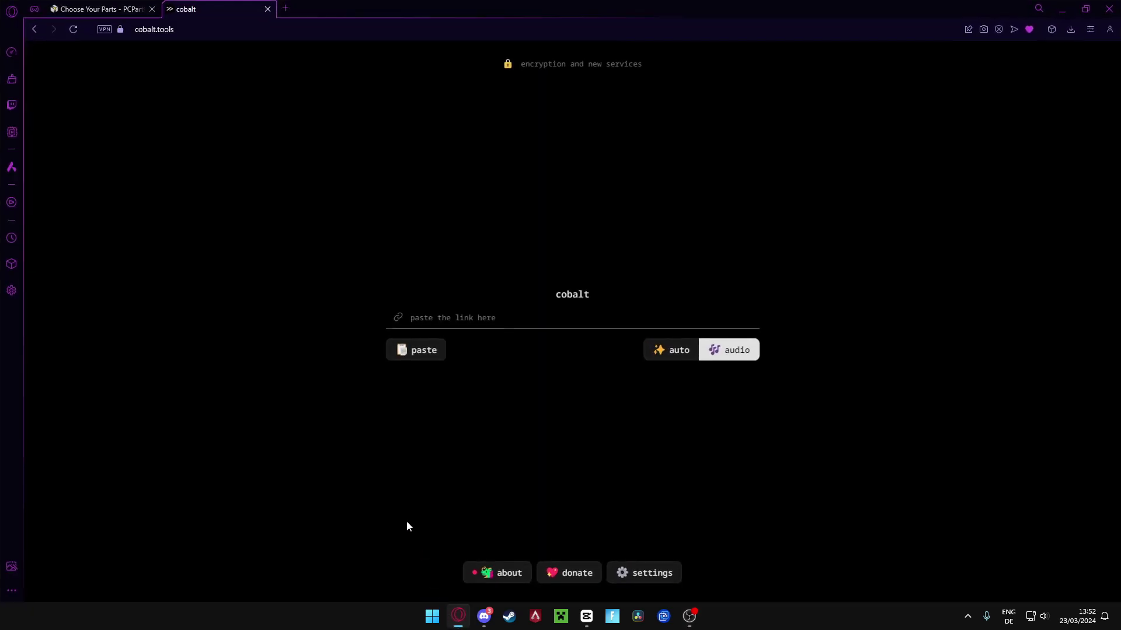
{"action": "left_click", "coordinate": [127, 36]}
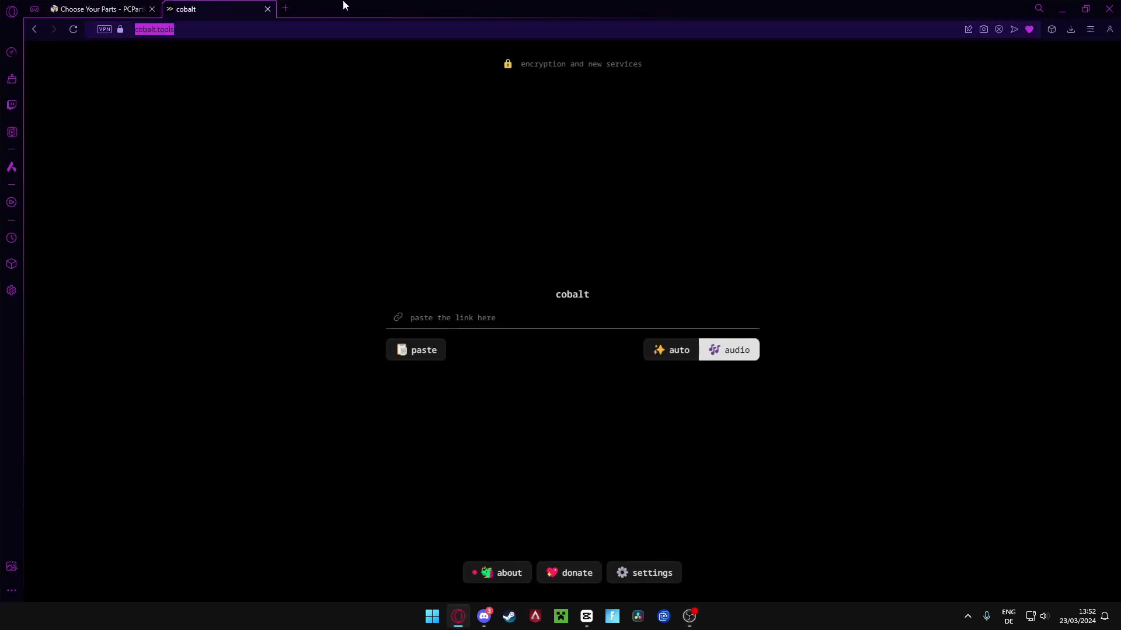
{"action": "left_click", "coordinate": [472, 317]}
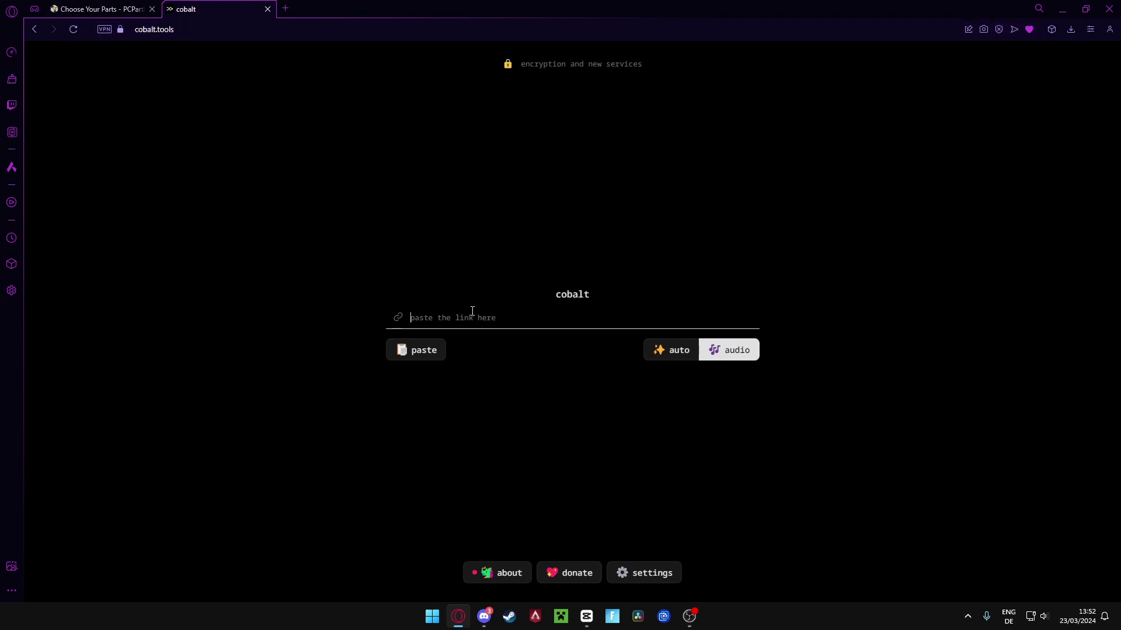
{"action": "left_click", "coordinate": [286, 8]}
{"action": "left_click", "coordinate": [522, 166]}
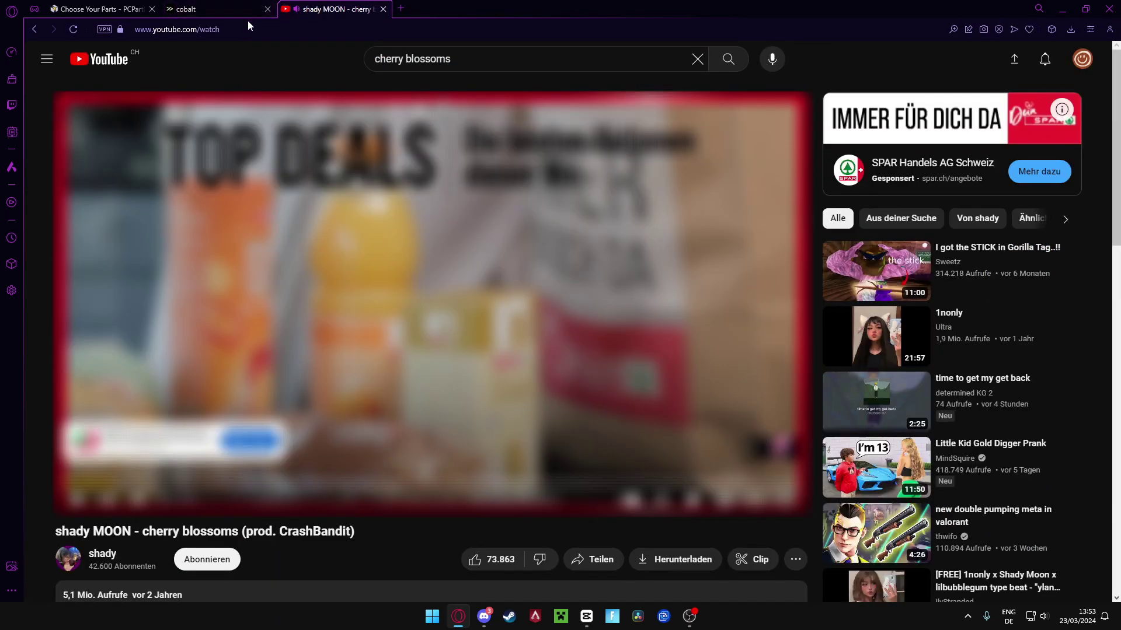
Copy the YouTube video's address, close its tab, paste the link into cobalt and open the browser's downloads list
{"action": "left_click", "coordinate": [249, 27]}
{"action": "key", "text": "ctrl+c"}
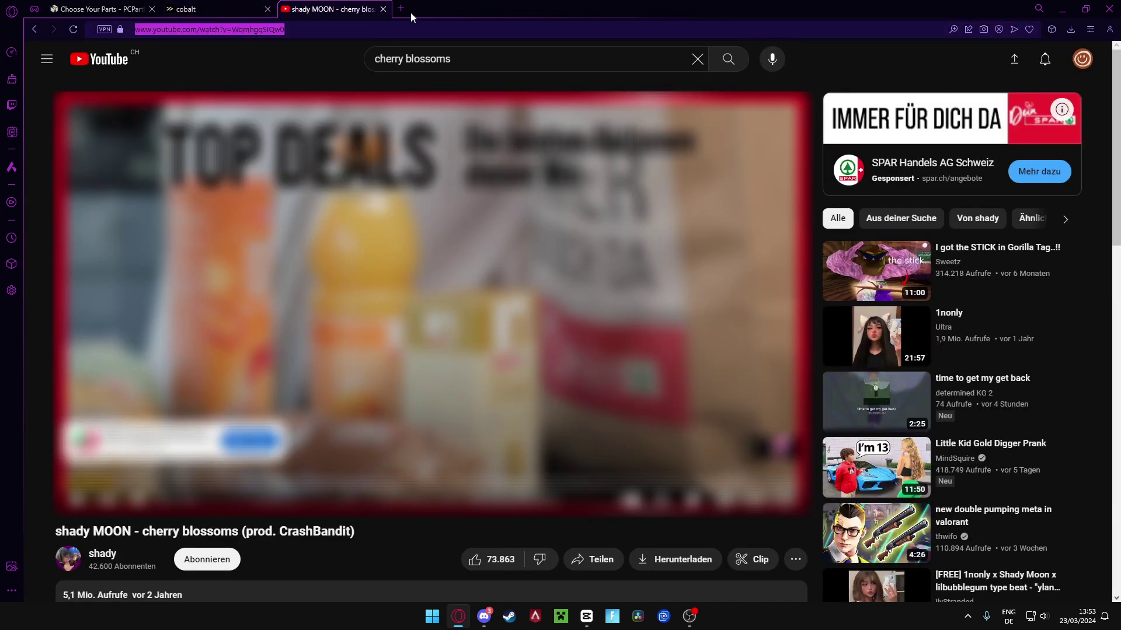
{"action": "left_click", "coordinate": [383, 8]}
{"action": "key", "text": "ctrl+v"}
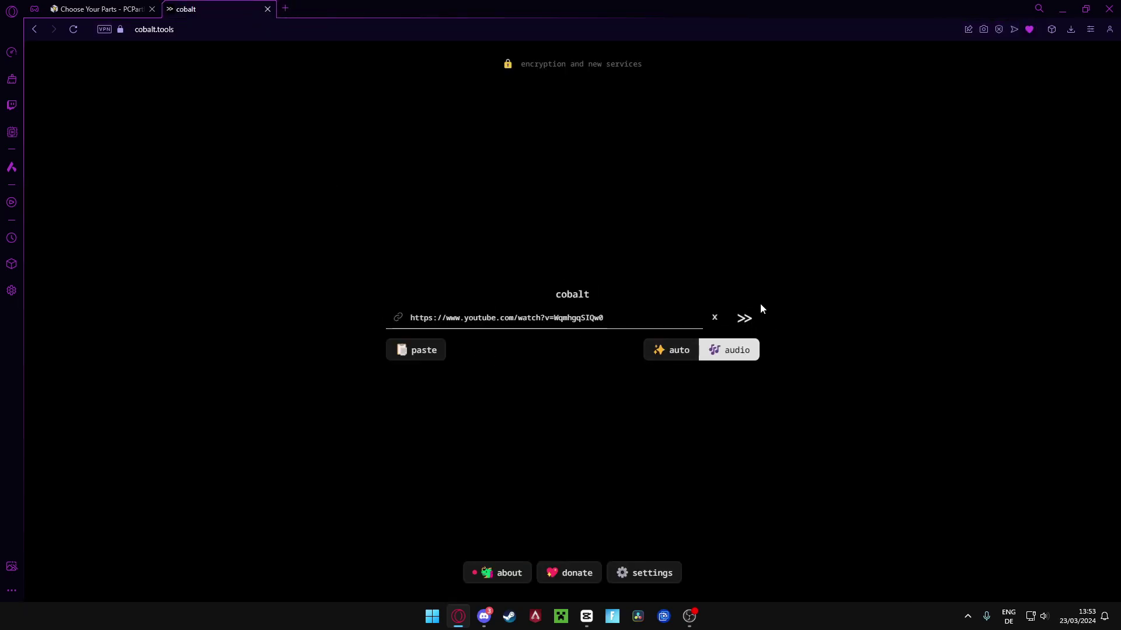
{"action": "left_click", "coordinate": [1071, 32]}
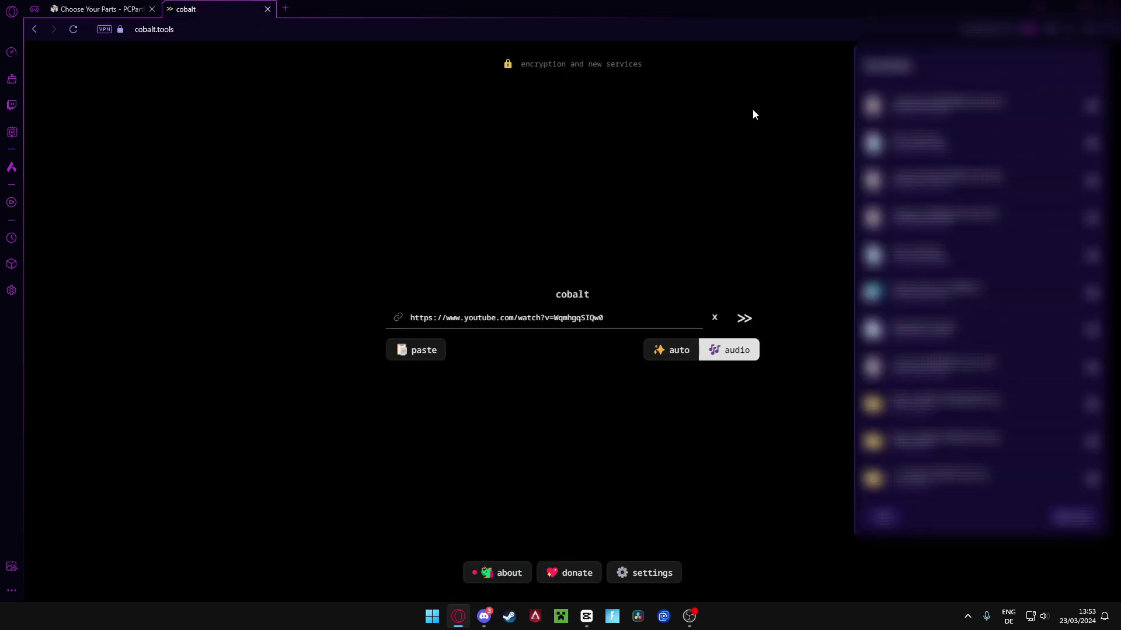
{"action": "key", "text": "alt+Tab"}
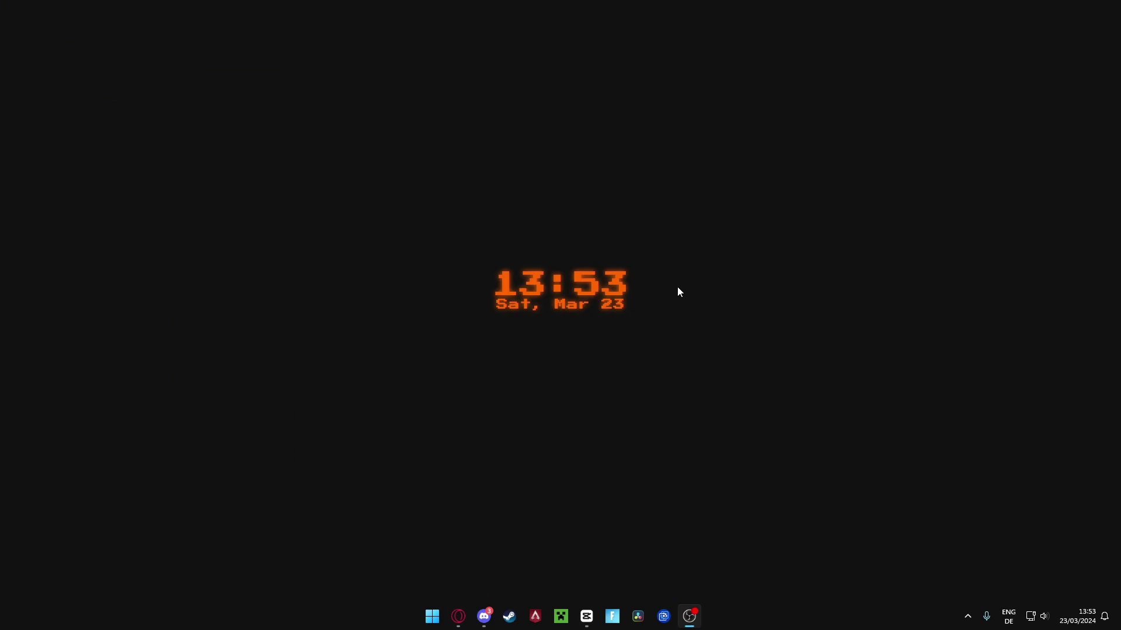
Switch to CapCut, import youtube_ZGOxn7KrhWU_audio.mp3 from Downloads, try it on the timeline and delete the clip
{"action": "left_click", "coordinate": [586, 616]}
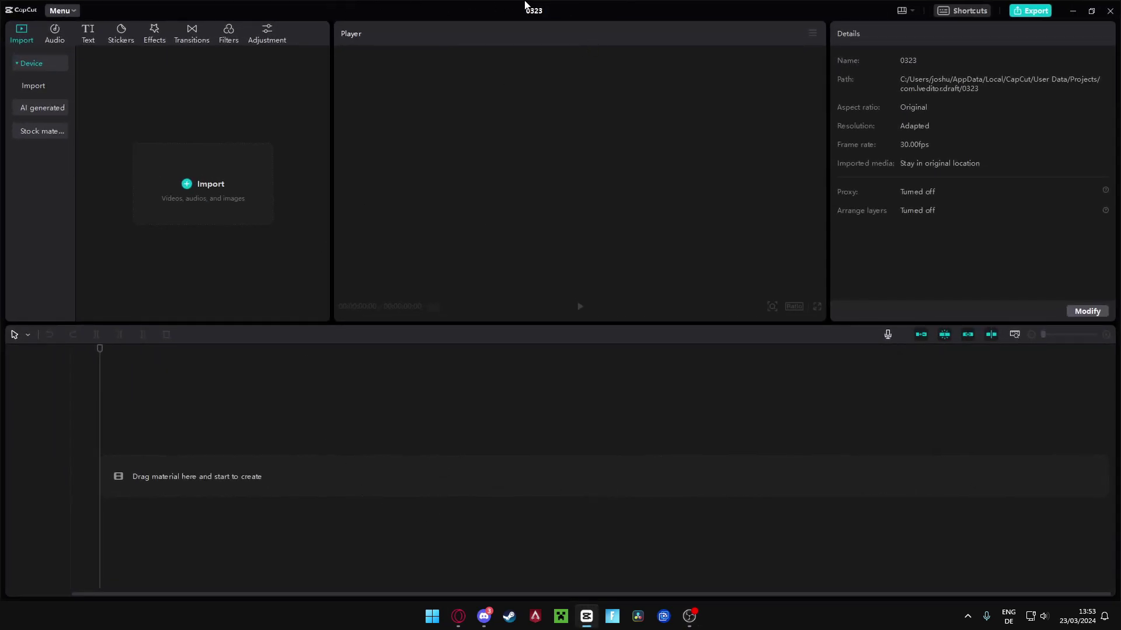
{"action": "key", "text": "super+e"}
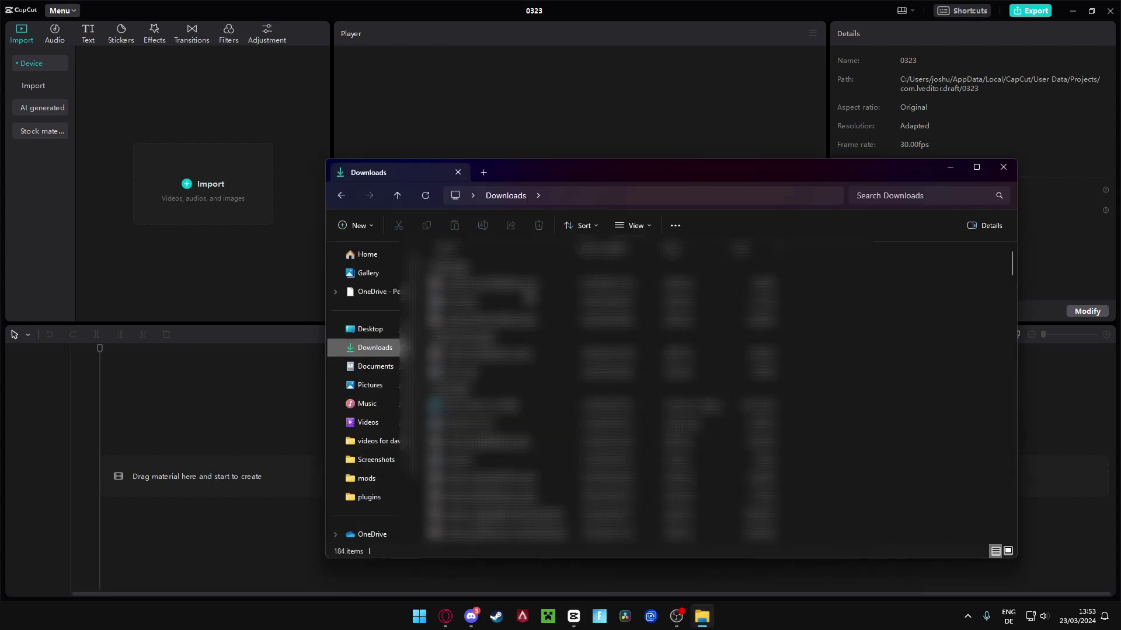
{"action": "left_click_drag", "start_coordinate": [484, 284], "coordinate": [182, 195]}
{"action": "left_click_drag", "start_coordinate": [118, 135], "coordinate": [100, 460]}
{"action": "key", "text": "space"}
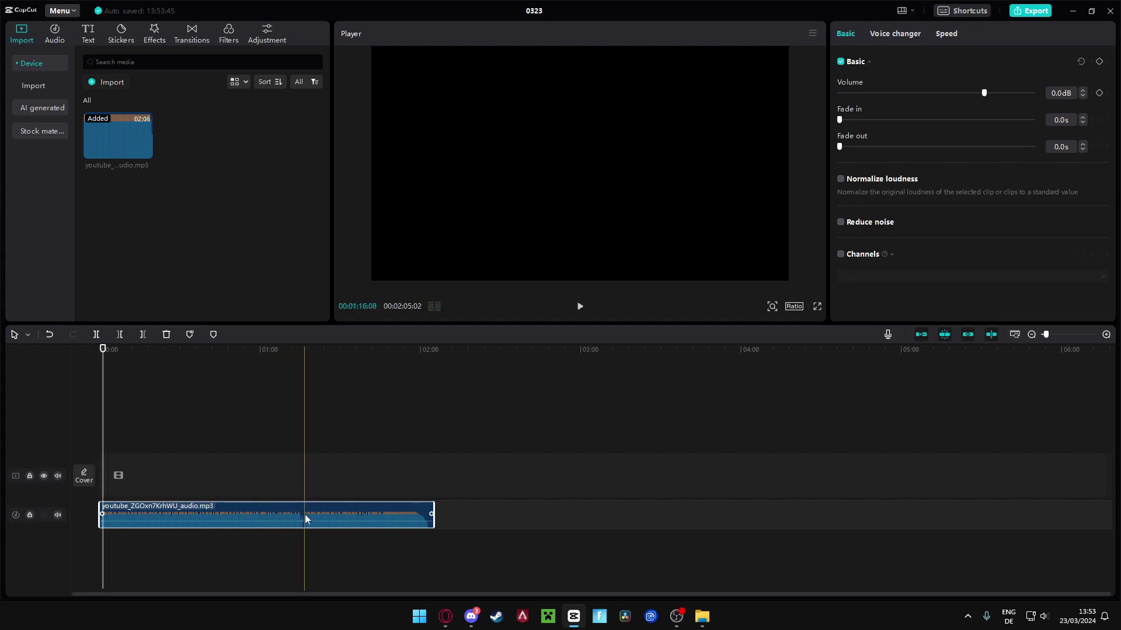
{"action": "key", "text": "Delete"}
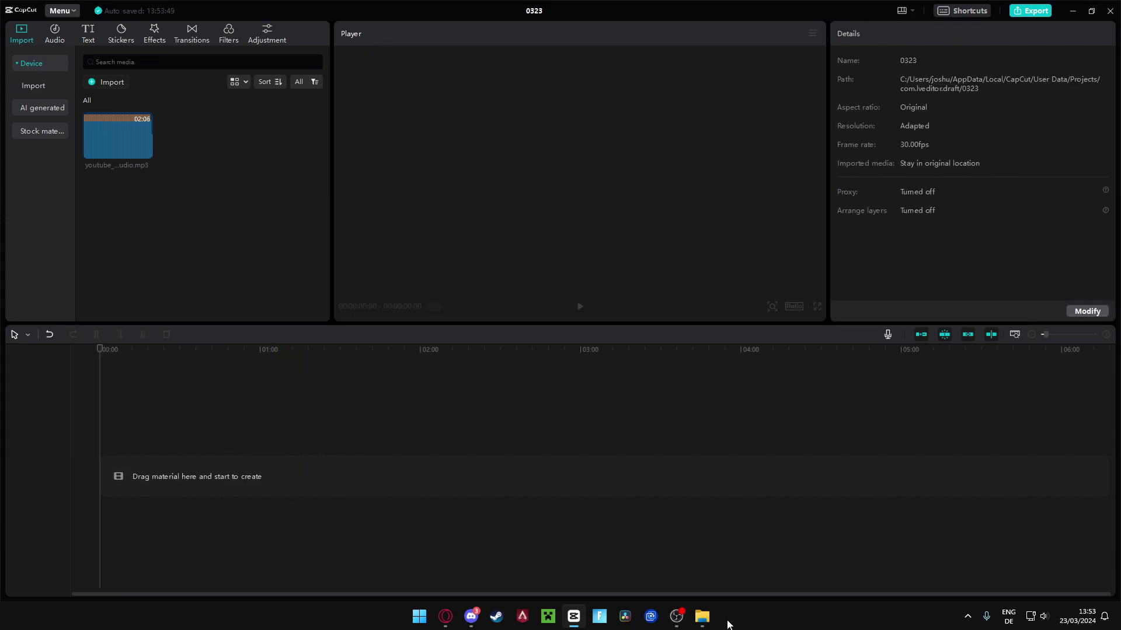
Add youtube_77_iDmh8piw_audio.mp3 to the timeline, raise its volume to 10.4 dB, play it and return to the start
{"action": "left_click_drag", "start_coordinate": [150, 147], "coordinate": [132, 473]}
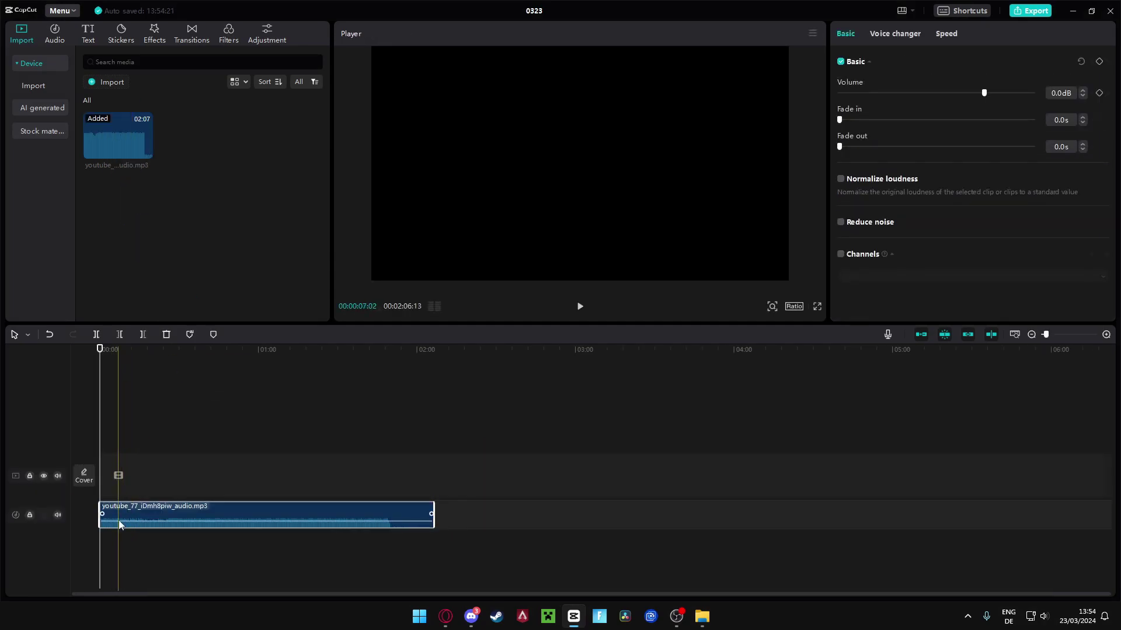
{"action": "left_click_drag", "start_coordinate": [117, 521], "coordinate": [131, 516]}
{"action": "key", "text": "space"}
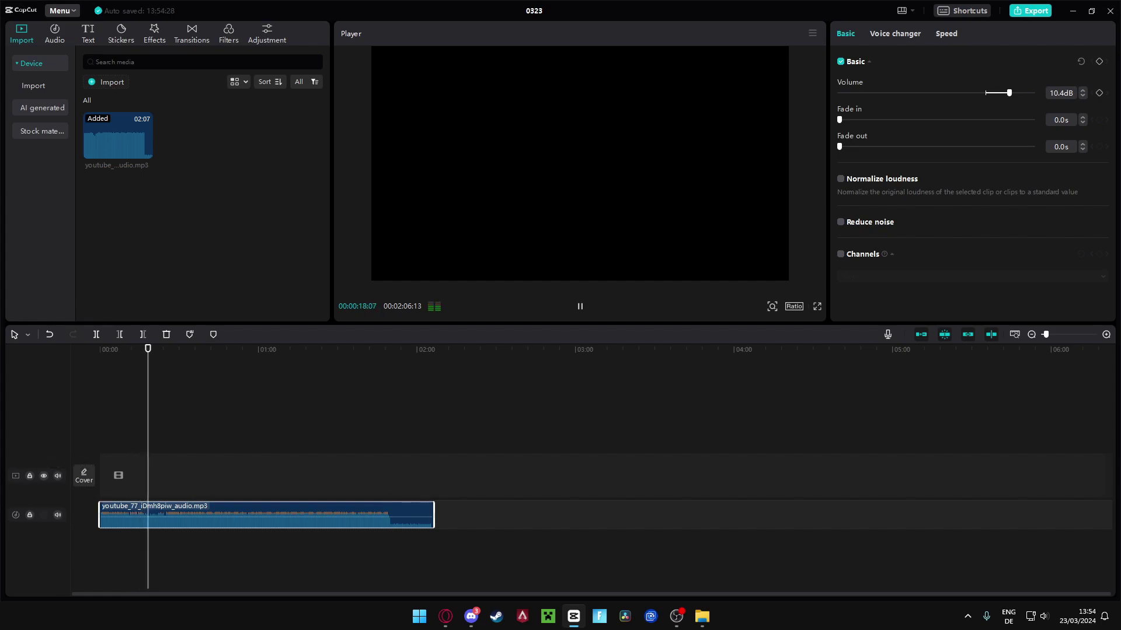
{"action": "left_click", "coordinate": [101, 437]}
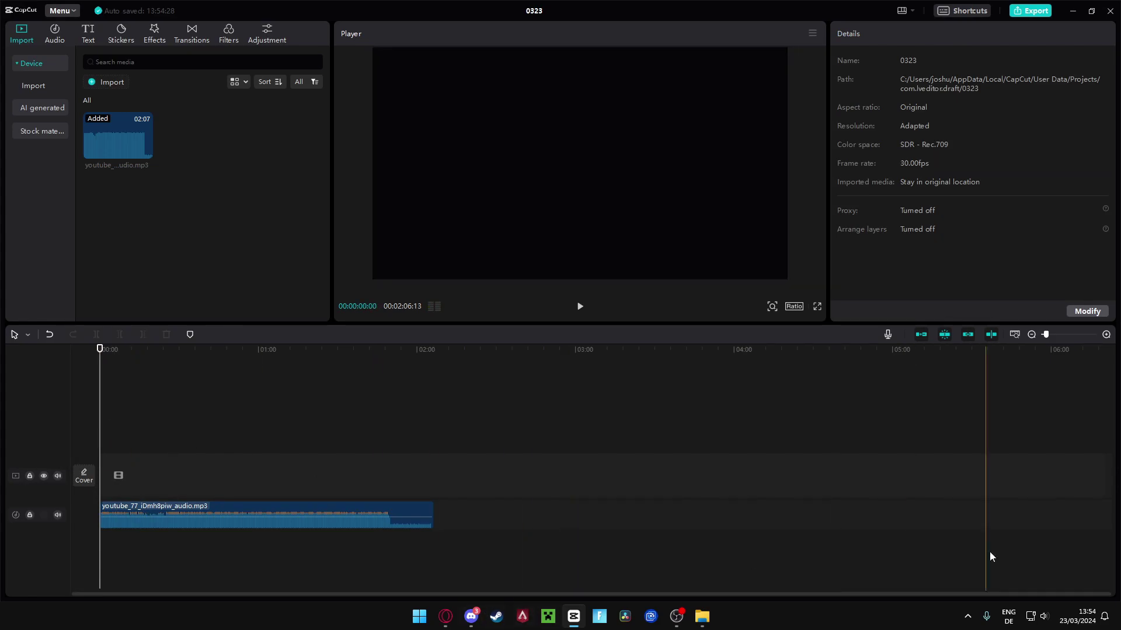
{"action": "left_click", "coordinate": [702, 616]}
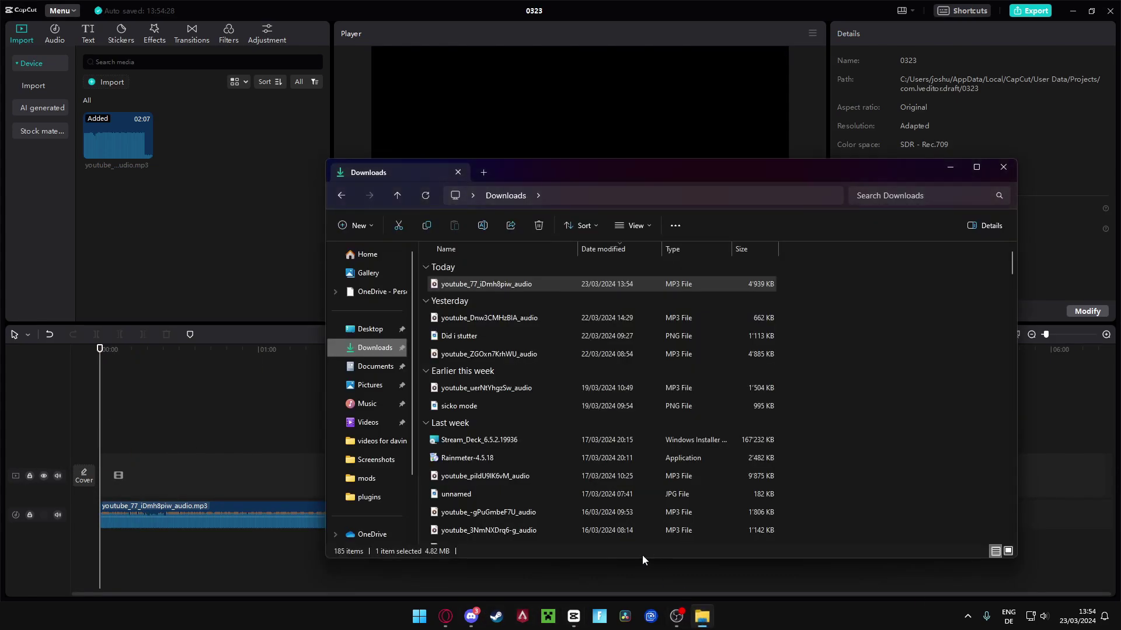
{"action": "left_click", "coordinate": [389, 427]}
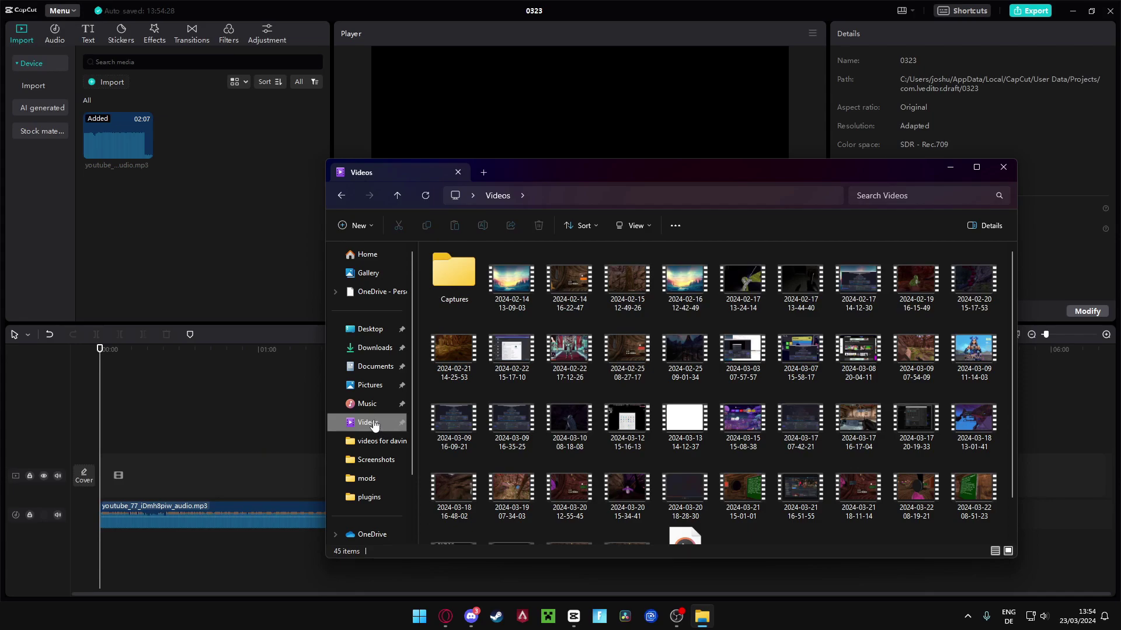
{"action": "scroll", "coordinate": [689, 490], "scroll_direction": "down", "scroll_amount": 1}
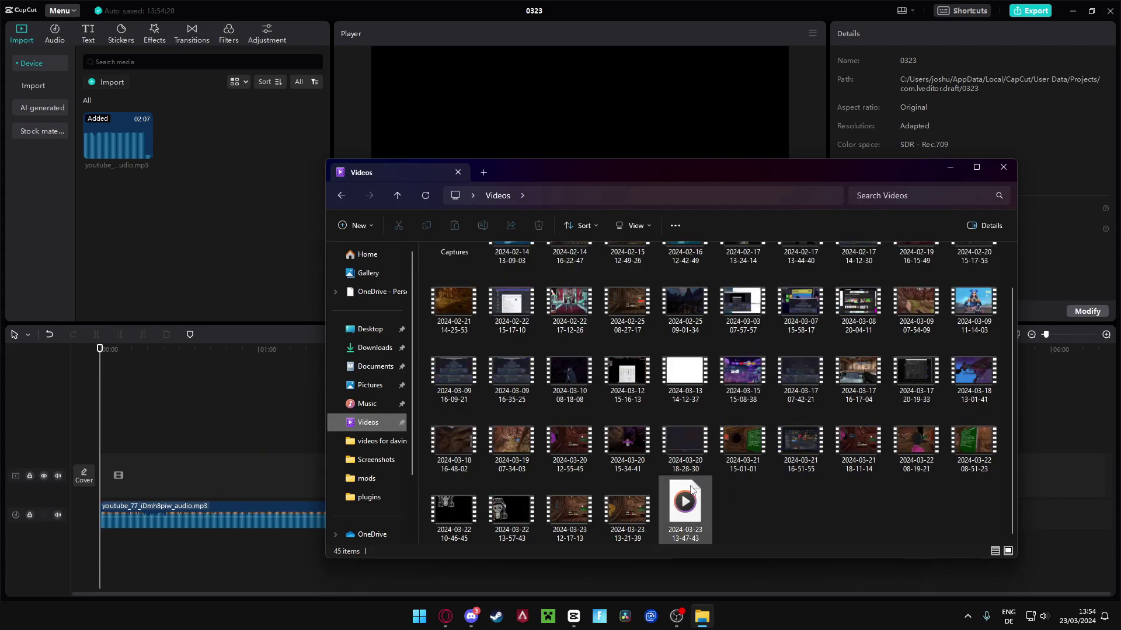
{"action": "double_click", "coordinate": [684, 517]}
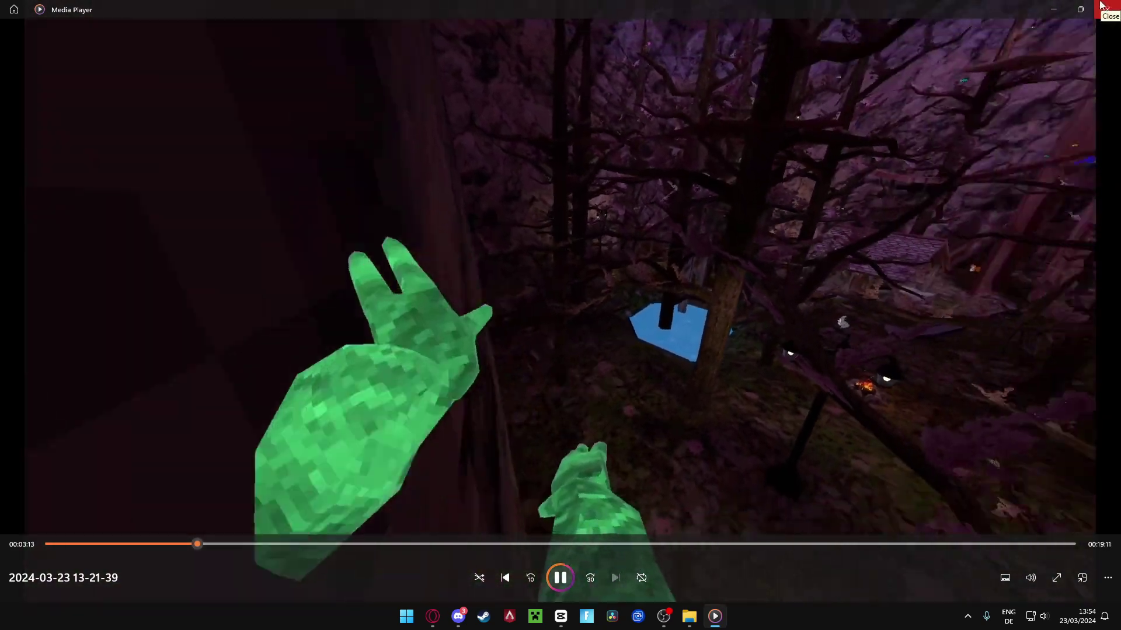
{"action": "mouse_move", "coordinate": [1080, 9]}
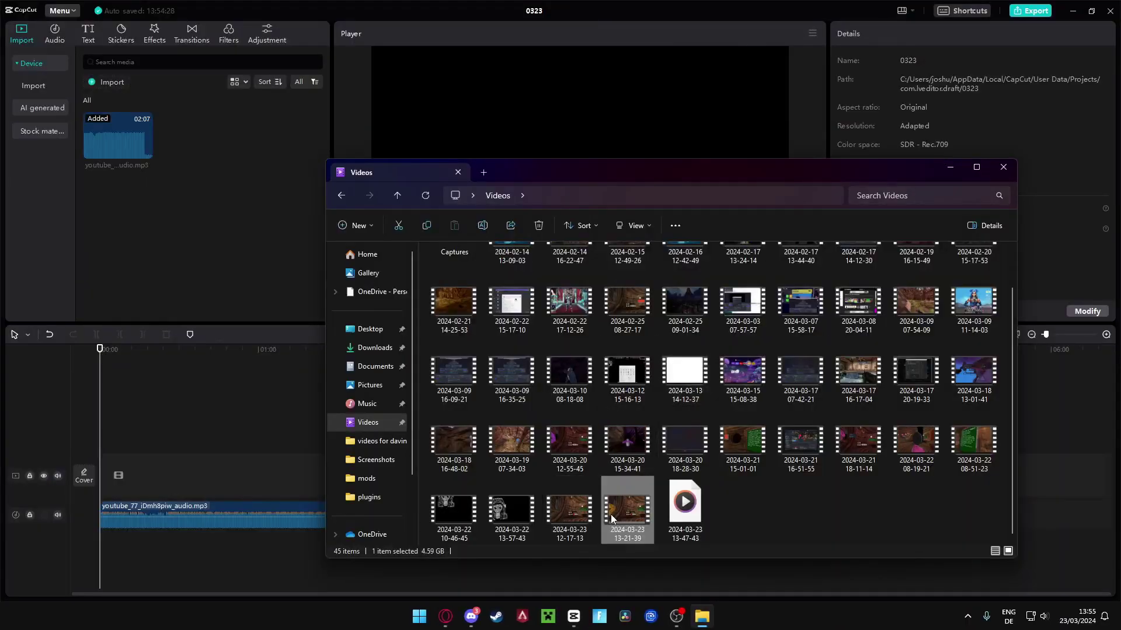
{"action": "left_click_drag", "start_coordinate": [611, 519], "coordinate": [119, 482]}
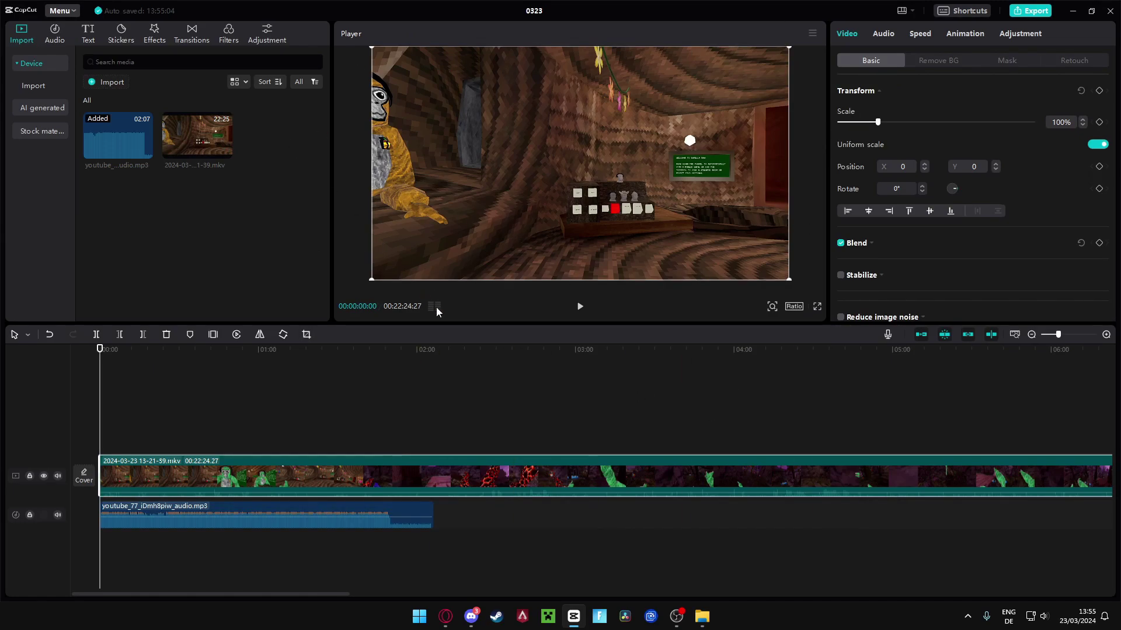
{"action": "left_click", "coordinate": [373, 409]}
{"action": "left_click", "coordinate": [457, 409]}
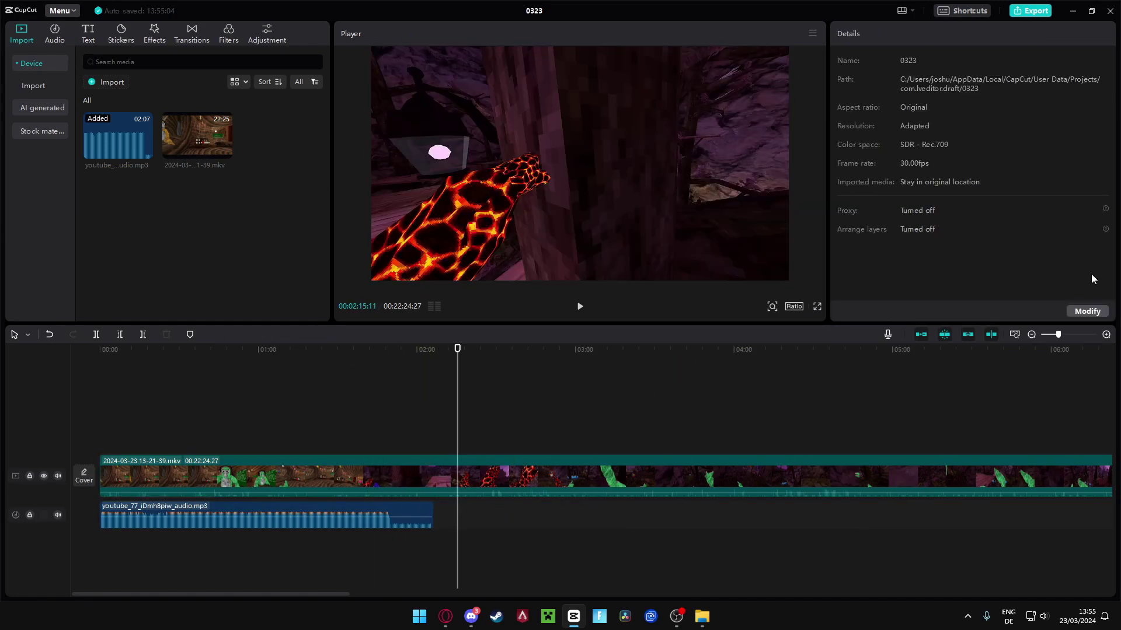
Set the project's frame rate to 60.00 fps and save the project settings
{"action": "left_click", "coordinate": [1086, 311]}
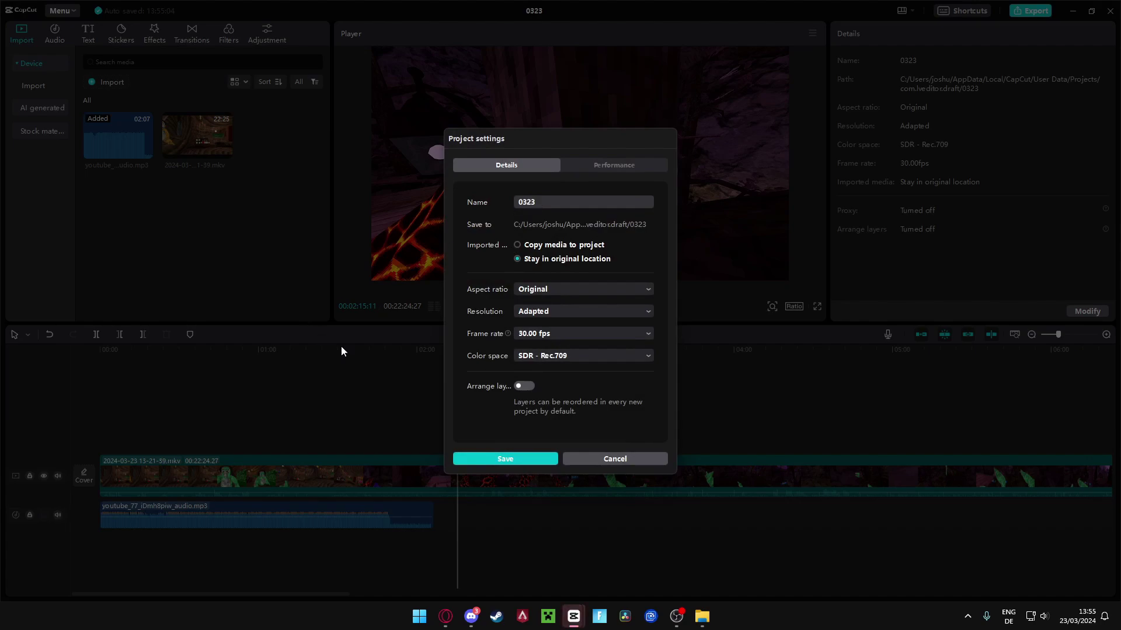
{"action": "left_click", "coordinate": [614, 459]}
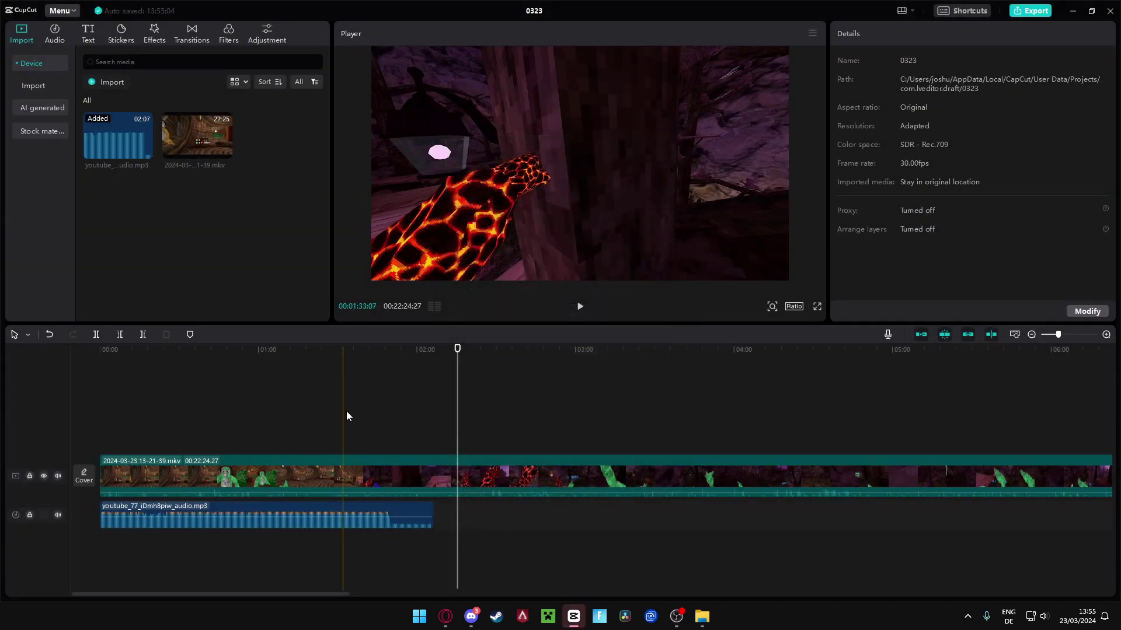
{"action": "left_click", "coordinate": [1085, 313]}
{"action": "left_click", "coordinate": [564, 334]}
{"action": "left_click", "coordinate": [561, 423]}
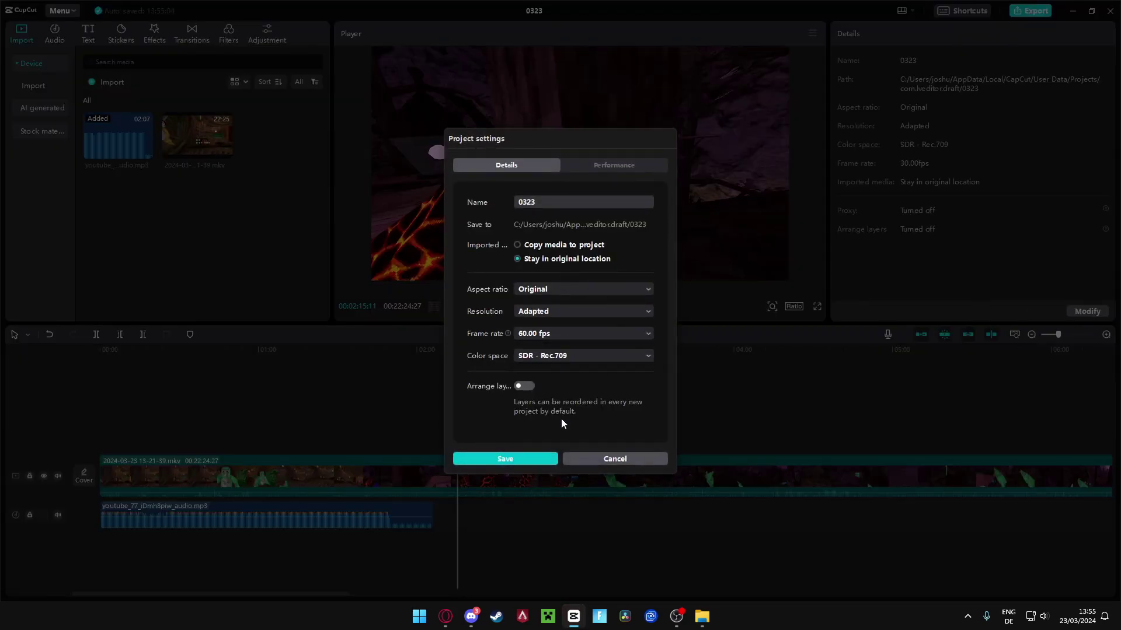
{"action": "left_click", "coordinate": [534, 463]}
Play the recording from about 2:20, split it at 00:02:45:54 and delete everything before the cut
{"action": "key", "text": "space"}
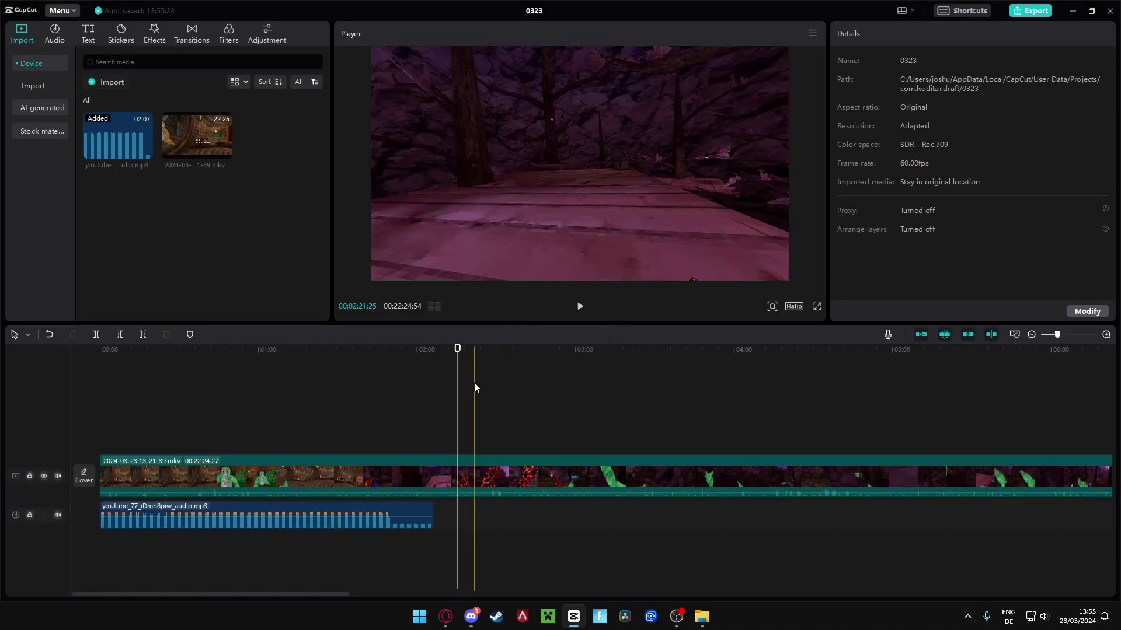
{"action": "left_click", "coordinate": [474, 388]}
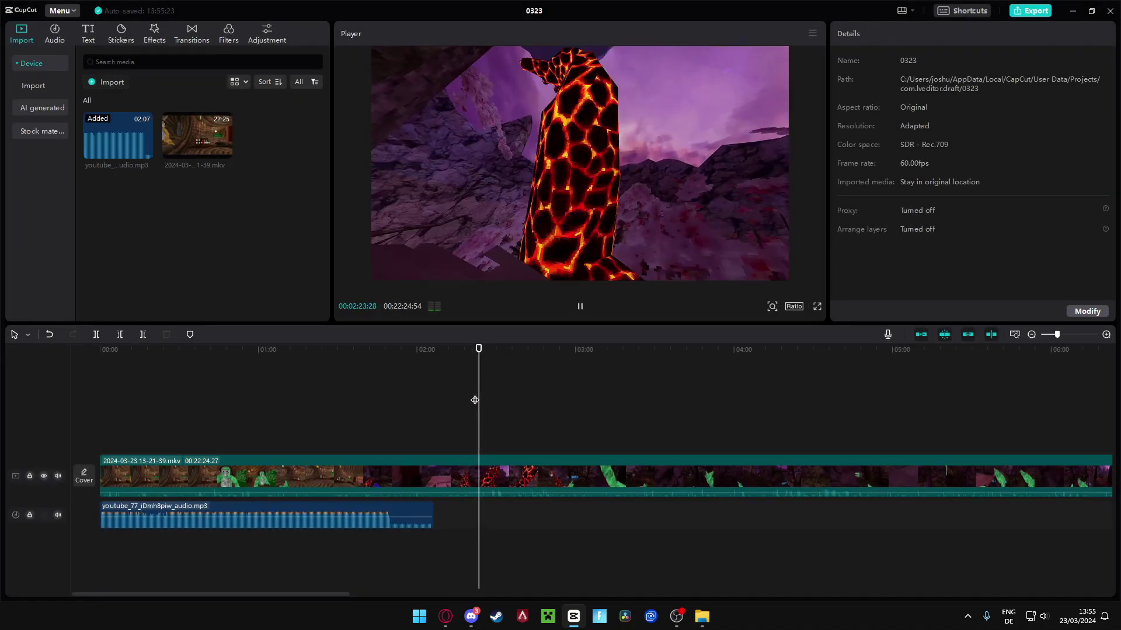
{"action": "left_click", "coordinate": [561, 393]}
{"action": "left_click", "coordinate": [518, 401]}
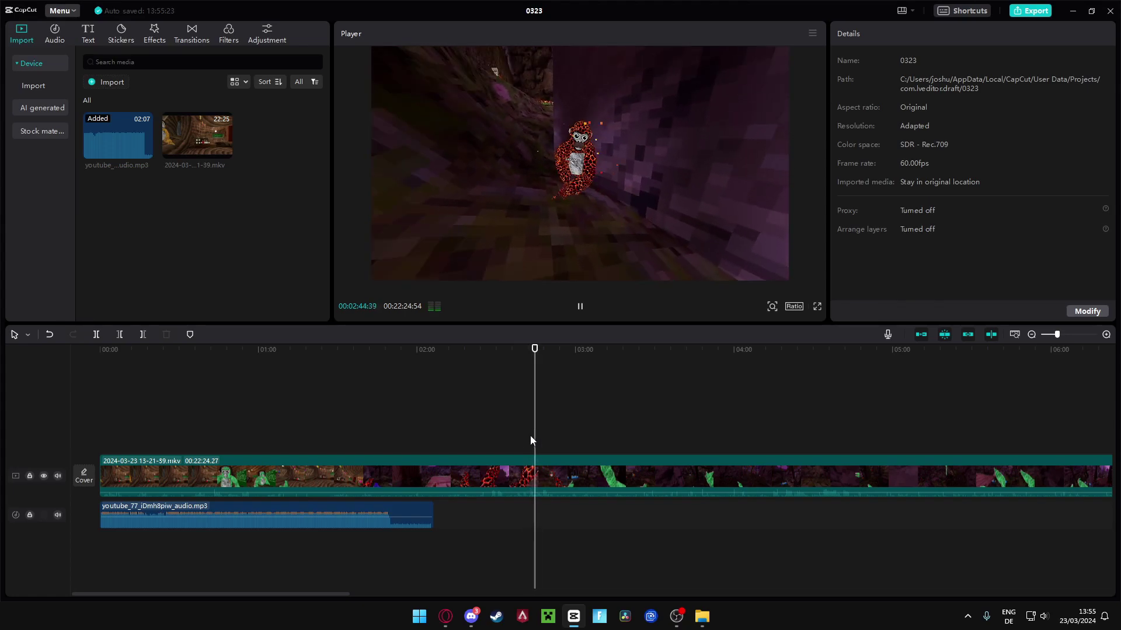
{"action": "key", "text": "space"}
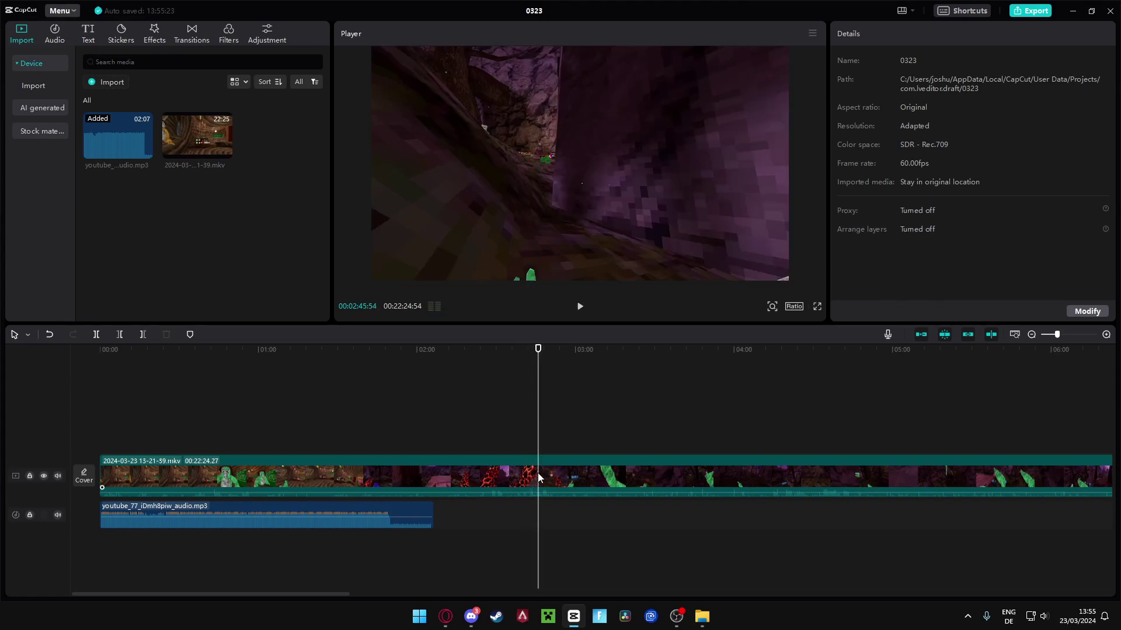
{"action": "key", "text": "ctrl+b"}
{"action": "left_click", "coordinate": [509, 471]}
{"action": "key", "text": "Delete"}
Play the recording from the start, split it at 00:00:05:45 and delete the short opening part
{"action": "left_click", "coordinate": [103, 418]}
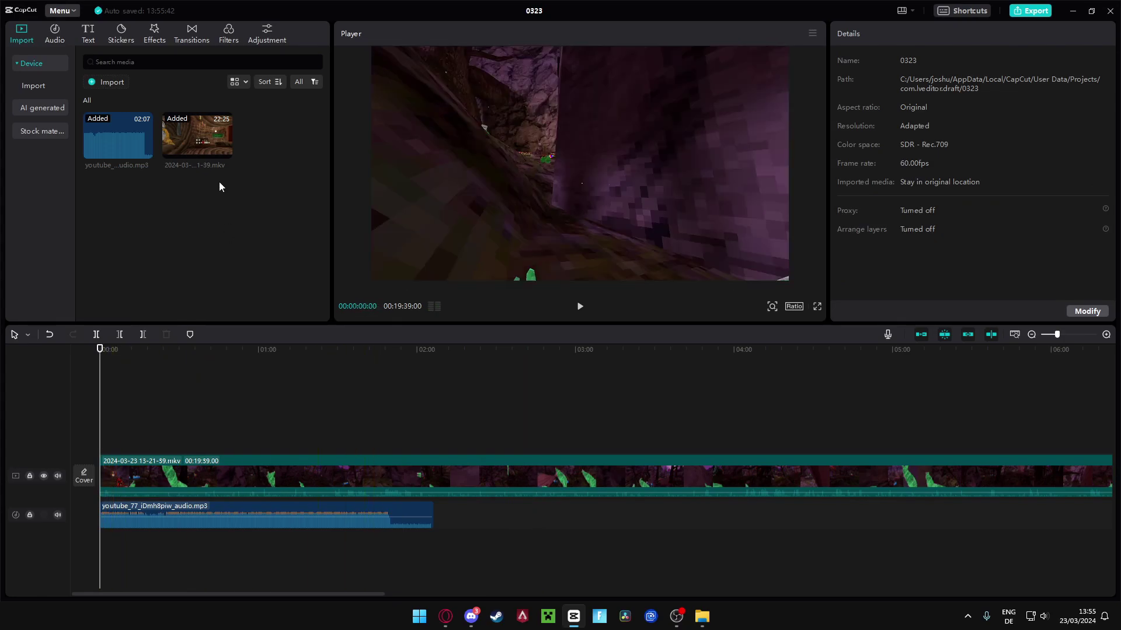
{"action": "key", "text": "space"}
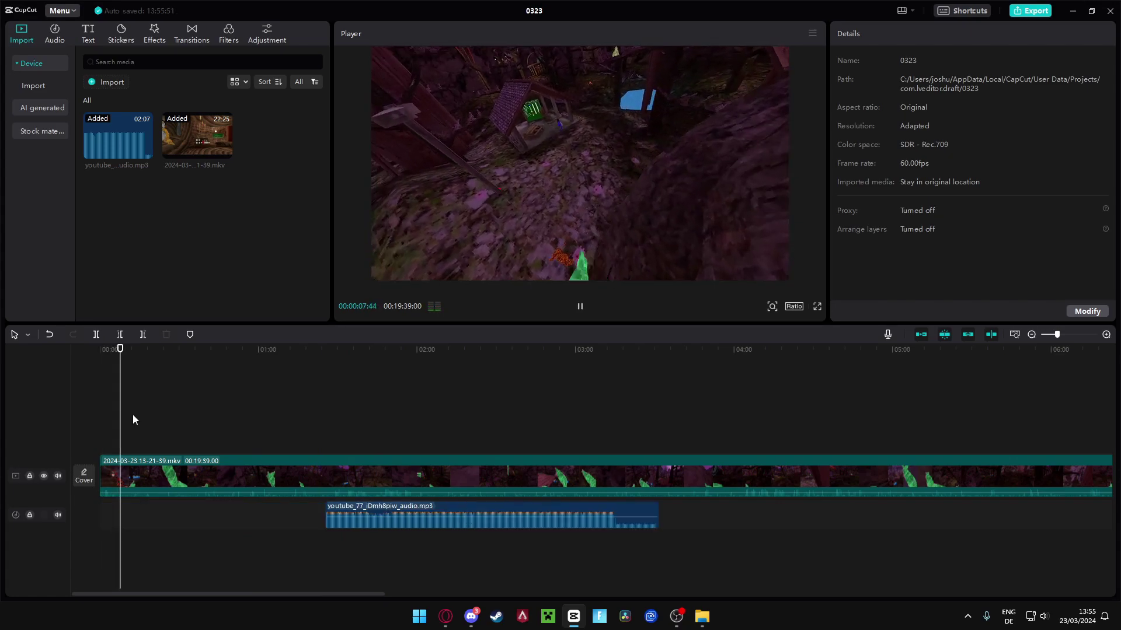
{"action": "key", "text": "space"}
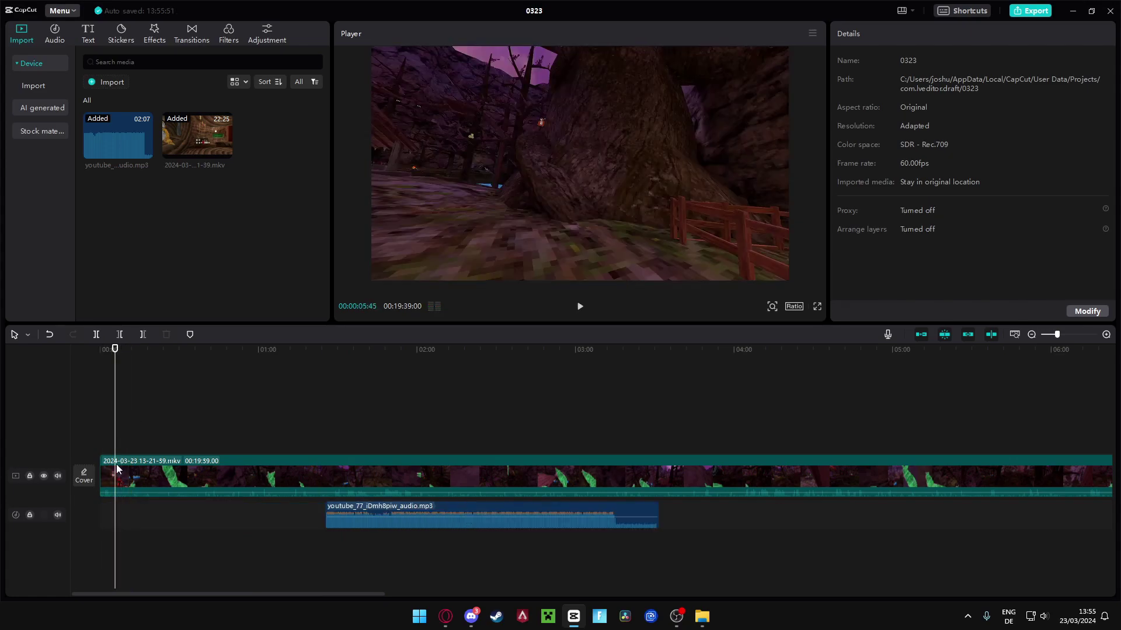
{"action": "left_click", "coordinate": [114, 473]}
{"action": "key", "text": "ctrl+b"}
{"action": "key", "text": "ctrl+z"}
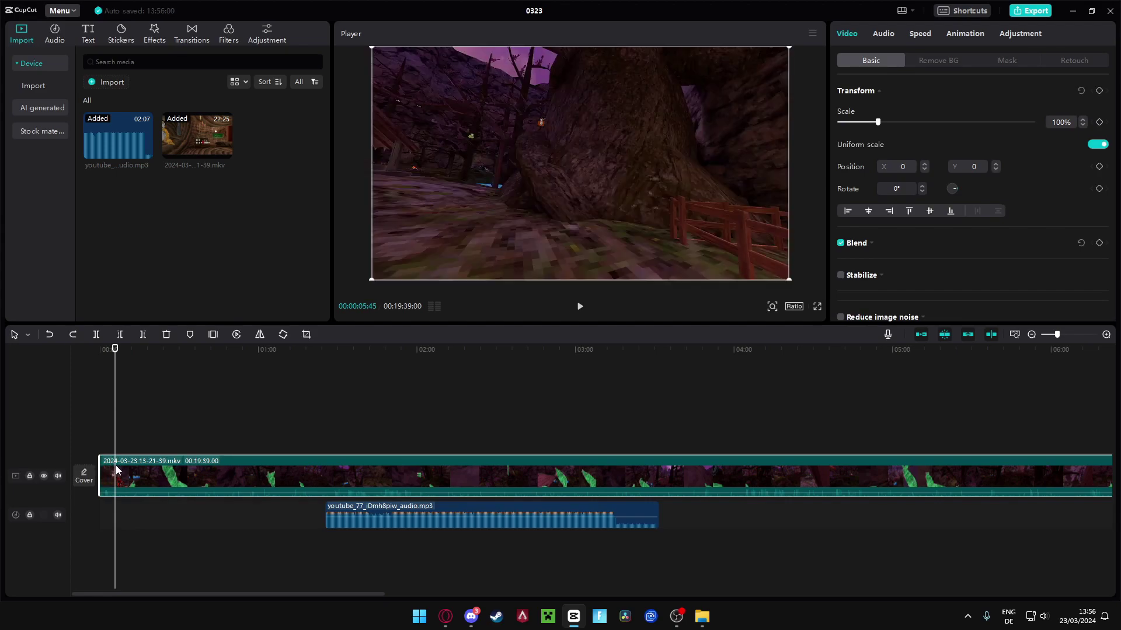
{"action": "key", "text": "ctrl+b"}
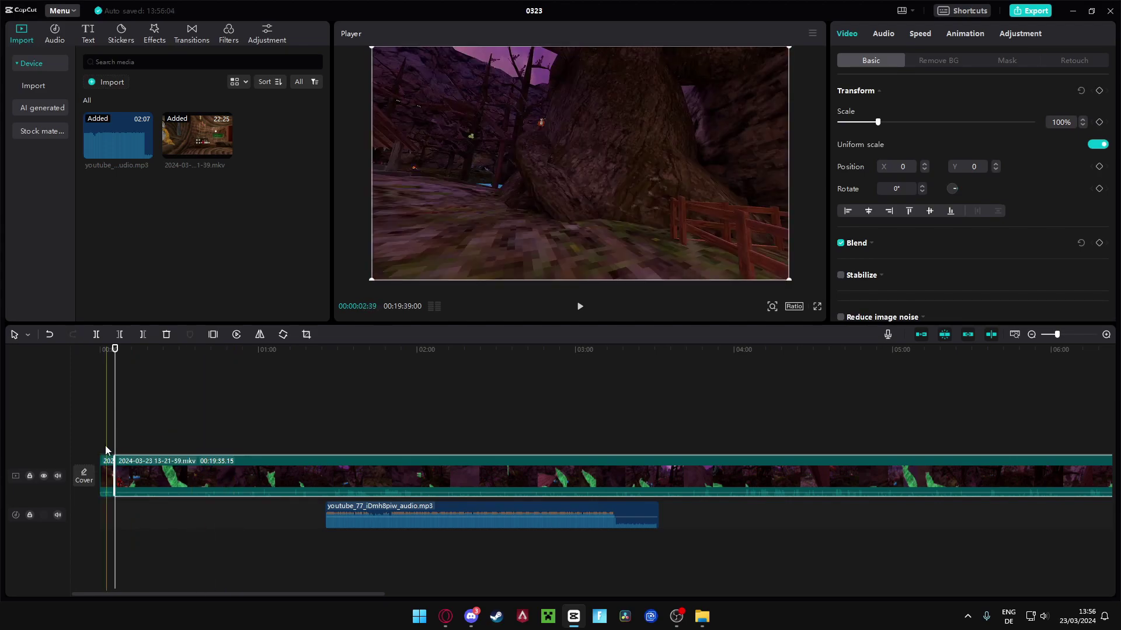
{"action": "left_click", "coordinate": [107, 470]}
{"action": "key", "text": "Delete"}
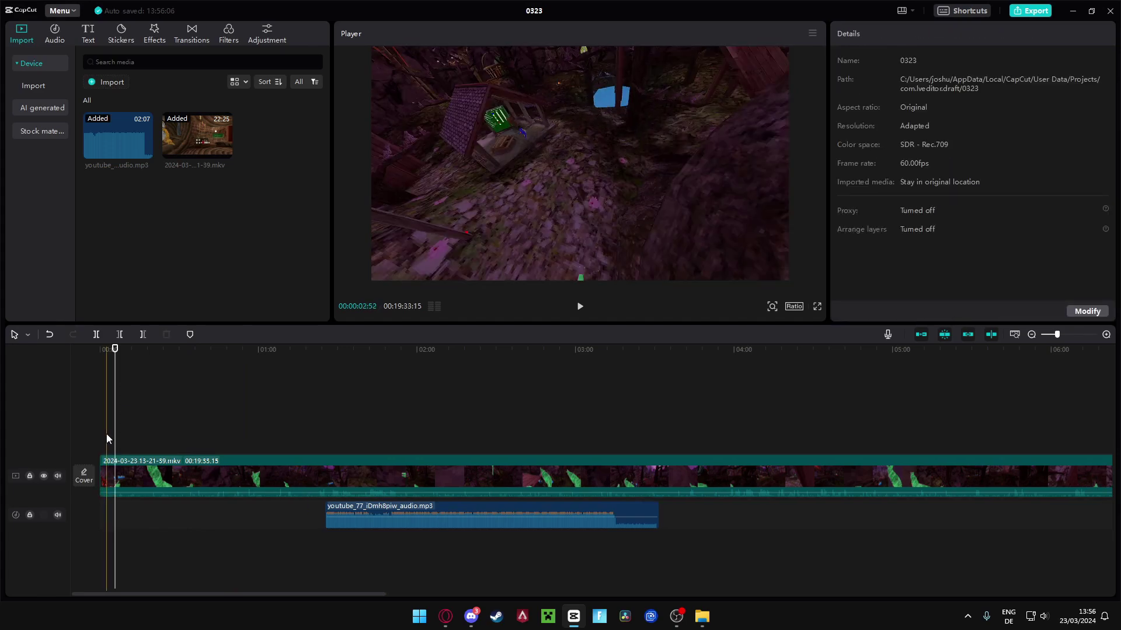
Turn the recording's own volume all the way down and play its first seconds
{"action": "left_click", "coordinate": [142, 492]}
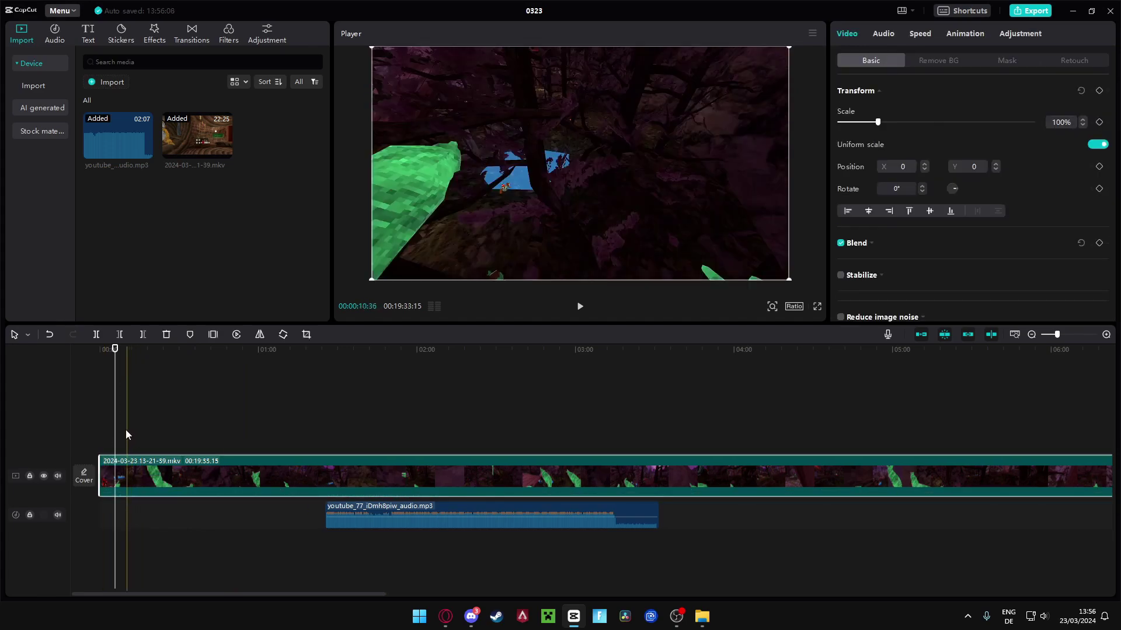
{"action": "left_click", "coordinate": [100, 425]}
{"action": "key", "text": "space"}
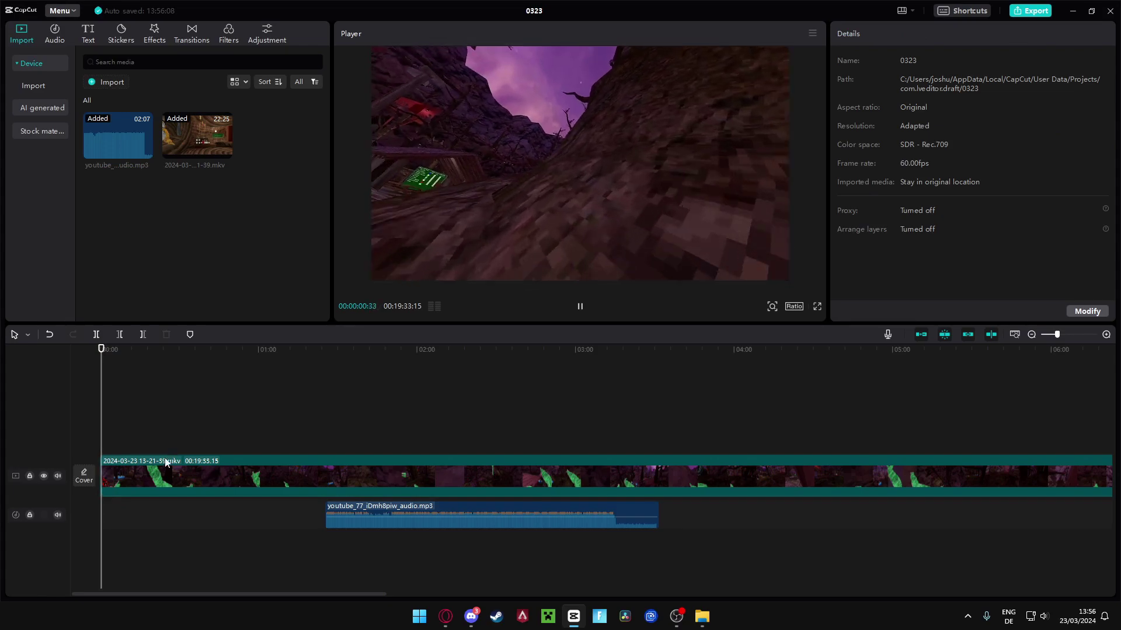
{"action": "key", "text": "space"}
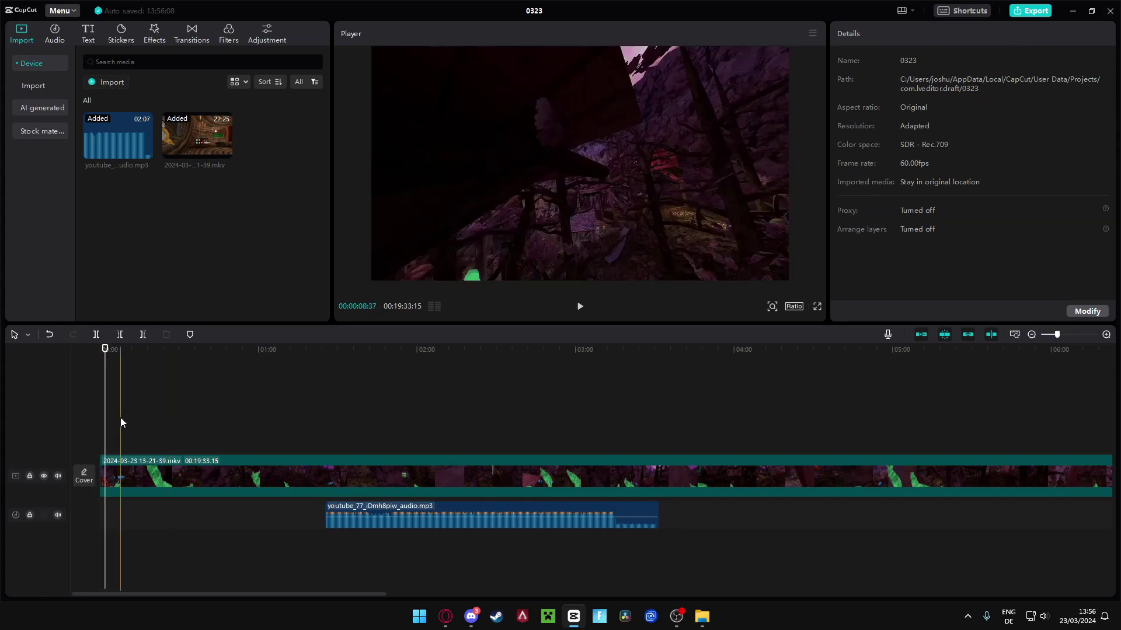
{"action": "left_click", "coordinate": [108, 476]}
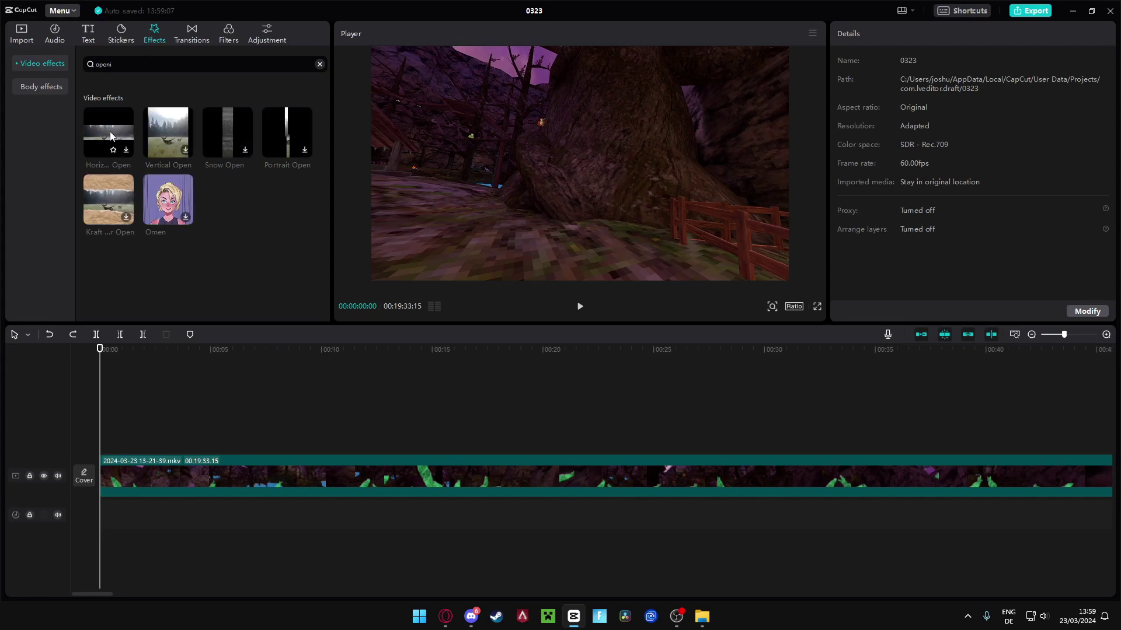
Add the Horizontal Open video effect above the start of the recording and play the opening
{"action": "left_click_drag", "start_coordinate": [118, 140], "coordinate": [100, 444]}
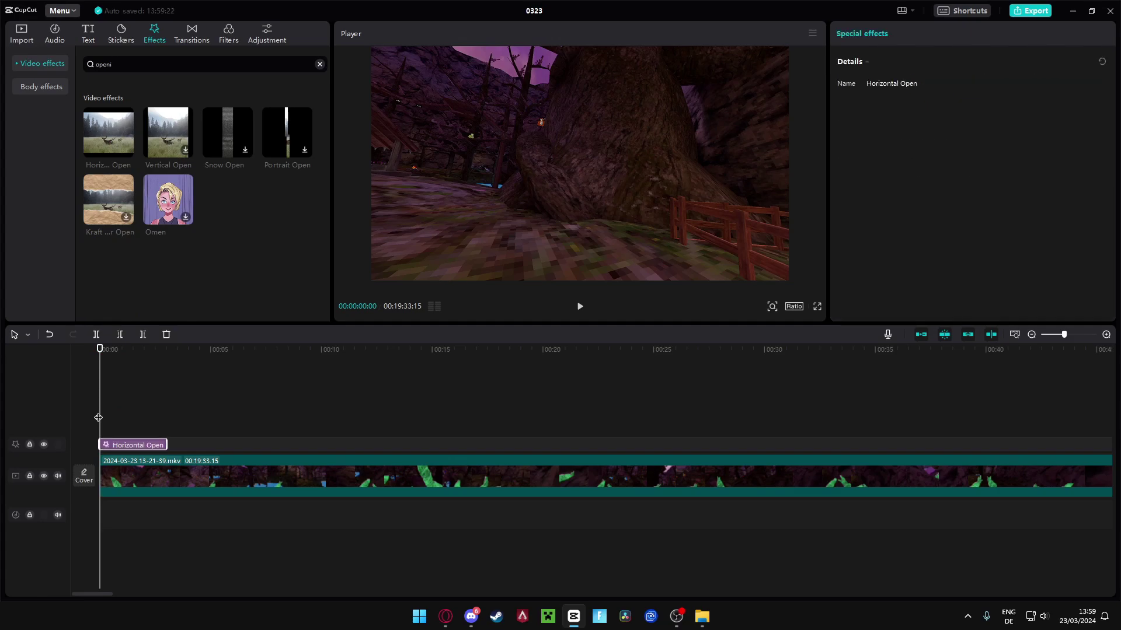
{"action": "key", "text": "space"}
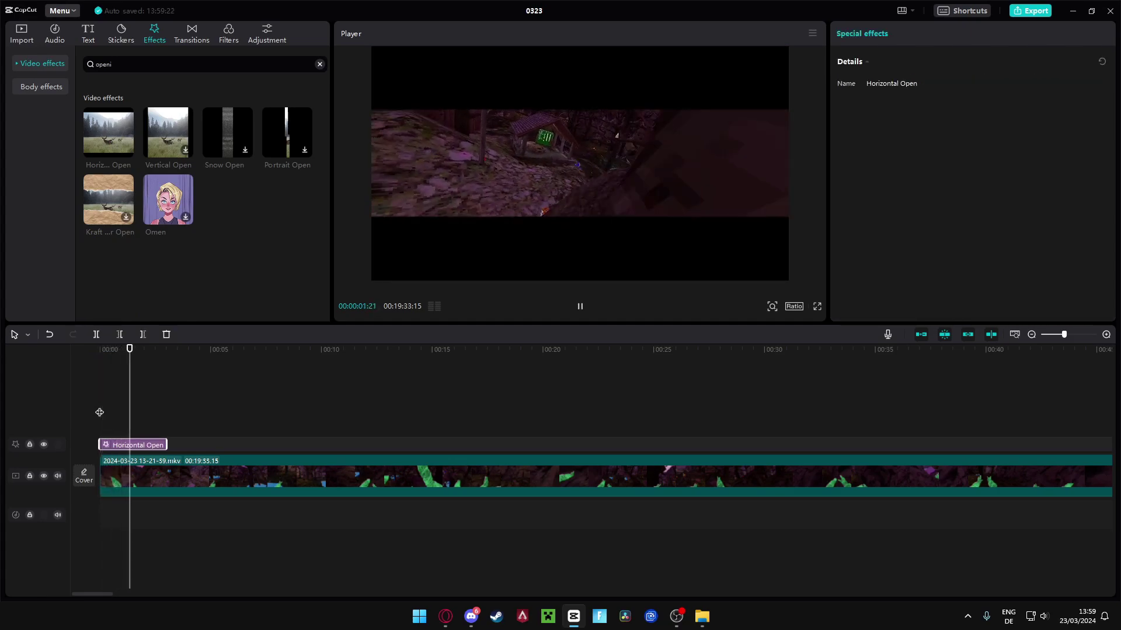
{"action": "left_click", "coordinate": [164, 450]}
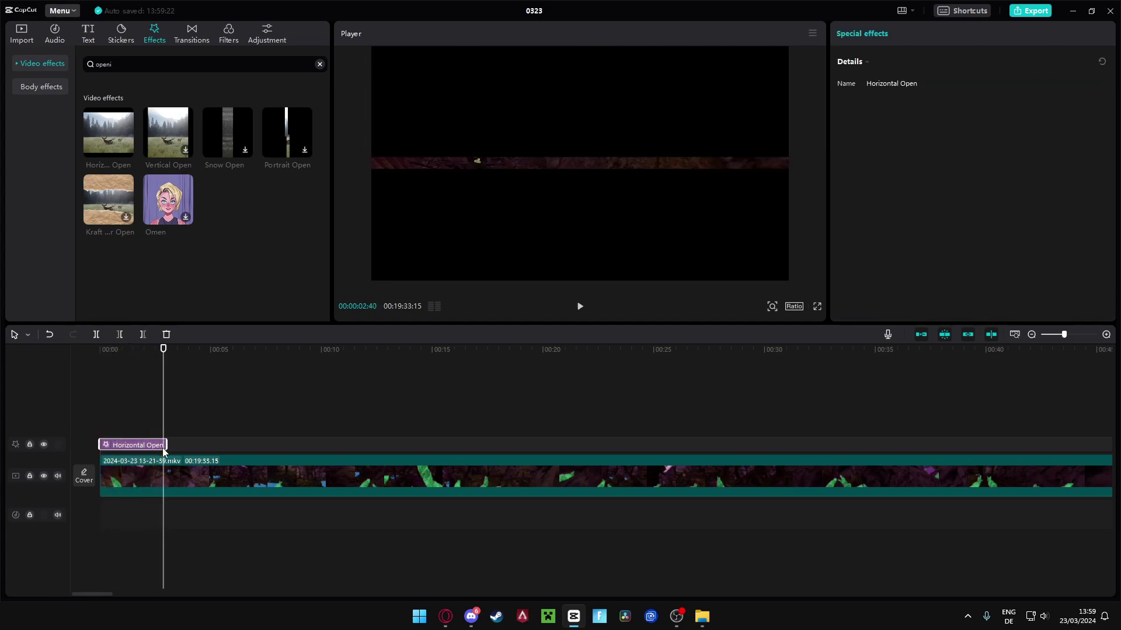
Shorten the Horizontal Open effect to about 1 second, replaying the opening after each trim
{"action": "left_click_drag", "start_coordinate": [105, 432], "coordinate": [135, 444]}
{"action": "left_click", "coordinate": [103, 429]}
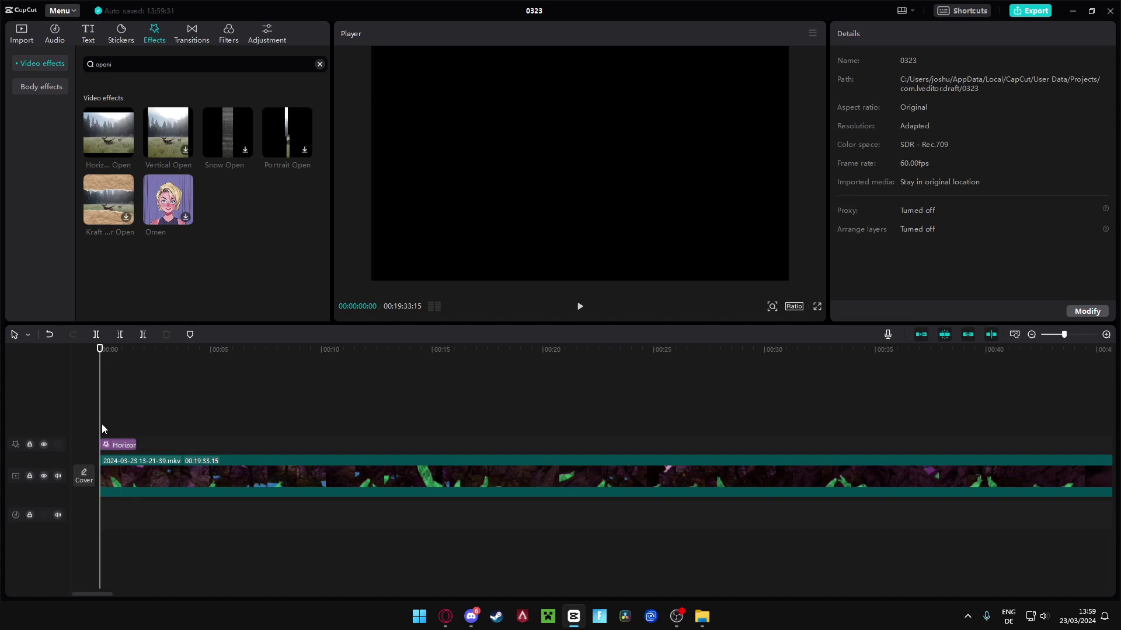
{"action": "key", "text": "space"}
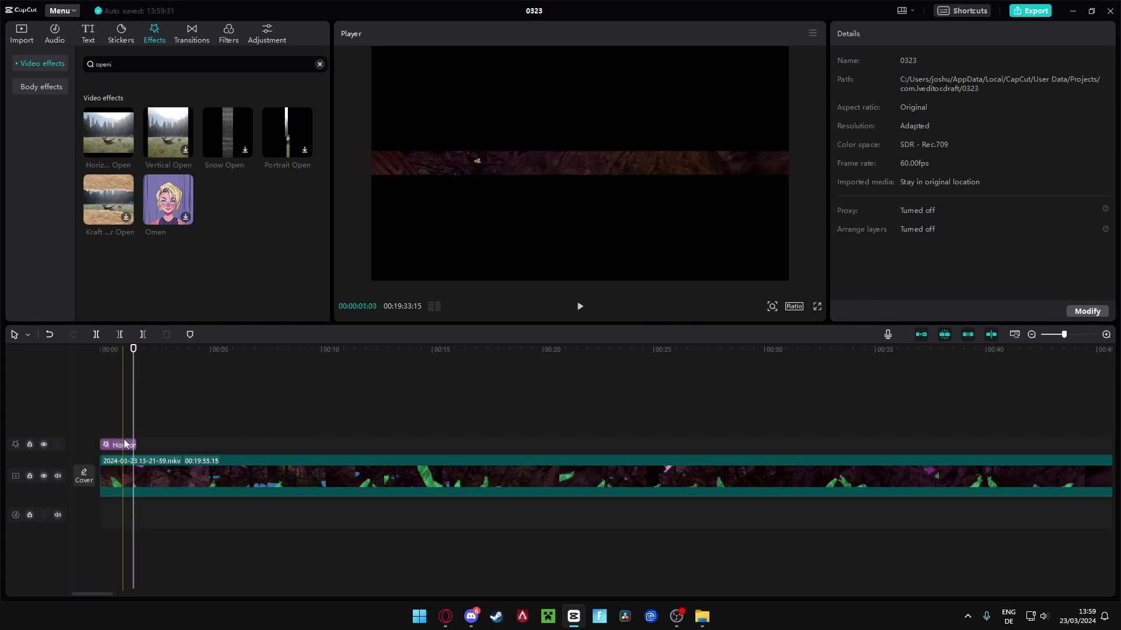
{"action": "left_click", "coordinate": [134, 444]}
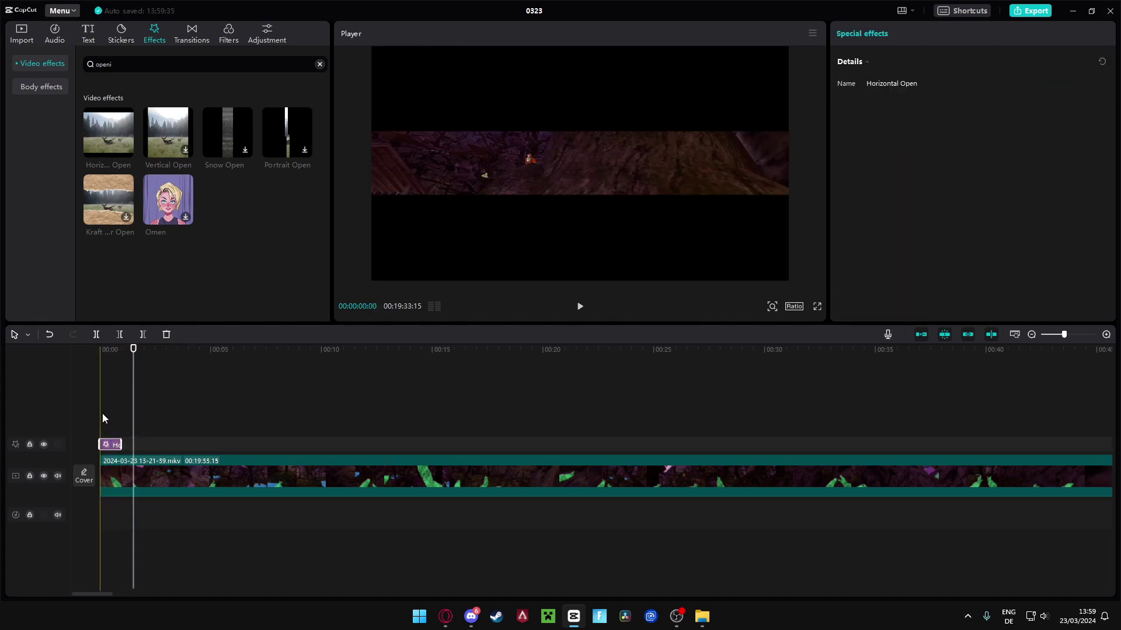
{"action": "left_click", "coordinate": [103, 413]}
{"action": "key", "text": "space"}
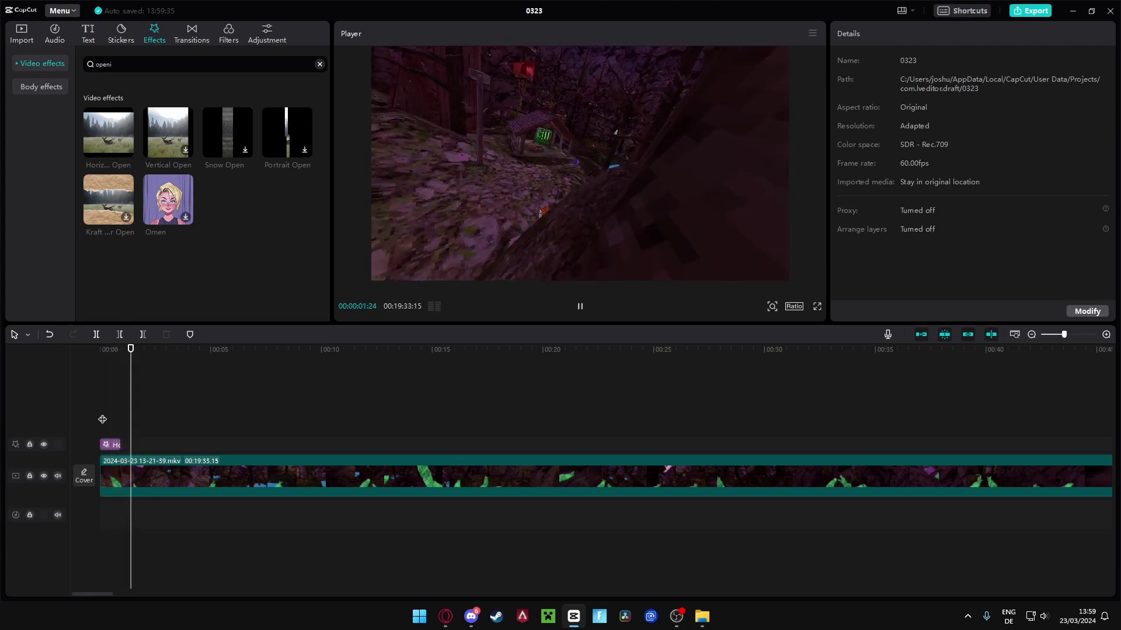
{"action": "key", "text": "space"}
Move the youtube_77_iDmh8piw_audio.mp3 clip back to the start of the timeline and play the opening with the music
{"action": "left_click", "coordinate": [139, 483]}
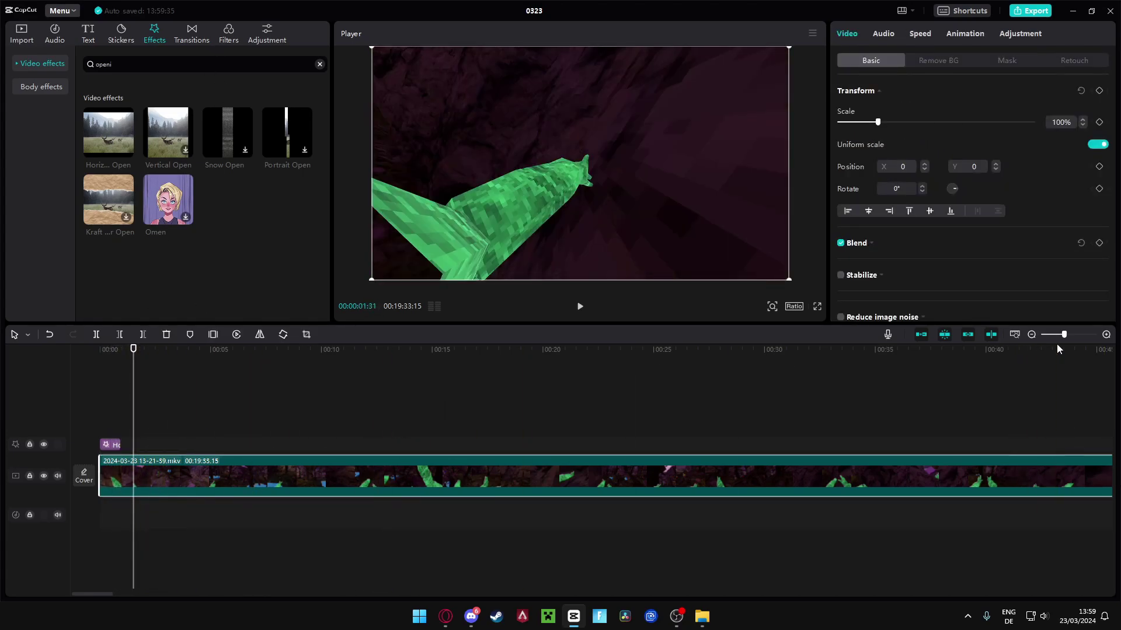
{"action": "left_click_drag", "start_coordinate": [1063, 334], "coordinate": [1058, 335]}
{"action": "left_click", "coordinate": [96, 412]}
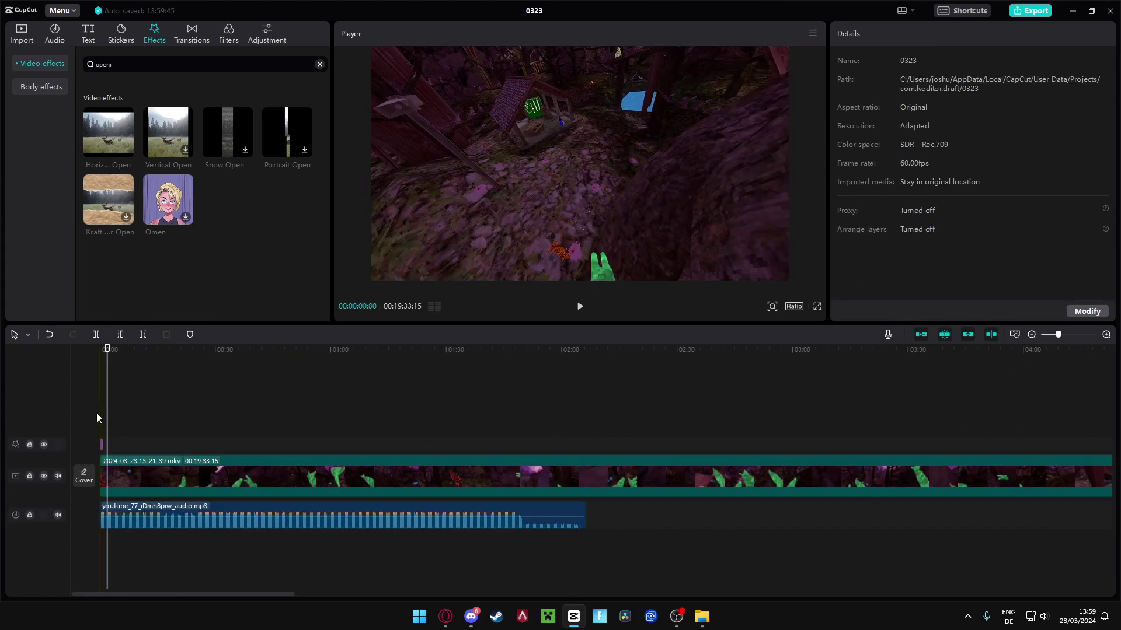
{"action": "key", "text": "space"}
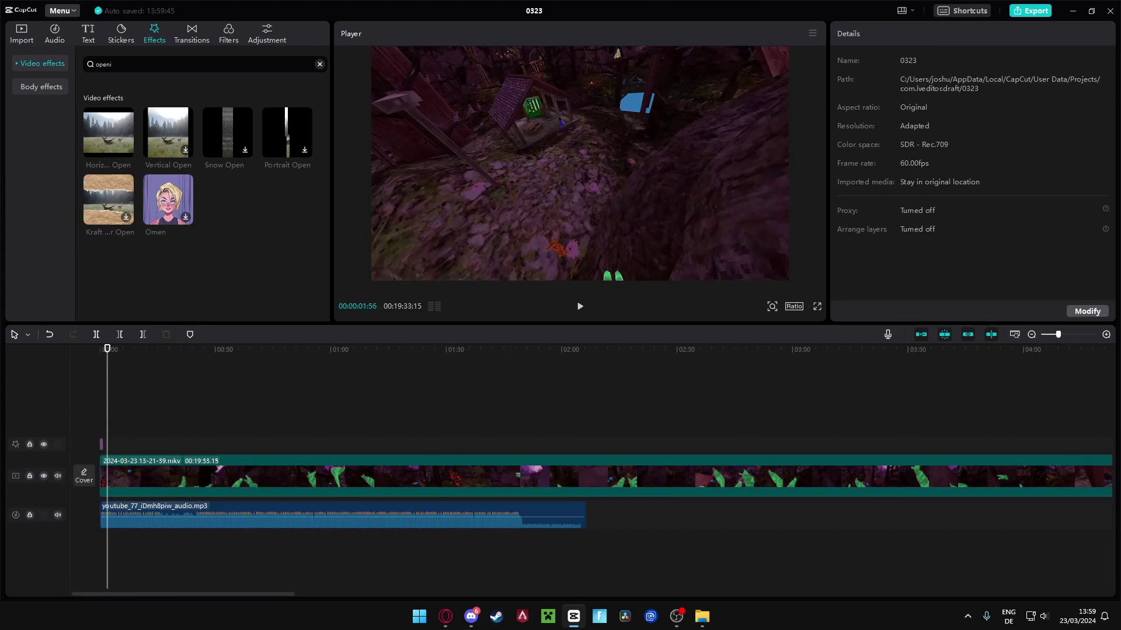
{"action": "left_click", "coordinate": [99, 369]}
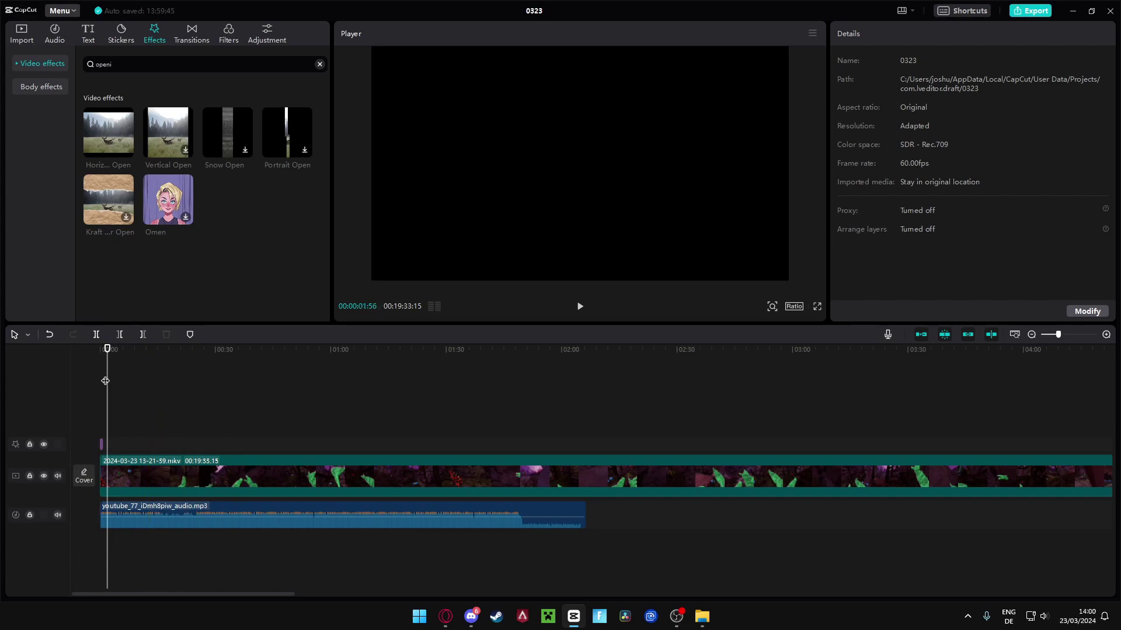
{"action": "key", "text": "space"}
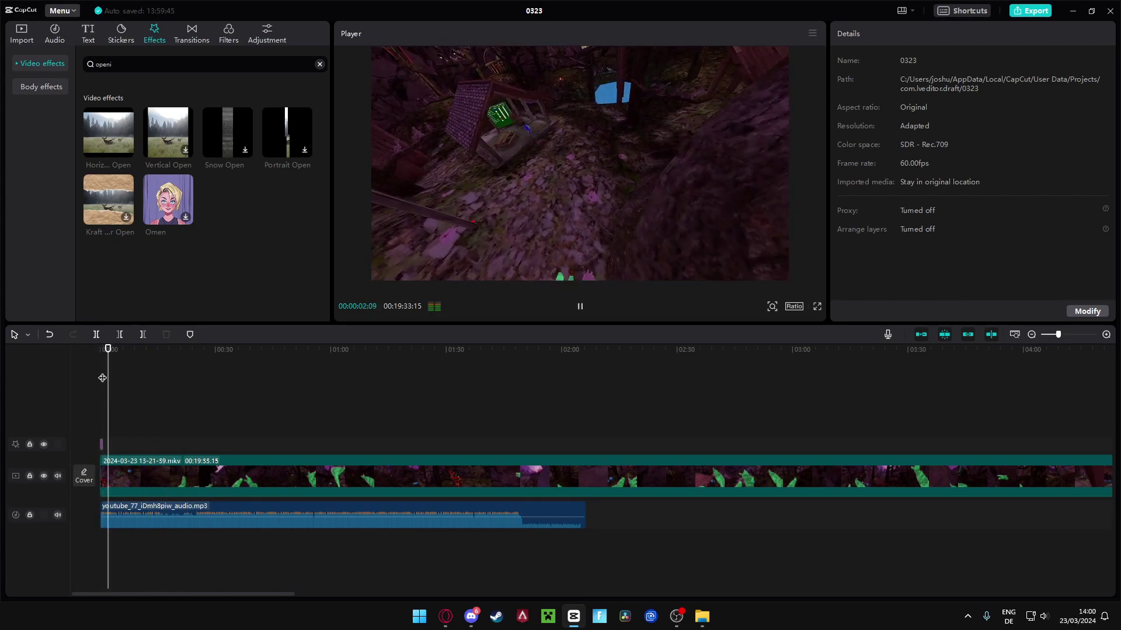
{"action": "key", "text": "space"}
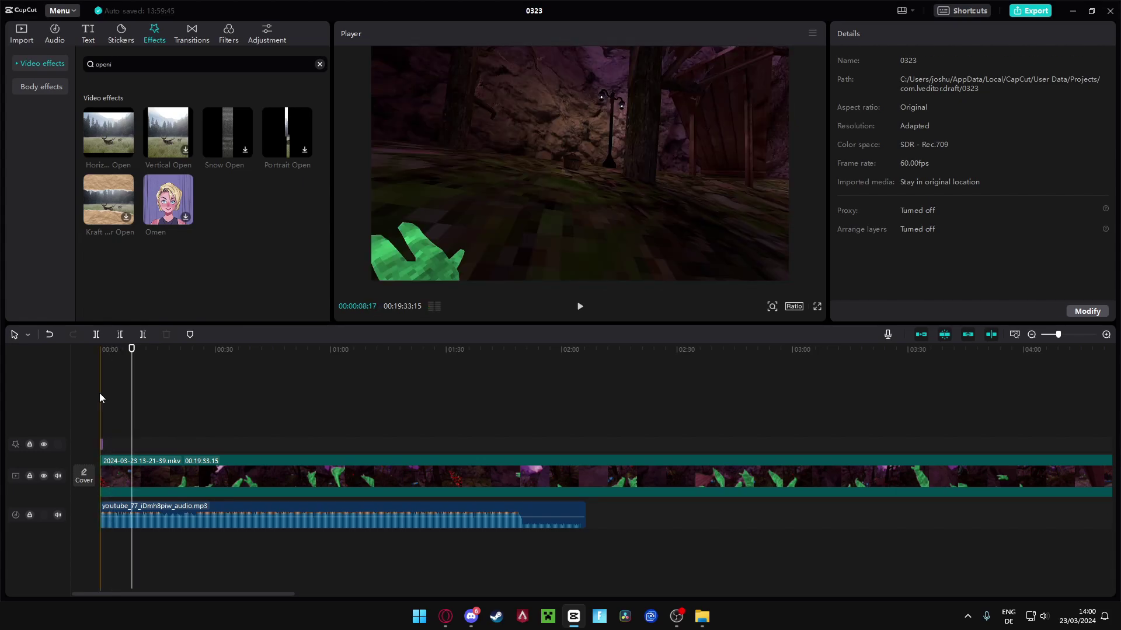
Clear the effects search and browse the text styles, transitions, filters and video effects, previewing a trending effect
{"action": "left_click", "coordinate": [88, 34]}
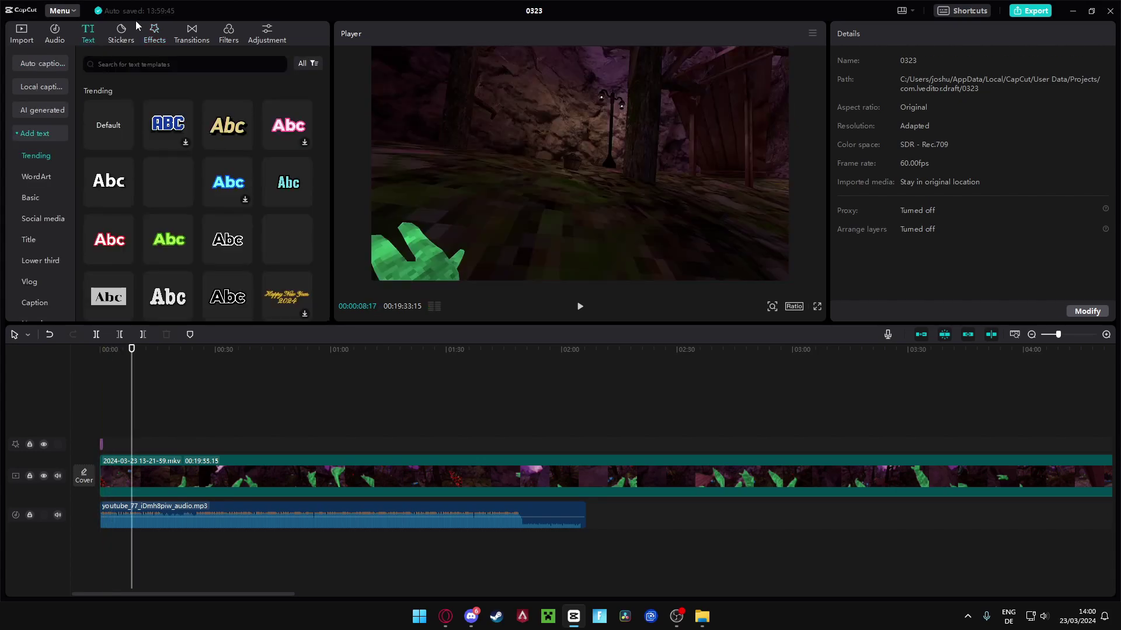
{"action": "left_click", "coordinate": [154, 32]}
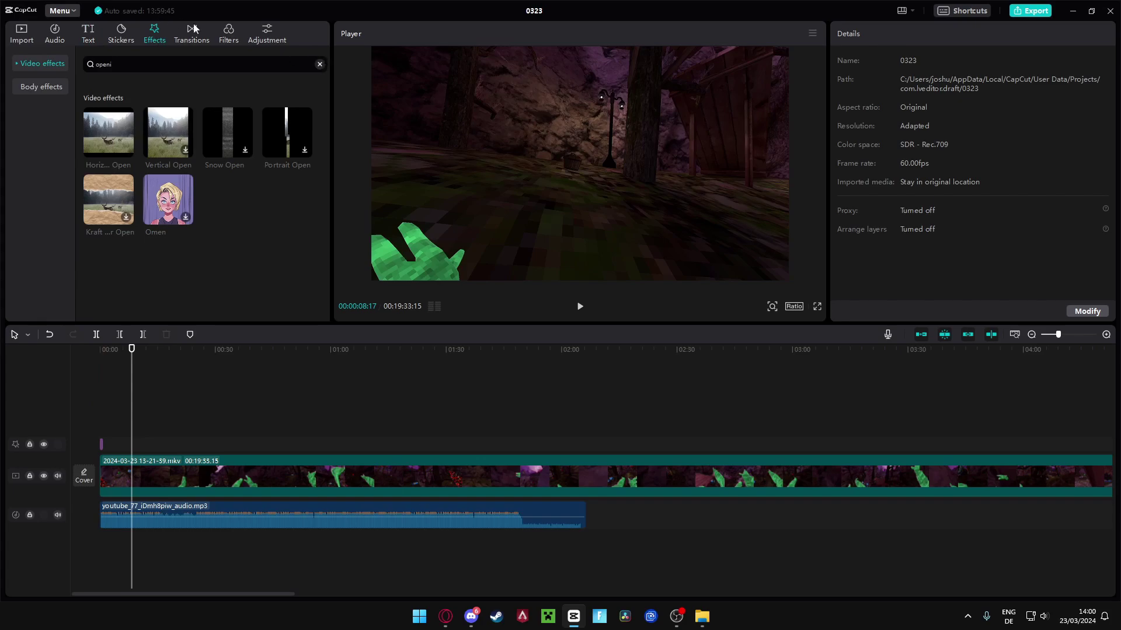
{"action": "left_click", "coordinate": [321, 65]}
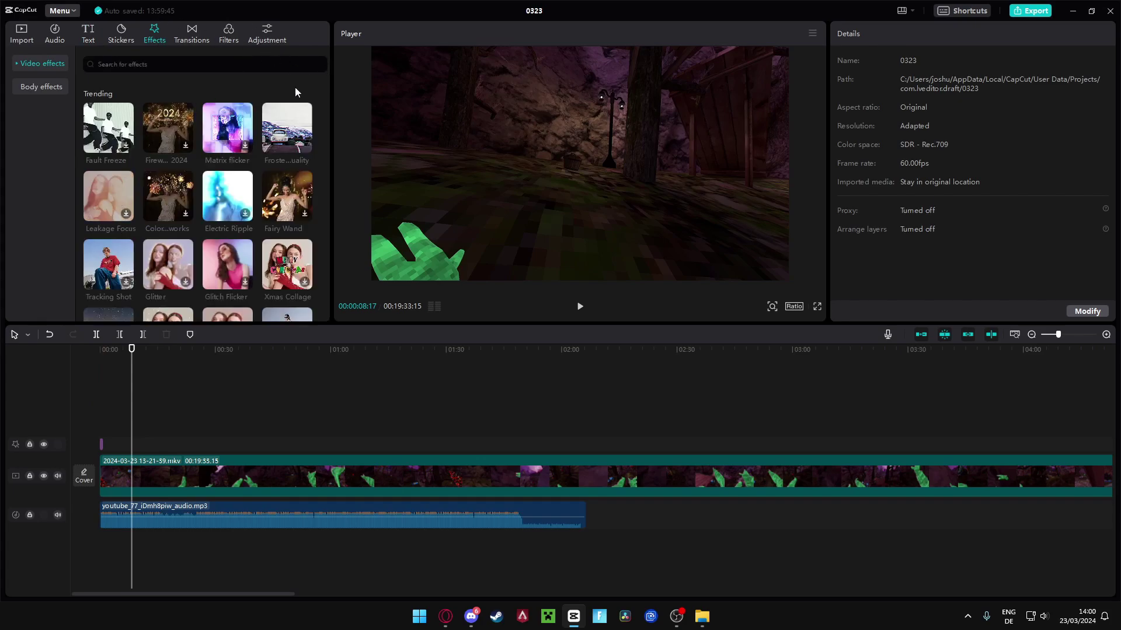
{"action": "mouse_move", "coordinate": [295, 132]}
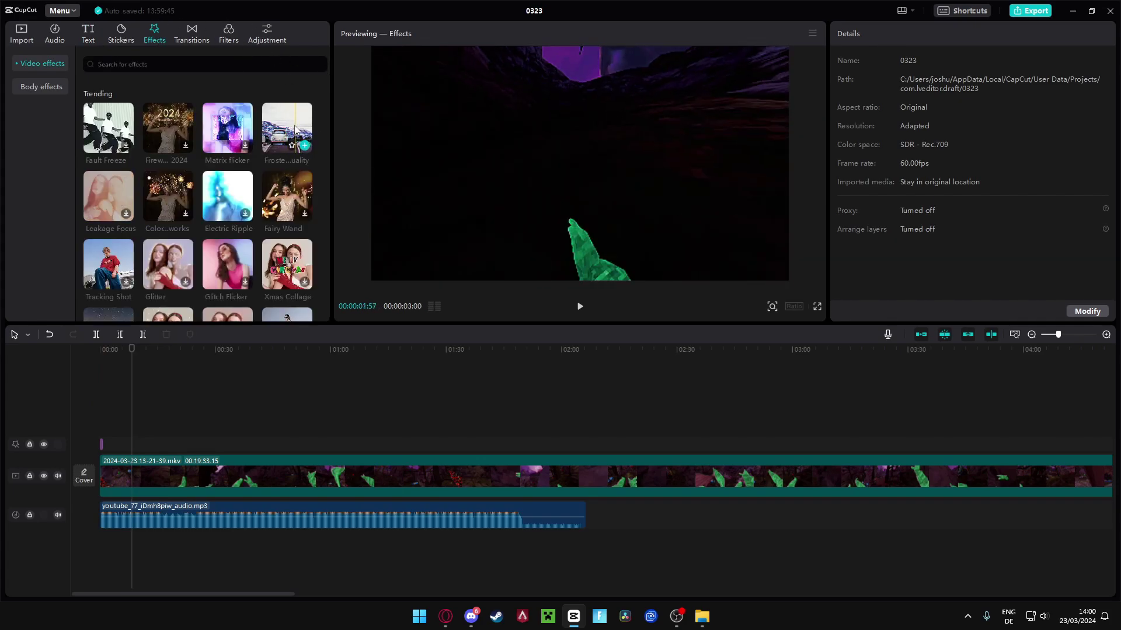
{"action": "left_click", "coordinate": [192, 32]}
{"action": "left_click", "coordinate": [228, 32]}
{"action": "left_click", "coordinate": [154, 32]}
{"action": "mouse_move", "coordinate": [176, 112]}
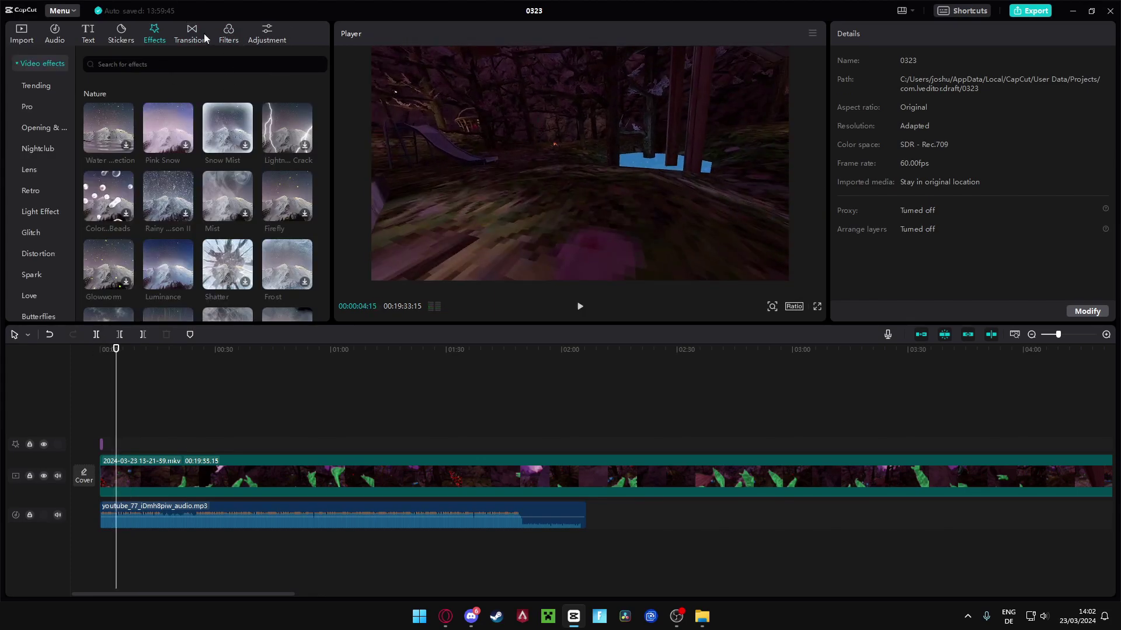
Add a custom adjustment layer above the start of the recording
{"action": "left_click", "coordinate": [261, 37]}
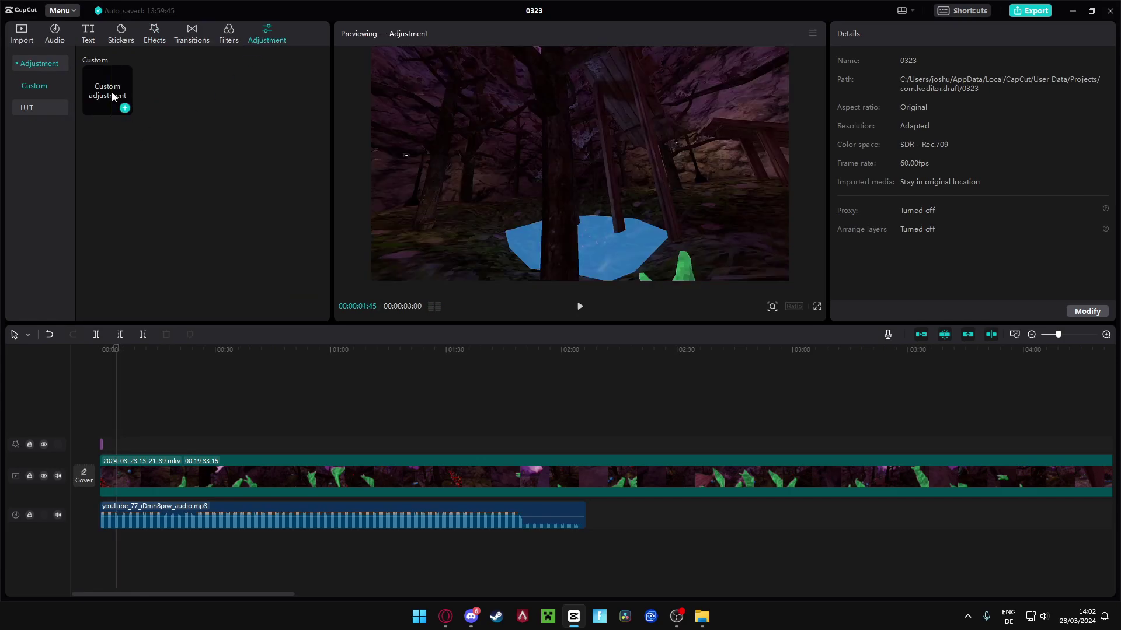
{"action": "left_click_drag", "start_coordinate": [108, 93], "coordinate": [117, 365]}
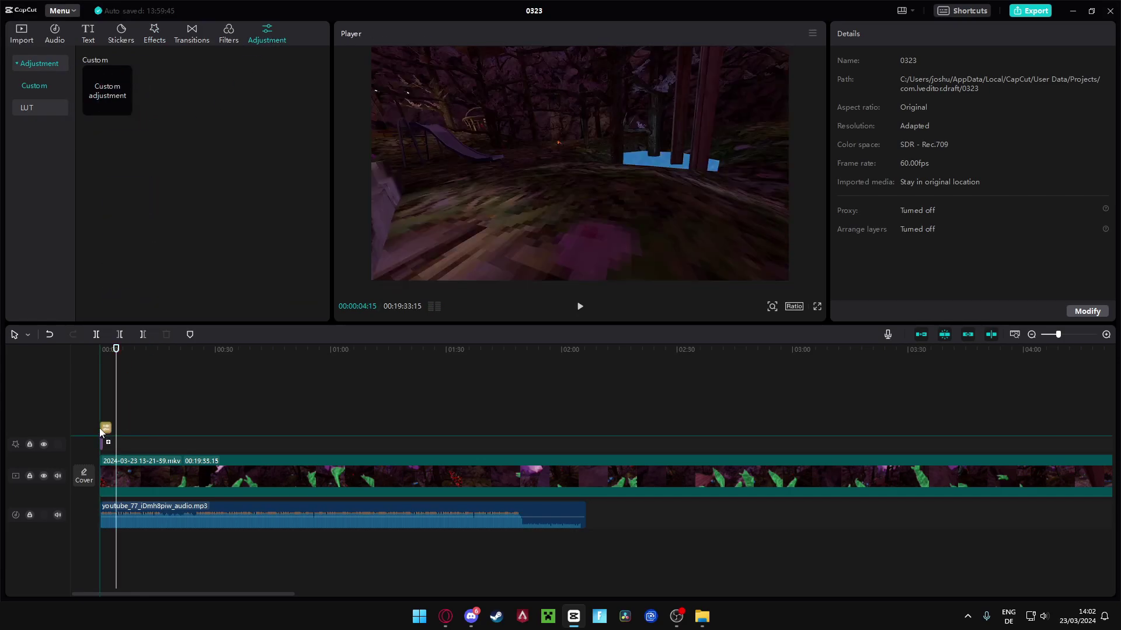
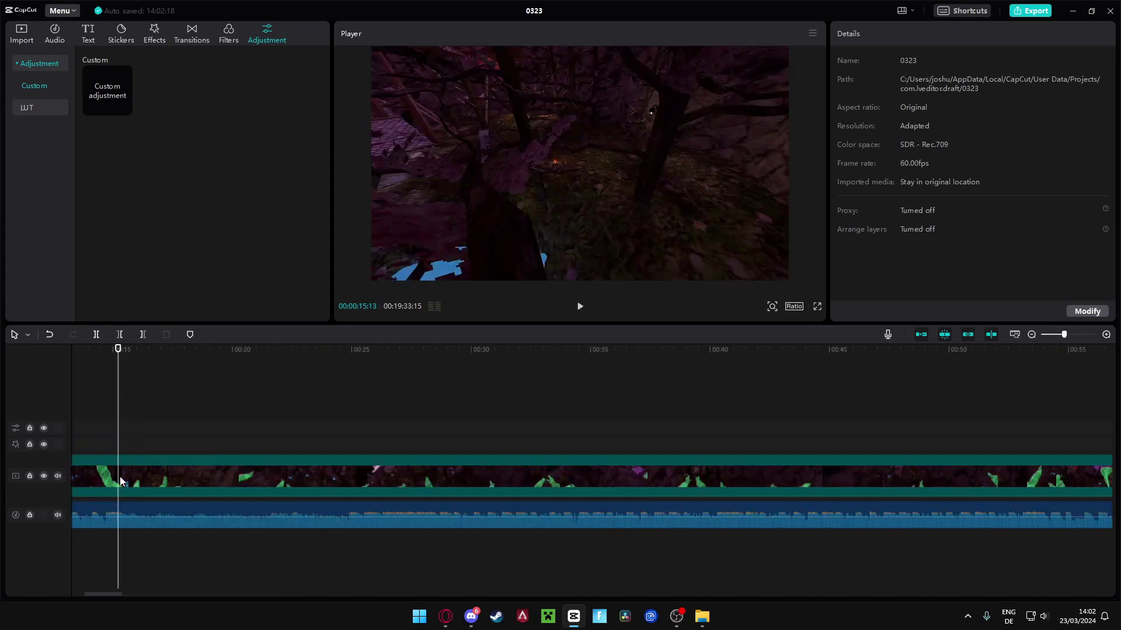
{"action": "left_click", "coordinate": [119, 483]}
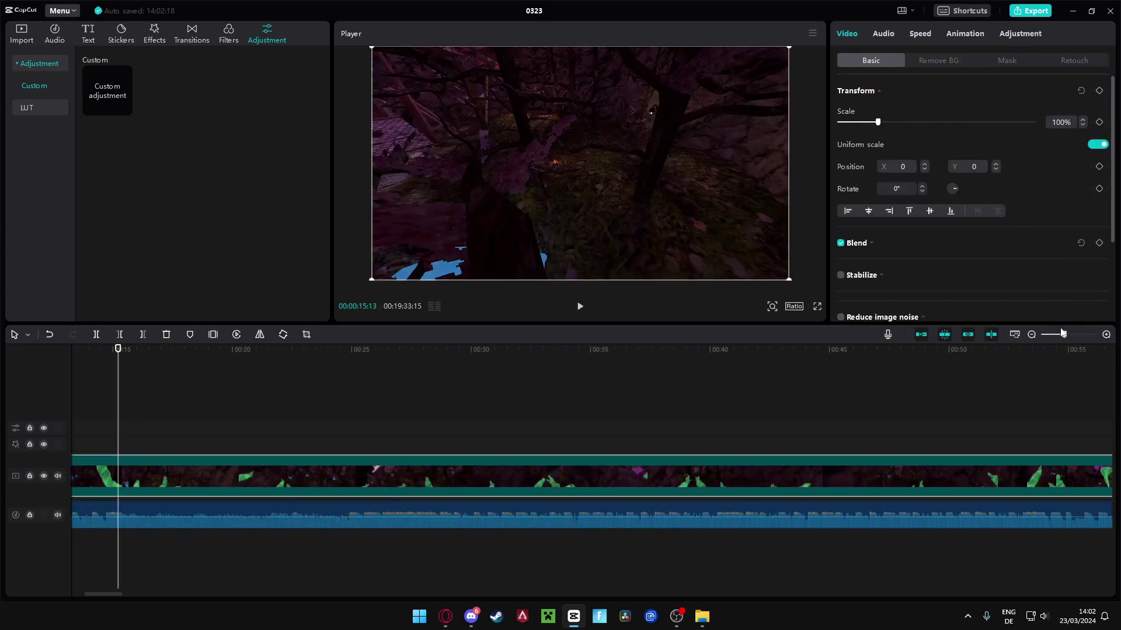
{"action": "left_click_drag", "start_coordinate": [1063, 335], "coordinate": [1050, 335]}
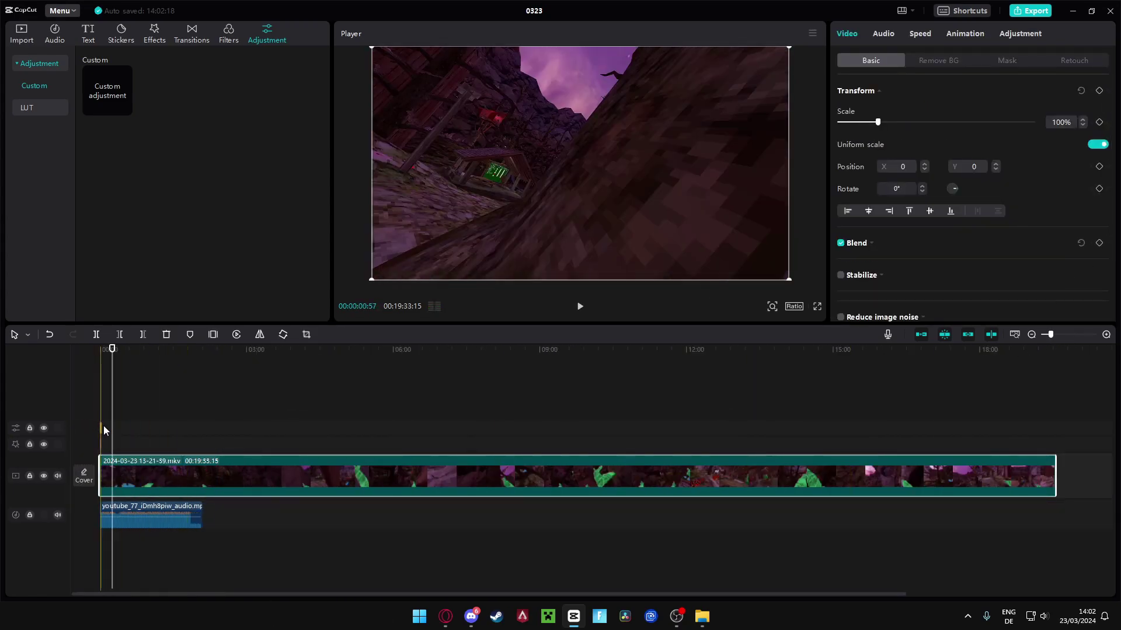
{"action": "left_click_drag", "start_coordinate": [108, 90], "coordinate": [106, 429]}
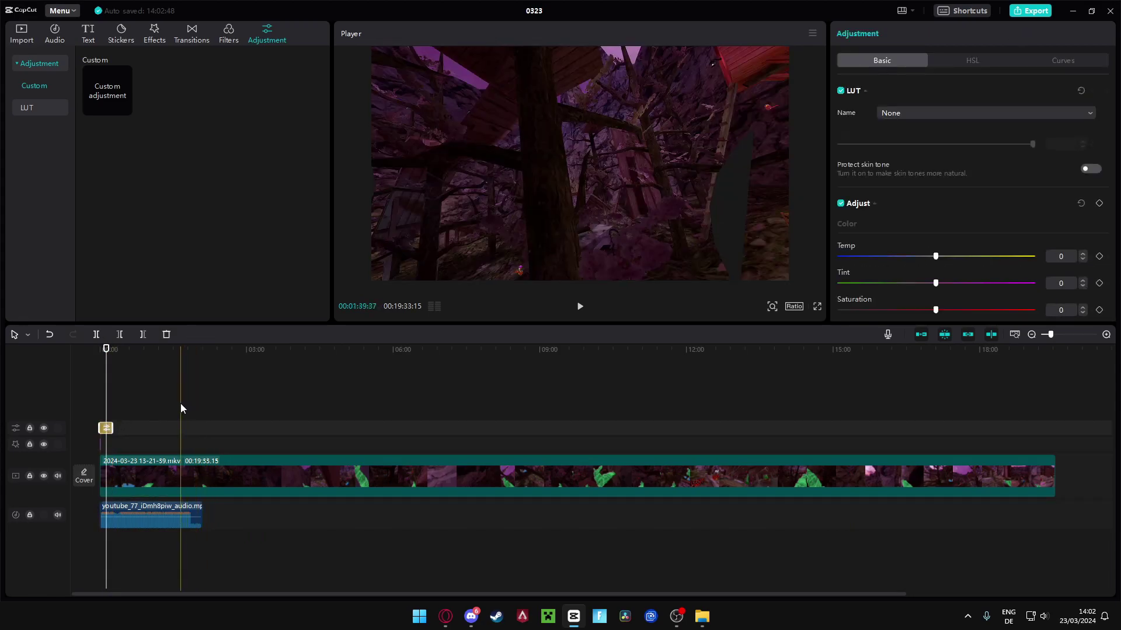
Look through the adjustment layer's LUT options and its color, lightness and effect settings
{"action": "left_click", "coordinate": [920, 120]}
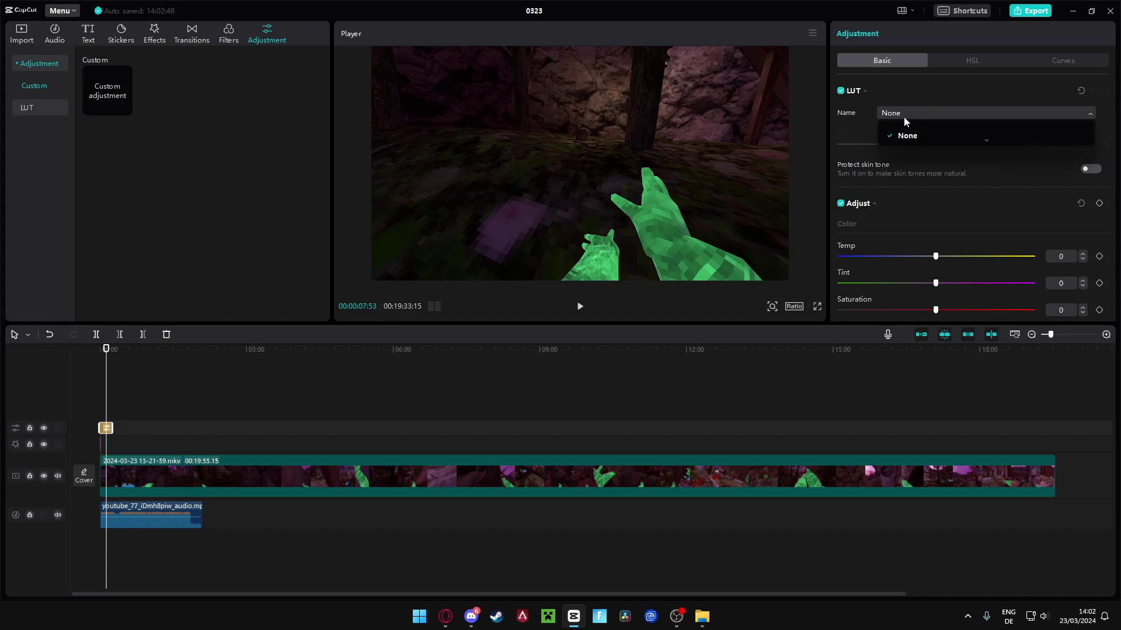
{"action": "left_click", "coordinate": [865, 91]}
{"action": "left_click", "coordinate": [27, 109]}
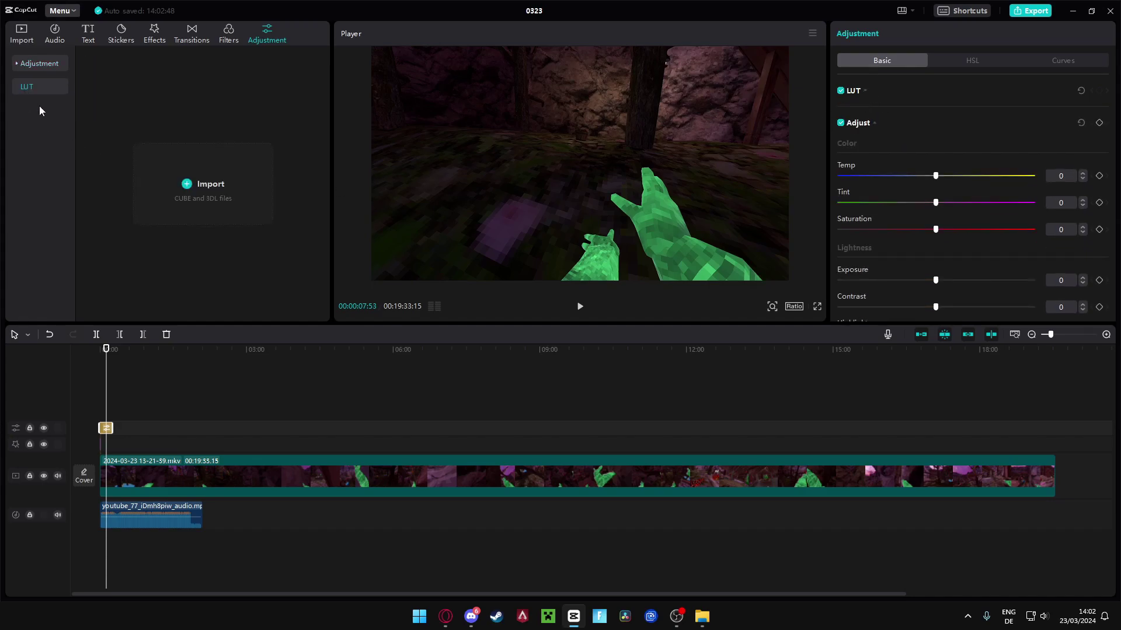
{"action": "scroll", "coordinate": [965, 176], "scroll_direction": "down", "scroll_amount": 1}
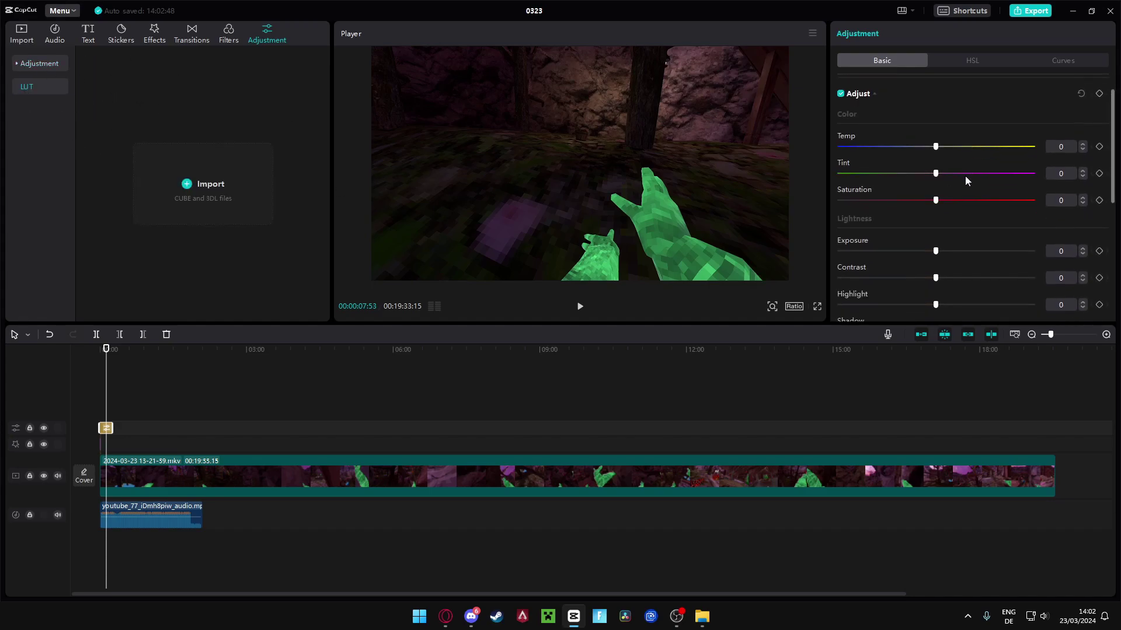
{"action": "scroll", "coordinate": [940, 184], "scroll_direction": "down", "scroll_amount": 4}
{"action": "scroll", "coordinate": [931, 195], "scroll_direction": "down", "scroll_amount": 4}
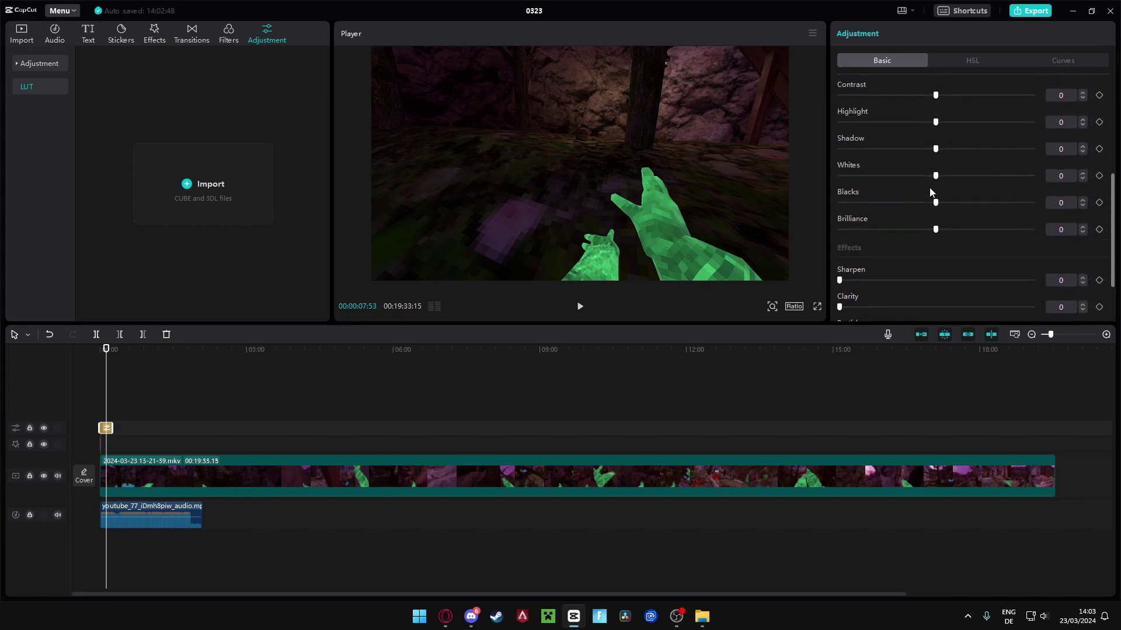
Set the adjustment layer's saturation to -50 and play the opening
{"action": "left_click", "coordinate": [99, 390]}
{"action": "left_click", "coordinate": [106, 428]}
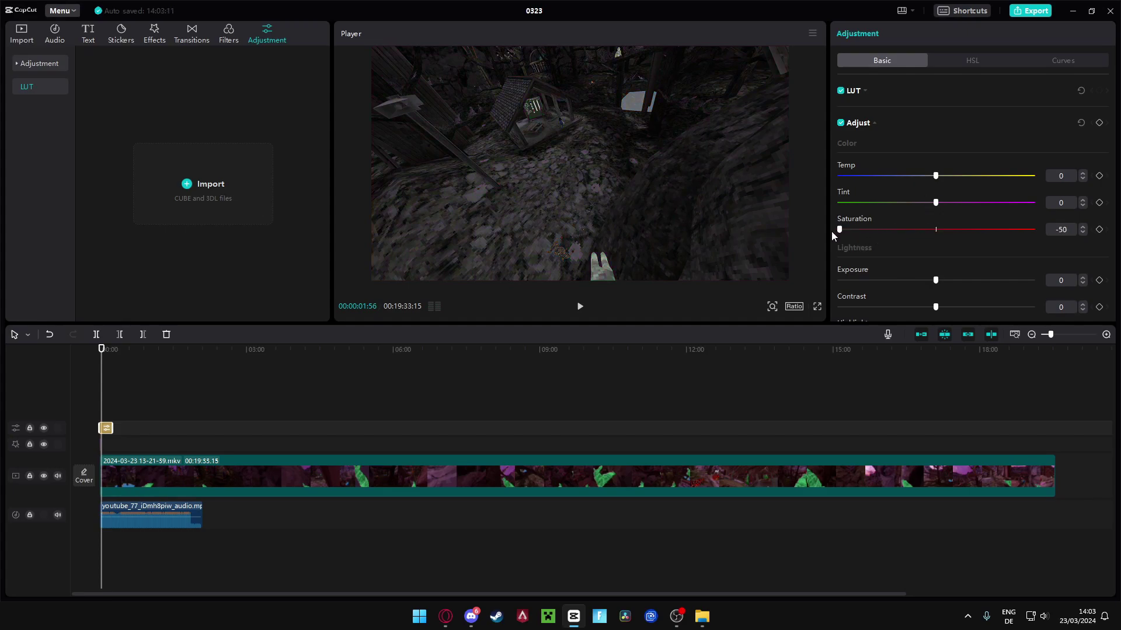
{"action": "key", "text": "space"}
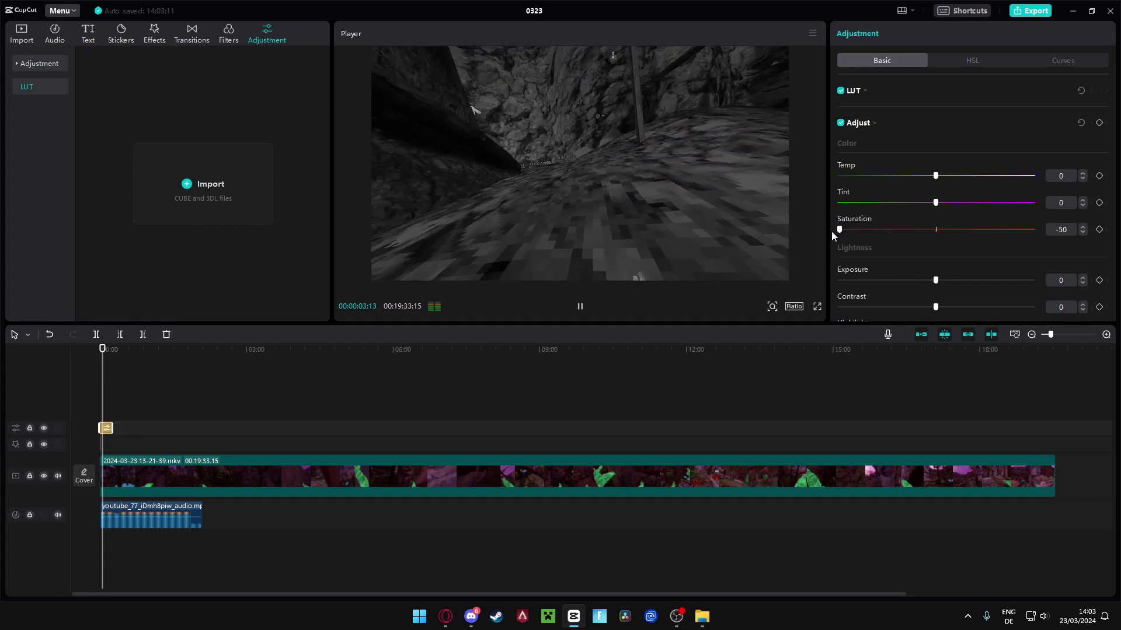
{"action": "key", "text": "space"}
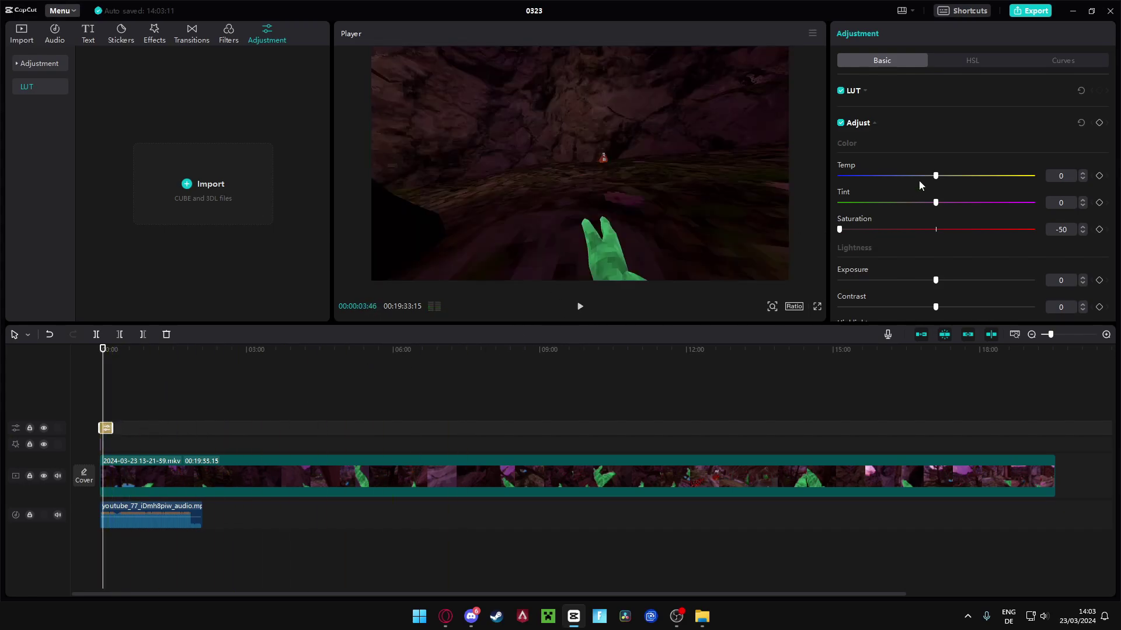
Reset the adjustment layer's saturation and try out different exposure, contrast and highlight values
{"action": "scroll", "coordinate": [922, 193], "scroll_direction": "down", "scroll_amount": 3}
{"action": "scroll", "coordinate": [937, 218], "scroll_direction": "up", "scroll_amount": 1}
{"action": "scroll", "coordinate": [854, 227], "scroll_direction": "up", "scroll_amount": 2}
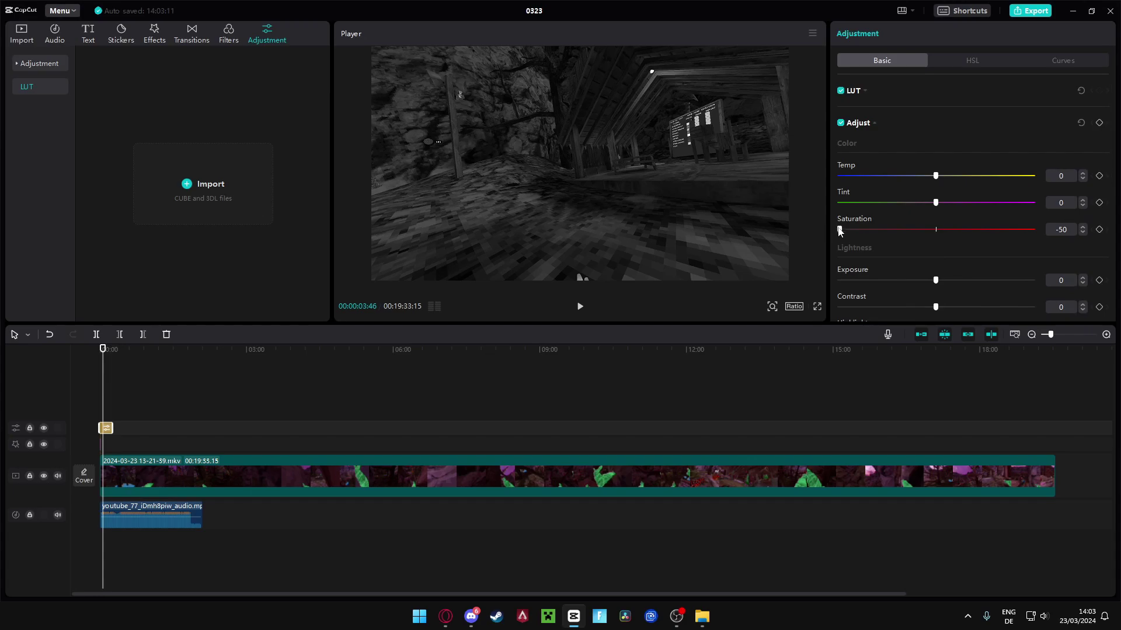
{"action": "scroll", "coordinate": [937, 220], "scroll_direction": "down", "scroll_amount": 5}
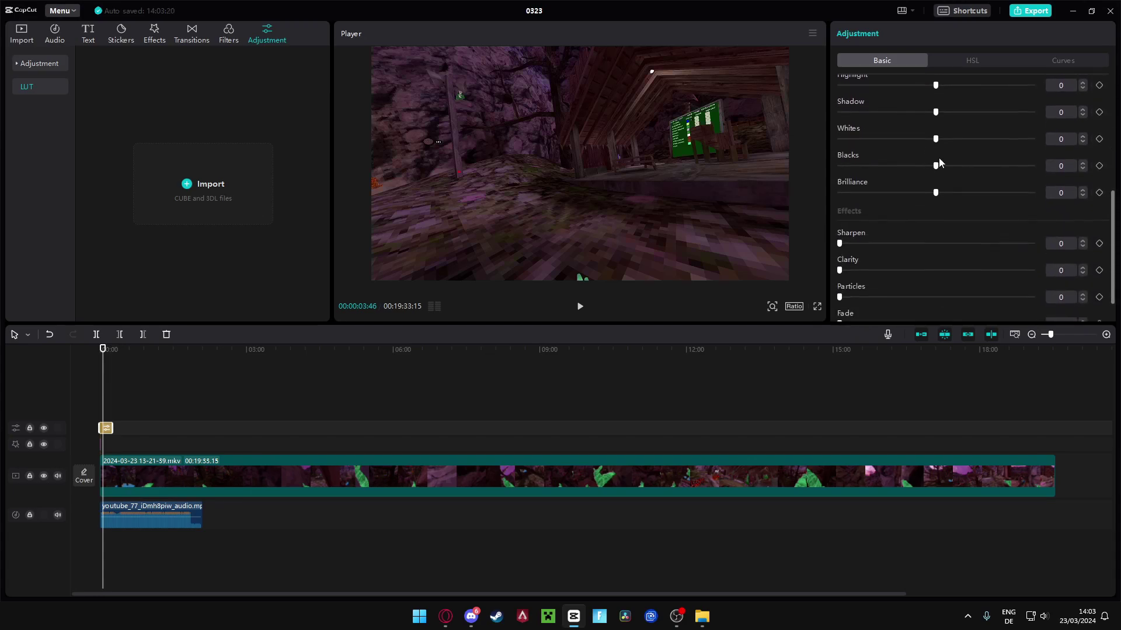
{"action": "scroll", "coordinate": [939, 162], "scroll_direction": "up", "scroll_amount": 1}
{"action": "mouse_move", "coordinate": [937, 96]}
{"action": "left_mouse_down"}
{"action": "mouse_move", "coordinate": [863, 97]}
{"action": "mouse_move", "coordinate": [936, 95]}
{"action": "left_mouse_up"}
{"action": "left_click", "coordinate": [930, 122]}
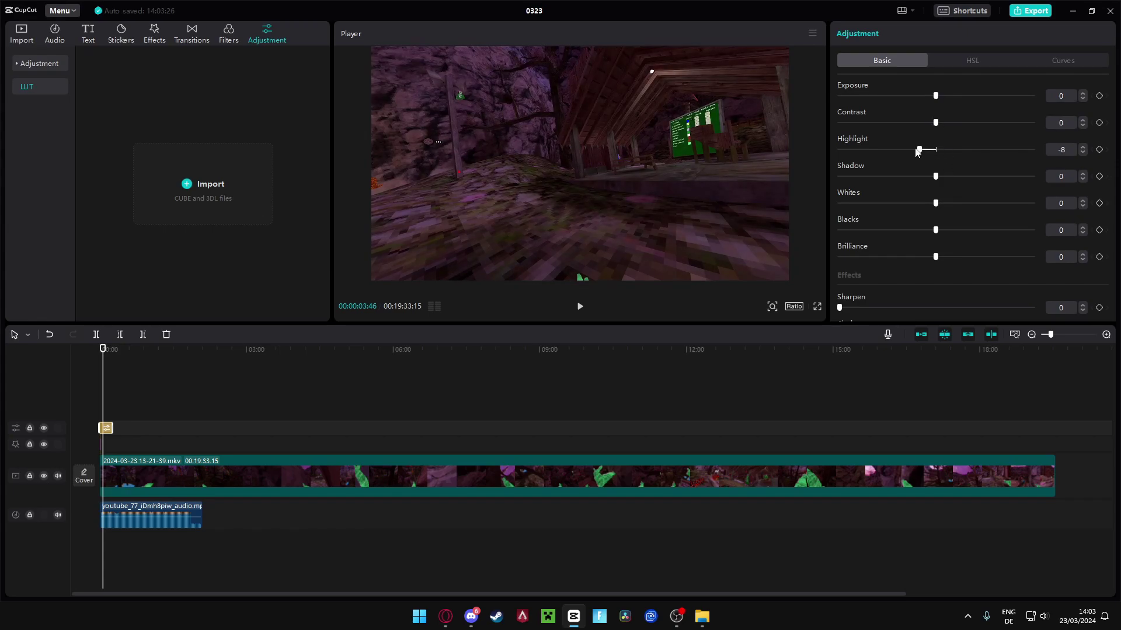
{"action": "left_click_drag", "start_coordinate": [917, 152], "coordinate": [838, 149]}
Try out the sharpen, clarity, particles, fade and vignette effects on the adjustment layer
{"action": "scroll", "coordinate": [875, 175], "scroll_direction": "down", "scroll_amount": 2}
{"action": "left_click", "coordinate": [973, 230]}
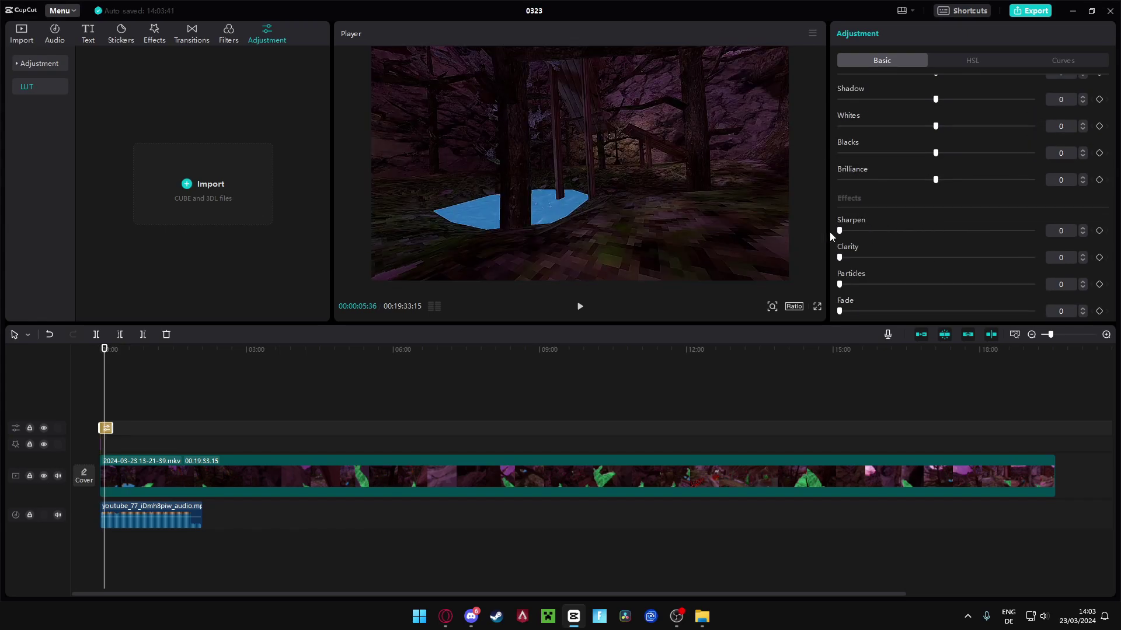
{"action": "scroll", "coordinate": [846, 231], "scroll_direction": "down", "scroll_amount": 1}
{"action": "left_click_drag", "start_coordinate": [849, 235], "coordinate": [1039, 234]}
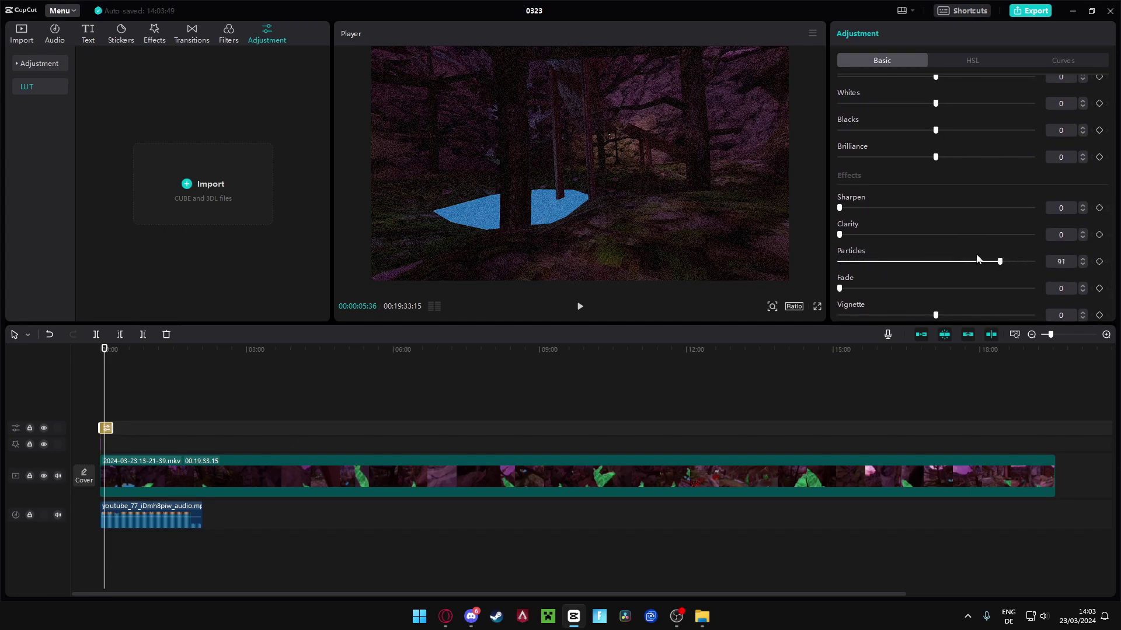
{"action": "mouse_move", "coordinate": [840, 289]}
{"action": "left_mouse_down"}
{"action": "mouse_move", "coordinate": [1045, 271]}
{"action": "mouse_move", "coordinate": [822, 278]}
{"action": "left_mouse_up"}
{"action": "mouse_move", "coordinate": [935, 316]}
{"action": "left_mouse_down"}
{"action": "mouse_move", "coordinate": [838, 316]}
{"action": "mouse_move", "coordinate": [935, 315]}
{"action": "left_mouse_up"}
Set the adjustment layer's saturation to -37 and play the opening with it
{"action": "scroll", "coordinate": [935, 233], "scroll_direction": "up", "scroll_amount": 5}
{"action": "left_click_drag", "start_coordinate": [935, 230], "coordinate": [870, 234]}
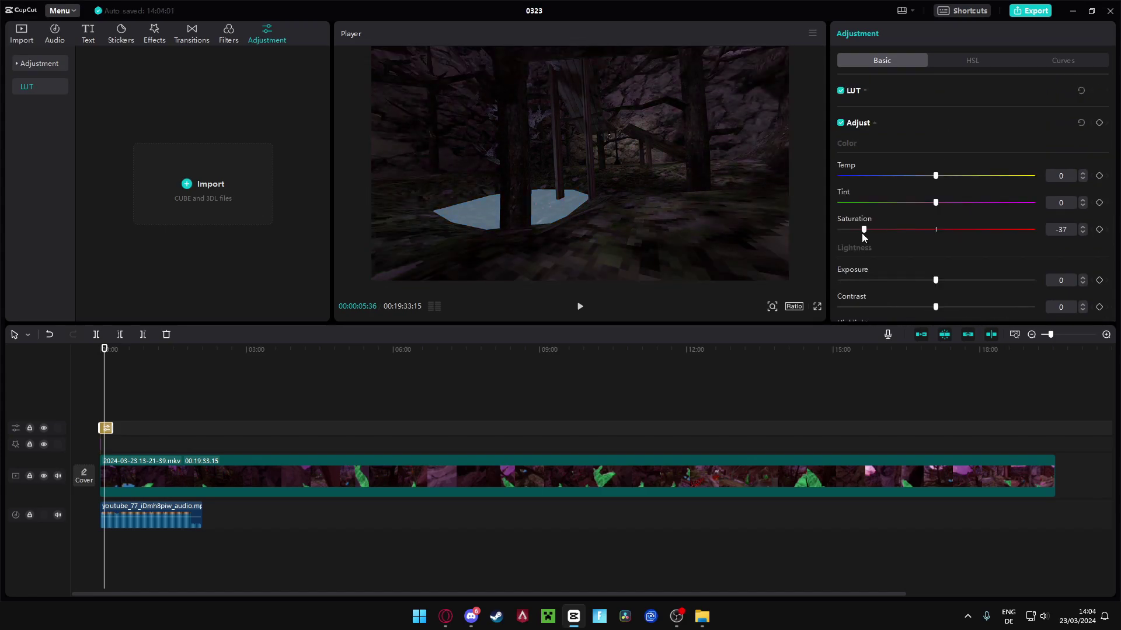
{"action": "scroll", "coordinate": [862, 233], "scroll_direction": "down", "scroll_amount": 6}
{"action": "key", "text": "space"}
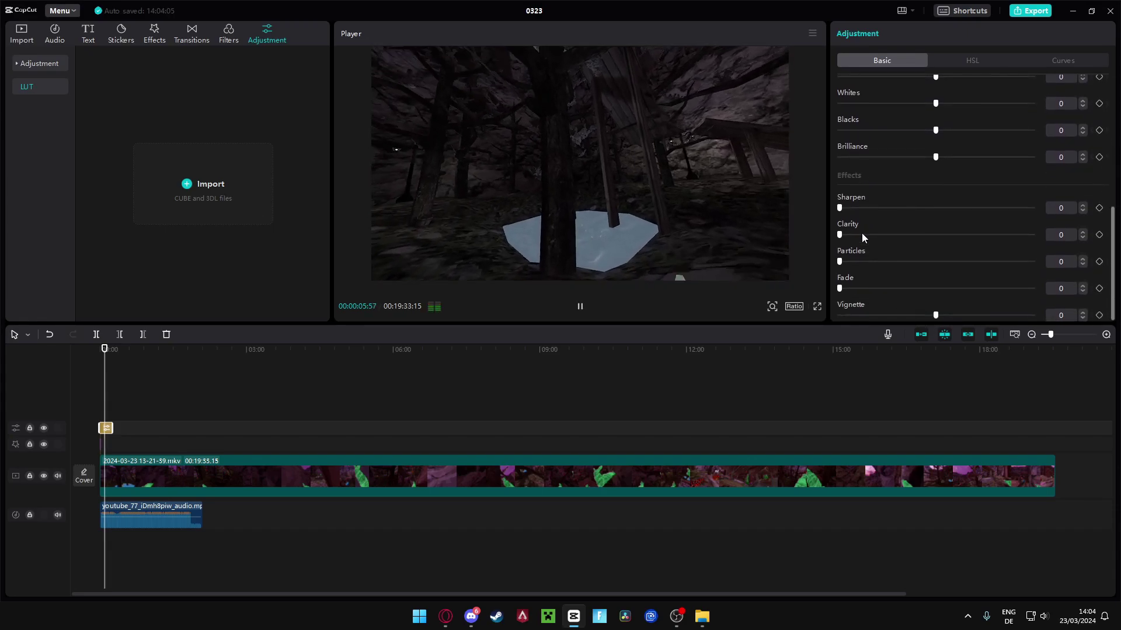
{"action": "key", "text": "space"}
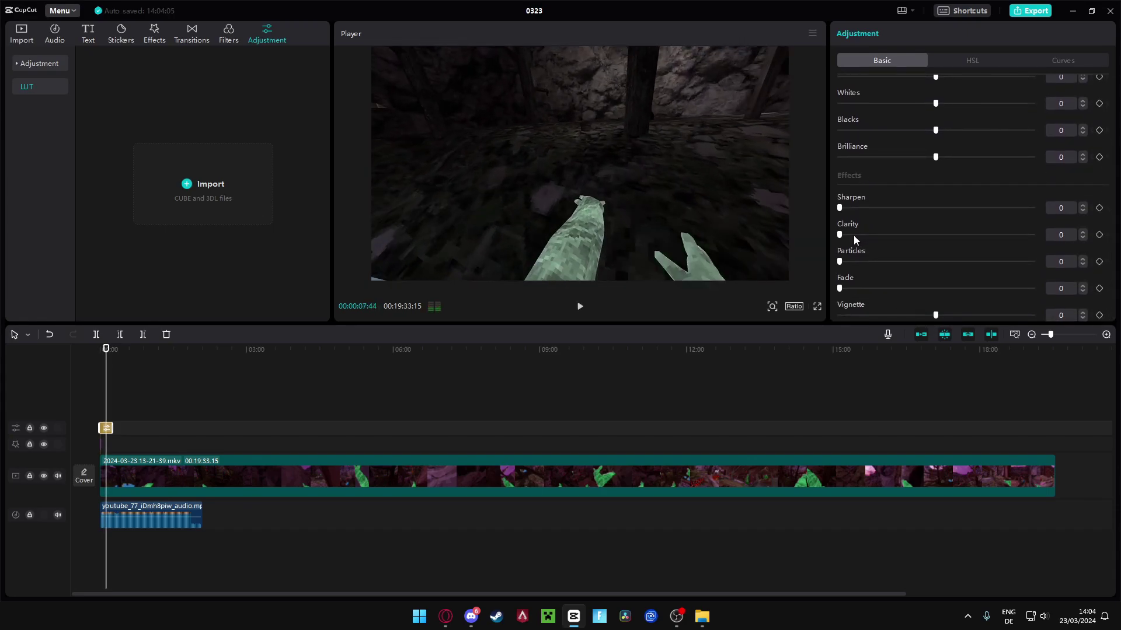
Try out sharpening, and set the adjustment layer's whites to 20 and shadow to 21
{"action": "left_click_drag", "start_coordinate": [840, 208], "coordinate": [873, 209]}
{"action": "scroll", "coordinate": [891, 207], "scroll_direction": "up", "scroll_amount": 7}
{"action": "scroll", "coordinate": [911, 222], "scroll_direction": "down", "scroll_amount": 7}
{"action": "scroll", "coordinate": [934, 181], "scroll_direction": "up", "scroll_amount": 1}
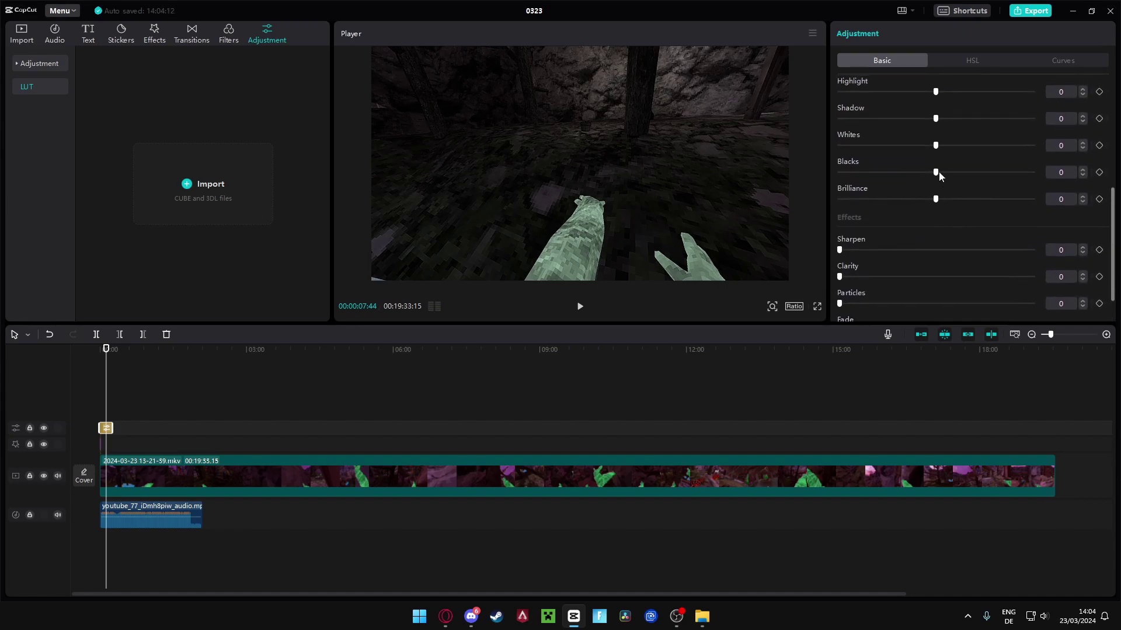
{"action": "left_click_drag", "start_coordinate": [937, 146], "coordinate": [973, 159]}
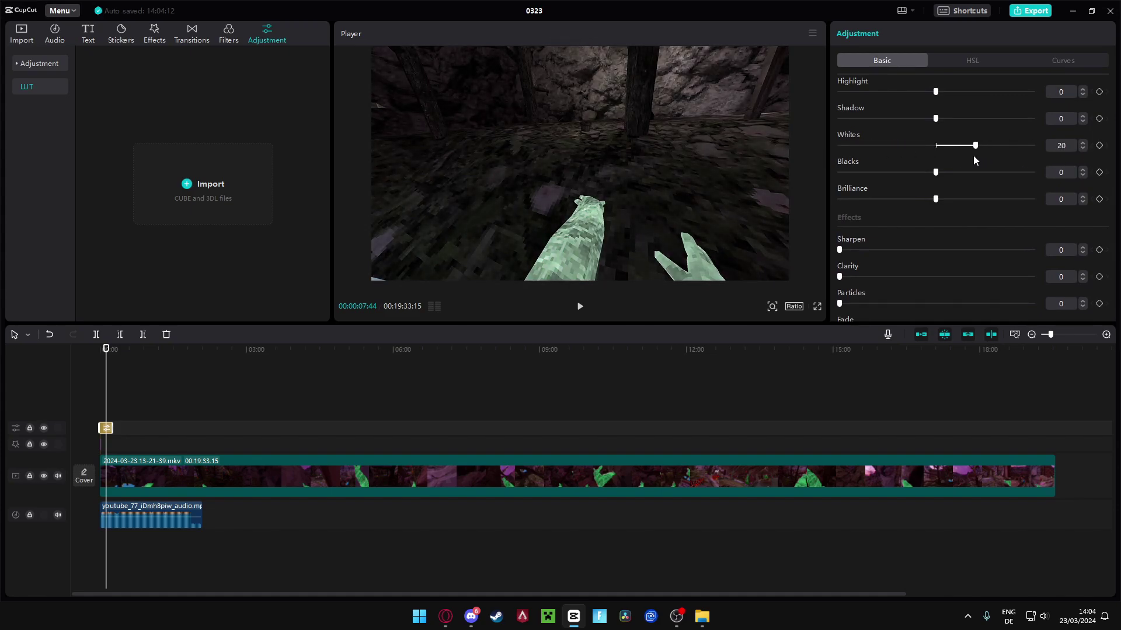
{"action": "scroll", "coordinate": [957, 156], "scroll_direction": "up", "scroll_amount": 1}
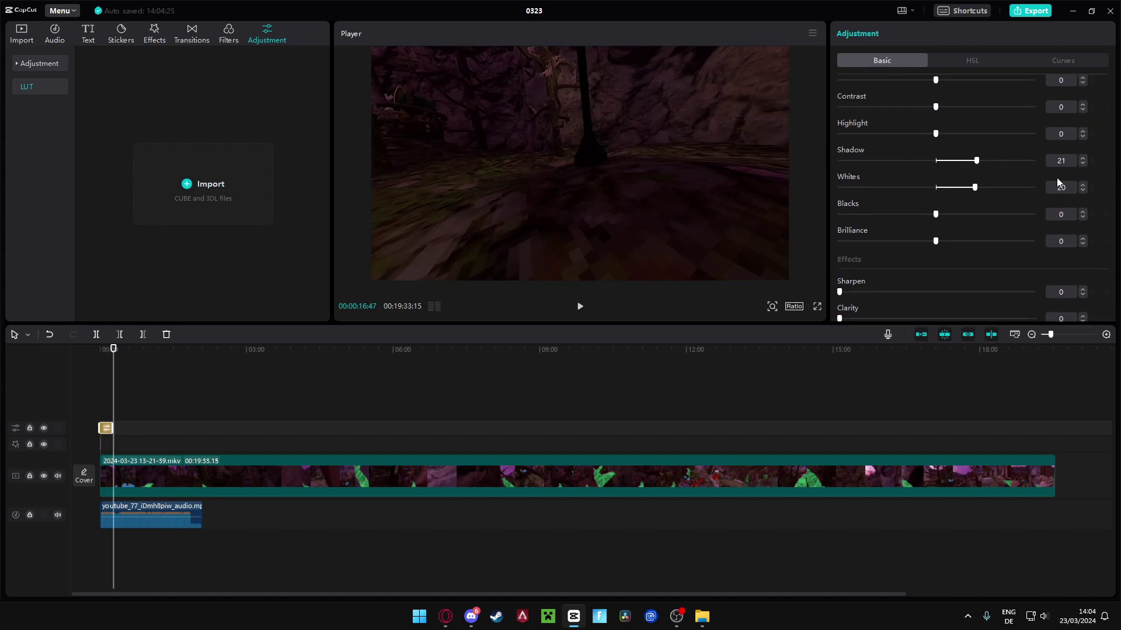
Split the recording at the end of the adjustment layer, at 00:00:15:13
{"action": "left_click_drag", "start_coordinate": [1045, 337], "coordinate": [1064, 335]}
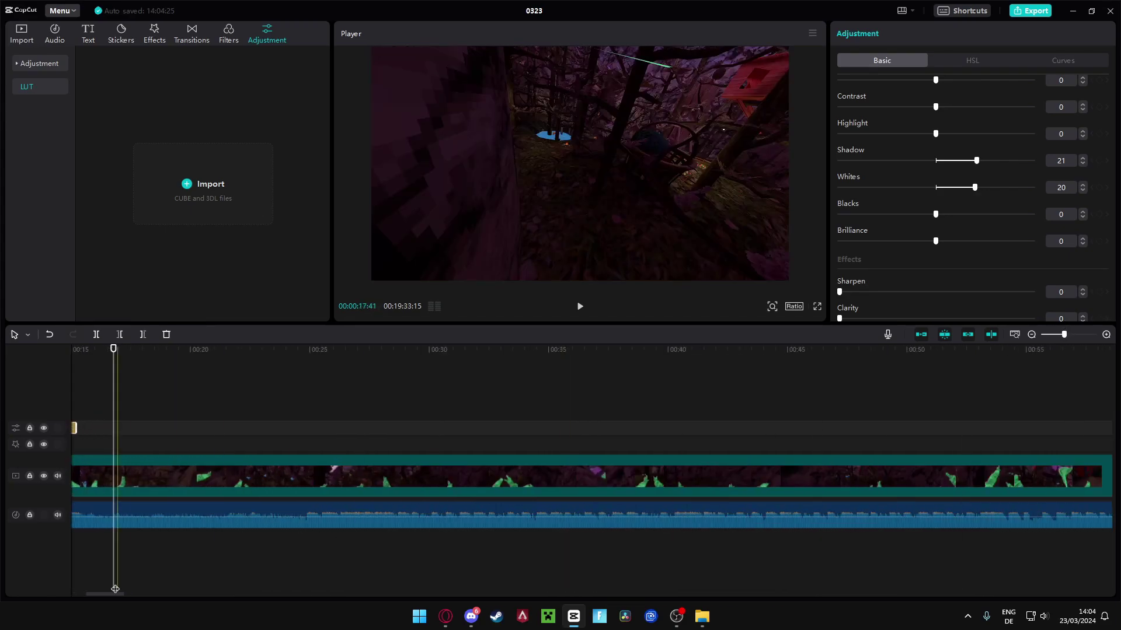
{"action": "left_click_drag", "start_coordinate": [124, 597], "coordinate": [93, 599]}
{"action": "left_click", "coordinate": [468, 401]}
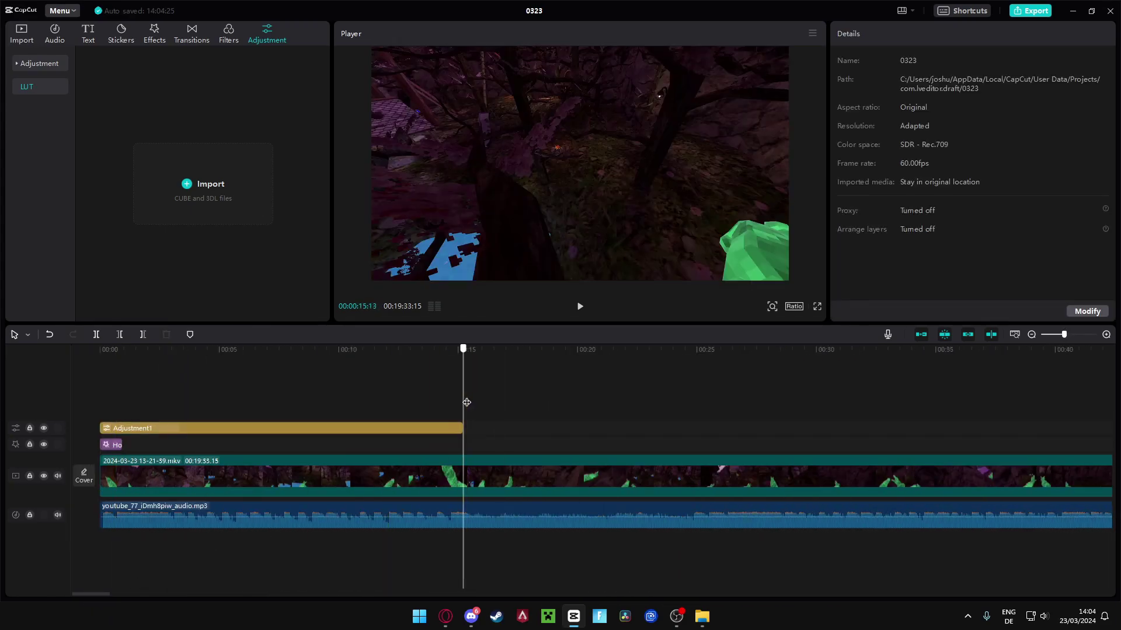
{"action": "left_click", "coordinate": [461, 467]}
{"action": "key", "text": "ctrl+b"}
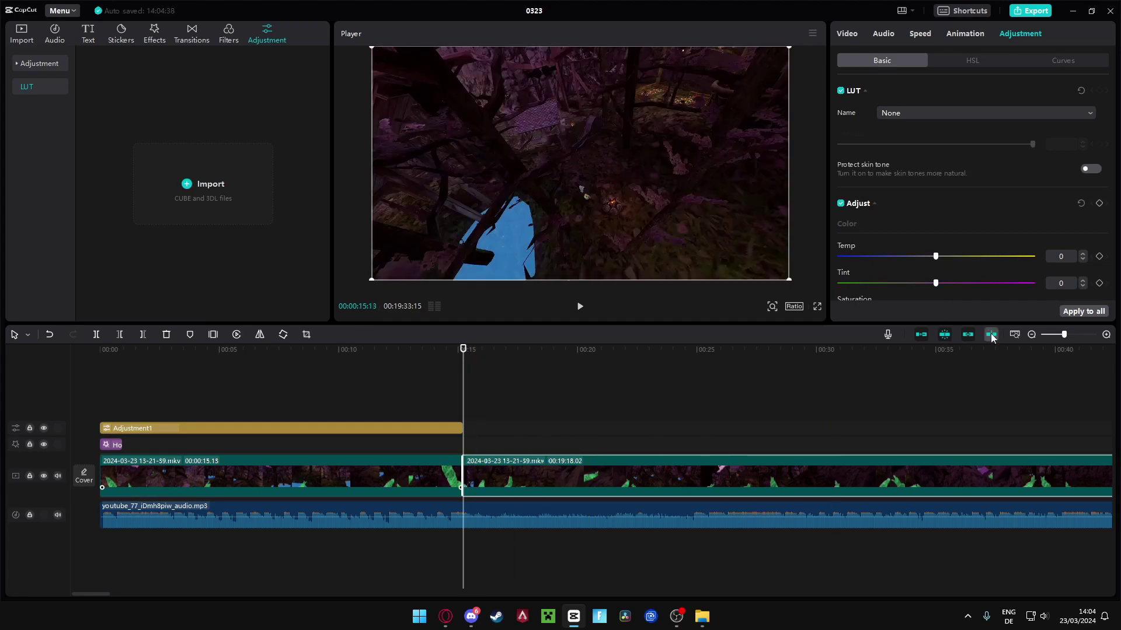
Split the remaining recording at about 00:59
{"action": "mouse_move", "coordinate": [1061, 342]}
{"action": "left_mouse_down"}
{"action": "mouse_move", "coordinate": [1048, 358]}
{"action": "mouse_move", "coordinate": [1058, 355]}
{"action": "left_mouse_up"}
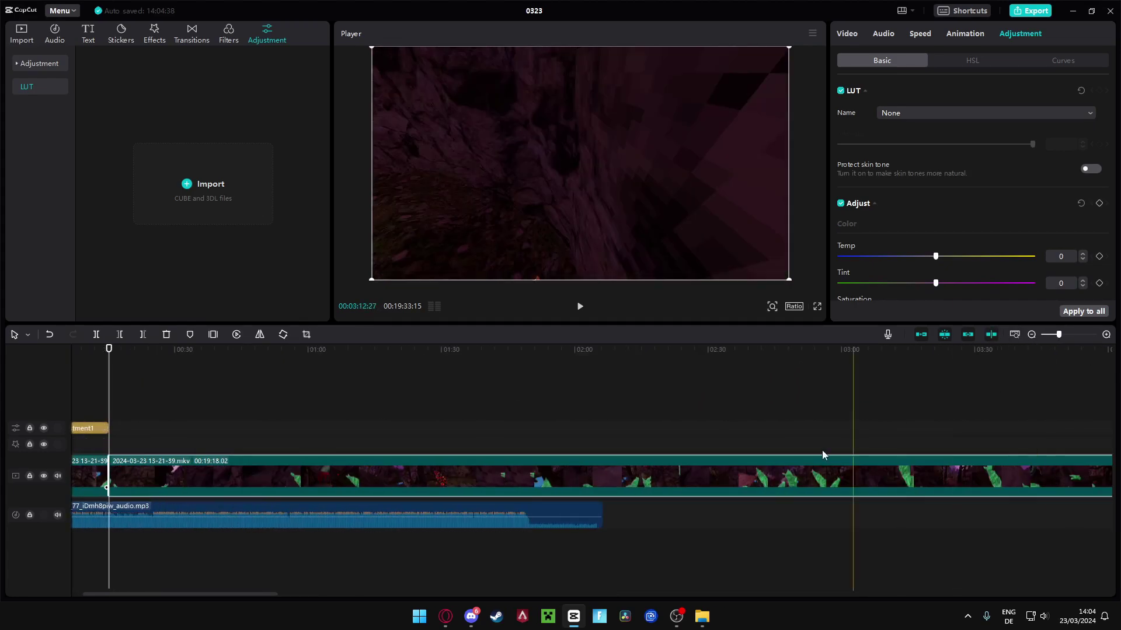
{"action": "left_click", "coordinate": [310, 428]}
{"action": "key", "text": "space"}
{"action": "key", "text": "ctrl+b"}
Play sections of the recording and split it again at about 01:33
{"action": "left_click", "coordinate": [196, 450]}
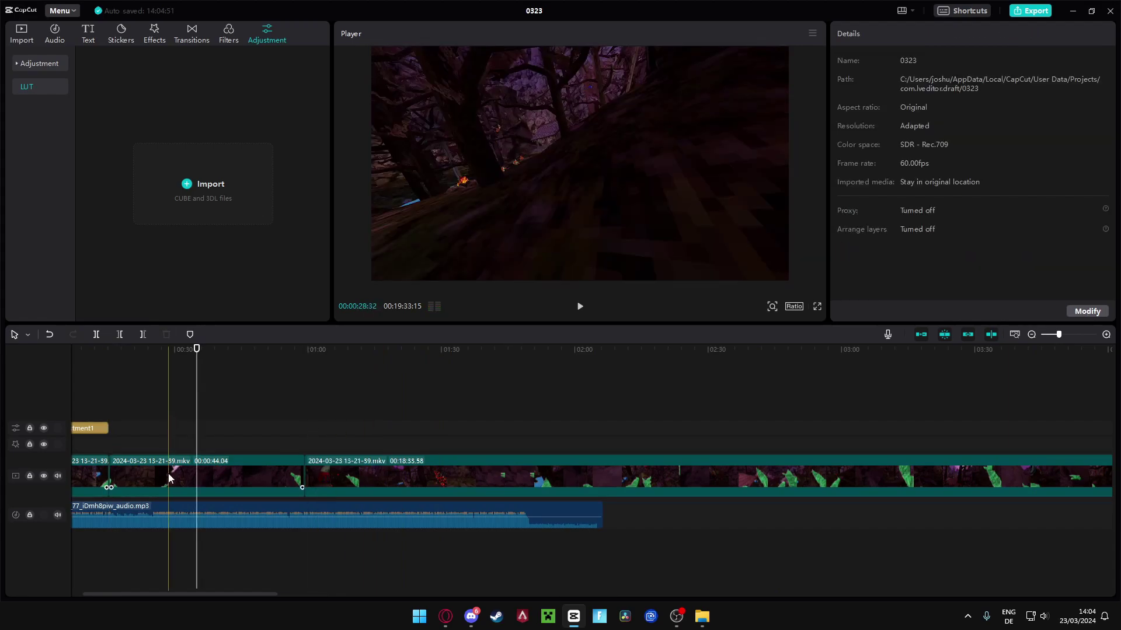
{"action": "left_click", "coordinate": [321, 415]}
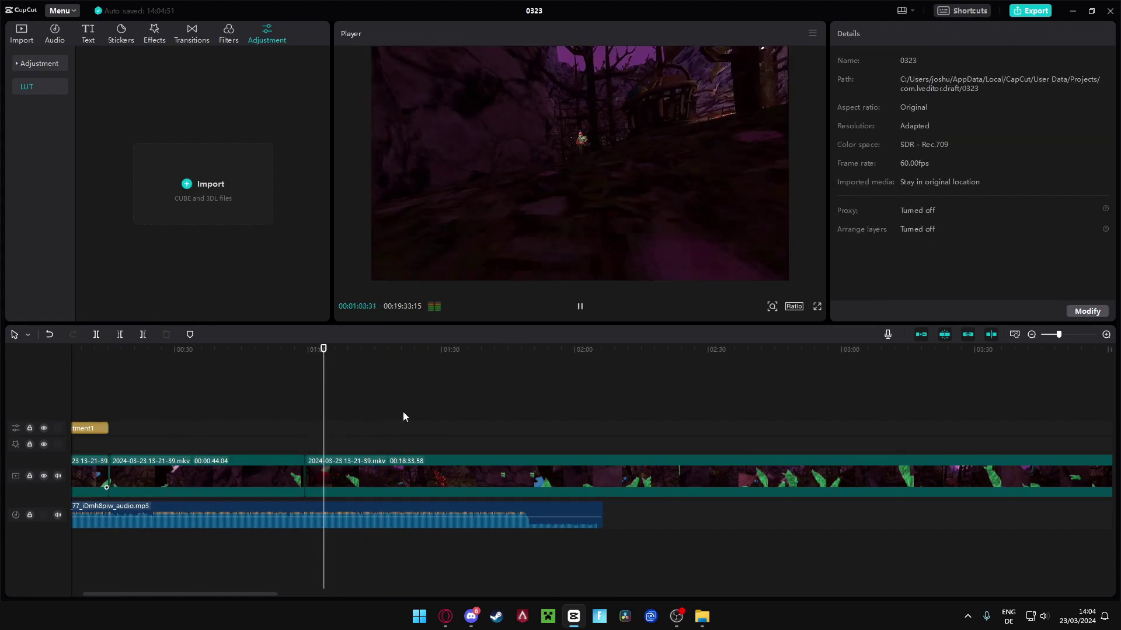
{"action": "left_click", "coordinate": [475, 416]}
{"action": "left_click", "coordinate": [450, 429]}
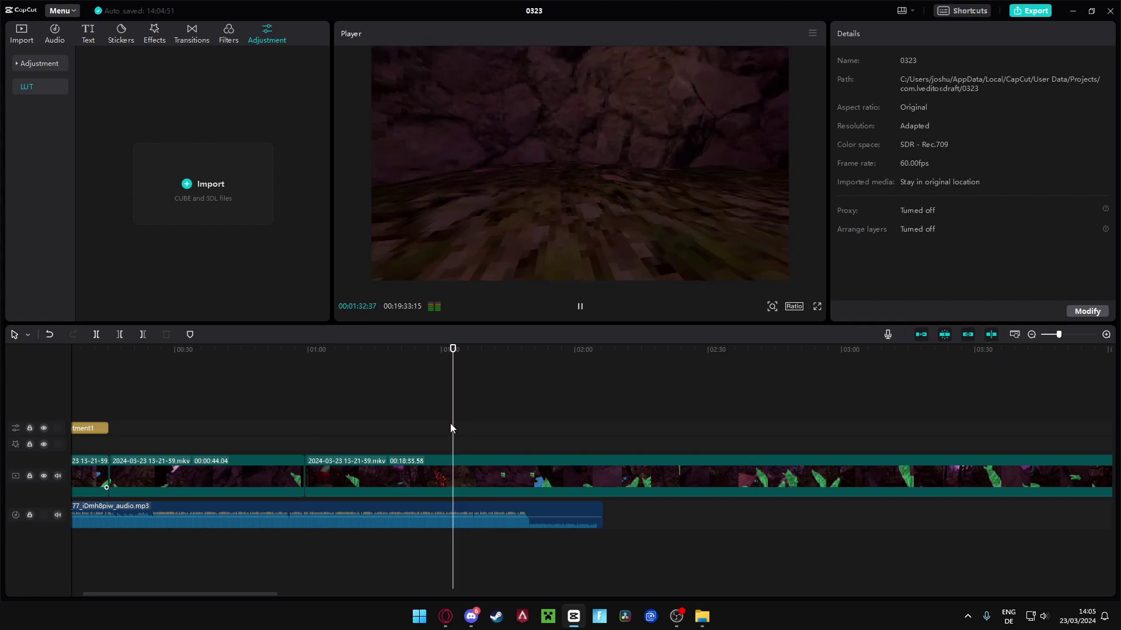
{"action": "left_click", "coordinate": [452, 471]}
{"action": "key", "text": "ctrl+b"}
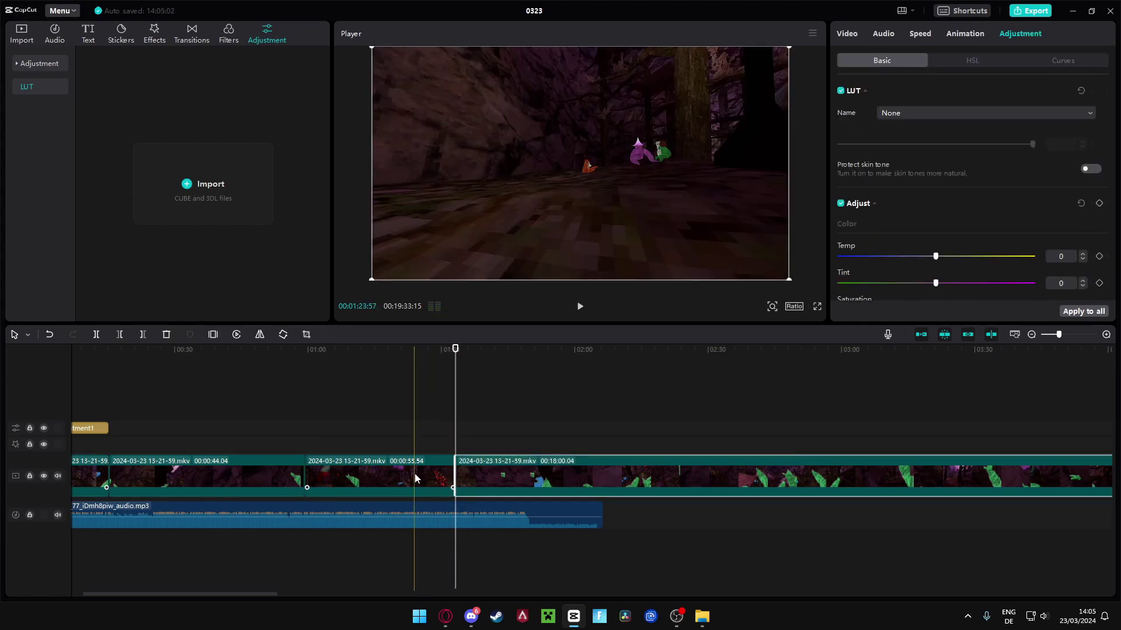
Move the third recording segment directly after the first one and play the video from the start
{"action": "left_click_drag", "start_coordinate": [411, 473], "coordinate": [194, 483]}
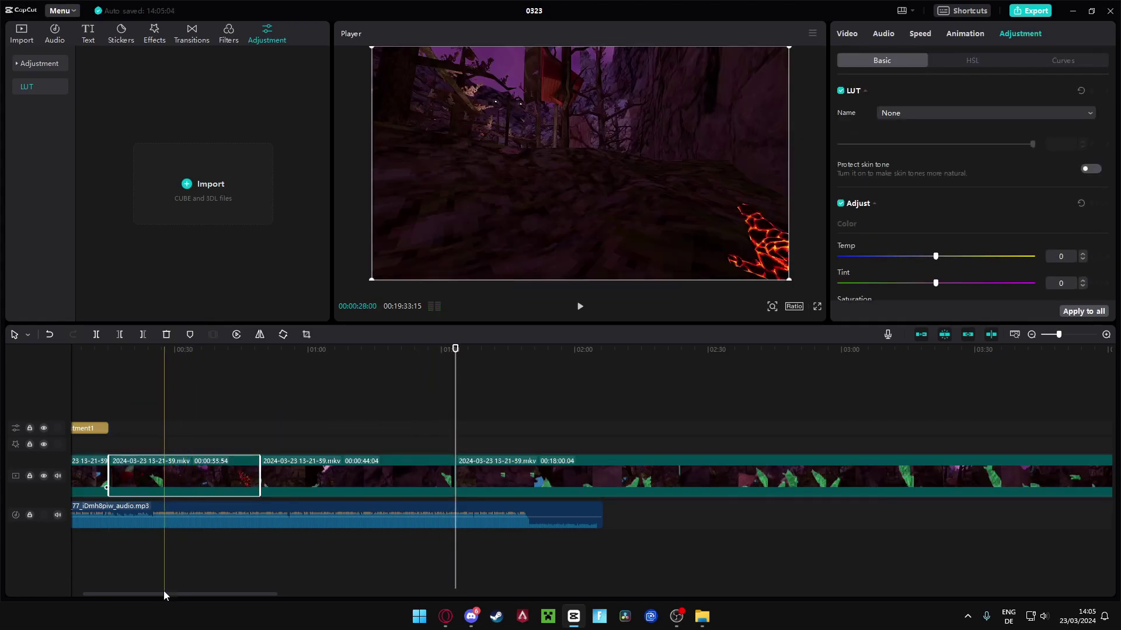
{"action": "scroll", "coordinate": [163, 593], "scroll_direction": "left", "scroll_amount": 2}
{"action": "left_click", "coordinate": [104, 402]}
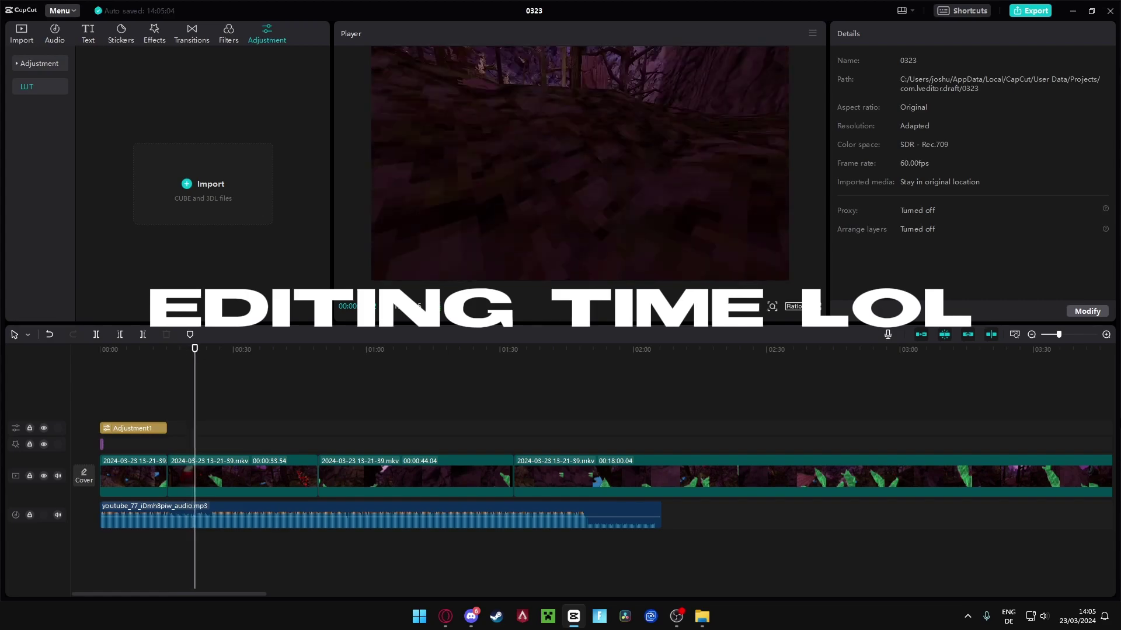
Split the moved recording segment at about 00:21
{"action": "left_click", "coordinate": [194, 465]}
{"action": "key", "text": "ctrl+b"}
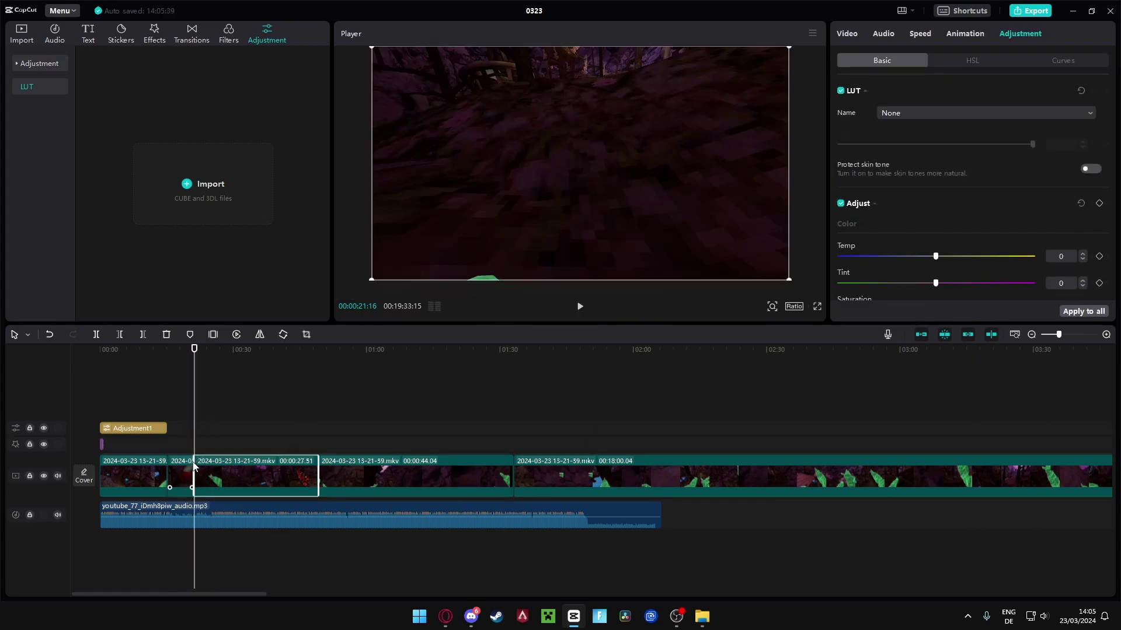
Move the 44-second recording segment ahead of the 27-second one and place the playhead at the first cut, about 00:15
{"action": "left_click_drag", "start_coordinate": [341, 461], "coordinate": [202, 487]}
{"action": "left_click", "coordinate": [169, 393]}
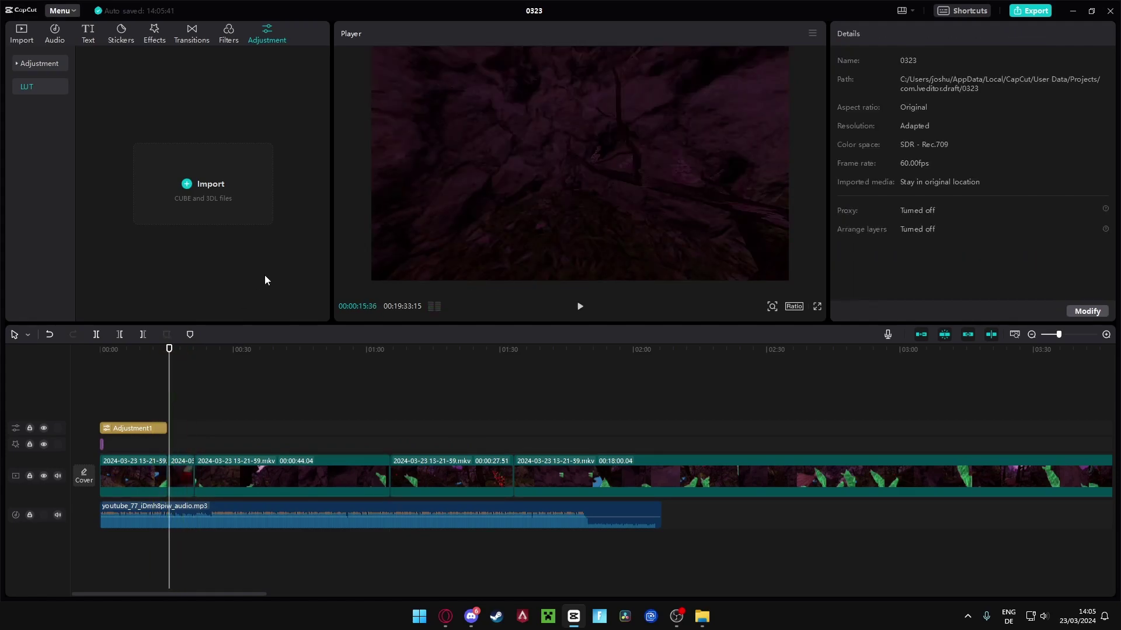
Search the transitions for "whoos" and add the Woosh transition between the first two recording segments
{"action": "left_click", "coordinate": [194, 32]}
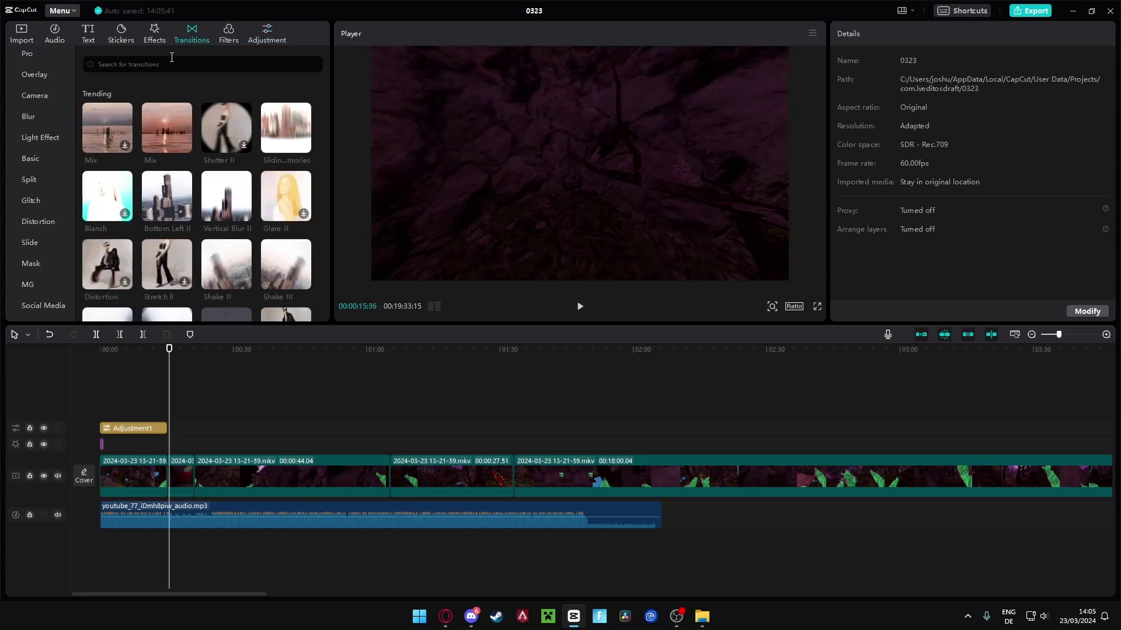
{"action": "left_click", "coordinate": [176, 63]}
{"action": "type", "text": "whoos"}
{"action": "key", "text": "Return"}
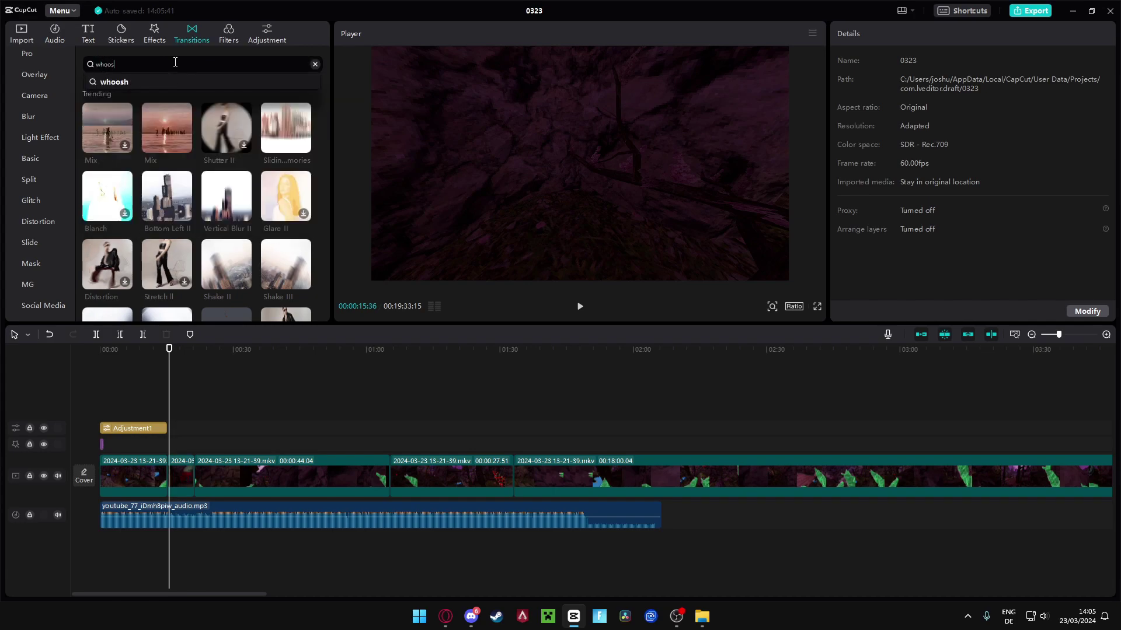
{"action": "left_click_drag", "start_coordinate": [135, 115], "coordinate": [167, 482]}
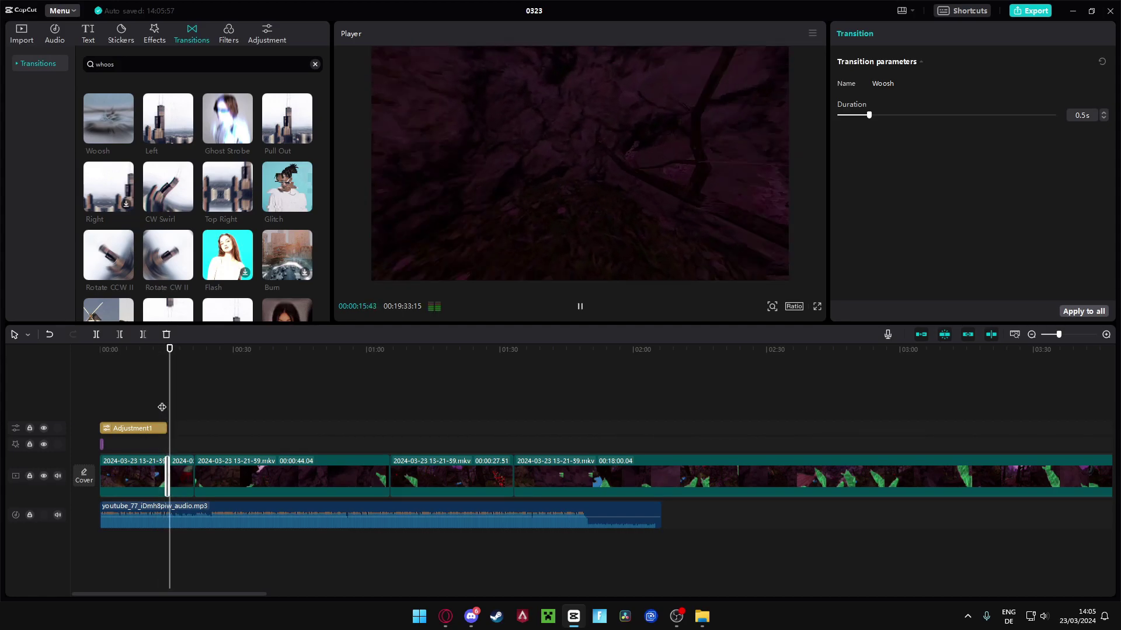
Shorten the 44-second recording segment so it ends at about 00:38, and play the video across the new cut
{"action": "left_click", "coordinate": [318, 475]}
{"action": "left_click_drag", "start_coordinate": [389, 464], "coordinate": [268, 462]}
{"action": "left_click", "coordinate": [263, 421]}
{"action": "key", "text": "space"}
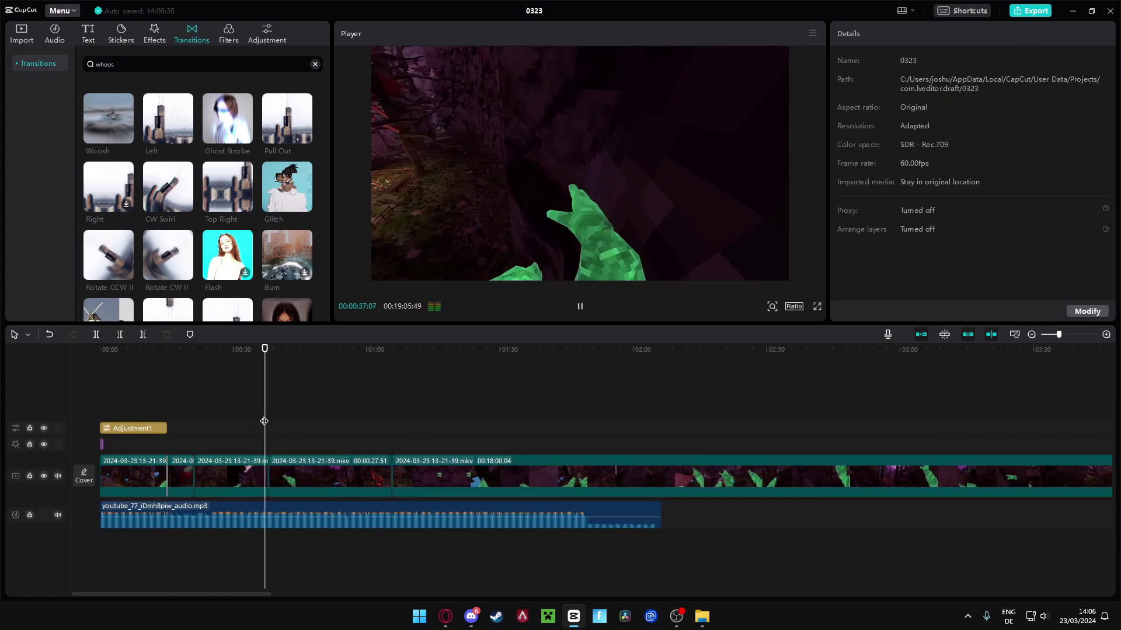
{"action": "key", "text": "space"}
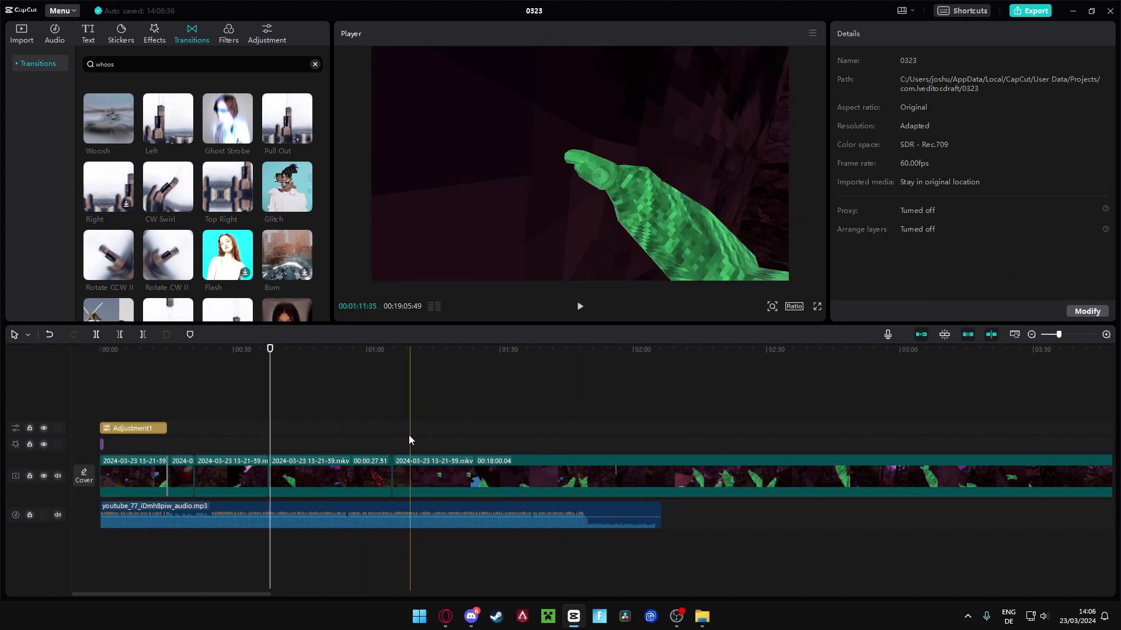
Check the recording between about 11:50 and 14:10, and move its final segment directly after the shortened one at about 00:38
{"action": "left_click_drag", "start_coordinate": [1058, 334], "coordinate": [1054, 334]}
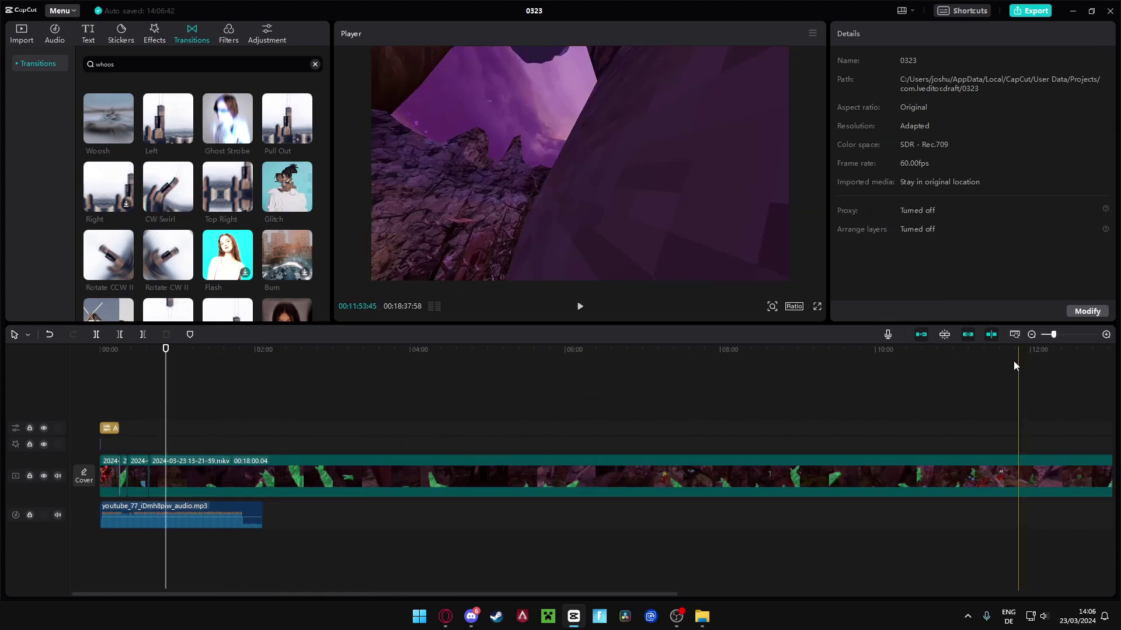
{"action": "left_click", "coordinate": [1019, 454]}
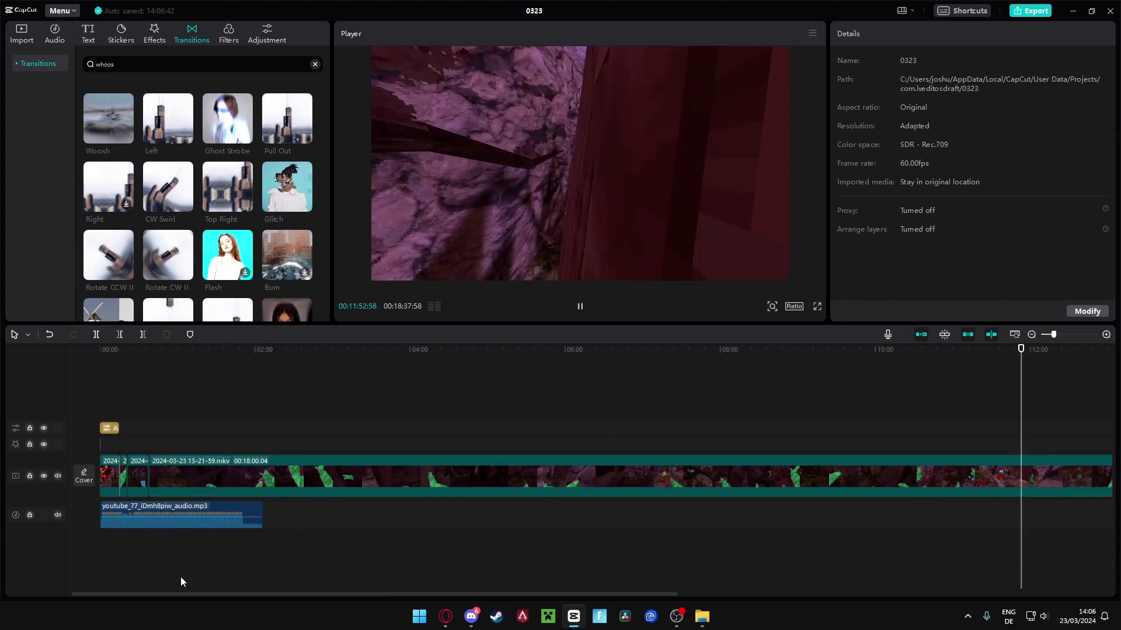
{"action": "left_click_drag", "start_coordinate": [206, 595], "coordinate": [619, 592]}
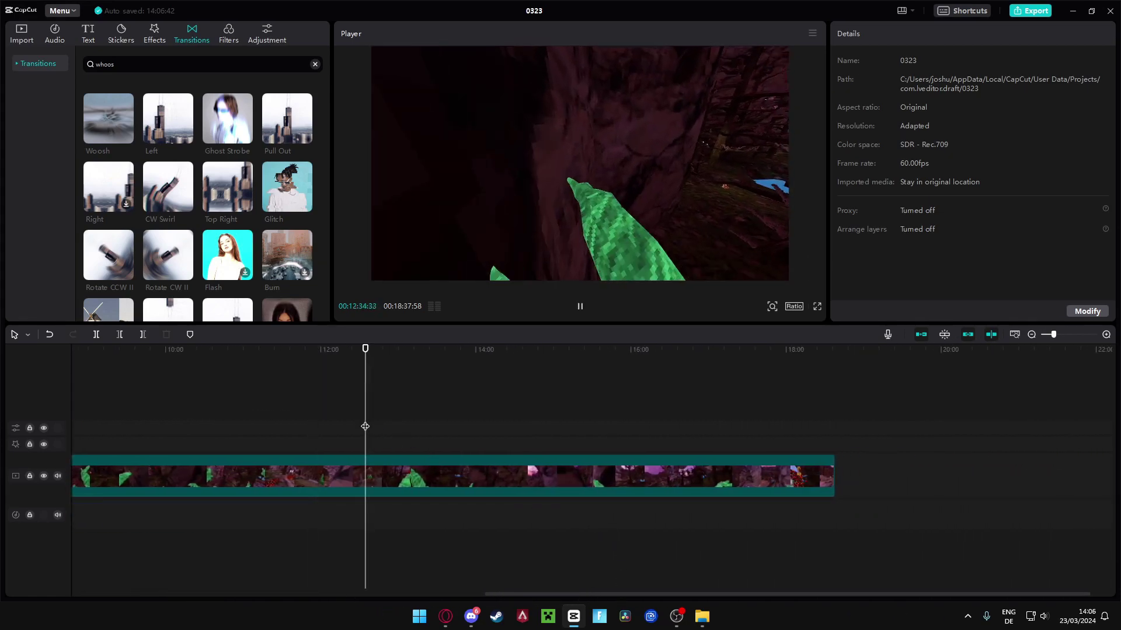
{"action": "left_click", "coordinate": [438, 417]}
{"action": "left_click", "coordinate": [463, 416]}
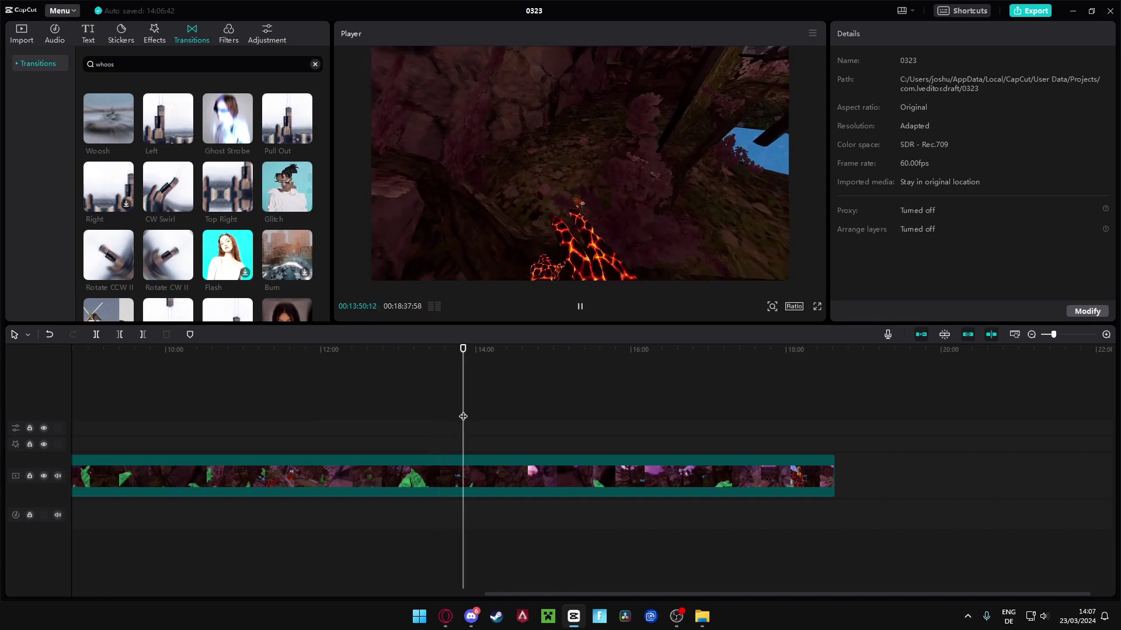
{"action": "left_click", "coordinate": [489, 412]}
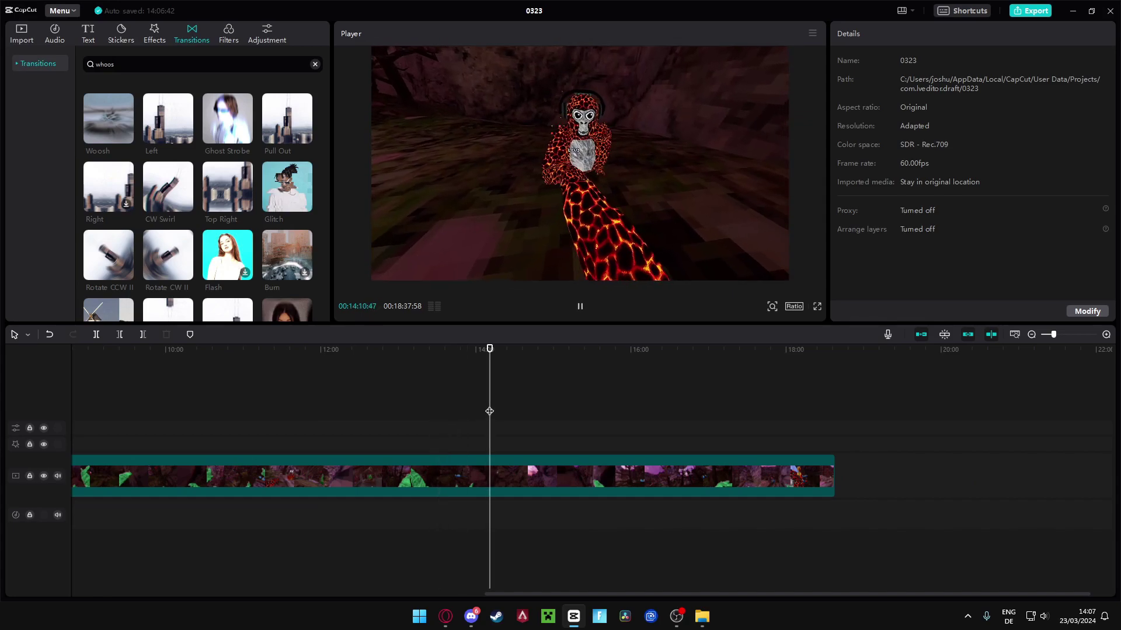
{"action": "left_click_drag", "start_coordinate": [783, 476], "coordinate": [255, 480]}
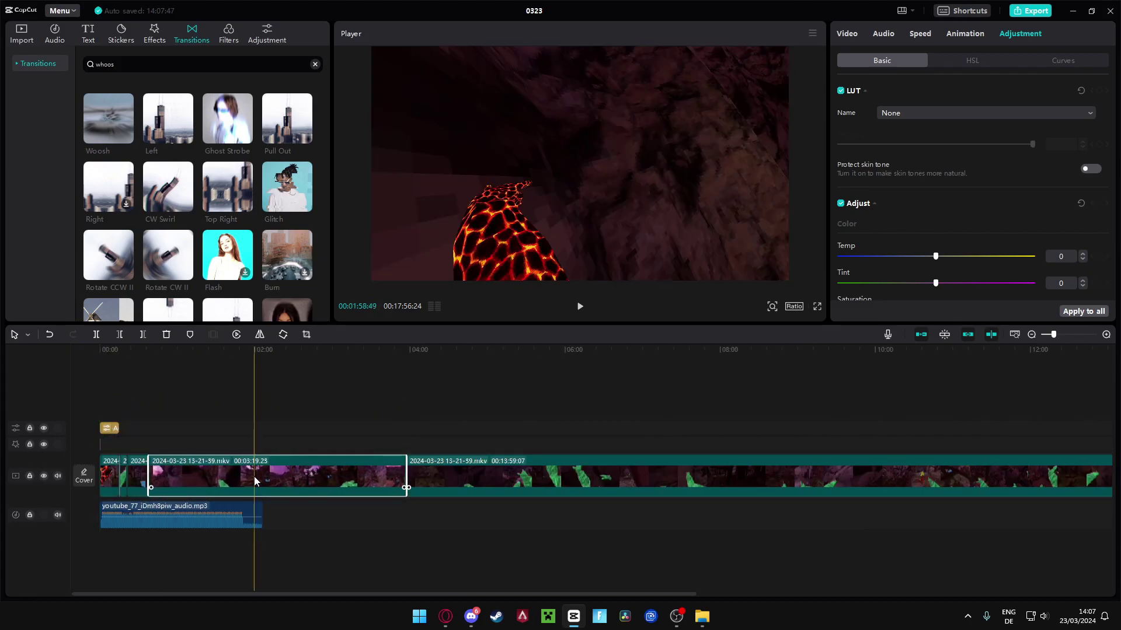
Split the moved recording segment at about 00:47
{"action": "left_click", "coordinate": [141, 414]}
{"action": "scroll", "coordinate": [285, 460], "scroll_direction": "up", "scroll_amount": 5}
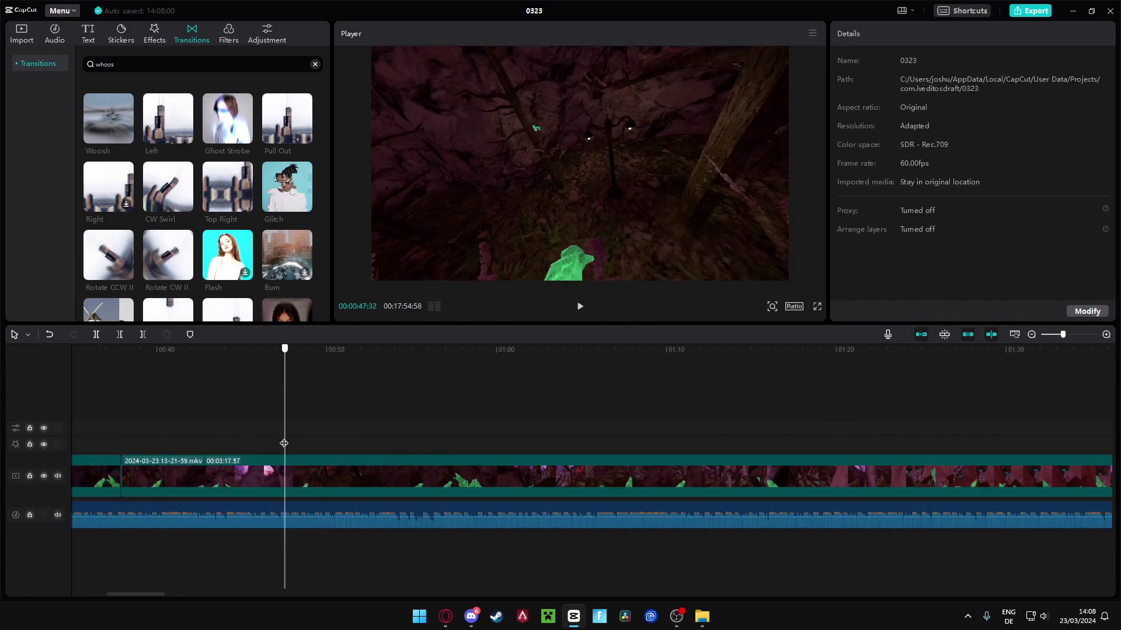
{"action": "key", "text": "ctrl+b"}
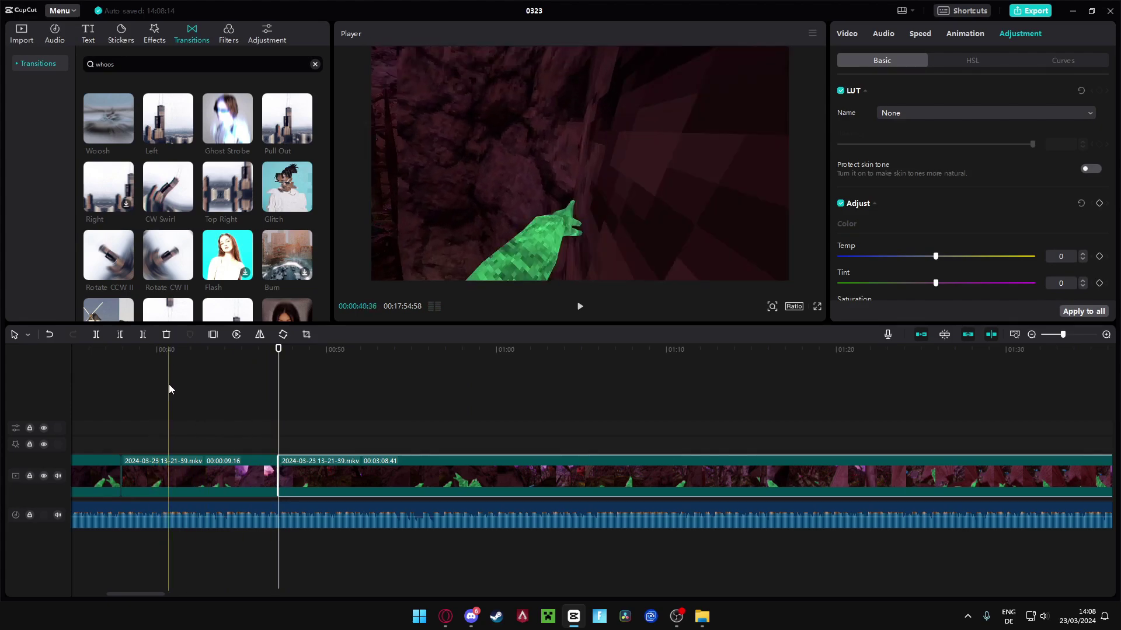
Play the nine-second segment from about 00:40 and split it at 00:45:30
{"action": "left_click", "coordinate": [172, 386]}
{"action": "key", "text": "space"}
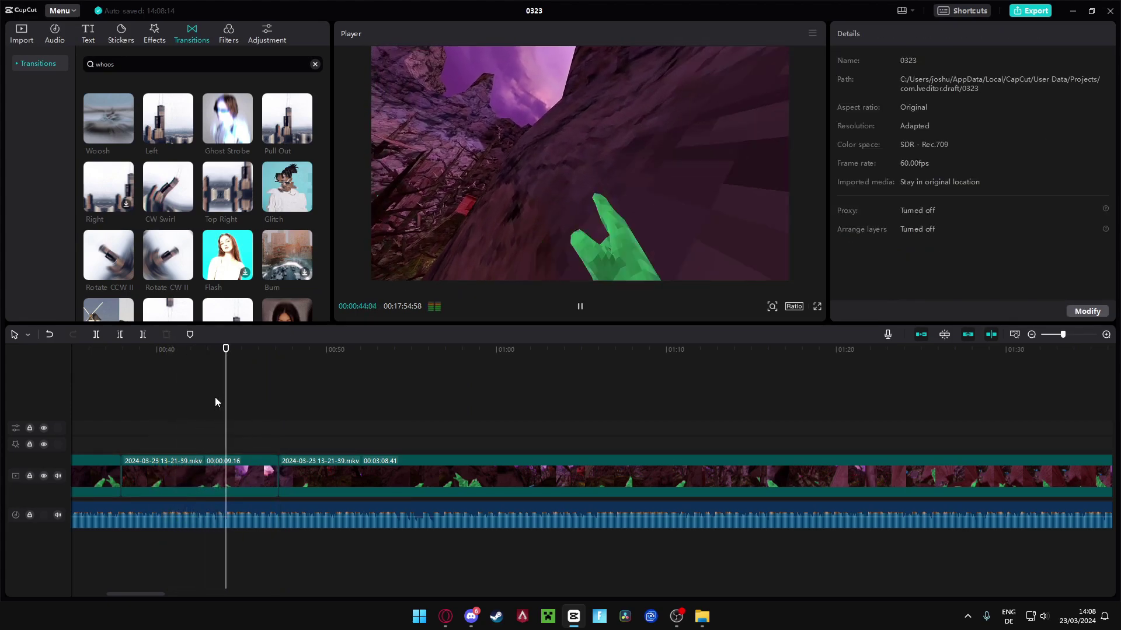
{"action": "key", "text": "space"}
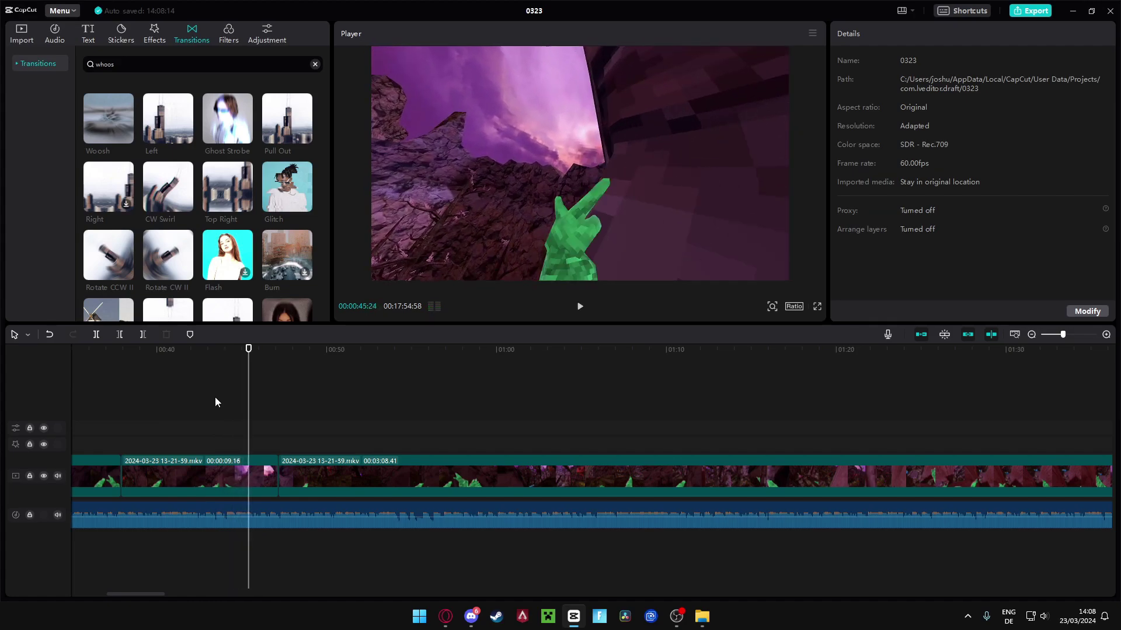
{"action": "key", "text": "Right"}
{"action": "key", "text": "Right"}
{"action": "key", "text": "Right"}
{"action": "key", "text": "Right"}
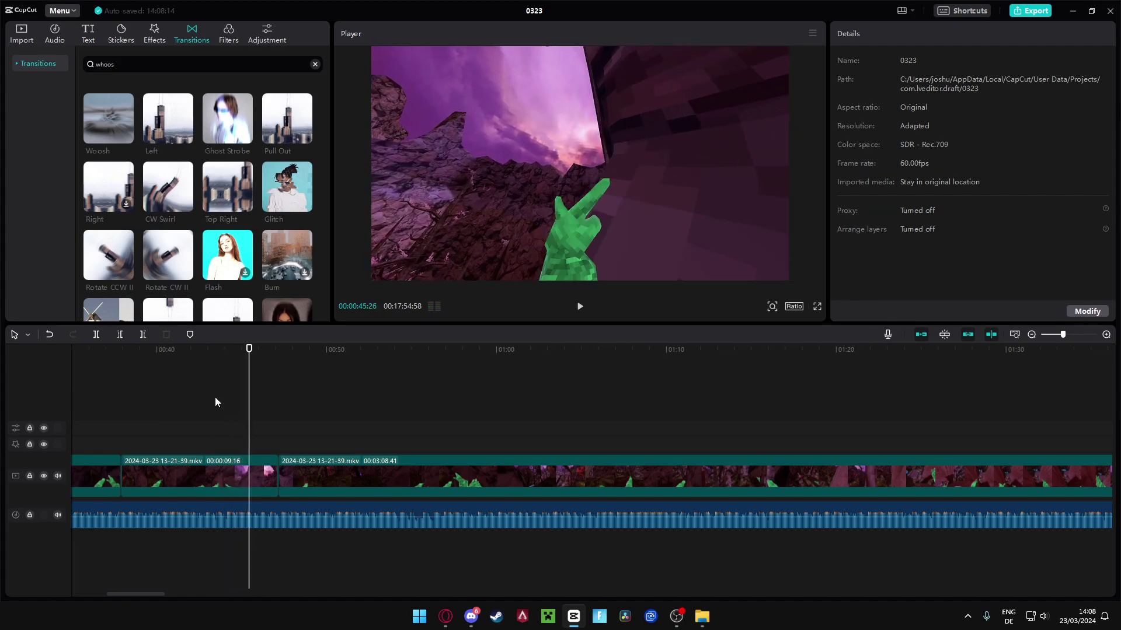
{"action": "key", "text": "Right"}
{"action": "key", "text": "Right"}
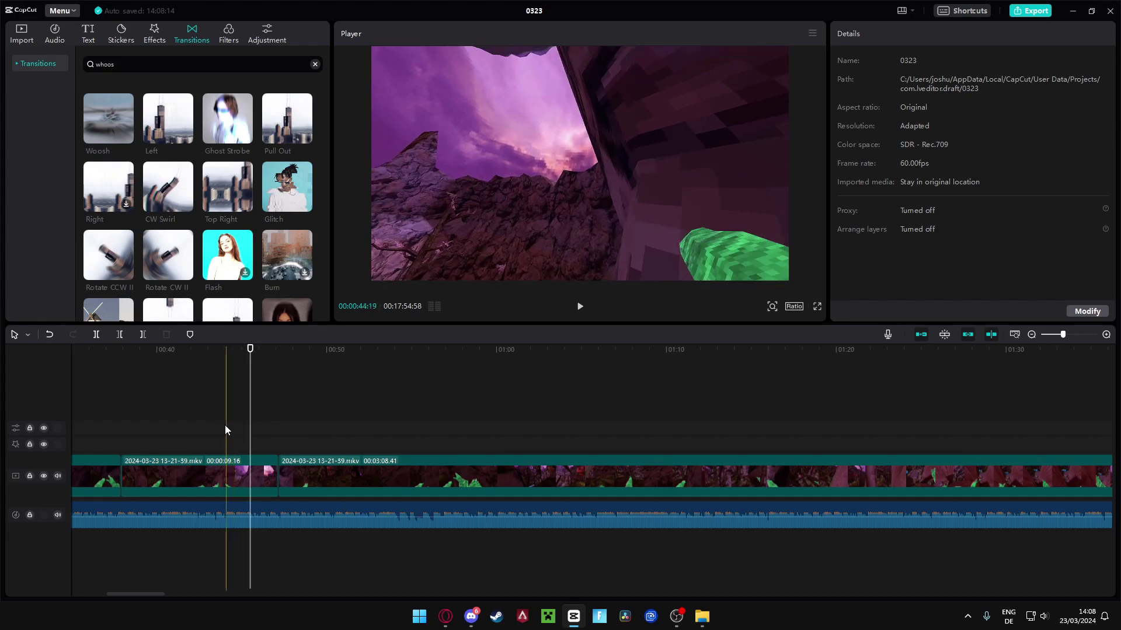
{"action": "left_click", "coordinate": [252, 471]}
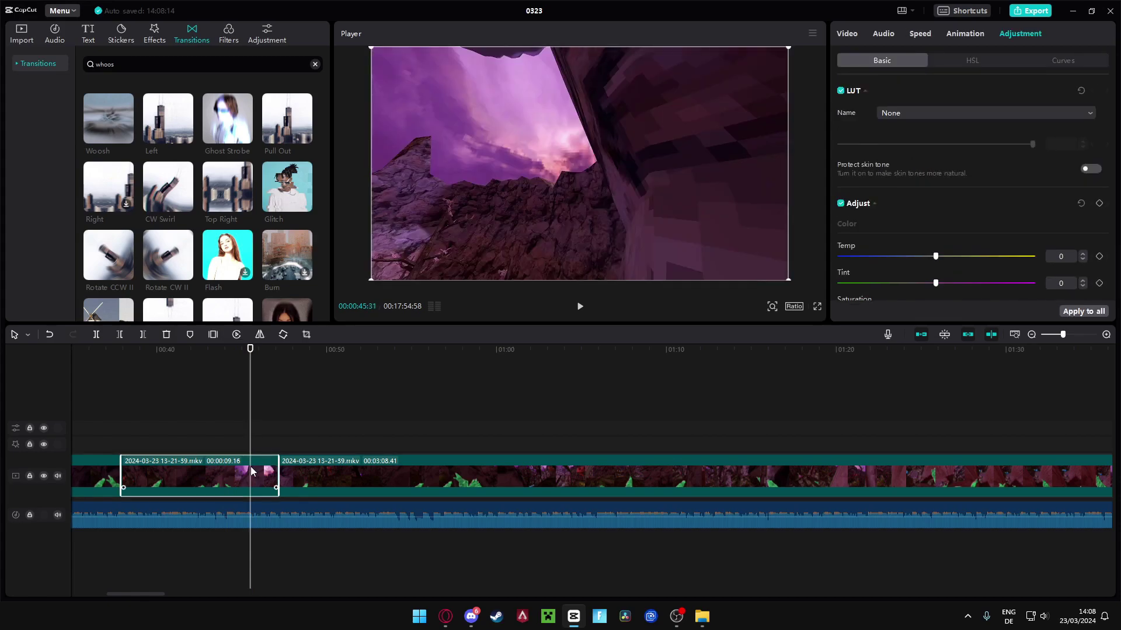
{"action": "key", "text": "ctrl+b"}
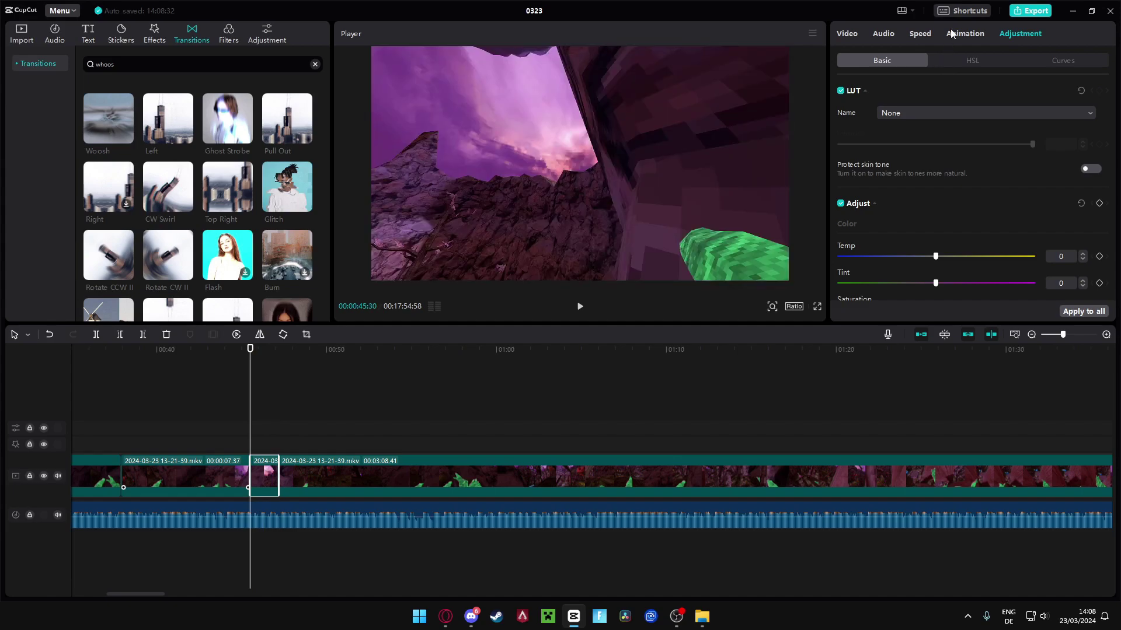
Try the Pull Out transition on the cut at about 00:45
{"action": "left_click", "coordinate": [957, 36]}
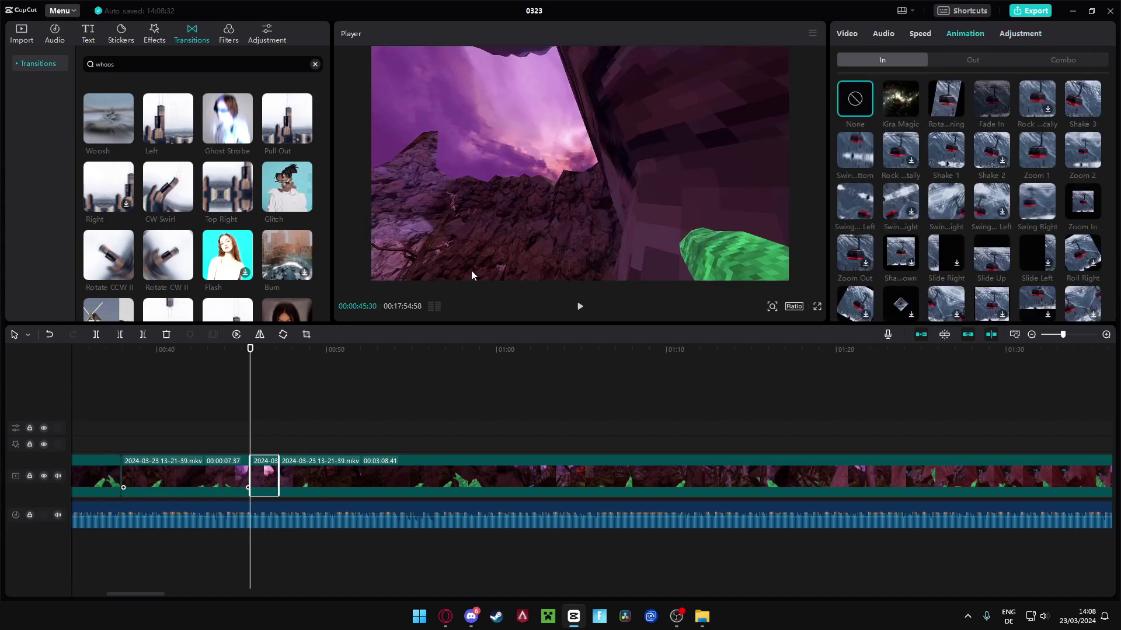
{"action": "left_click_drag", "start_coordinate": [287, 139], "coordinate": [245, 461]}
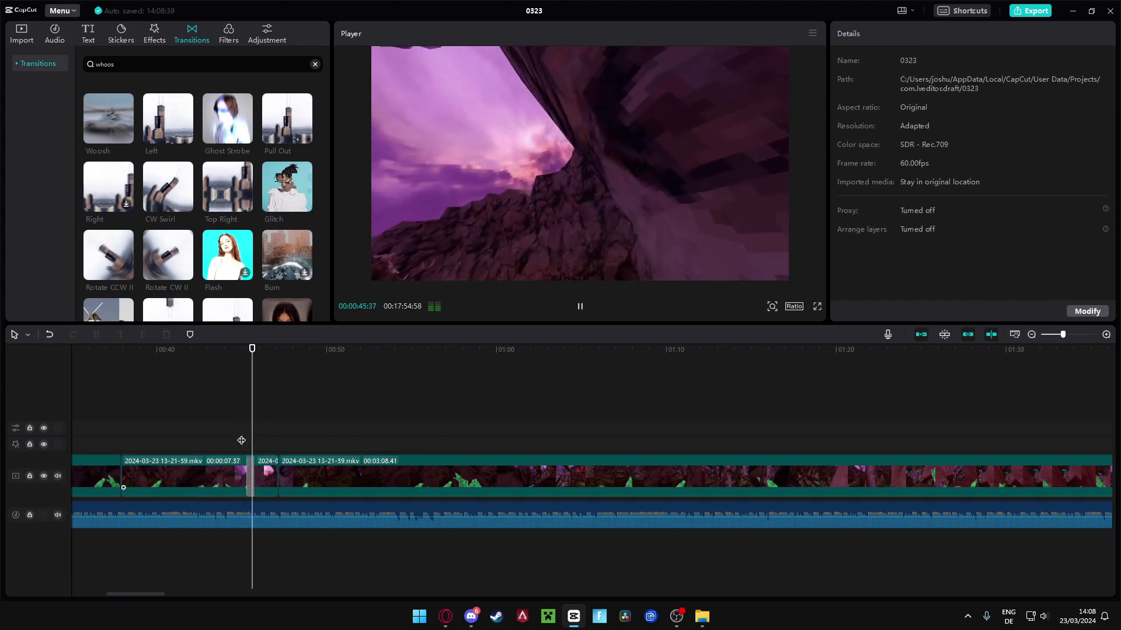
{"action": "left_click", "coordinate": [254, 480]}
Apply the first Swing Left-type In animation to the short segment after 00:45 and set its duration to 0.7 s
{"action": "left_click", "coordinate": [265, 472]}
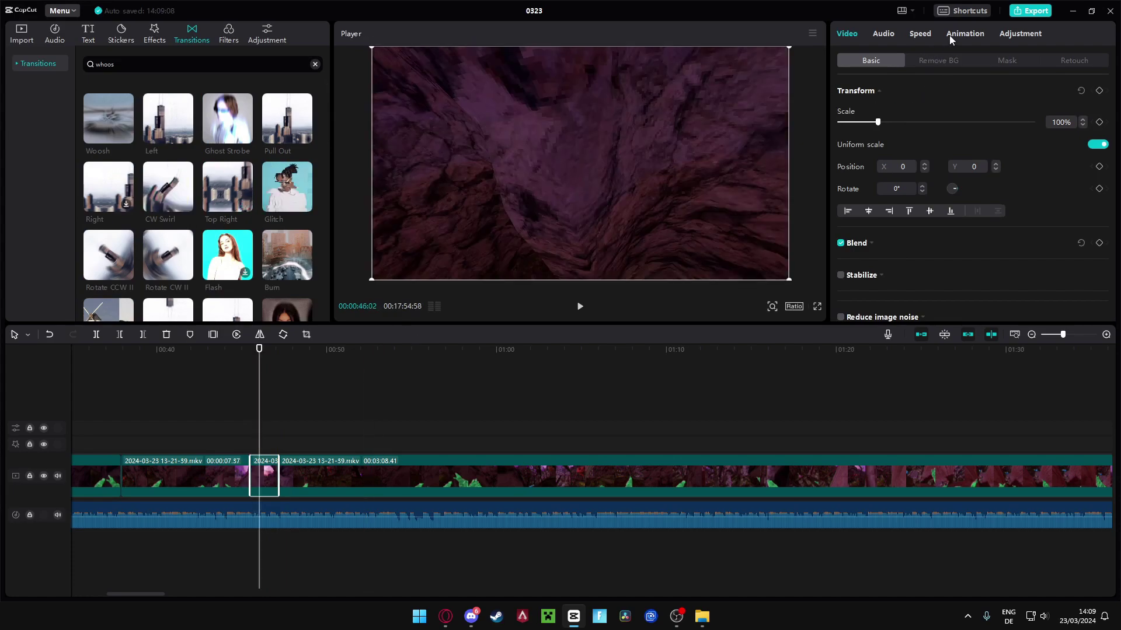
{"action": "left_click", "coordinate": [983, 36]}
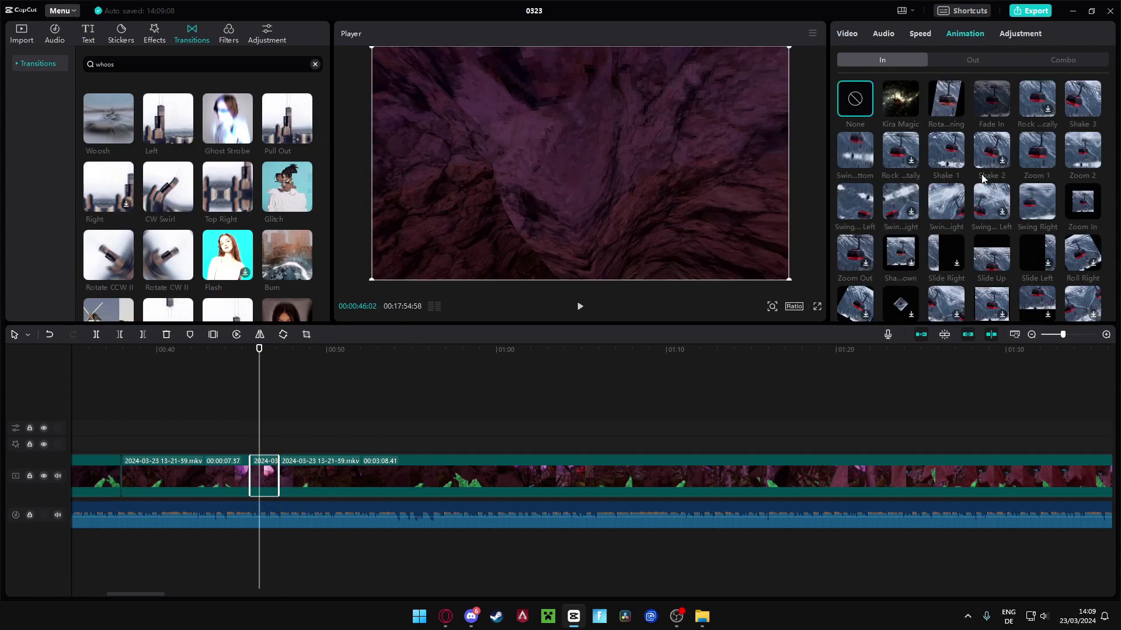
{"action": "left_click", "coordinate": [847, 204]}
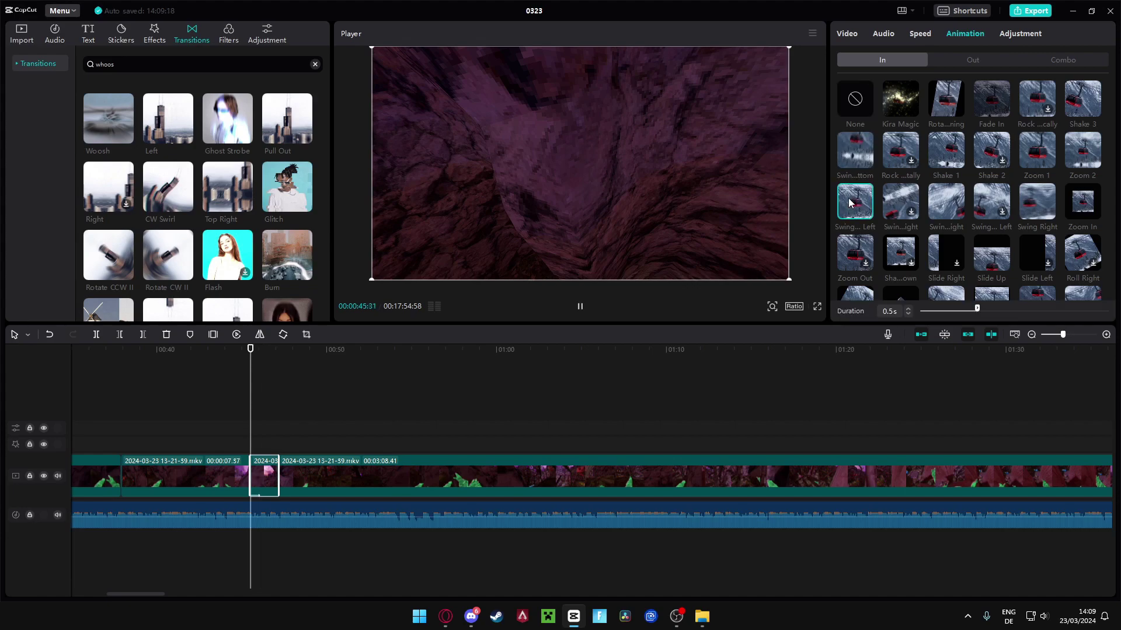
{"action": "left_click_drag", "start_coordinate": [982, 309], "coordinate": [999, 317]}
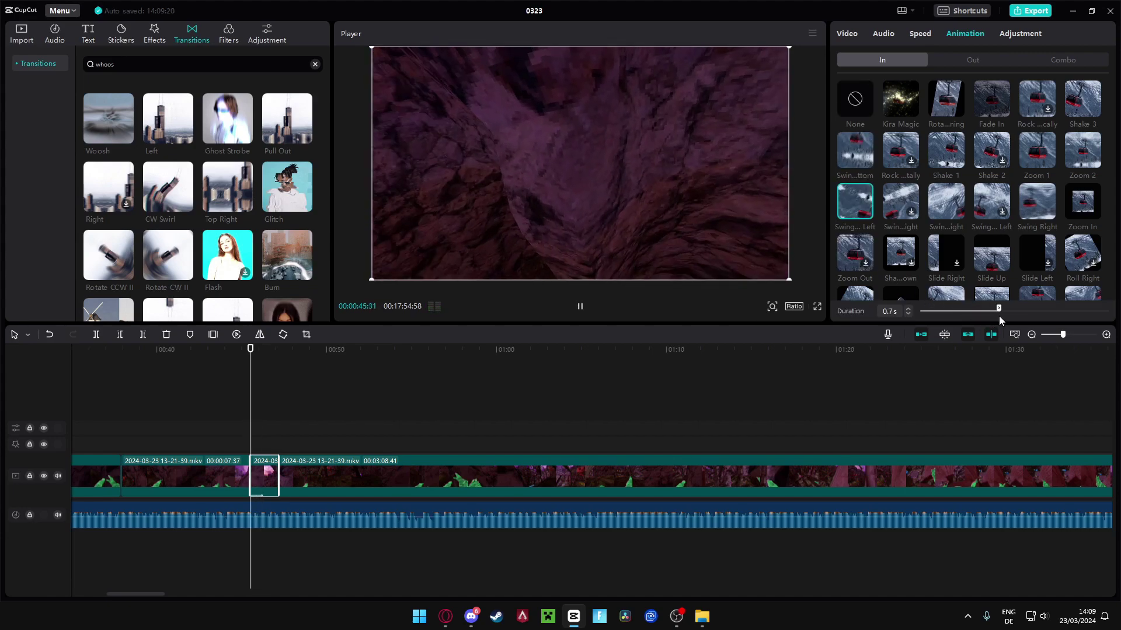
Search the video effects for "black" and place Black Flash II over the short segment starting at about 00:45
{"action": "left_click", "coordinate": [143, 33]}
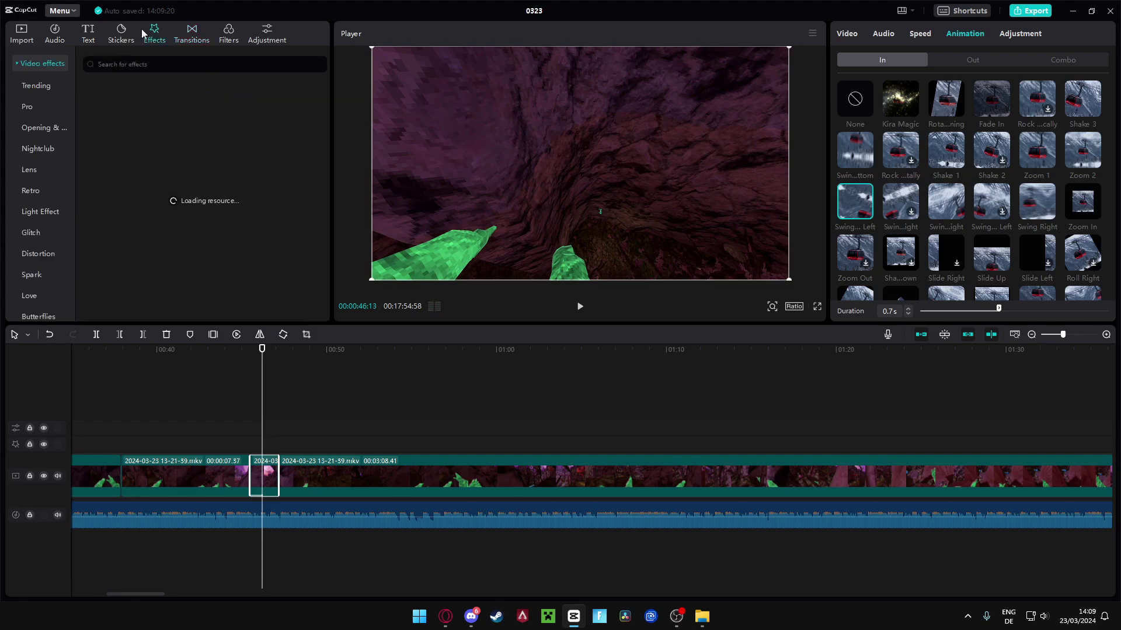
{"action": "left_click", "coordinate": [187, 69]}
{"action": "type", "text": "blac"}
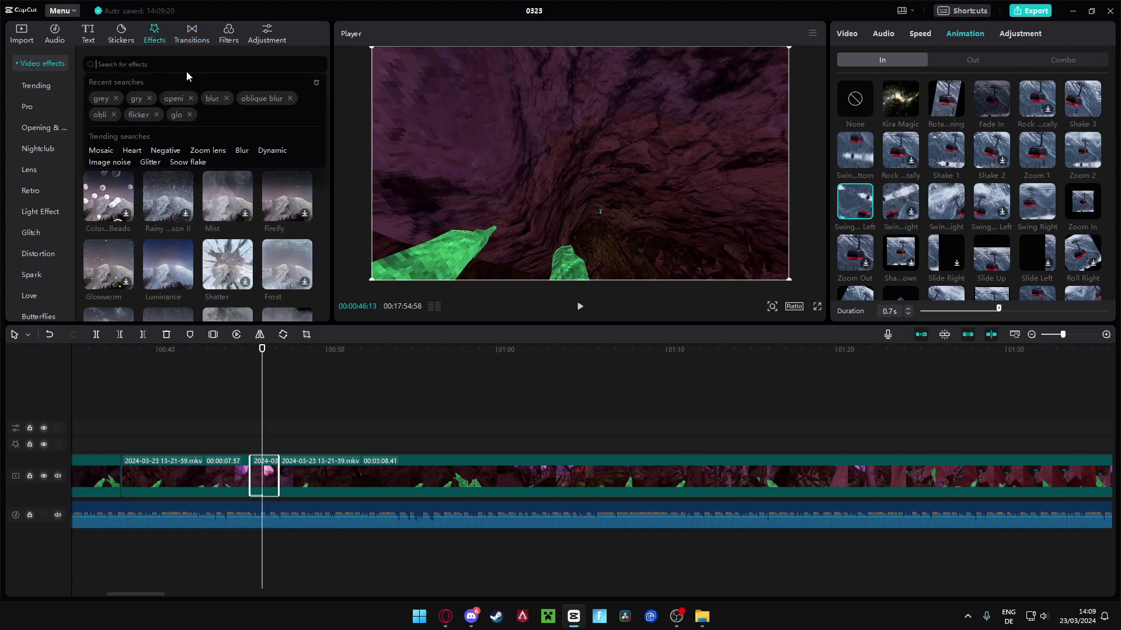
{"action": "type", "text": "k"}
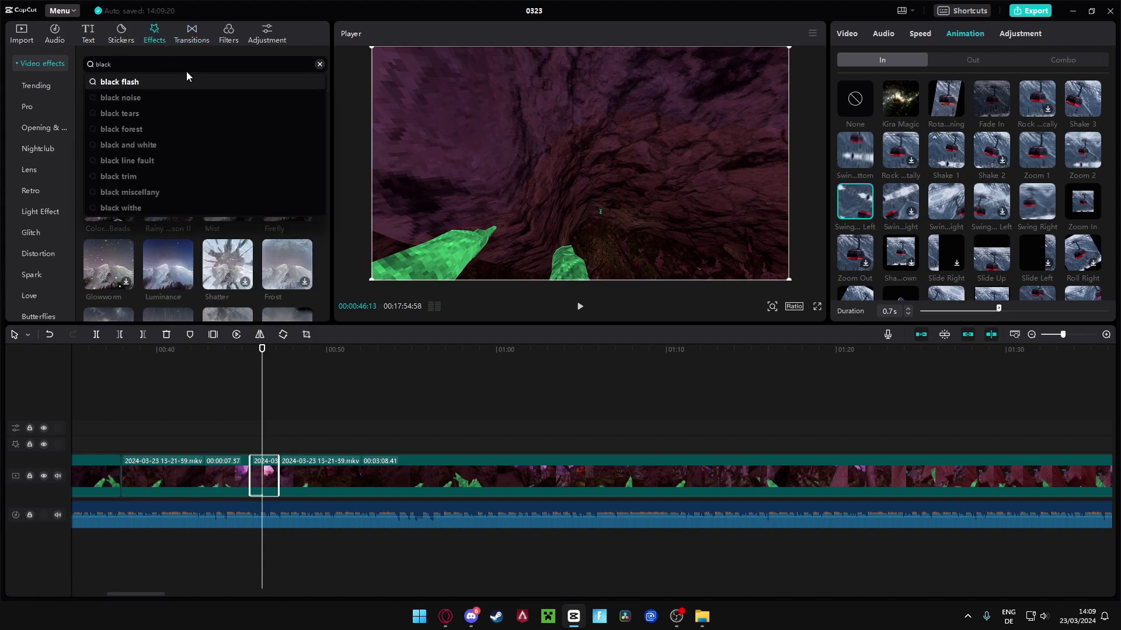
{"action": "key", "text": "Return"}
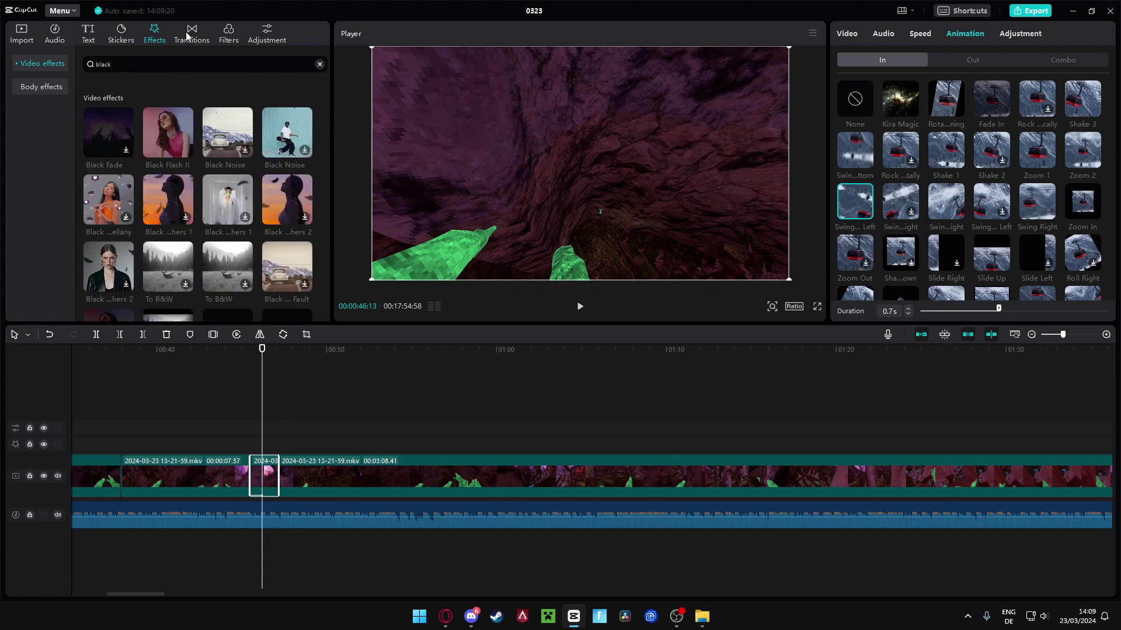
{"action": "mouse_move", "coordinate": [164, 132]}
{"action": "left_click_drag", "start_coordinate": [164, 132], "coordinate": [276, 455]}
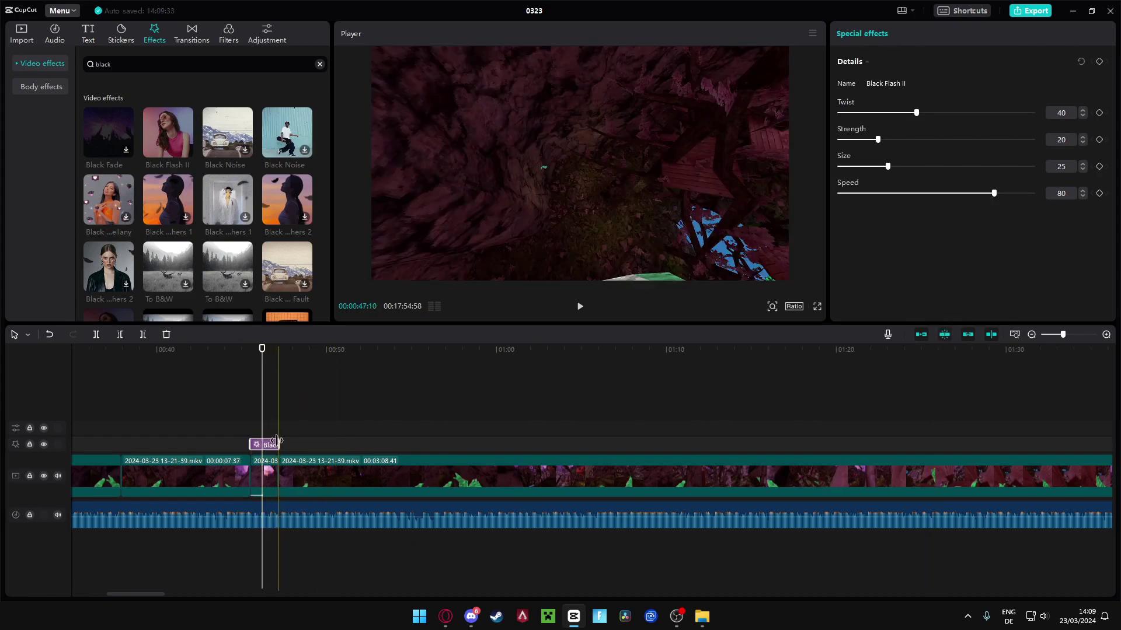
Play the Black Flash II effect, then set its Twist to 31 and Speed to 56
{"action": "key", "text": "space"}
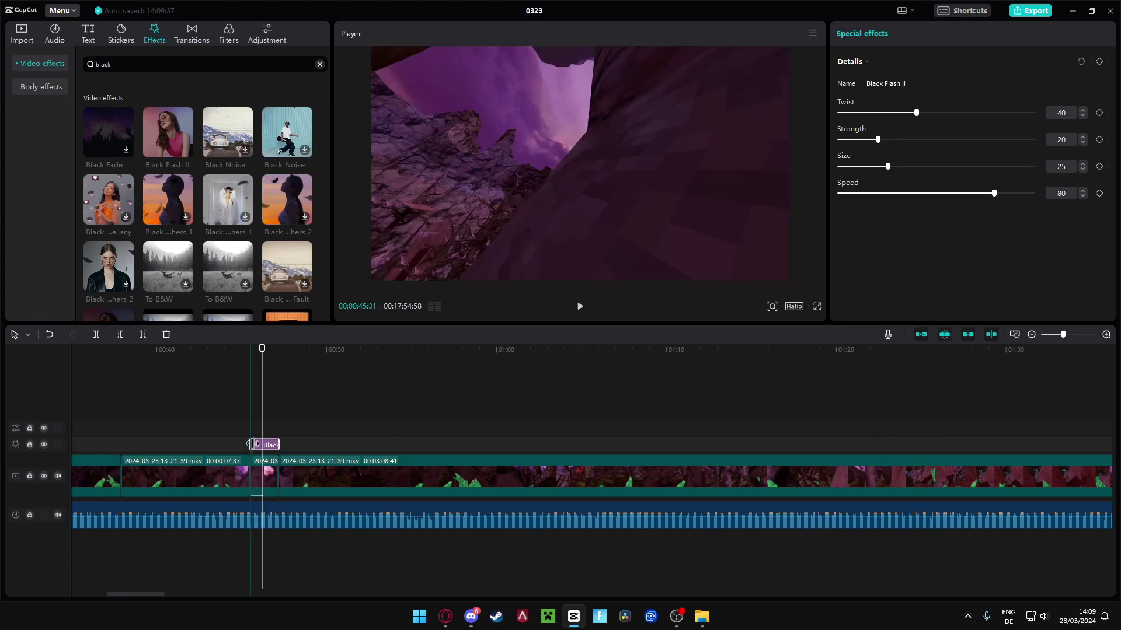
{"action": "left_click", "coordinate": [248, 420]}
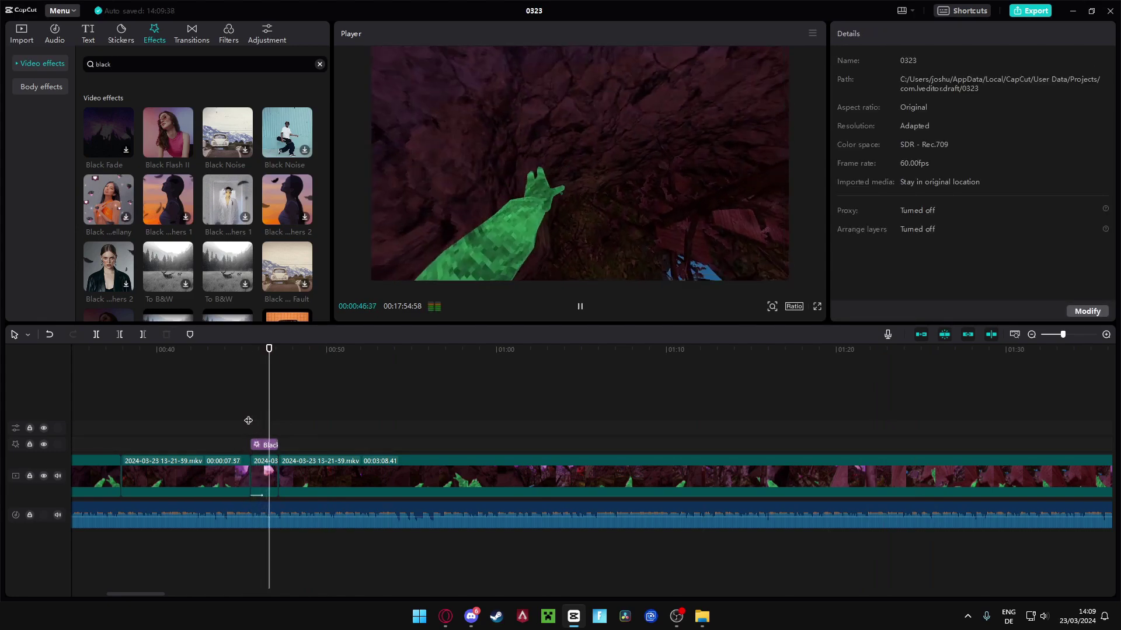
{"action": "key", "text": "space"}
{"action": "left_click", "coordinate": [256, 445]}
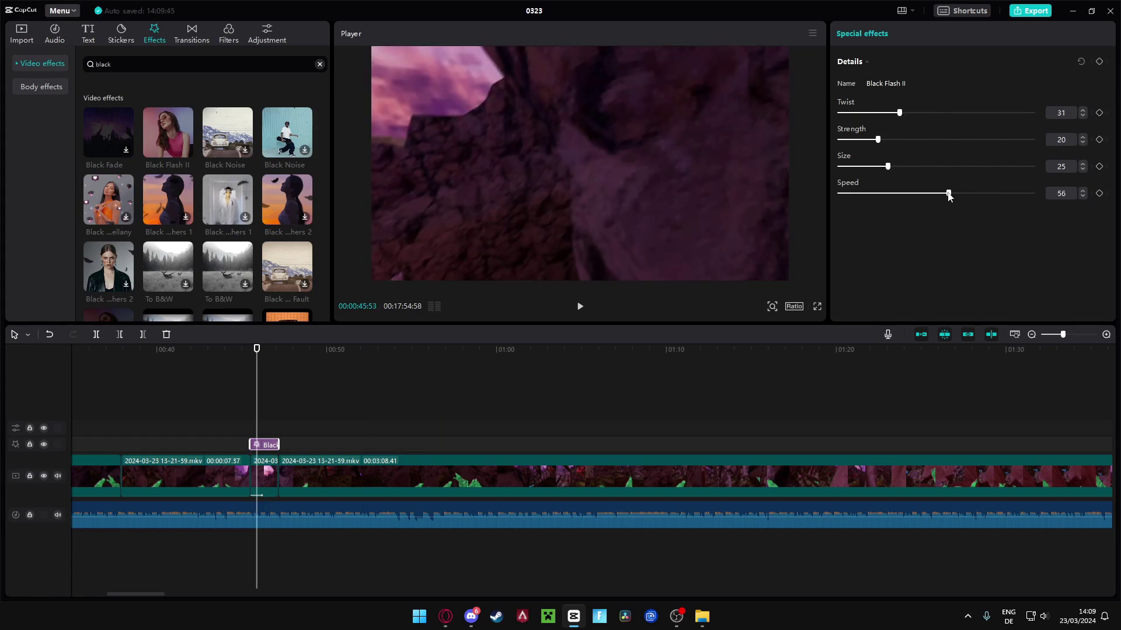
{"action": "left_click", "coordinate": [255, 399]}
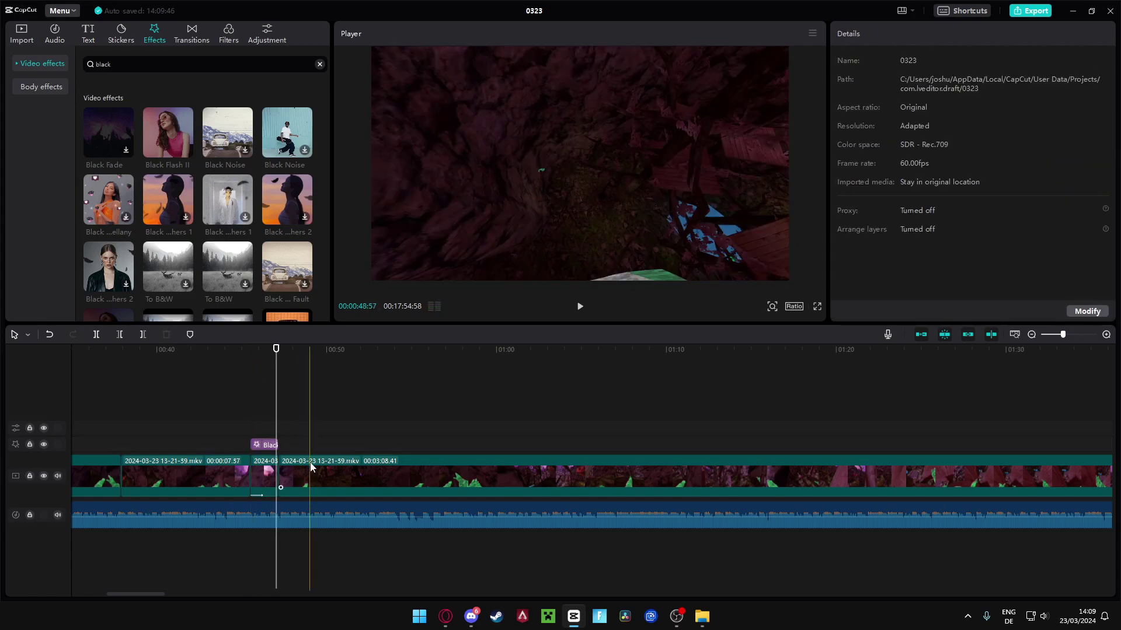
Play back the short segment at about 00:45 with its Black Flash II effect and Swing Left animation
{"action": "left_click", "coordinate": [260, 446]}
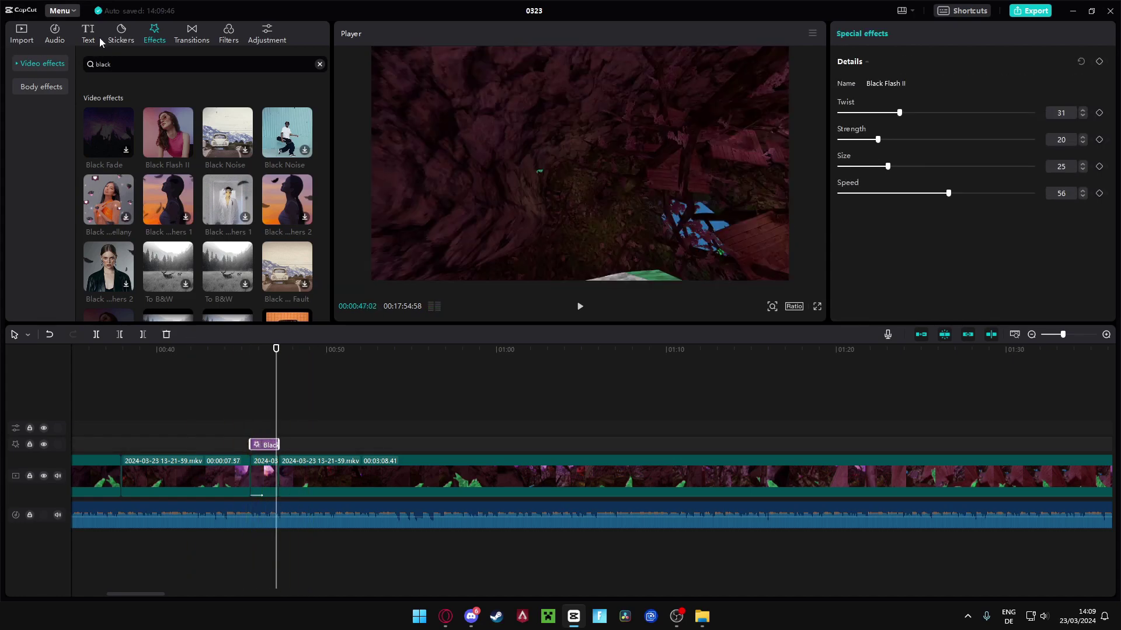
{"action": "left_click", "coordinate": [246, 397]}
{"action": "key", "text": "space"}
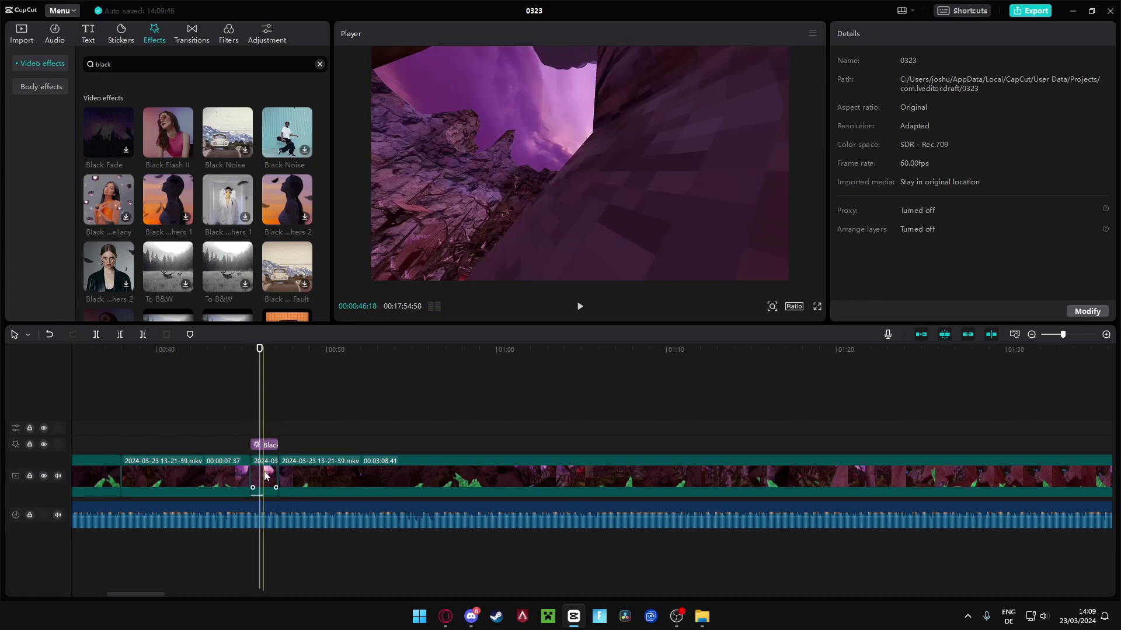
{"action": "left_click", "coordinate": [266, 476]}
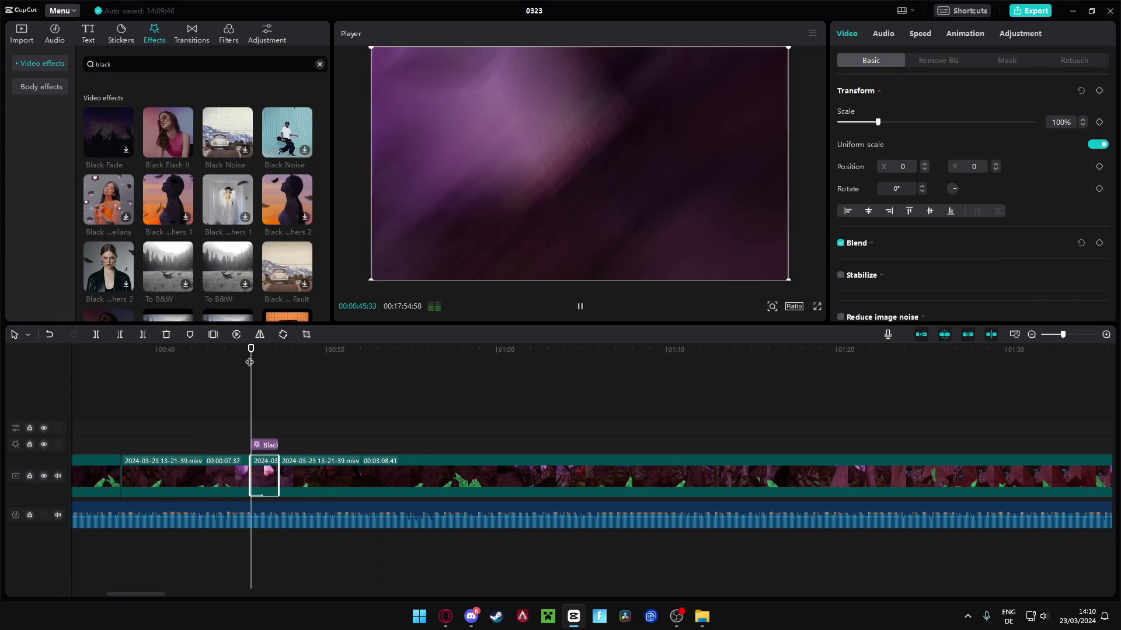
{"action": "key", "text": "space"}
{"action": "key", "text": "space"}
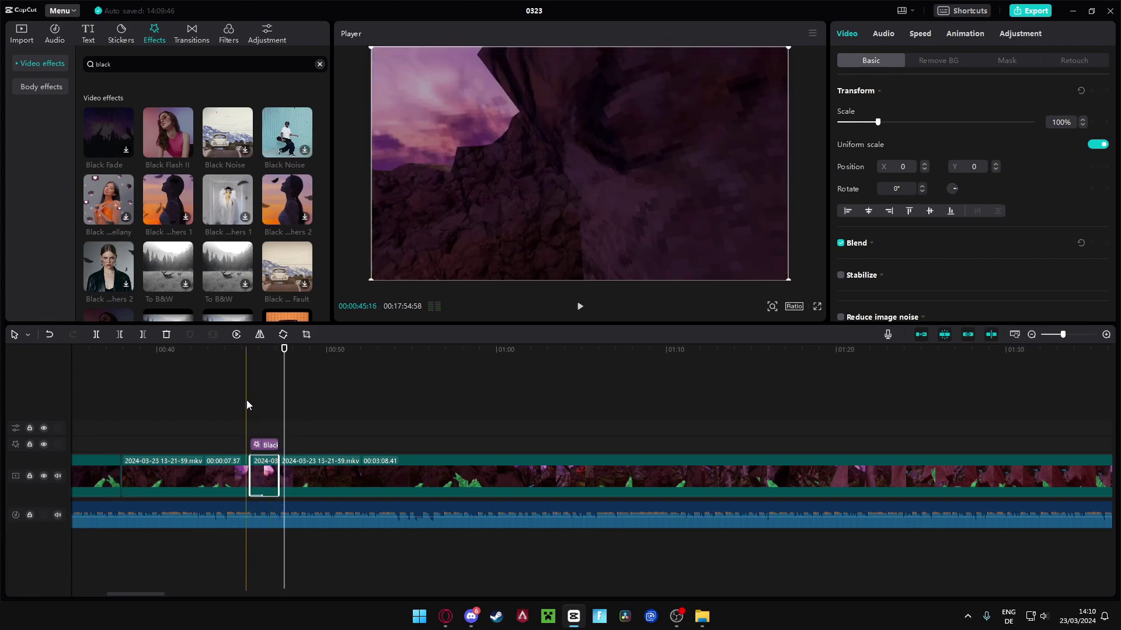
Split the long clip after the Black Flash II segment at about 00:52 and delete the part before the split
{"action": "mouse_move", "coordinate": [149, 595]}
{"action": "left_mouse_down"}
{"action": "mouse_move", "coordinate": [134, 597]}
{"action": "mouse_move", "coordinate": [155, 598]}
{"action": "left_mouse_up"}
{"action": "left_click", "coordinate": [163, 418]}
{"action": "key", "text": "space"}
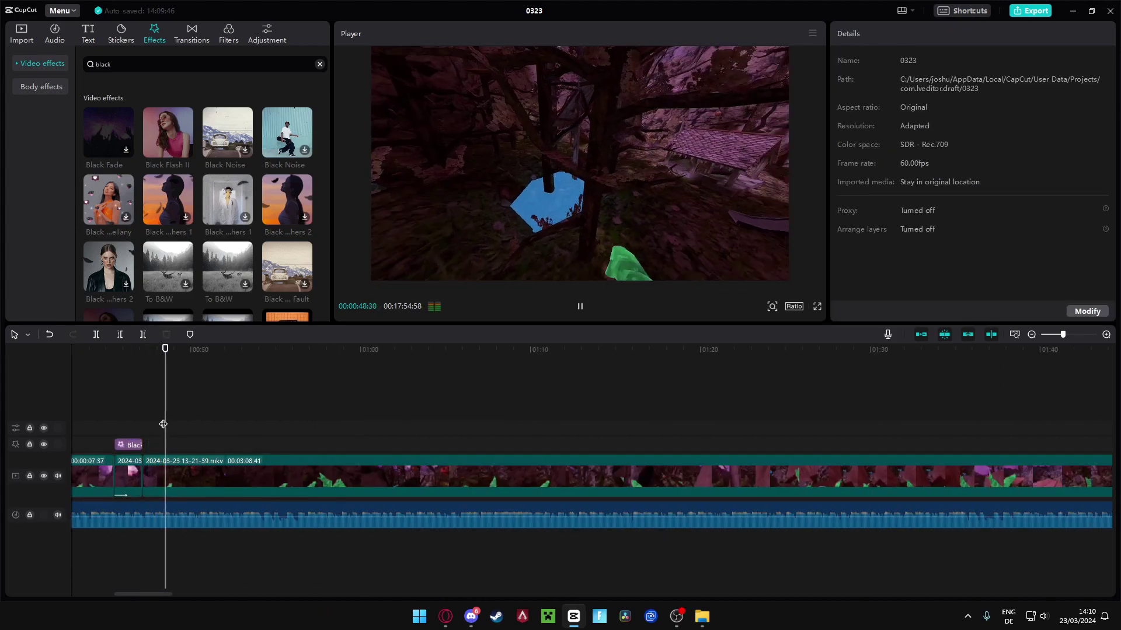
{"action": "key", "text": "ctrl+b"}
{"action": "left_click", "coordinate": [212, 472]}
{"action": "key", "text": "Delete"}
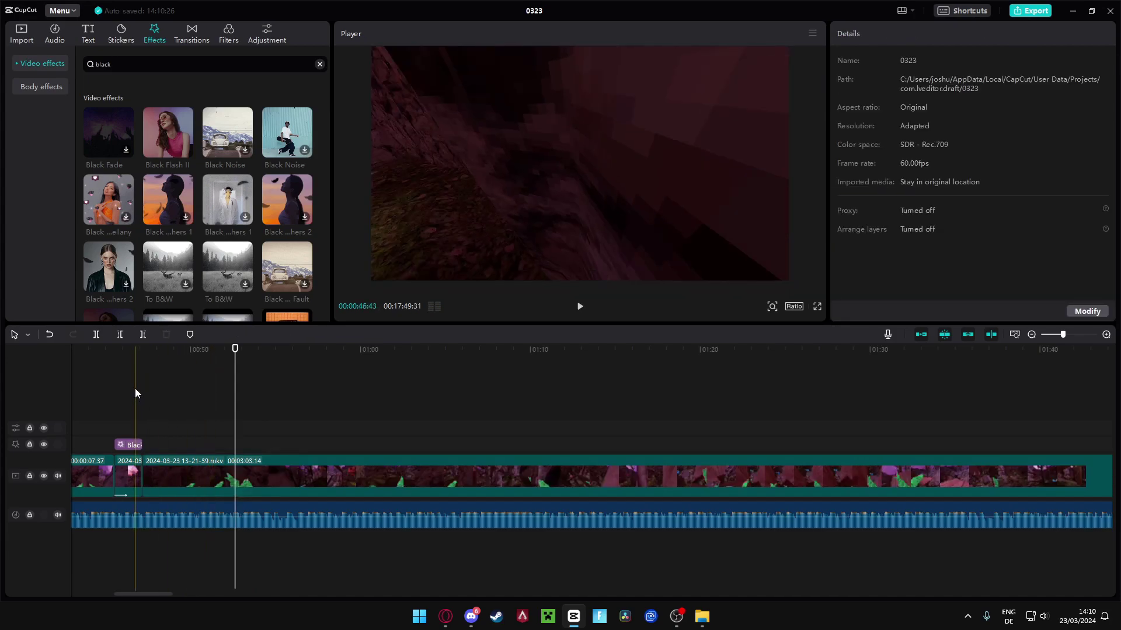
Apply the Left transition to the cut at about 00:47 and play it back
{"action": "left_click", "coordinate": [135, 390]}
{"action": "key", "text": "space"}
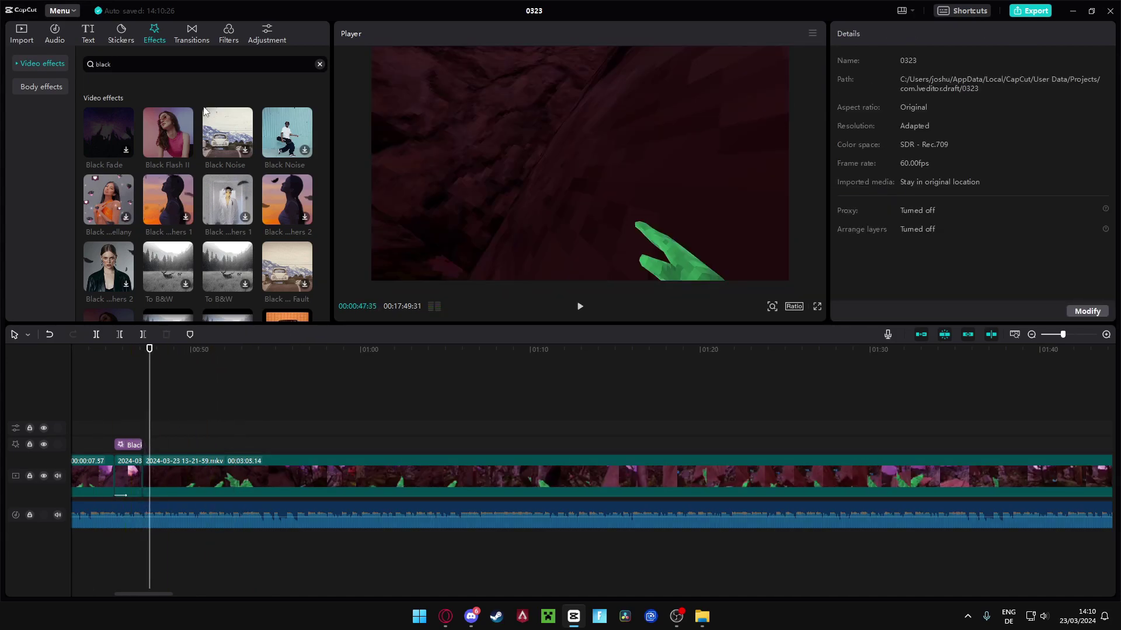
{"action": "left_click", "coordinate": [188, 33]}
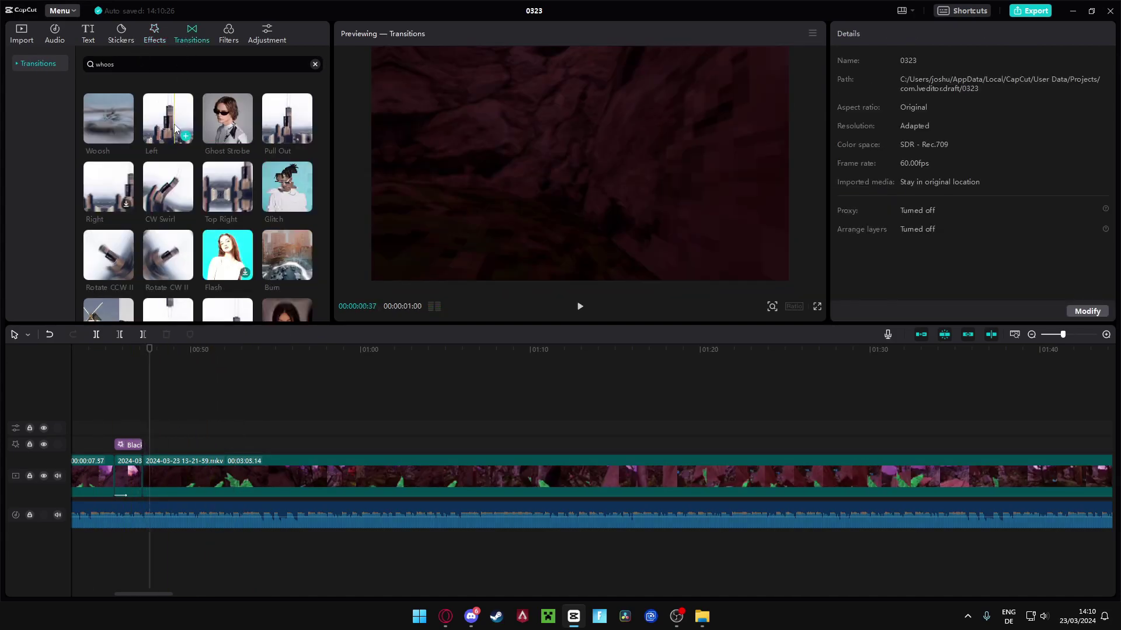
{"action": "left_click_drag", "start_coordinate": [175, 128], "coordinate": [141, 476]}
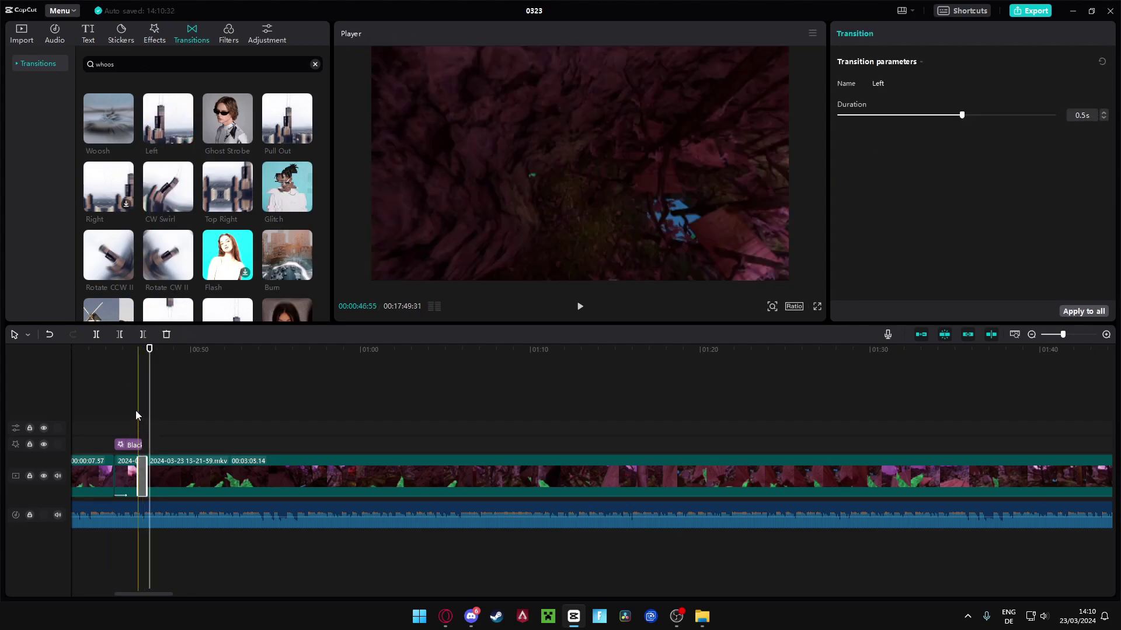
{"action": "left_click", "coordinate": [135, 411]}
{"action": "key", "text": "space"}
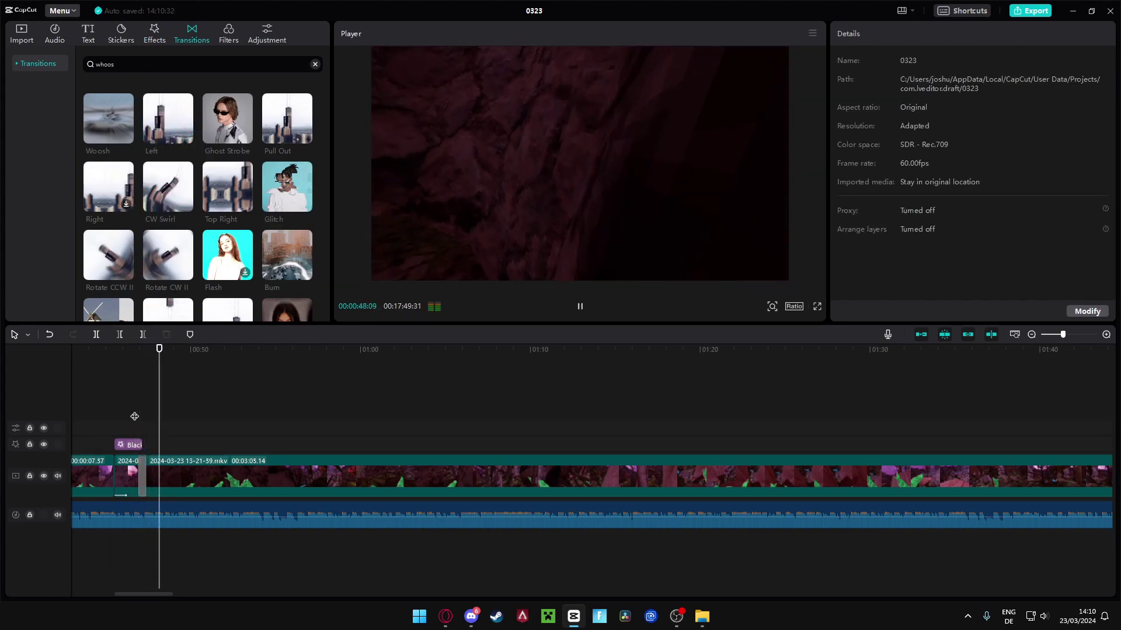
Split the long clip on the main track at about 01:05
{"action": "left_click", "coordinate": [455, 404]}
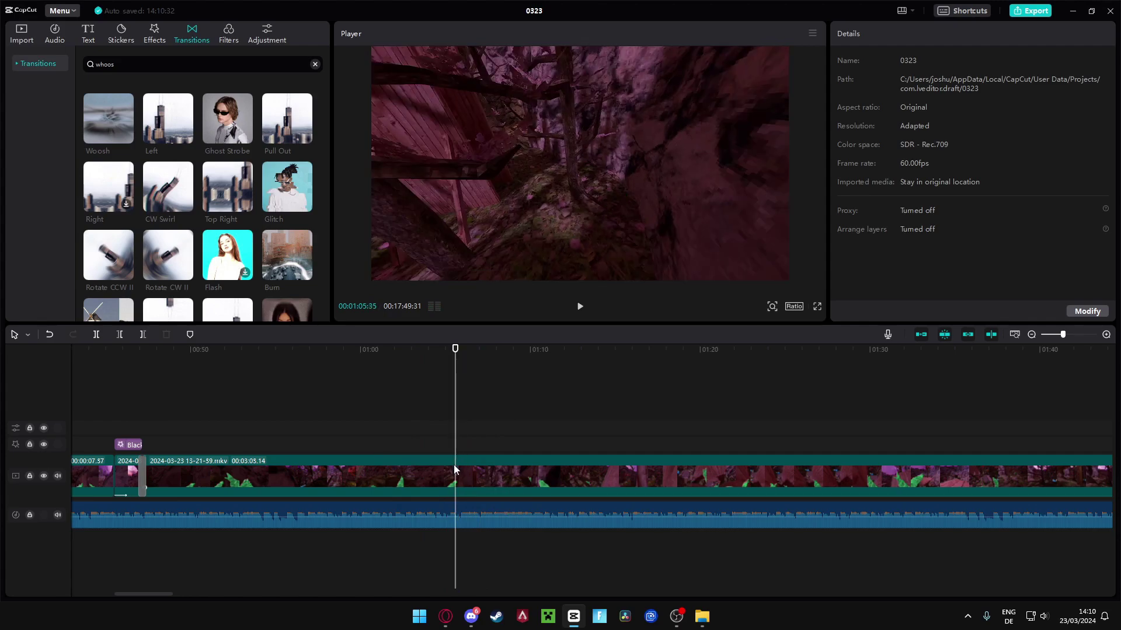
{"action": "left_click", "coordinate": [453, 464]}
{"action": "key", "text": "ctrl+b"}
{"action": "key", "text": "space"}
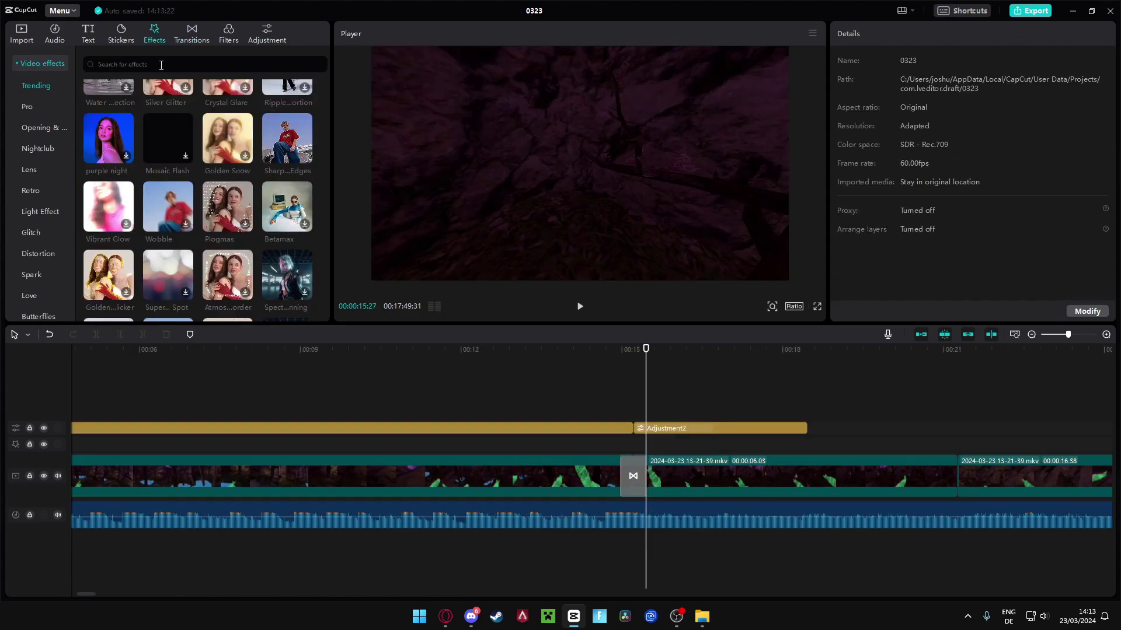
Search the video effects for "glow" and place Edge Glow on a track above Adjustment1 at the timeline's start
{"action": "left_click", "coordinate": [161, 66]}
{"action": "type", "text": "glow"}
{"action": "key", "text": "Return"}
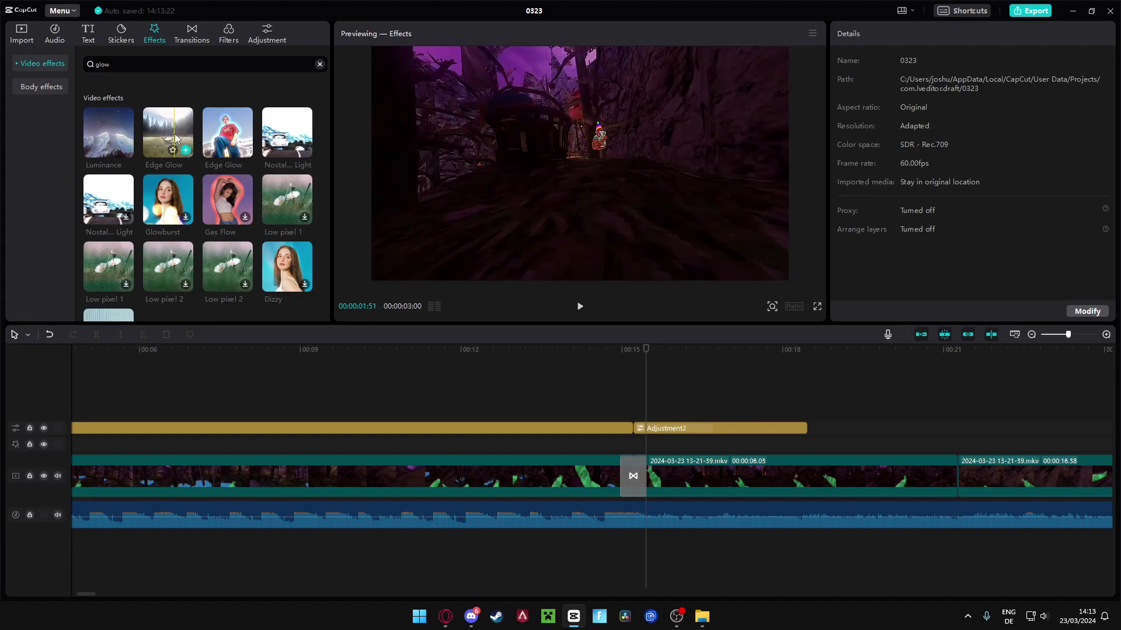
{"action": "left_click_drag", "start_coordinate": [172, 139], "coordinate": [163, 415]}
Play the opening with Edge Glow, then extend the effect along the timeline to the end of the music
{"action": "left_click", "coordinate": [99, 393]}
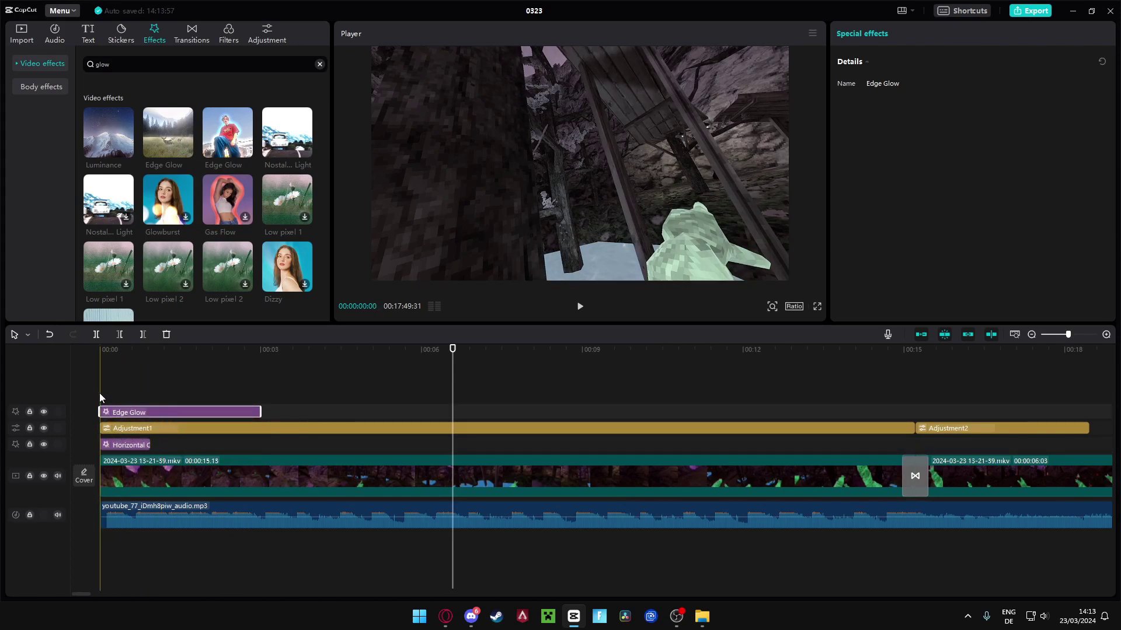
{"action": "key", "text": "space"}
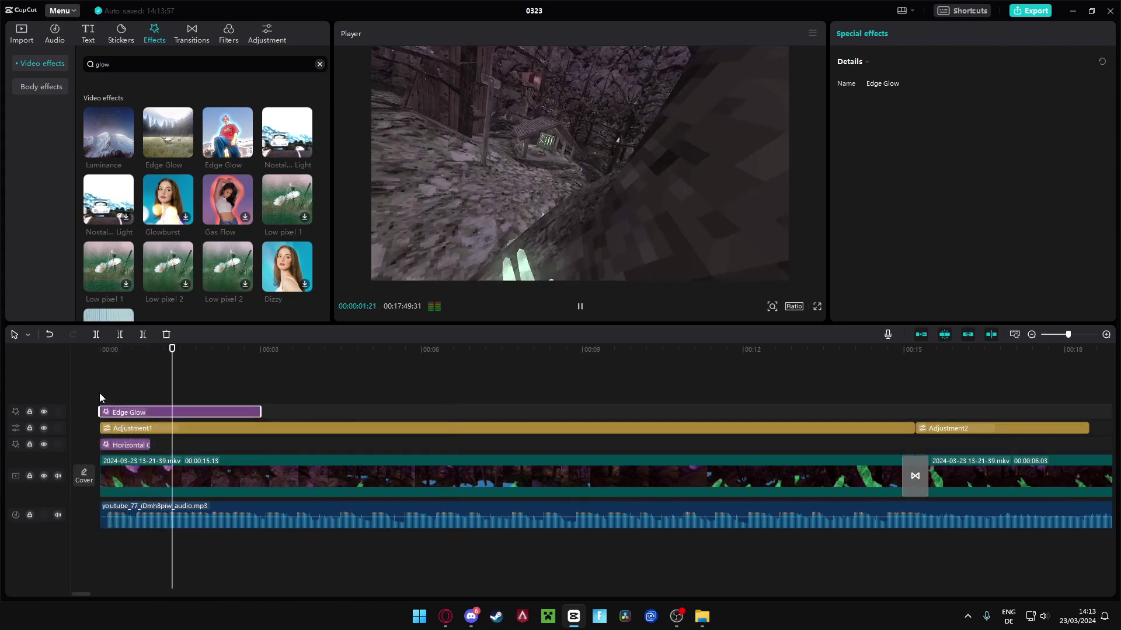
{"action": "key", "text": "space"}
{"action": "left_click_drag", "start_coordinate": [268, 414], "coordinate": [532, 418]}
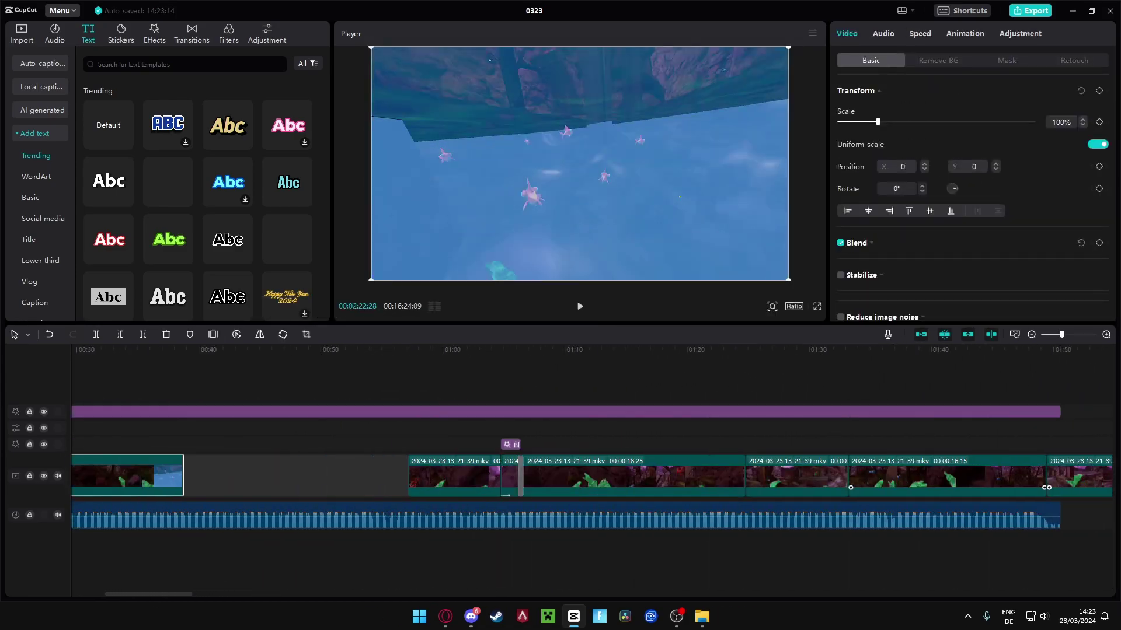
Try the 19-second clip ending at the water right after the Left transition at about 00:47 and play it
{"action": "left_click_drag", "start_coordinate": [119, 476], "coordinate": [850, 484]}
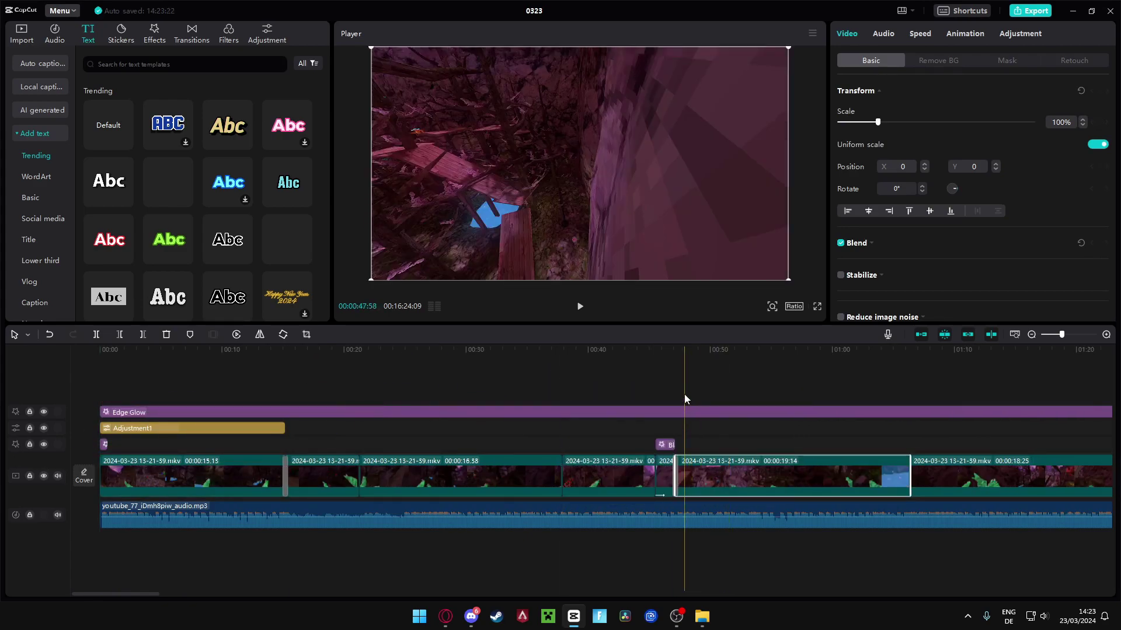
{"action": "left_click", "coordinate": [674, 387]}
{"action": "key", "text": "space"}
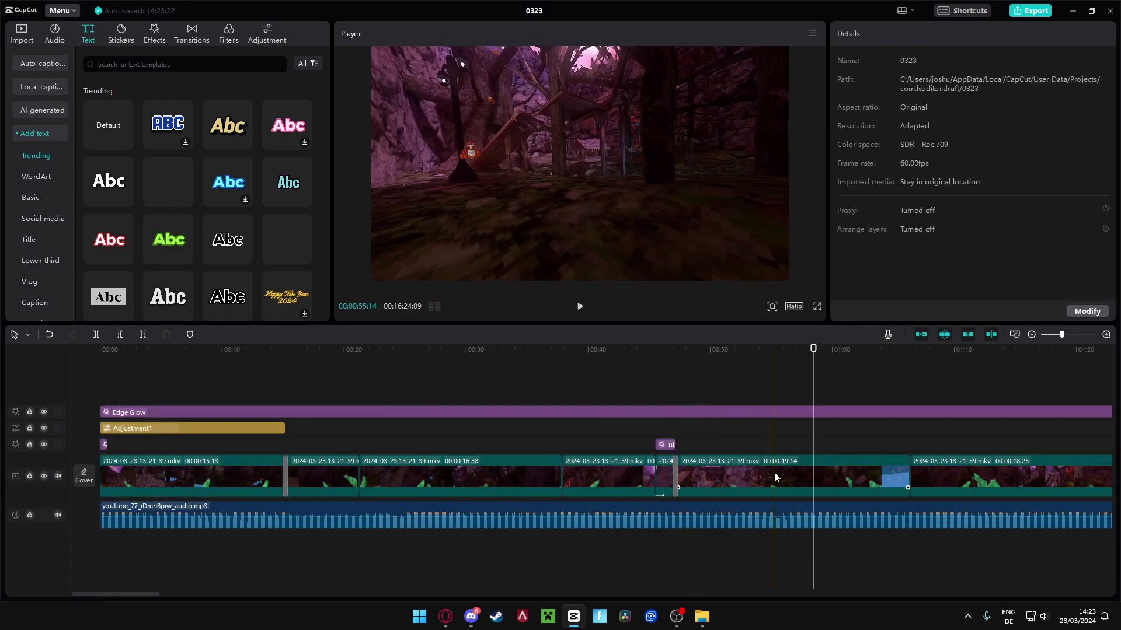
Move the 19-second clip to start at about 00:21, ahead of the 16-second clip, and play its ending
{"action": "left_click_drag", "start_coordinate": [774, 472], "coordinate": [381, 464]}
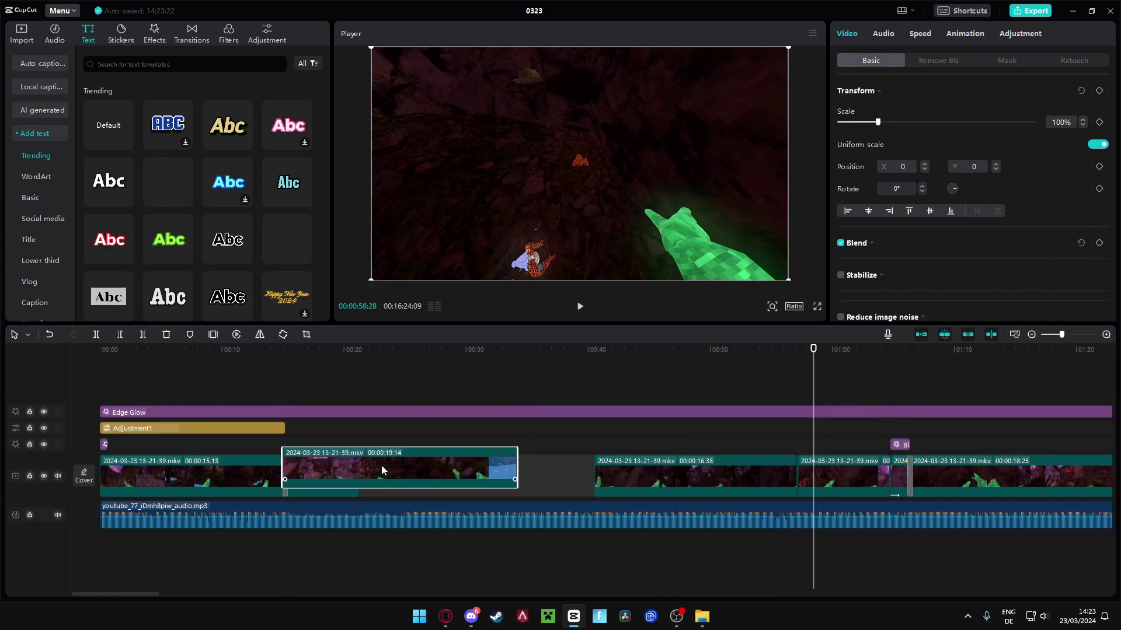
{"action": "left_click", "coordinate": [553, 373]}
{"action": "key", "text": "space"}
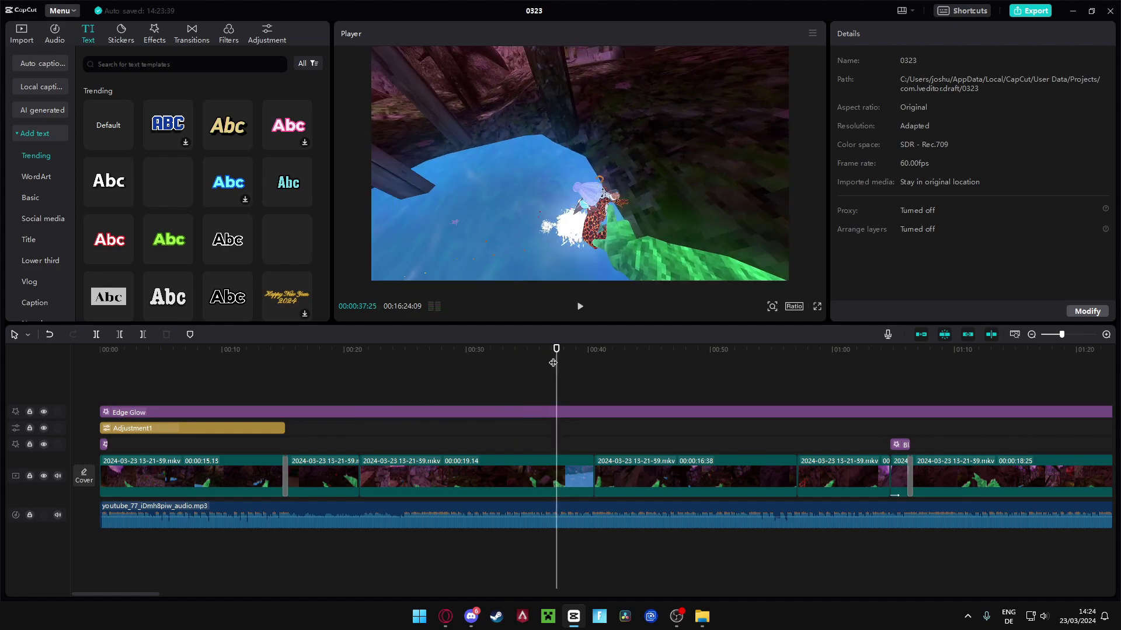
Capture a screenshot of the full-screen frame at about 00:37, then leave the full-screen preview
{"action": "key", "text": "Left"}
{"action": "left_click", "coordinate": [818, 308]}
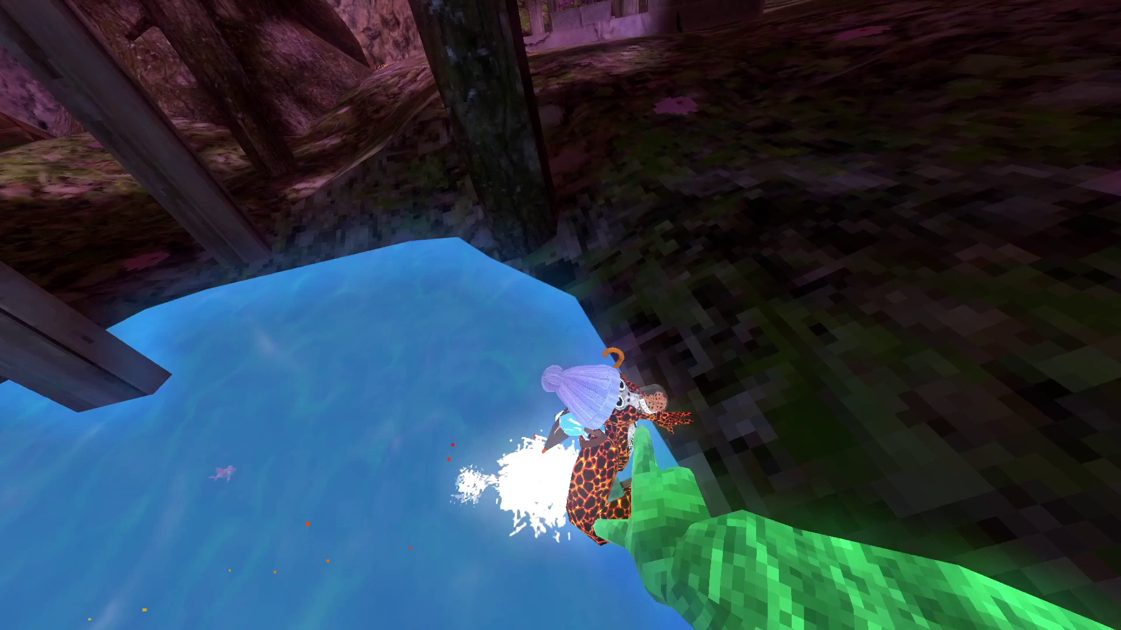
{"action": "key", "text": "super+shift+s"}
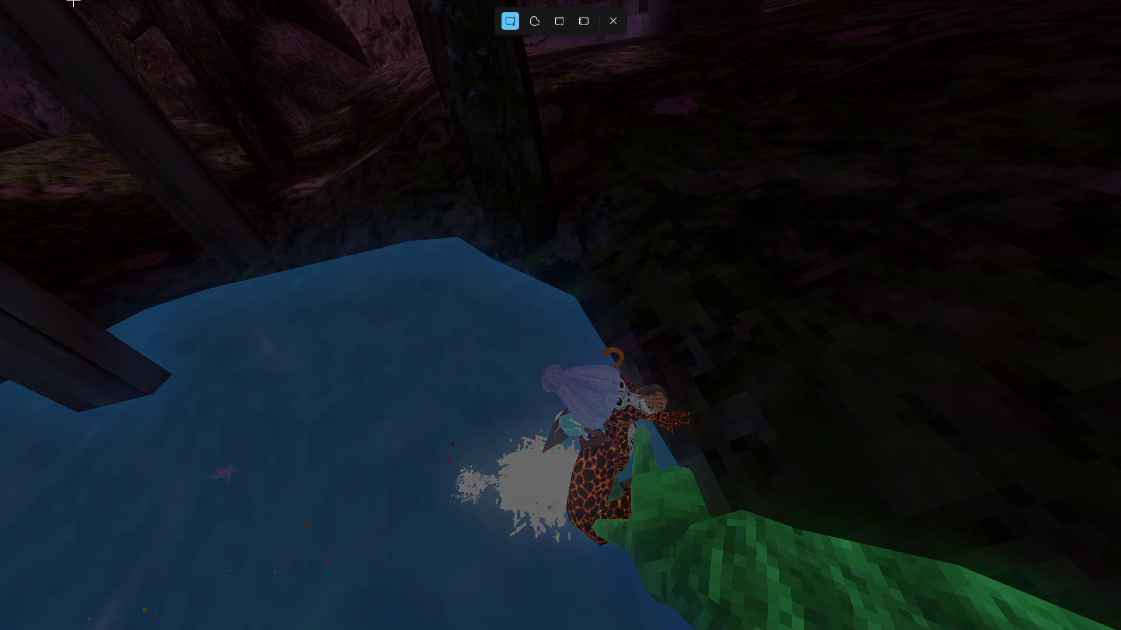
{"action": "left_click_drag", "start_coordinate": [1, 2], "coordinate": [1063, 540]}
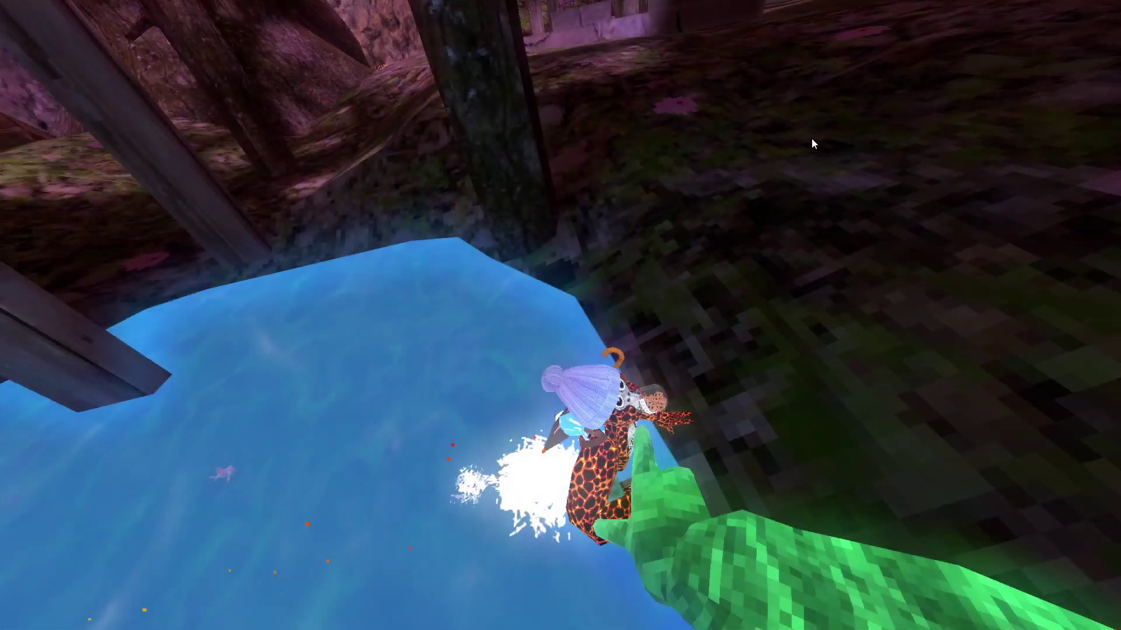
{"action": "key", "text": "Escape"}
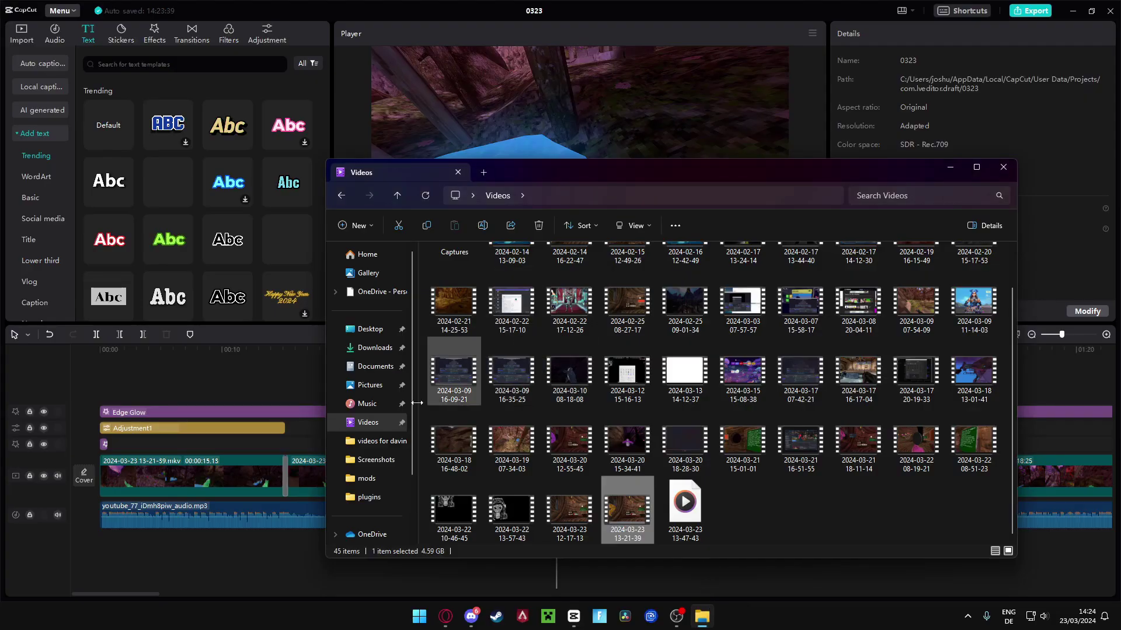
Open the Screenshots folder inside Pictures in File Explorer
{"action": "left_click", "coordinate": [387, 463]}
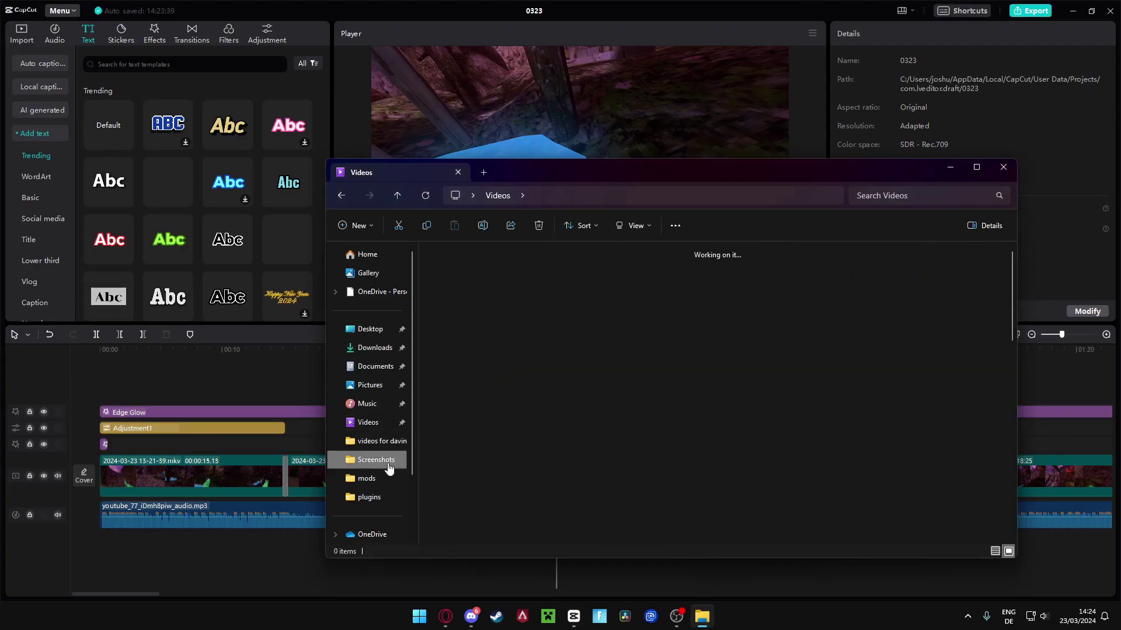
{"action": "left_click", "coordinate": [370, 385]}
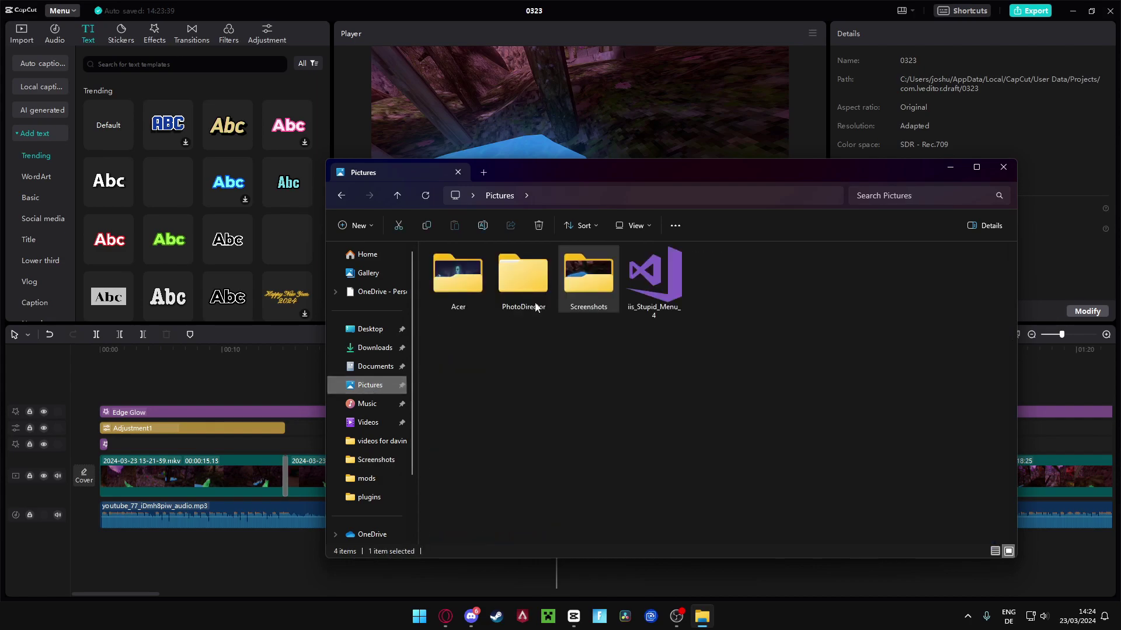
{"action": "double_click", "coordinate": [587, 270]}
Place the new screenshot on a track above the main clips at about 00:37 and shorten it to about 1.5 s
{"action": "scroll", "coordinate": [623, 401], "scroll_direction": "down", "scroll_amount": 2}
{"action": "left_click_drag", "start_coordinate": [458, 494], "coordinate": [328, 429]}
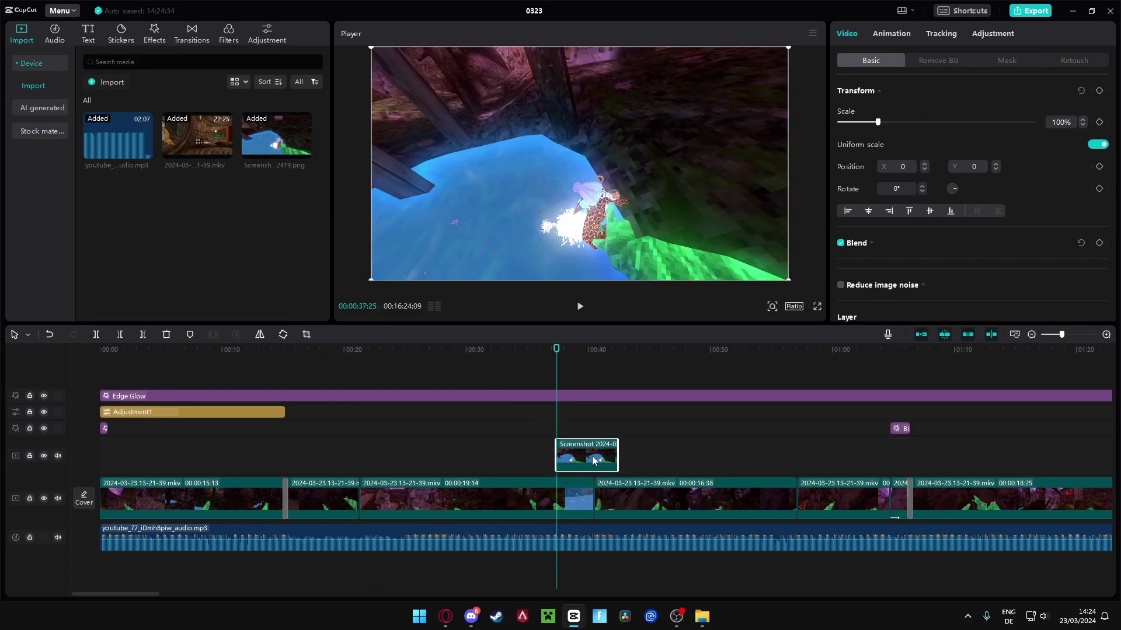
{"action": "left_click", "coordinate": [579, 459]}
{"action": "left_click_drag", "start_coordinate": [619, 461], "coordinate": [573, 462]}
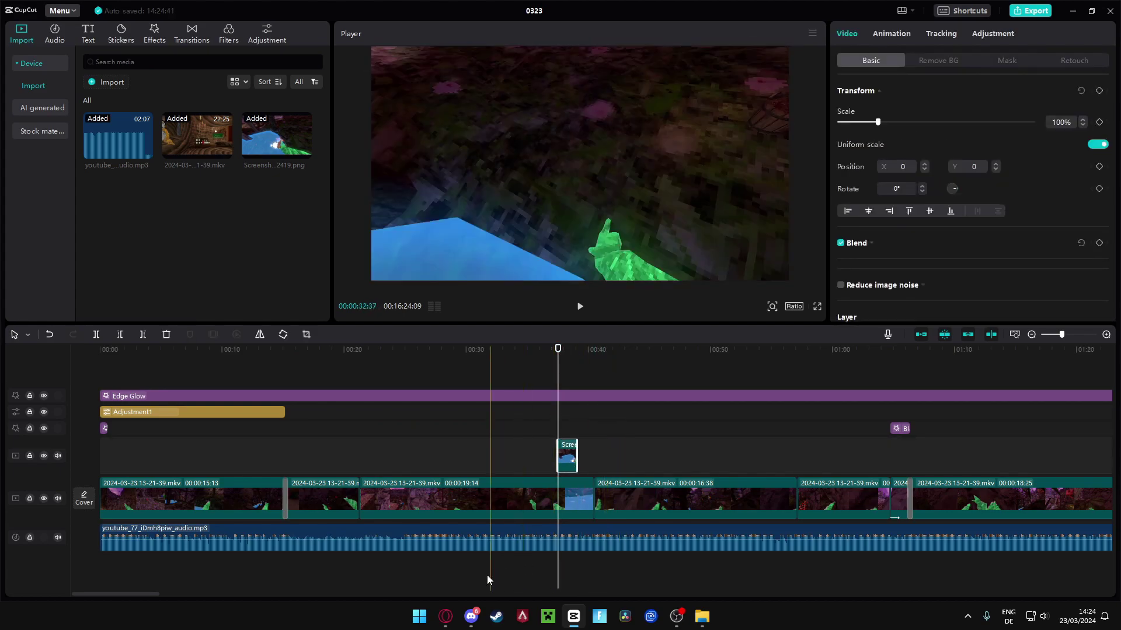
Switch to the Opera browser and enter "camera sh" to look for a sound effect
{"action": "left_click", "coordinate": [445, 617]}
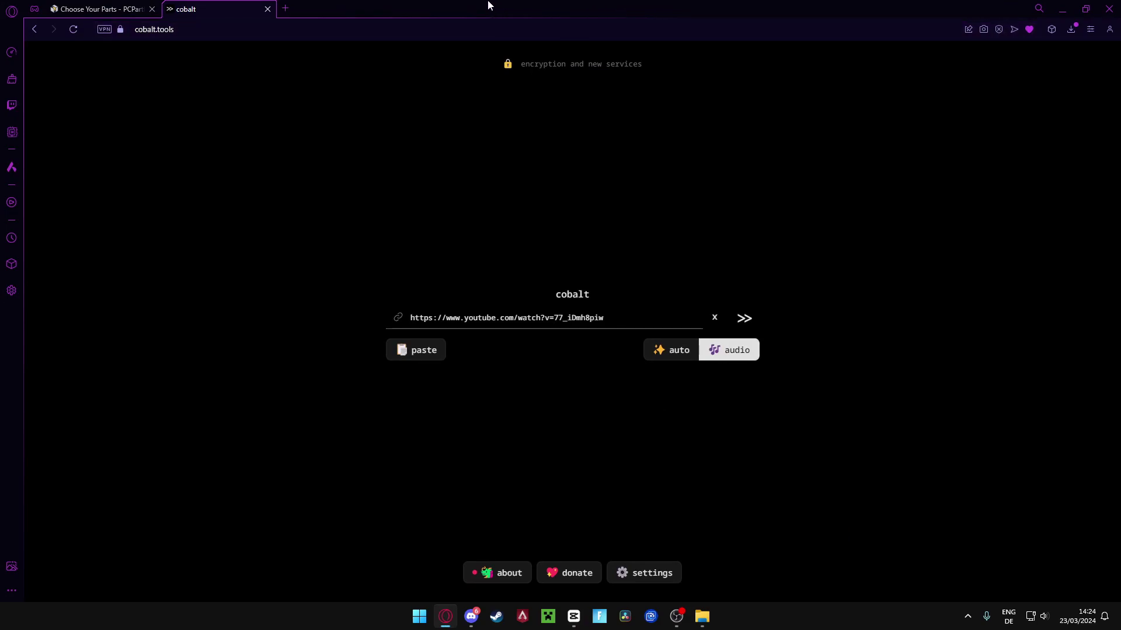
{"action": "key", "text": "super"}
{"action": "type", "text": "camera sh"}
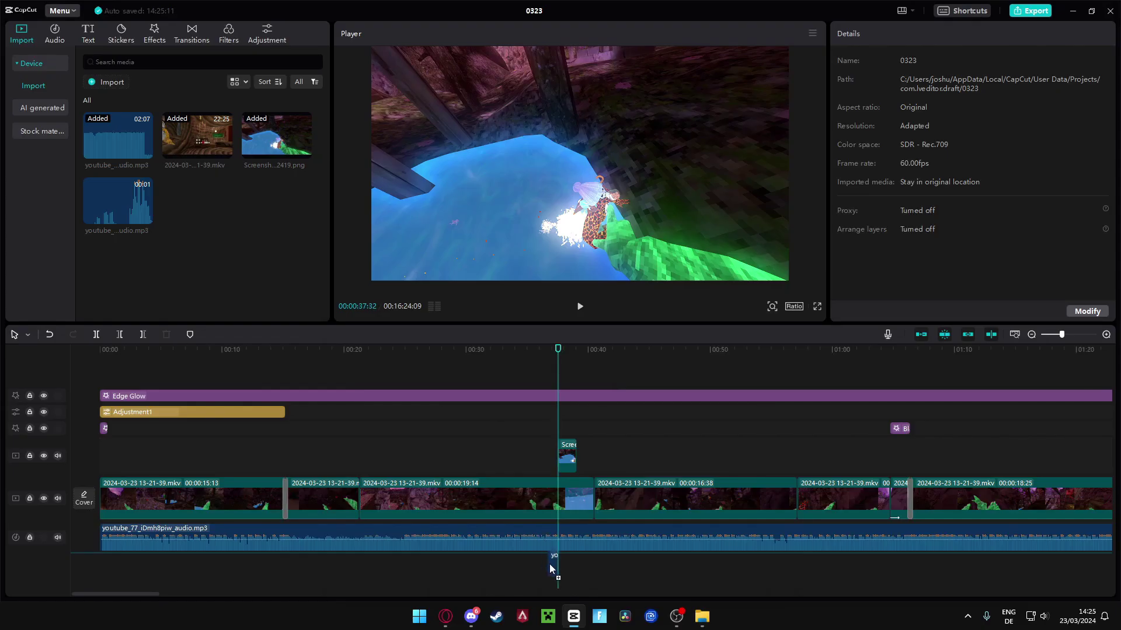
Add the one-second audio clip below the music, with its start trimmed and aligned to the screenshot's beginning at about 00:37
{"action": "left_click_drag", "start_coordinate": [550, 565], "coordinate": [557, 566]}
{"action": "left_click", "coordinate": [1067, 335]}
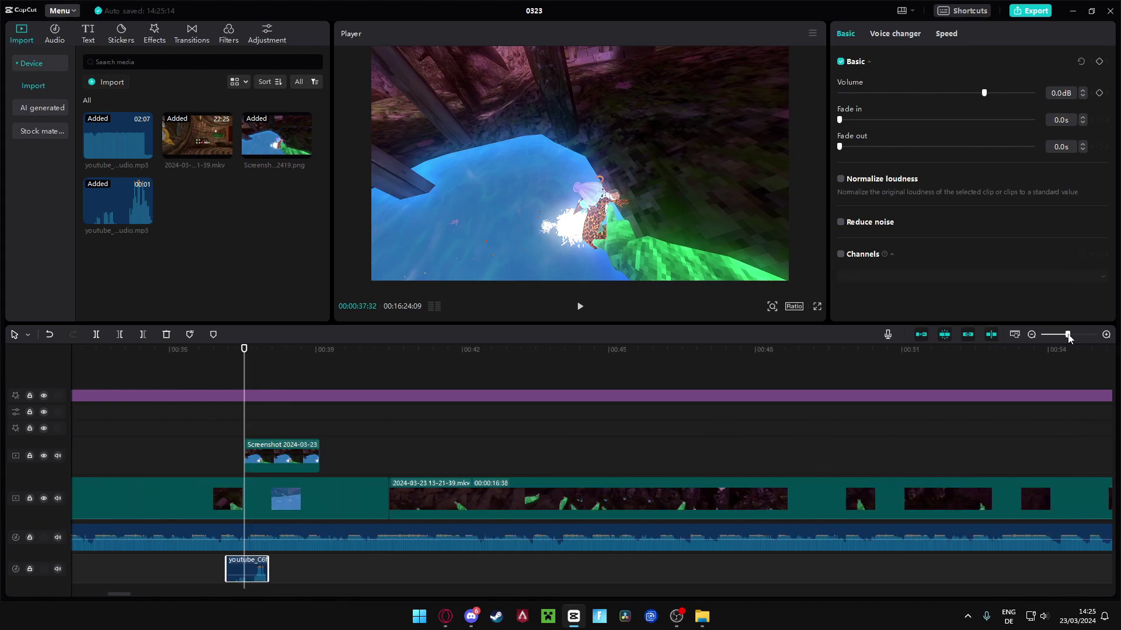
{"action": "left_click_drag", "start_coordinate": [1068, 336], "coordinate": [1077, 334]}
{"action": "left_click_drag", "start_coordinate": [113, 565], "coordinate": [275, 562]}
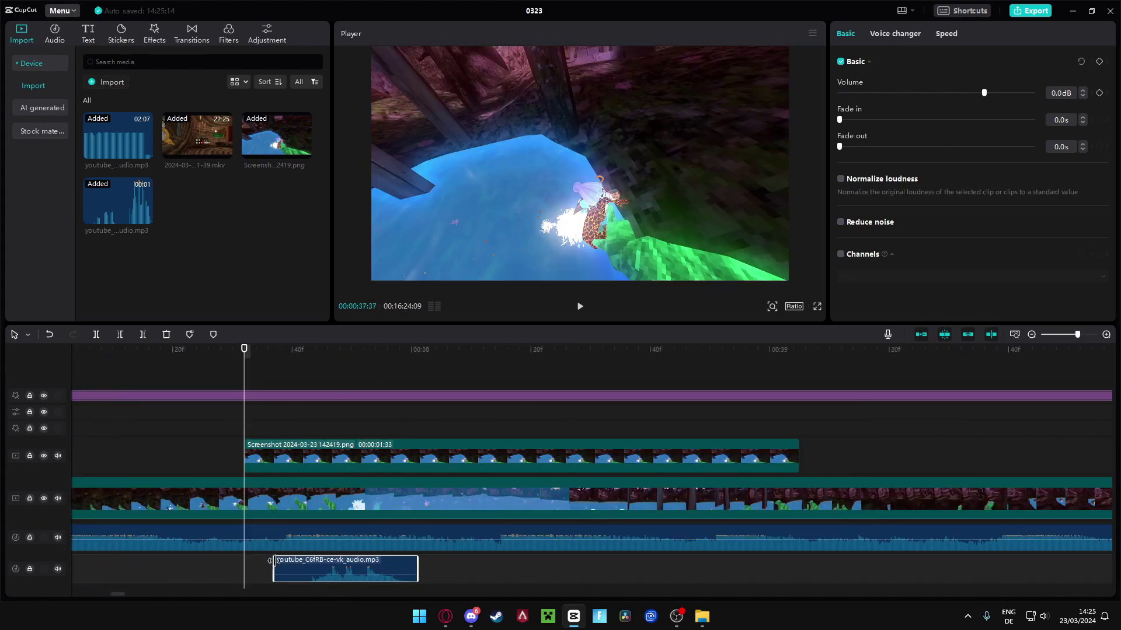
{"action": "left_click_drag", "start_coordinate": [351, 568], "coordinate": [287, 569]}
Play the section at about 00:37 to check the camera sound against the start of the screenshot
{"action": "left_click", "coordinate": [220, 426]}
{"action": "key", "text": "space"}
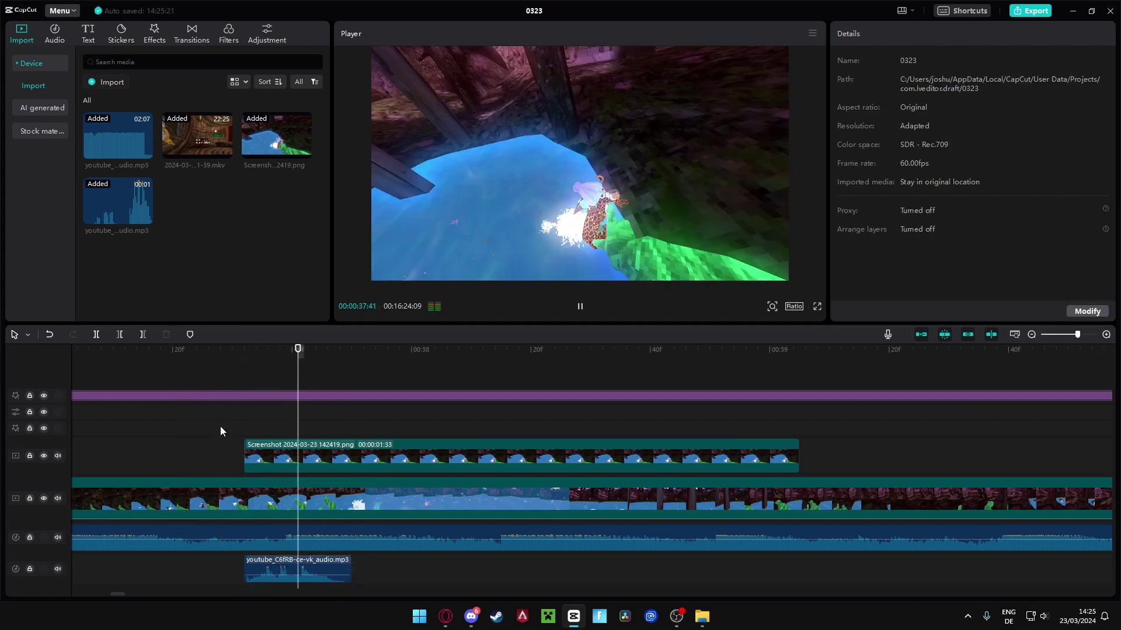
{"action": "key", "text": "space"}
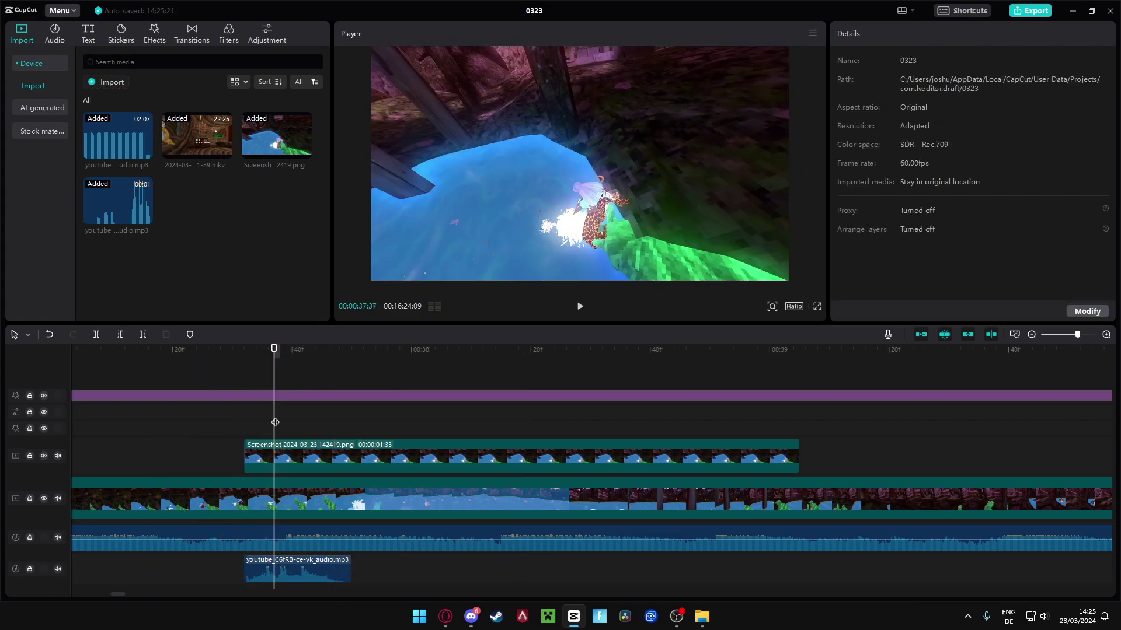
Shrink the screenshot overlay to 28%, place it in the lower-left corner of the frame, and preview it
{"action": "left_click", "coordinate": [283, 459]}
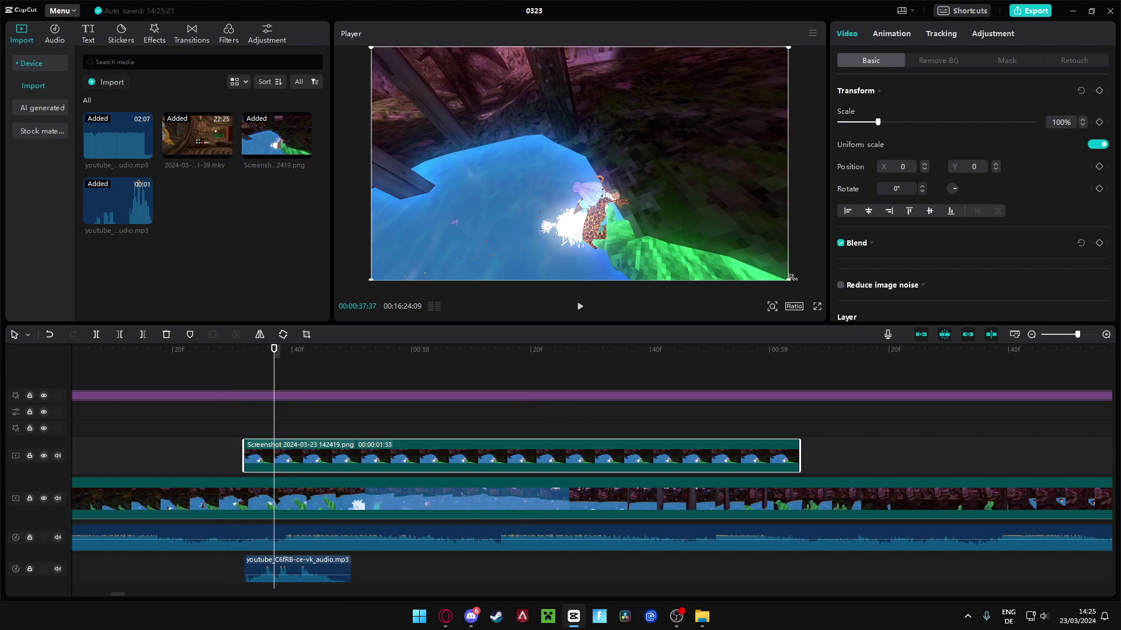
{"action": "left_click_drag", "start_coordinate": [788, 281], "coordinate": [512, 200]}
{"action": "left_click_drag", "start_coordinate": [581, 161], "coordinate": [467, 250]}
{"action": "left_click", "coordinate": [228, 380]}
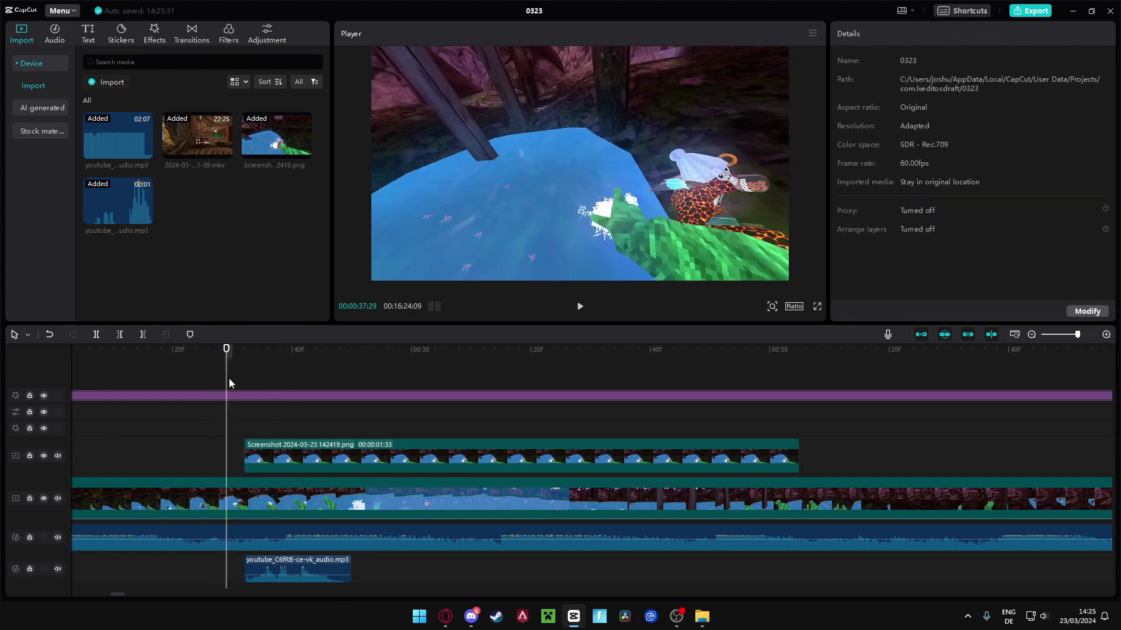
{"action": "key", "text": "space"}
{"action": "key", "text": "space"}
Give the screenshot clip a rotating In animation and a wave-slide Combo animation, and preview them
{"action": "left_click", "coordinate": [348, 453]}
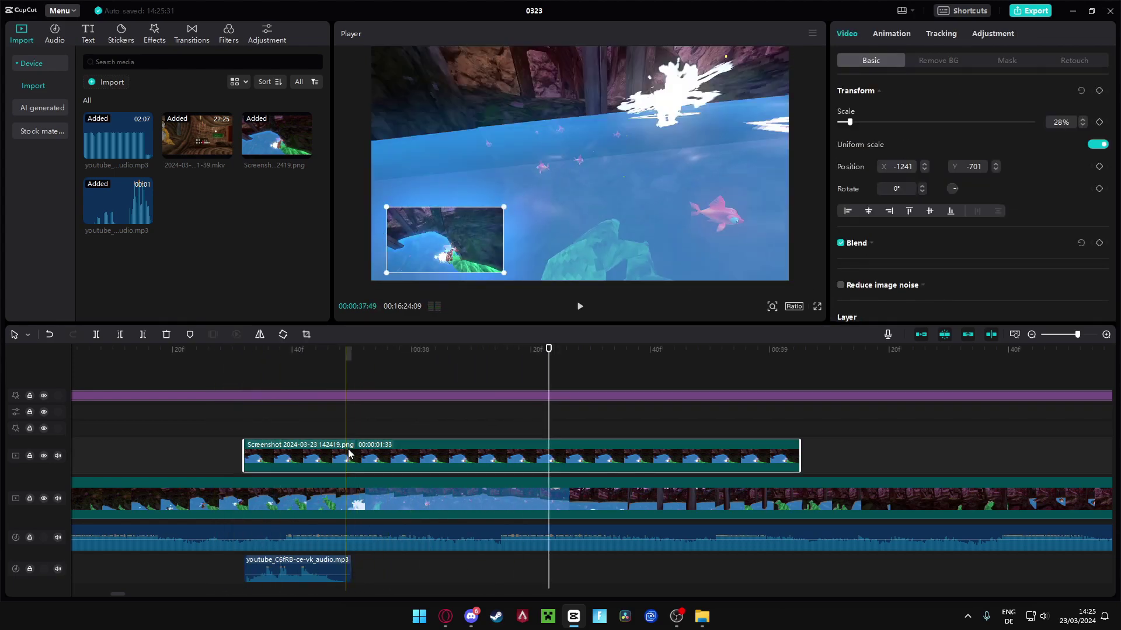
{"action": "left_click", "coordinate": [892, 33]}
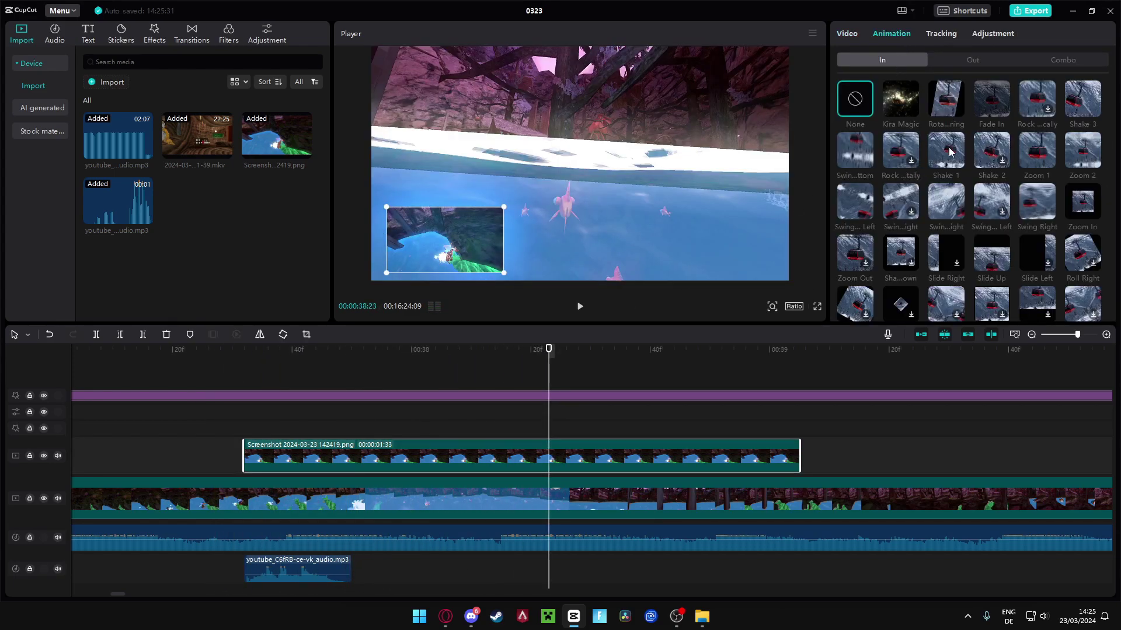
{"action": "left_click", "coordinate": [937, 93]}
{"action": "scroll", "coordinate": [1045, 195], "scroll_direction": "down", "scroll_amount": 2}
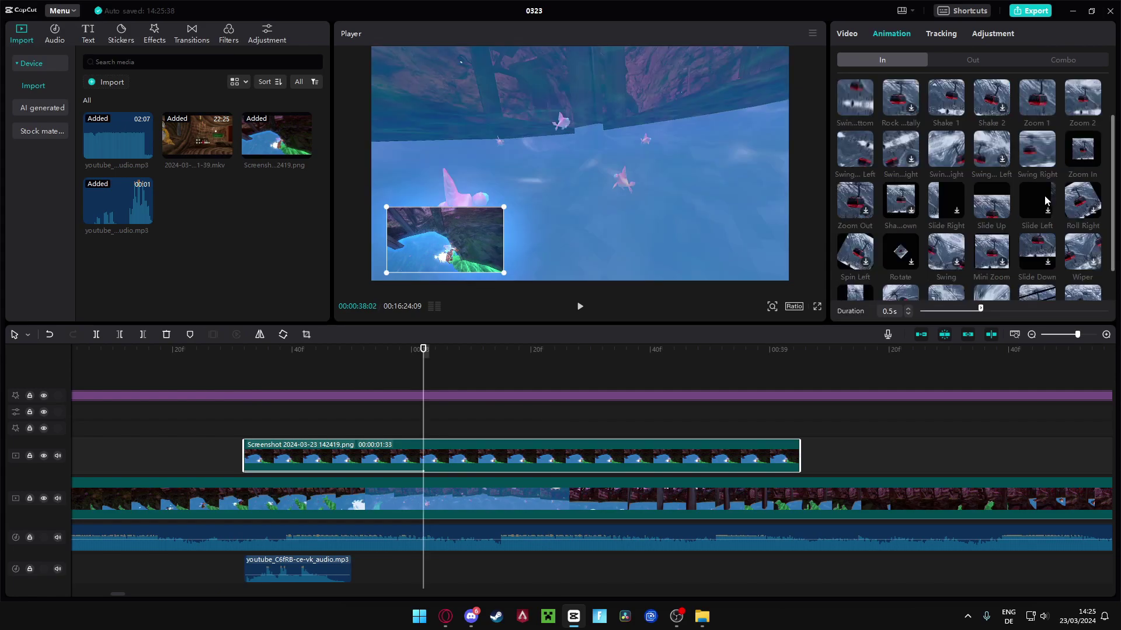
{"action": "left_click", "coordinate": [1052, 61]}
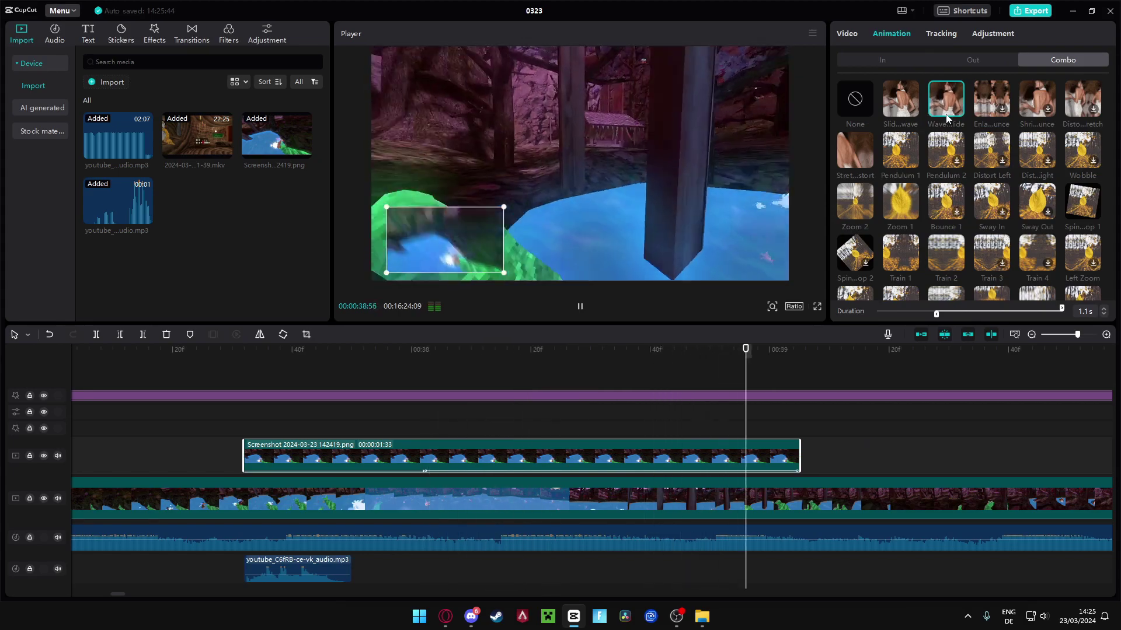
{"action": "left_click", "coordinate": [212, 376]}
{"action": "key", "text": "space"}
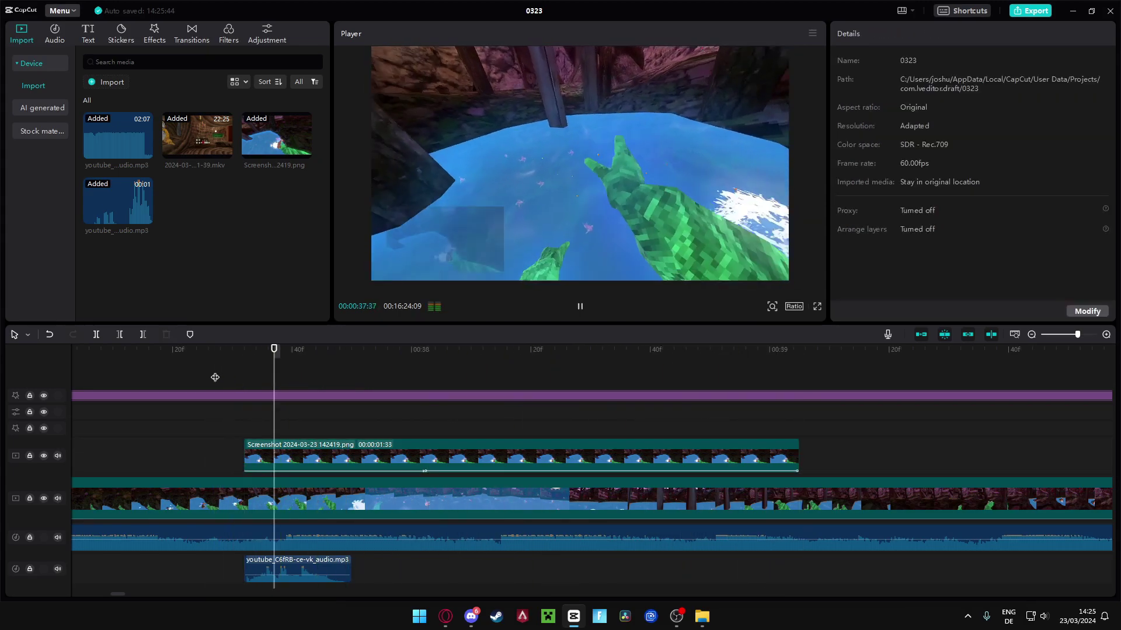
Drop the screenshot's In animation and extend its wave-slide Combo animation to 1.6 s, covering the whole clip
{"action": "left_click", "coordinate": [892, 62]}
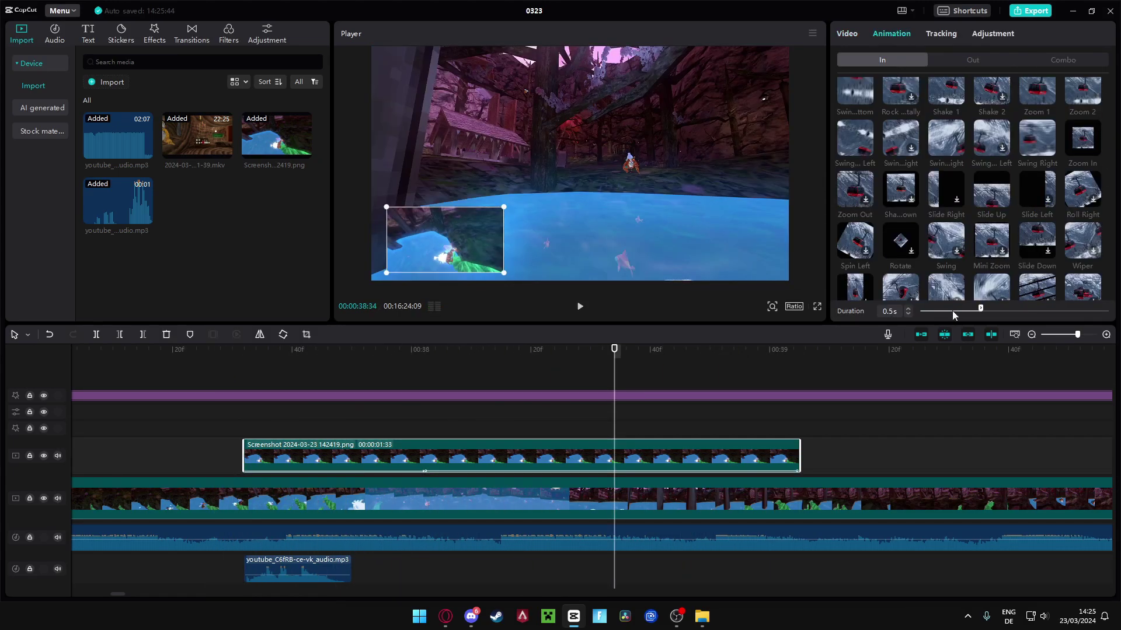
{"action": "left_click", "coordinate": [225, 411]}
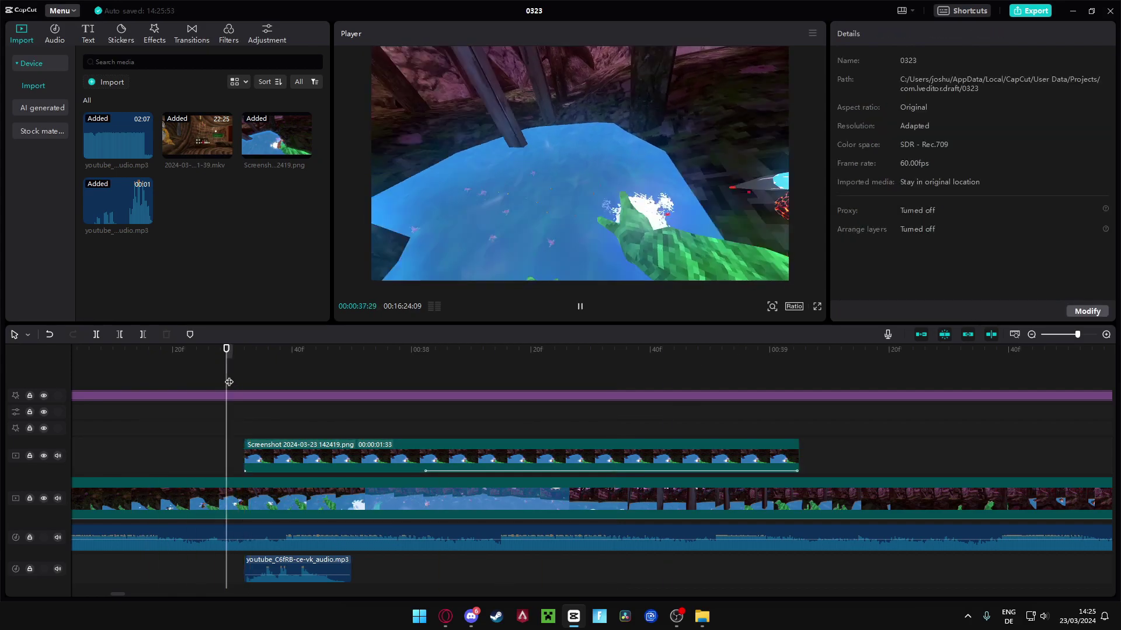
{"action": "left_click", "coordinate": [872, 104]}
{"action": "left_click", "coordinate": [1051, 63]}
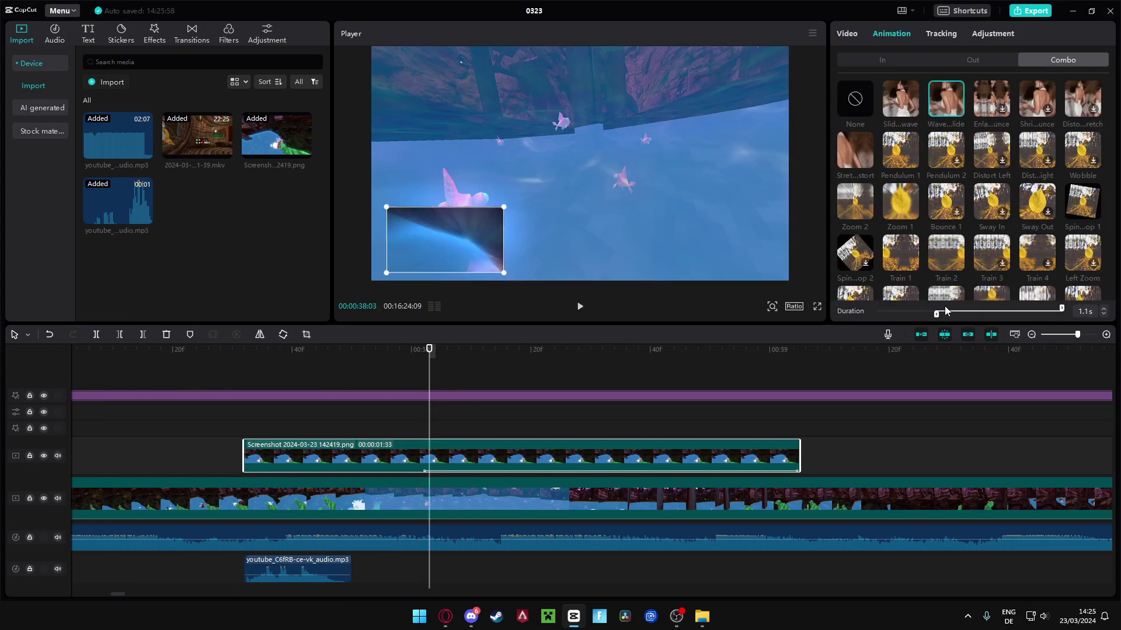
{"action": "left_click_drag", "start_coordinate": [919, 314], "coordinate": [876, 314]}
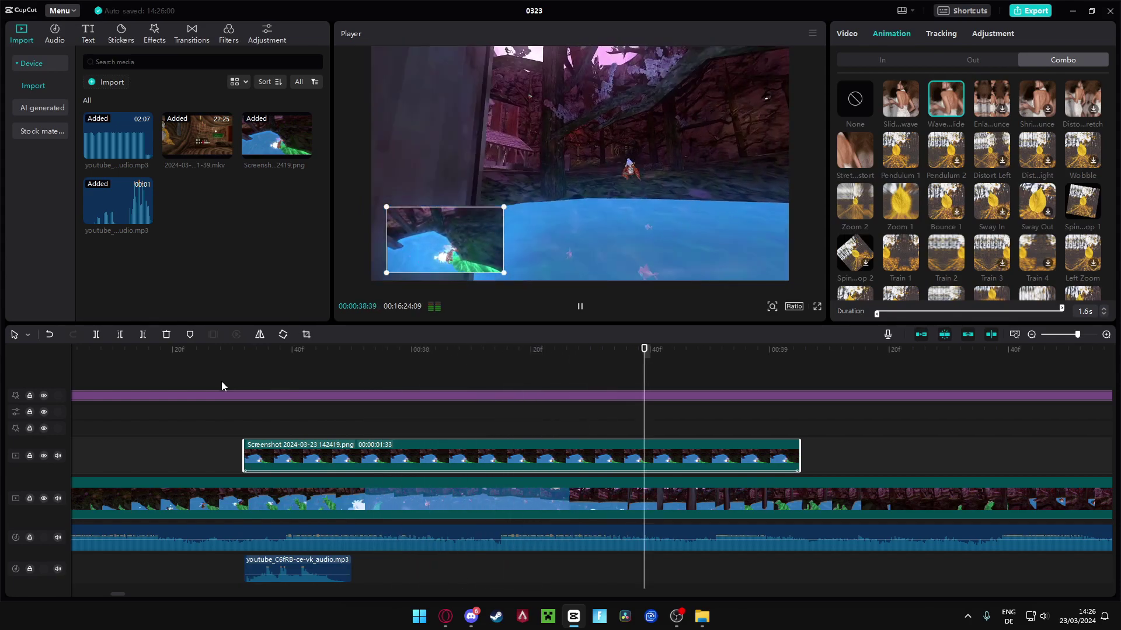
{"action": "left_click_drag", "start_coordinate": [216, 385], "coordinate": [149, 383]}
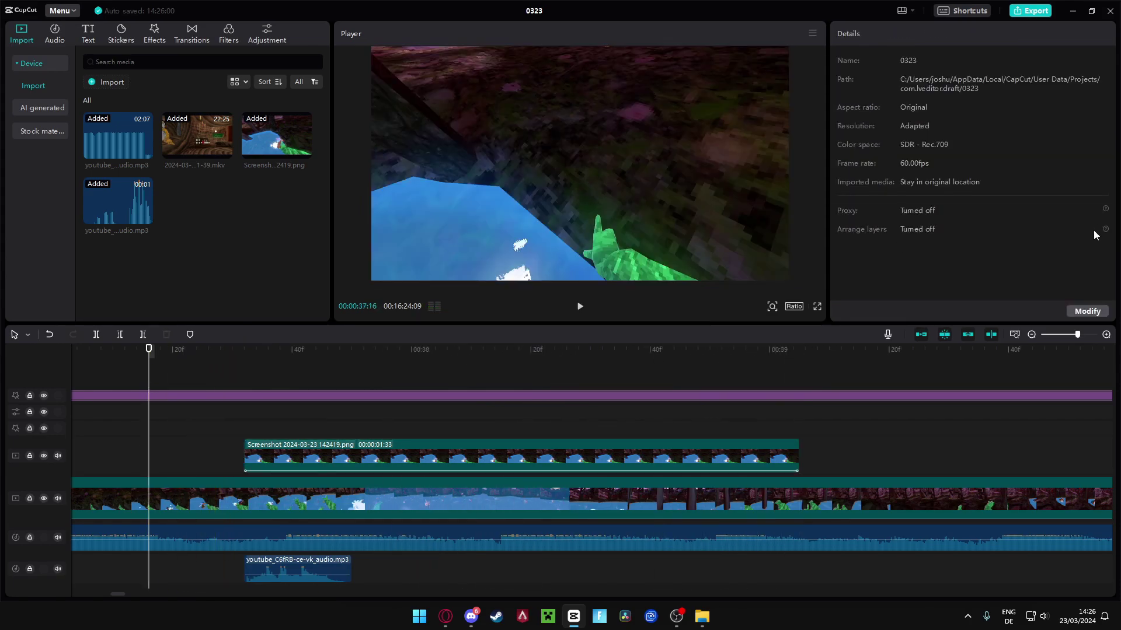
Split the main clip at 01:48, delete all footage after it, and trim the music's end to about 01:49
{"action": "left_click", "coordinate": [1069, 336]}
{"action": "key", "text": "space"}
{"action": "left_click", "coordinate": [114, 353]}
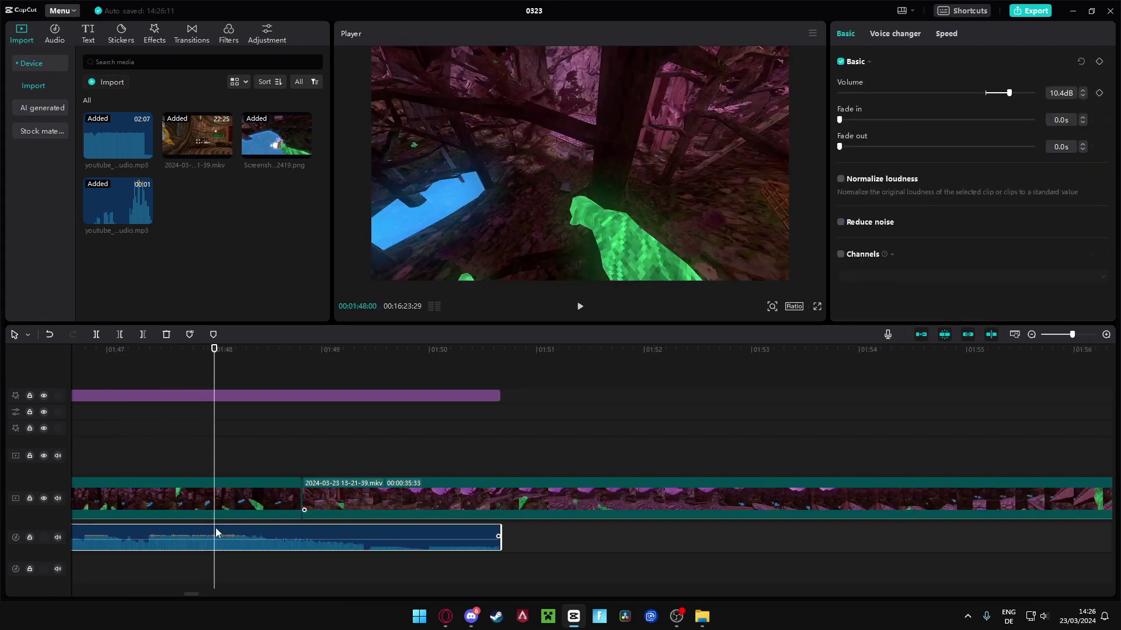
{"action": "left_click", "coordinate": [215, 485]}
{"action": "key", "text": "ctrl+b"}
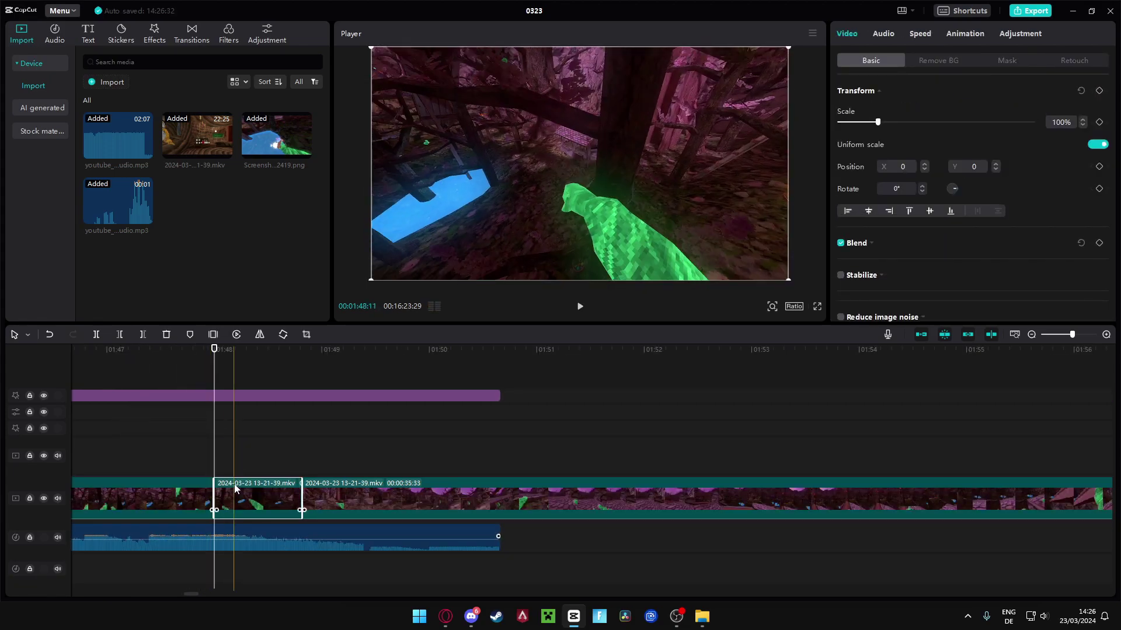
{"action": "key", "text": "Delete"}
{"action": "left_click", "coordinate": [264, 485]}
{"action": "key", "text": "Delete"}
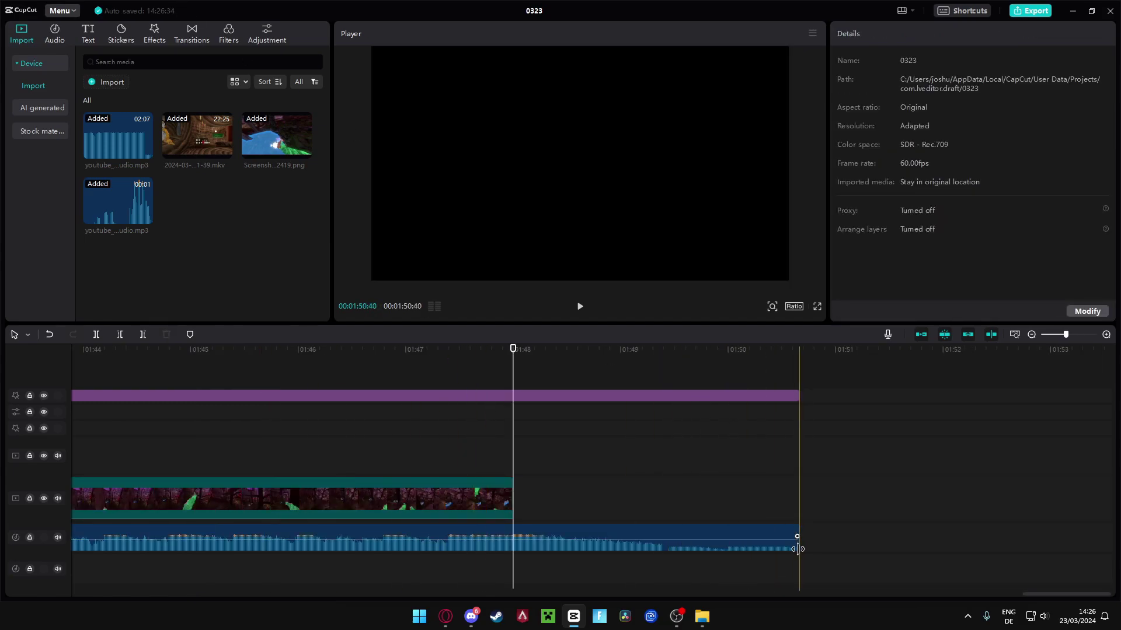
{"action": "left_click", "coordinate": [799, 549]}
{"action": "left_click_drag", "start_coordinate": [795, 550], "coordinate": [707, 551]}
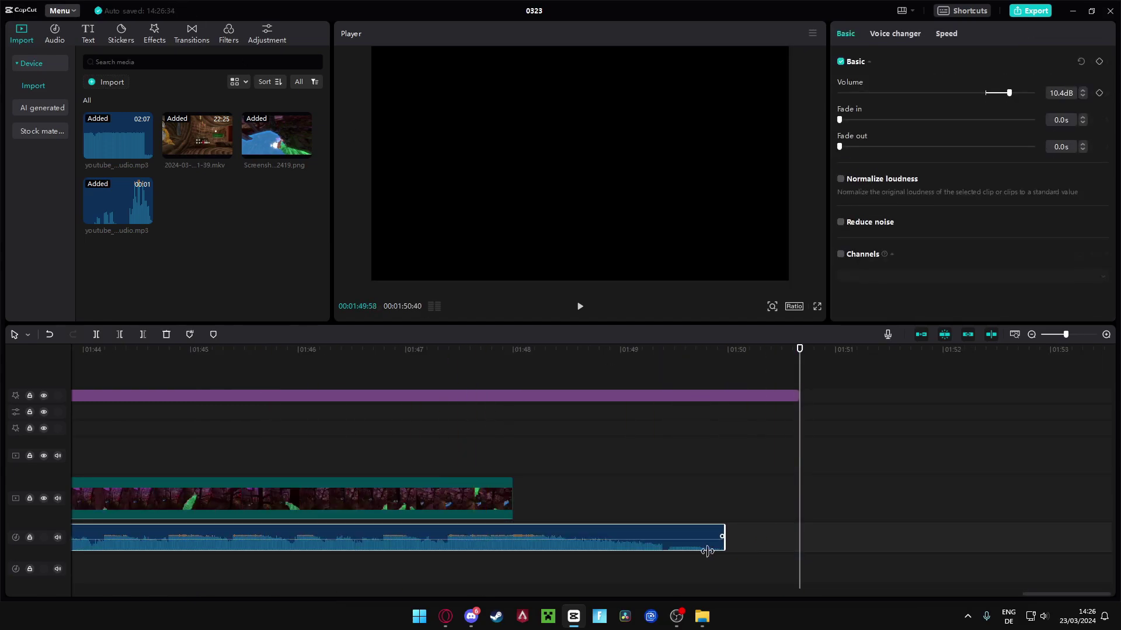
Add a default text clip right after the footage at 01:48 and shorten it to end with the music
{"action": "left_click", "coordinate": [88, 33]}
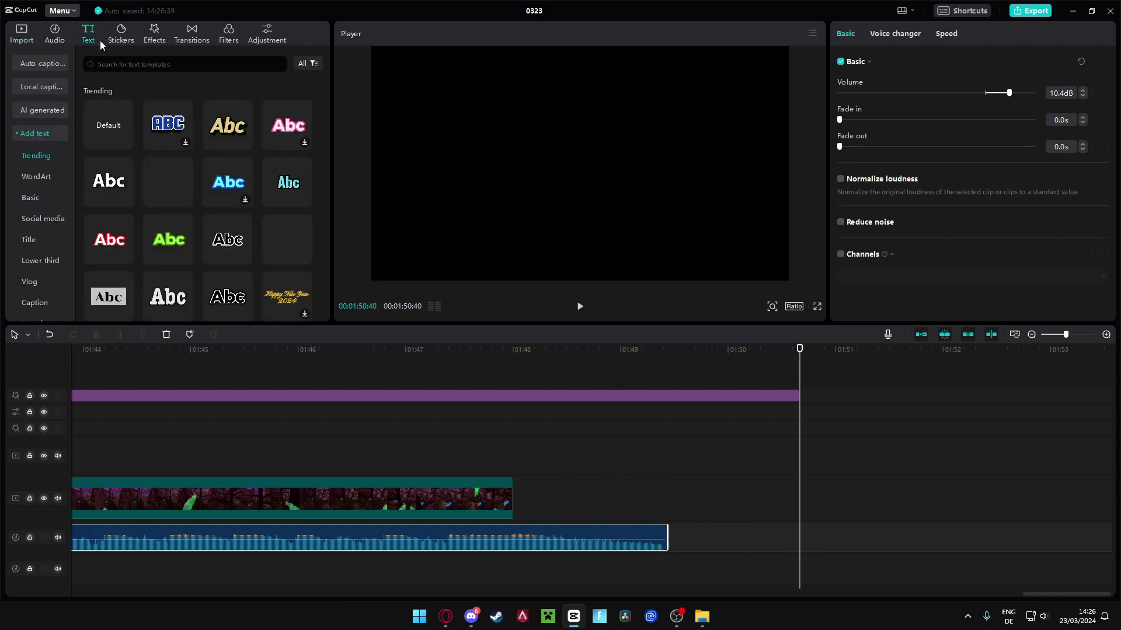
{"action": "left_click_drag", "start_coordinate": [108, 125], "coordinate": [517, 468]}
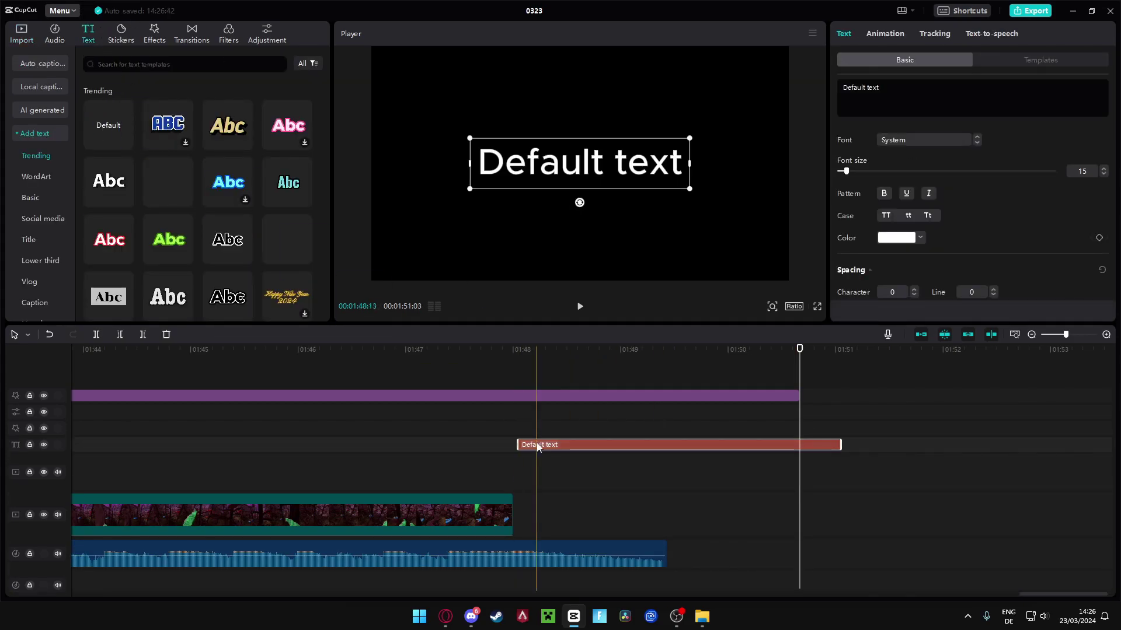
{"action": "left_click_drag", "start_coordinate": [841, 445], "coordinate": [685, 429]}
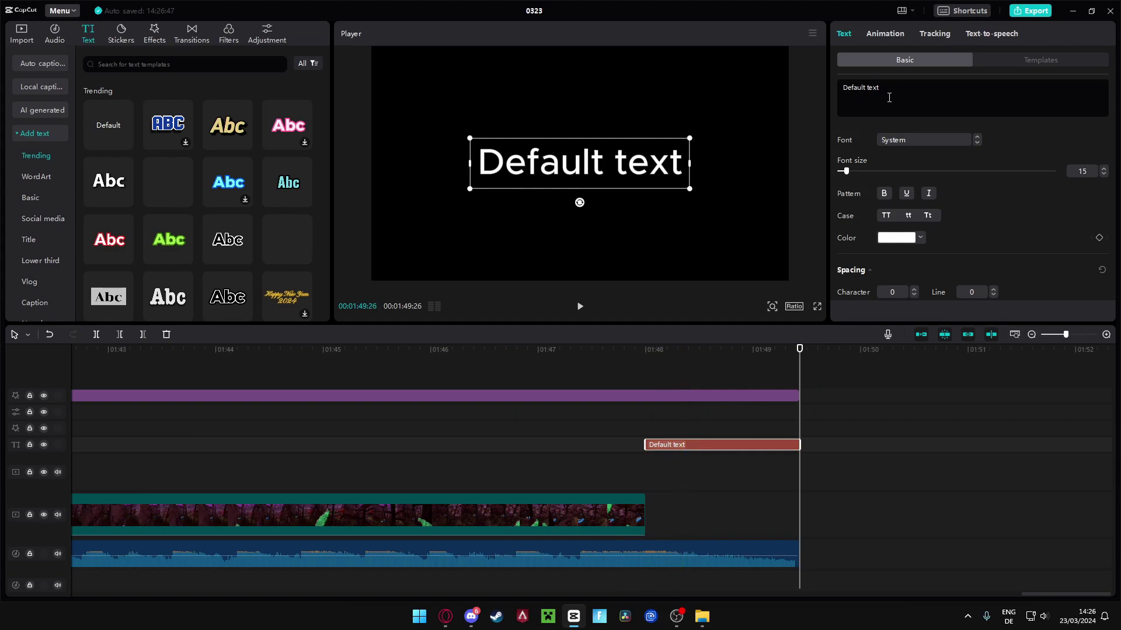
Change the text to "subscribe" and set its font to TS Block
{"action": "left_click_drag", "start_coordinate": [888, 97], "coordinate": [689, 90]}
{"action": "type", "text": "s"}
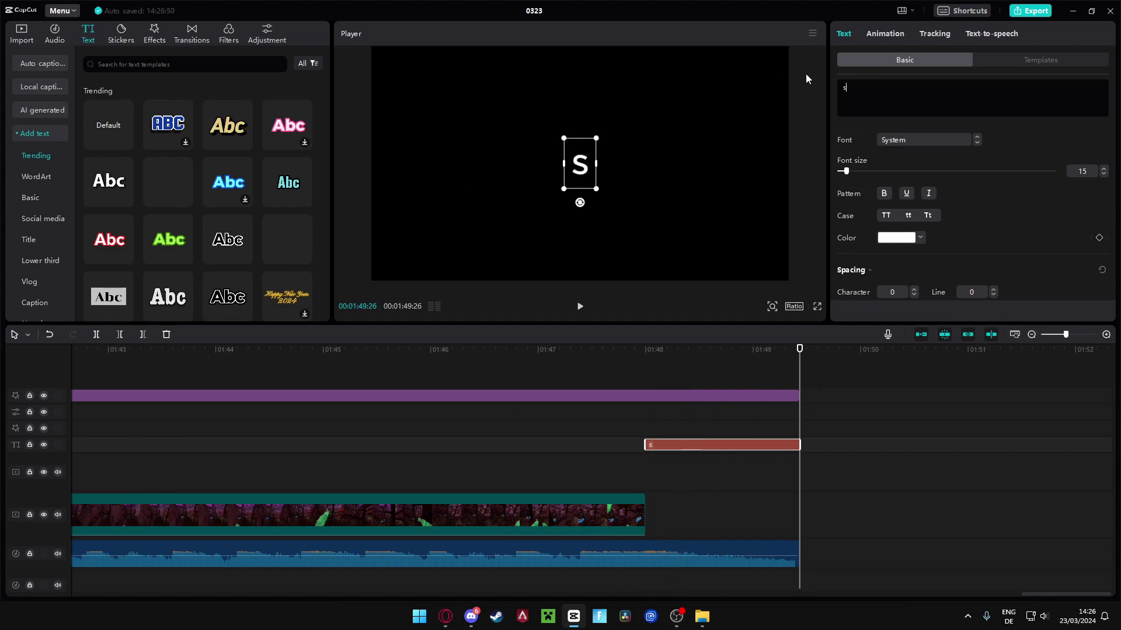
{"action": "type", "text": "ubscri"}
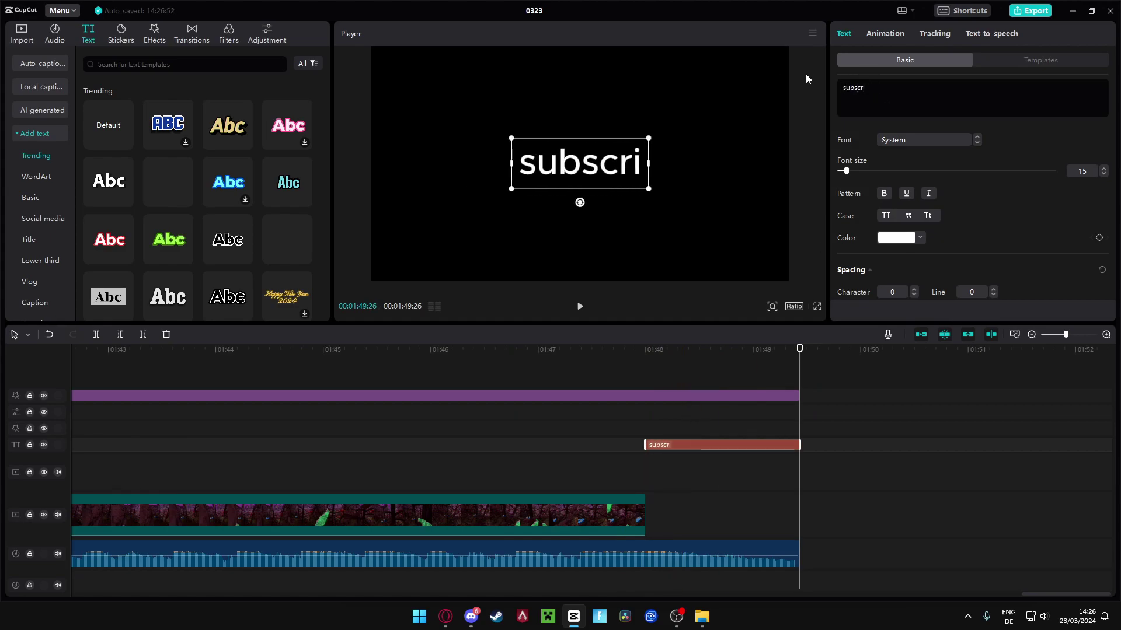
{"action": "type", "text": "be"}
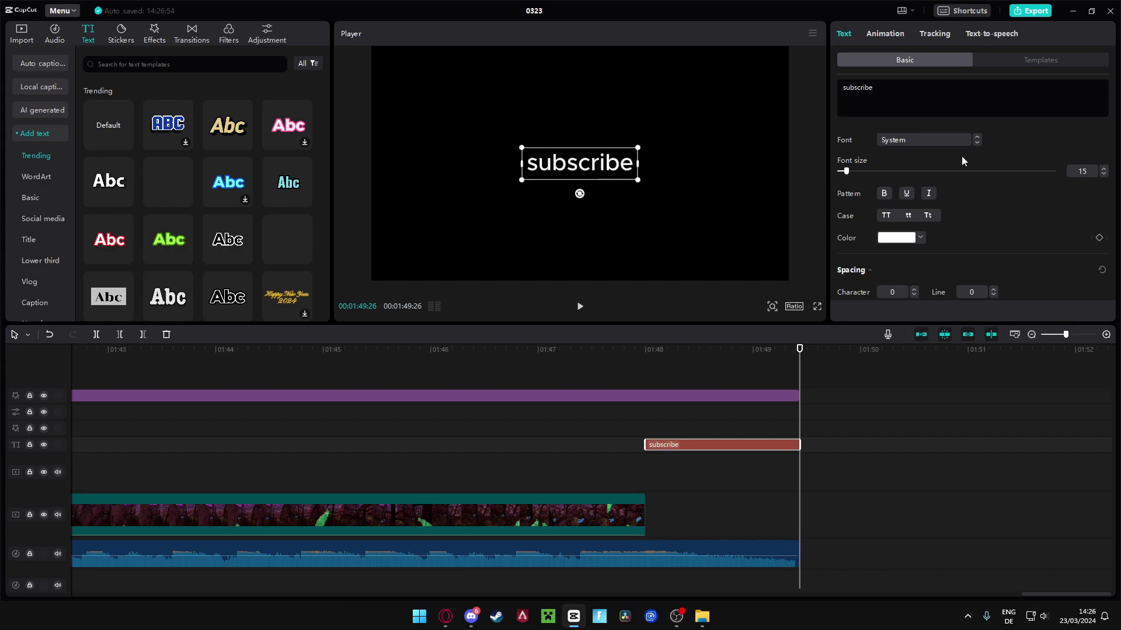
{"action": "left_click", "coordinate": [909, 139]}
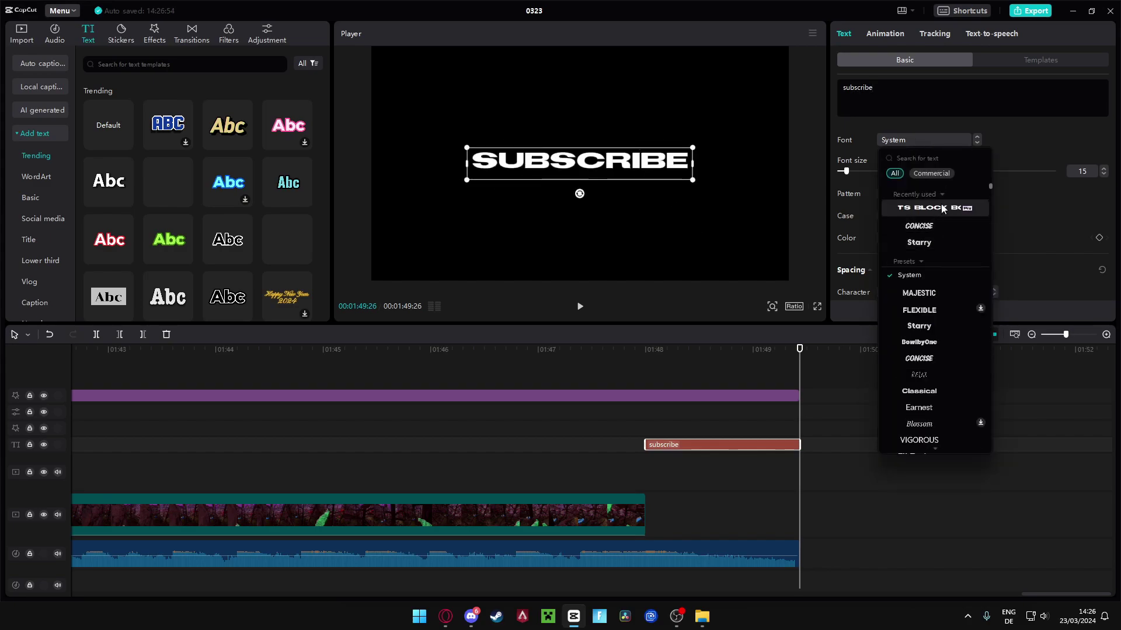
{"action": "left_click", "coordinate": [930, 209]}
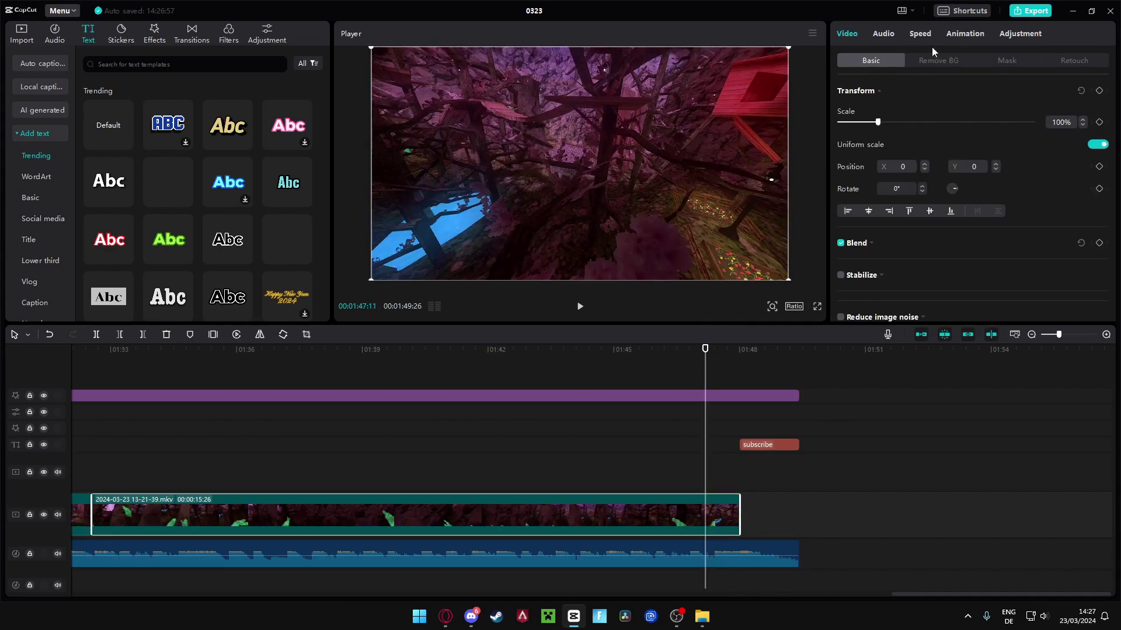
Apply the Fade Out animation to the end of the last video clip
{"action": "left_click", "coordinate": [964, 34]}
{"action": "left_click", "coordinate": [948, 62]}
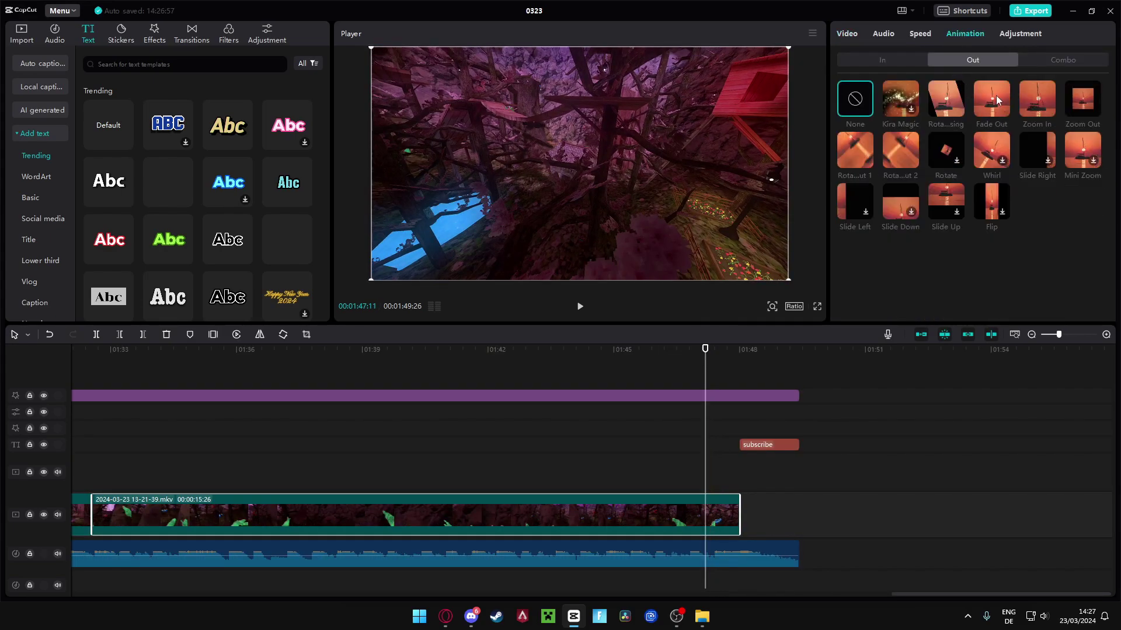
{"action": "left_click", "coordinate": [996, 100]}
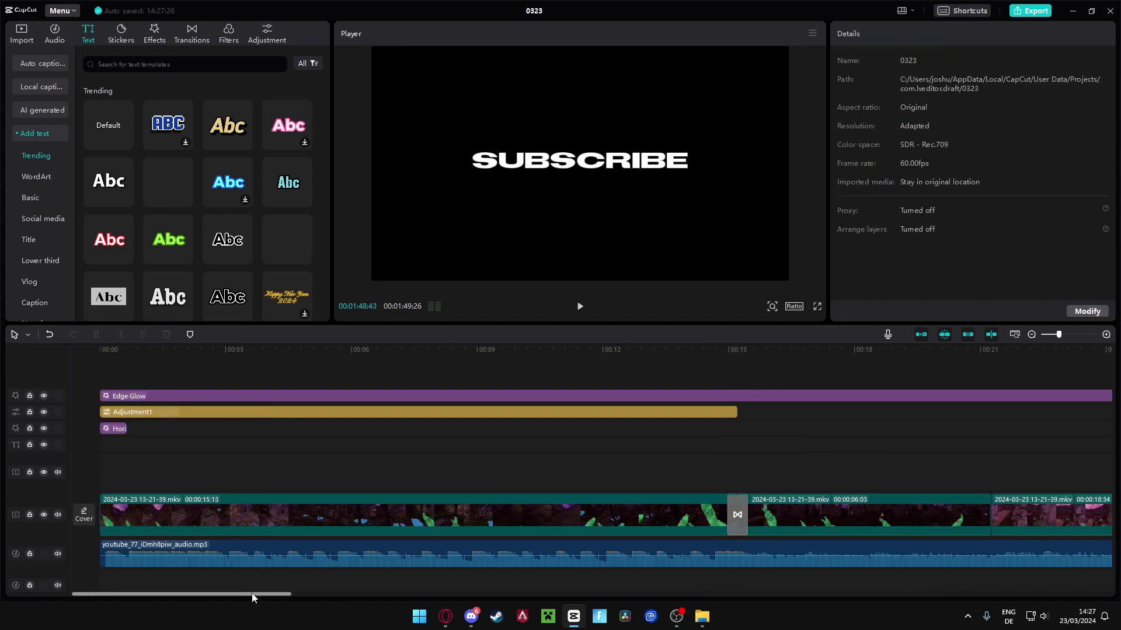
Play the footage around the cut at about 00:21 to review it
{"action": "left_click_drag", "start_coordinate": [258, 590], "coordinate": [394, 585]}
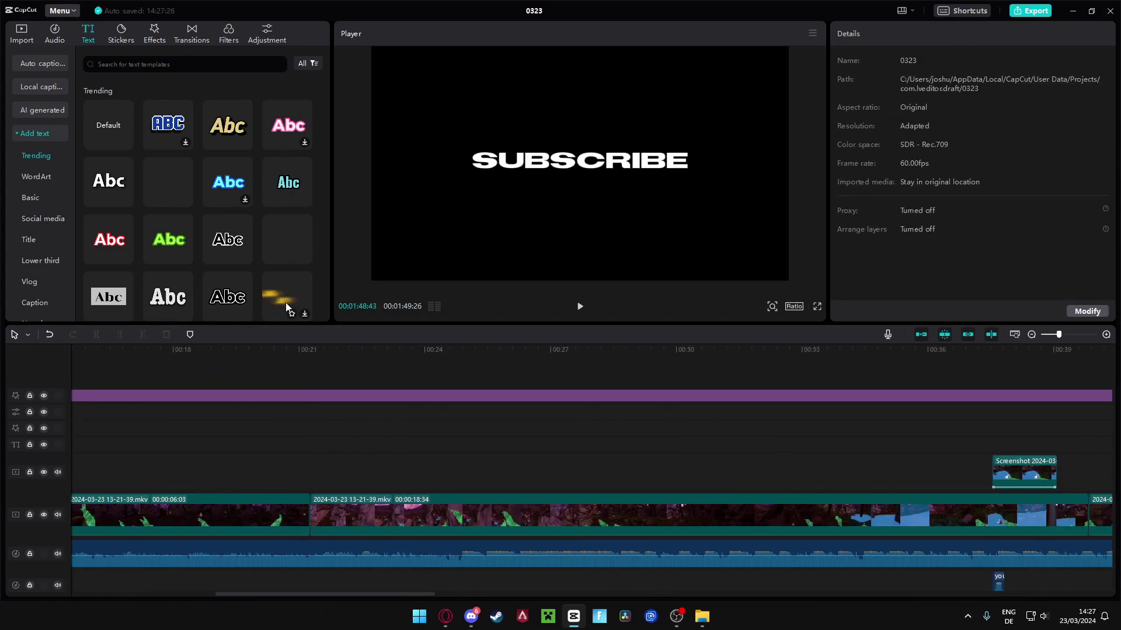
{"action": "left_click", "coordinate": [296, 353]}
{"action": "key", "text": "space"}
{"action": "key", "text": "space"}
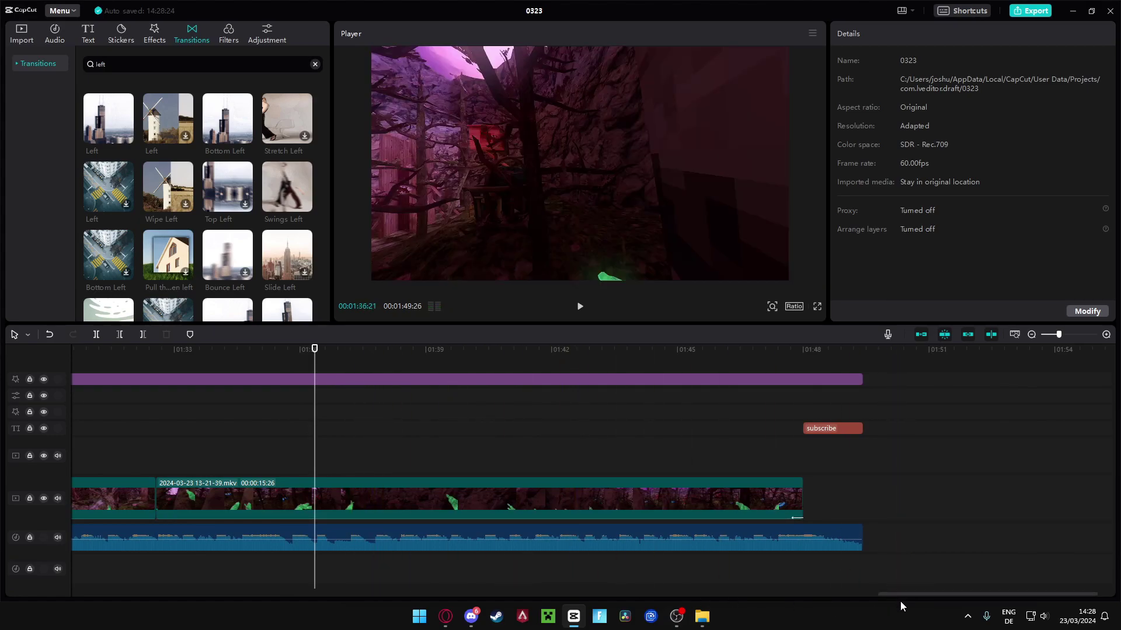
Turn on motion blur for the first video clip and set its blur to 50
{"action": "left_click_drag", "start_coordinate": [900, 594], "coordinate": [93, 594]}
{"action": "left_click", "coordinate": [135, 354]}
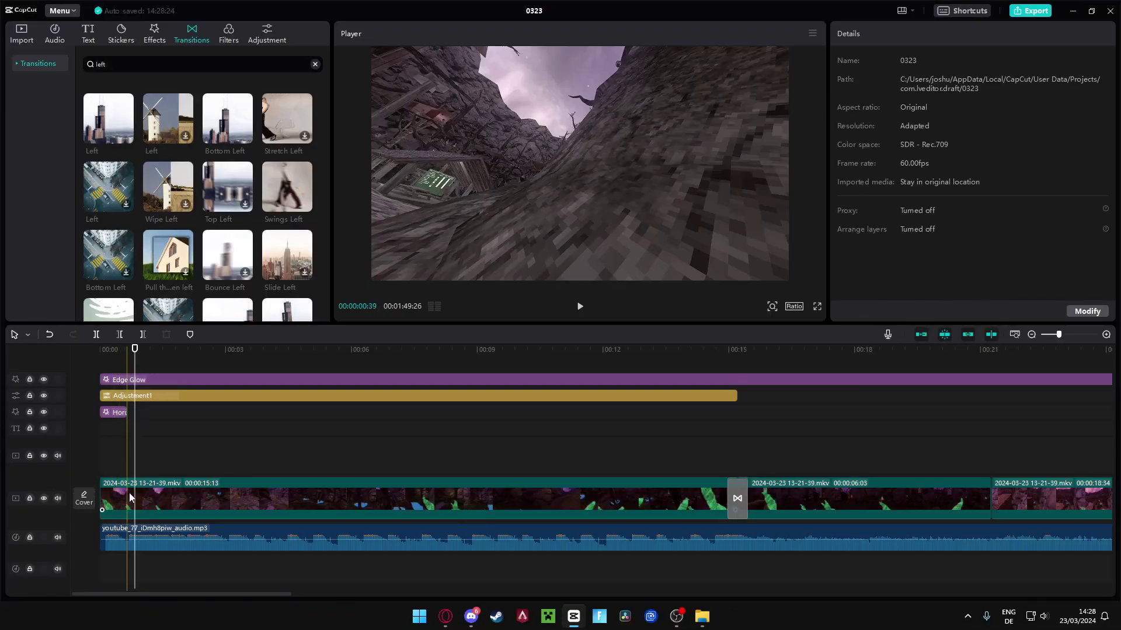
{"action": "left_click", "coordinate": [128, 492]}
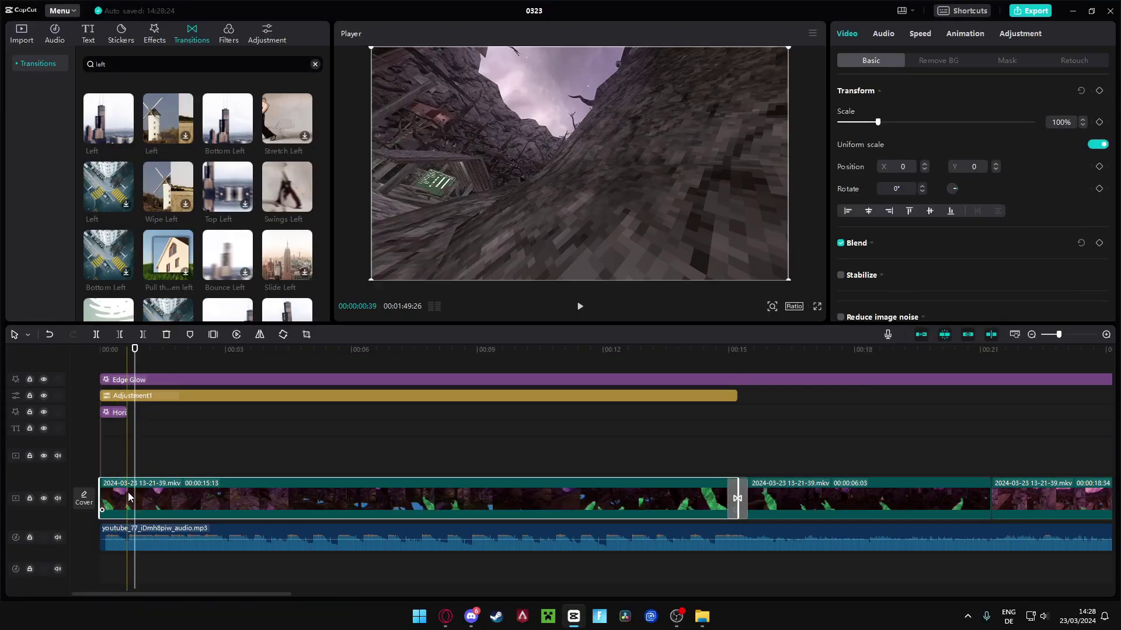
{"action": "scroll", "coordinate": [905, 181], "scroll_direction": "down", "scroll_amount": 2}
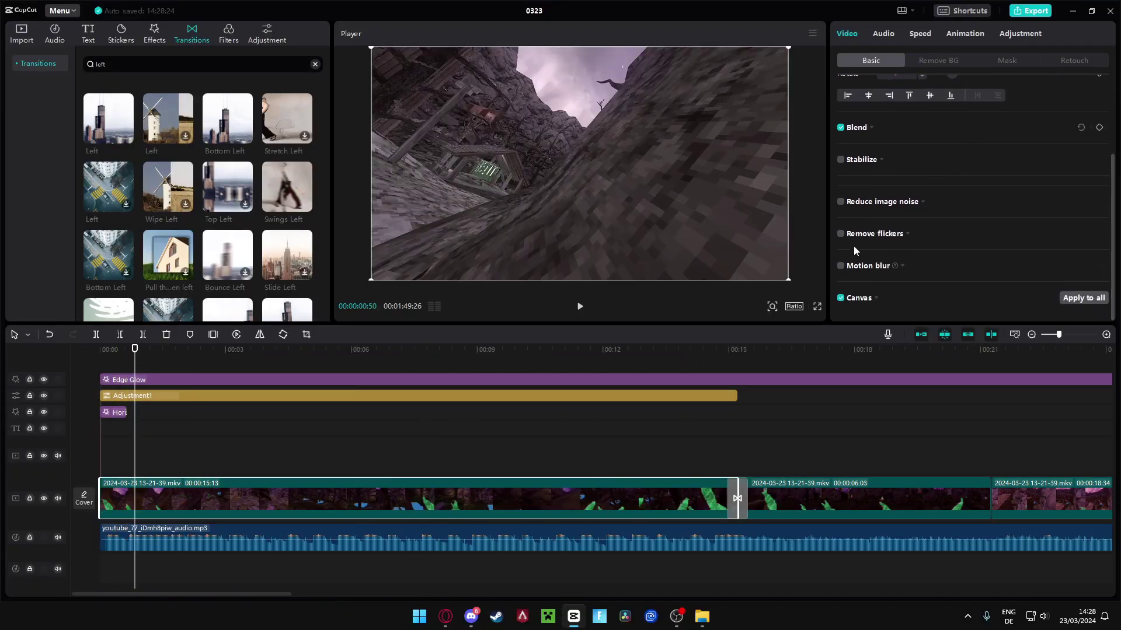
{"action": "left_click", "coordinate": [841, 265]}
{"action": "scroll", "coordinate": [1000, 224], "scroll_direction": "down", "scroll_amount": 2}
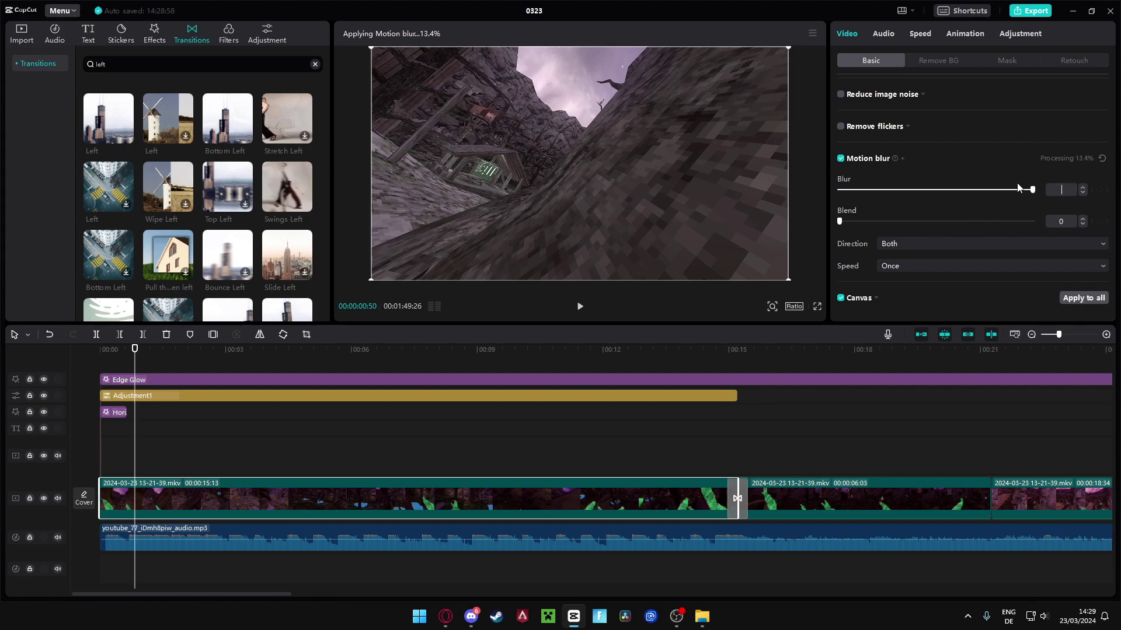
{"action": "key", "text": "Return"}
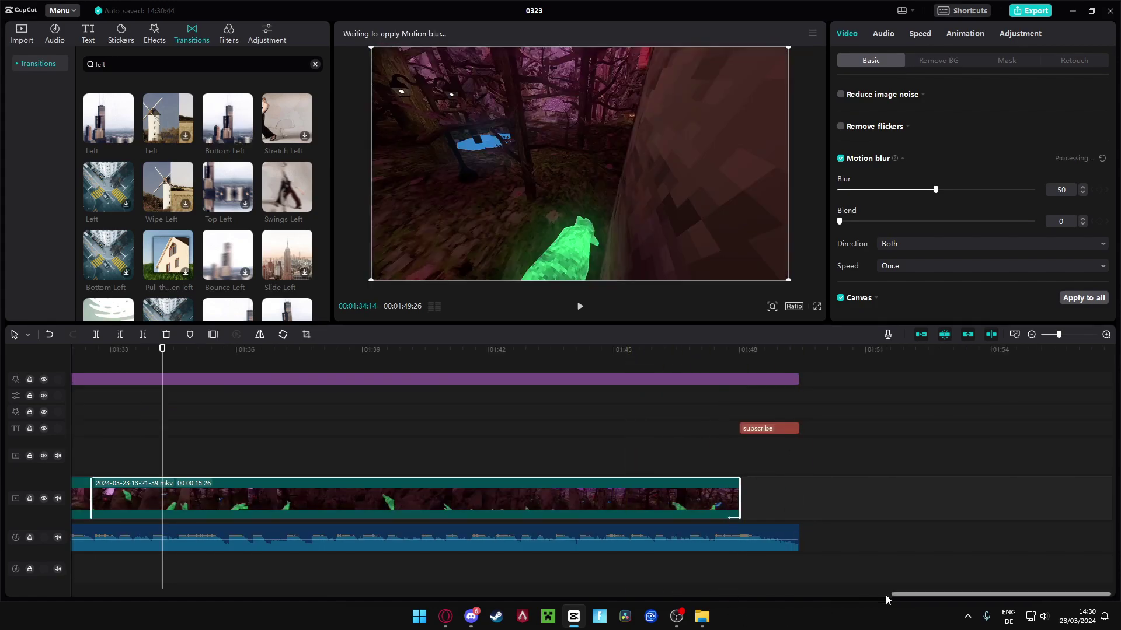
Move the playhead to the effect clip at about 01:05 and check that frame in the full-screen preview
{"action": "left_click_drag", "start_coordinate": [907, 601], "coordinate": [87, 601]}
{"action": "left_click", "coordinate": [102, 359]}
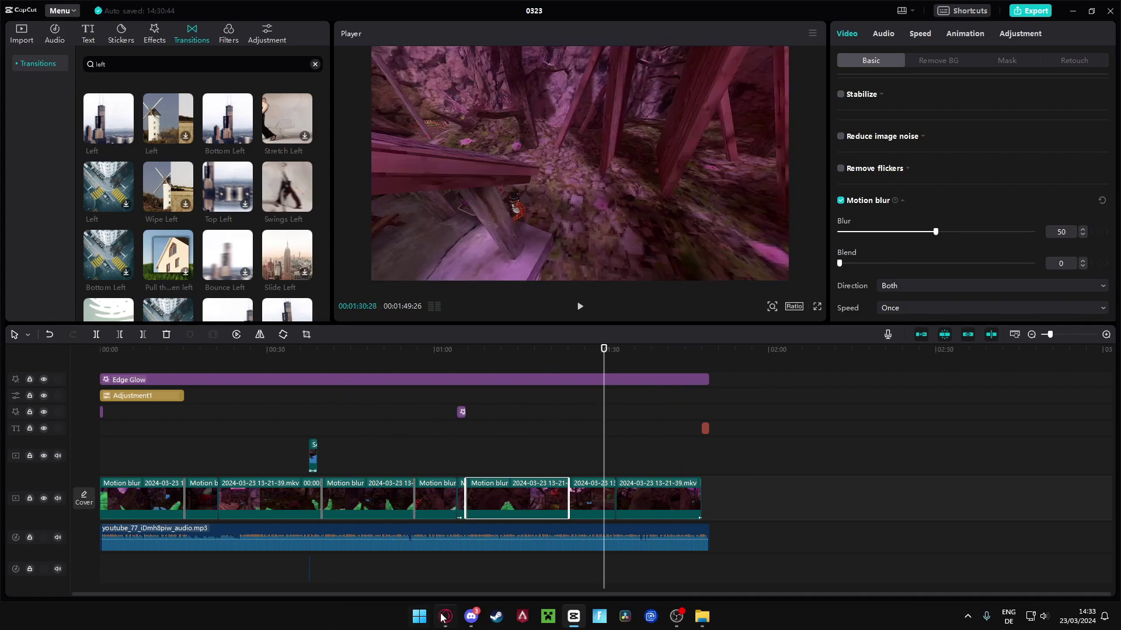
{"action": "mouse_move", "coordinate": [451, 618]}
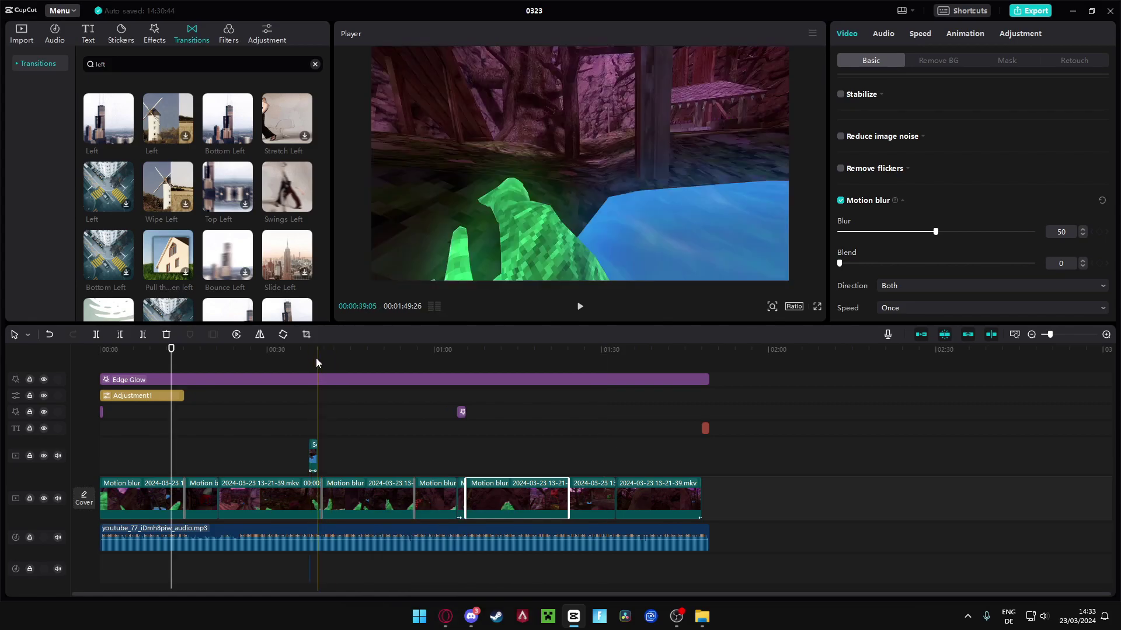
{"action": "left_click", "coordinate": [461, 349]}
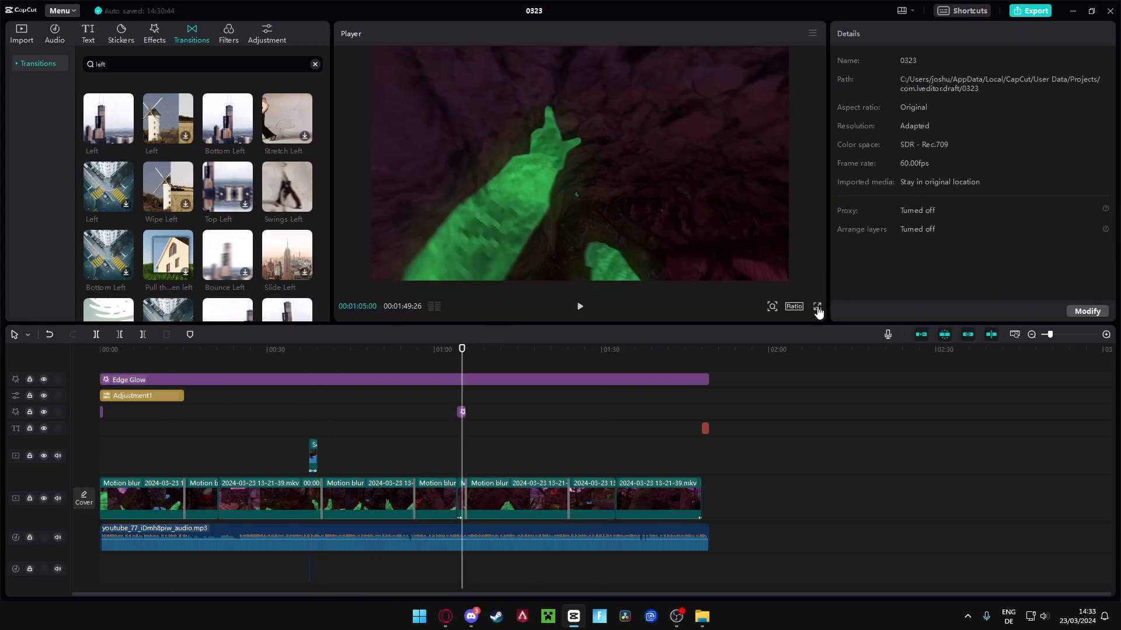
{"action": "left_click", "coordinate": [817, 307]}
{"action": "key", "text": "Left"}
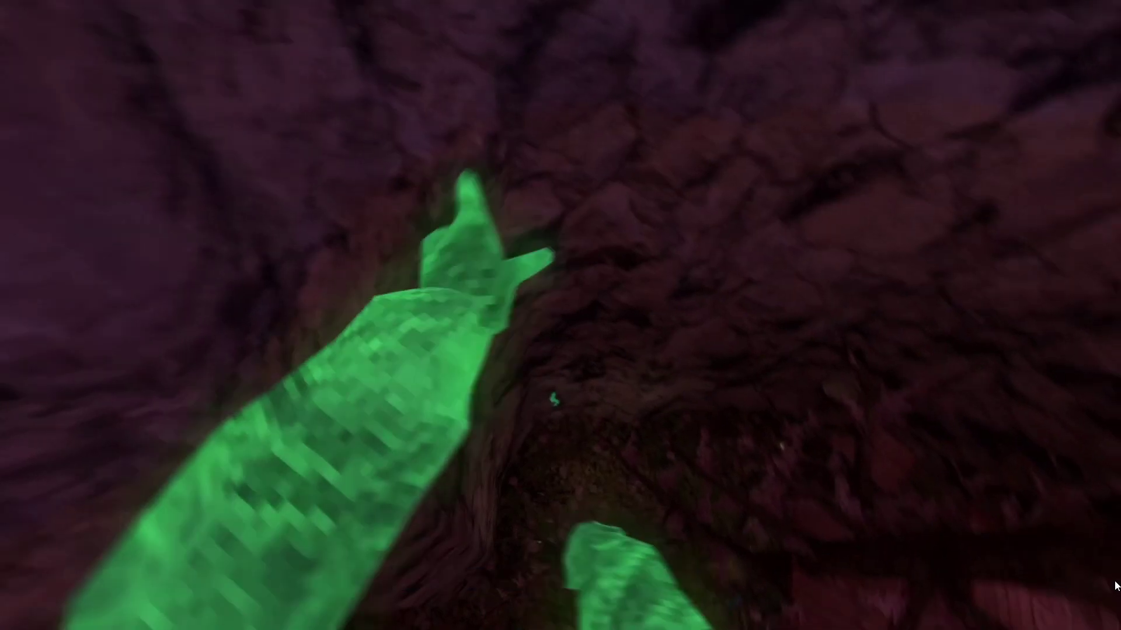
{"action": "key", "text": "Escape"}
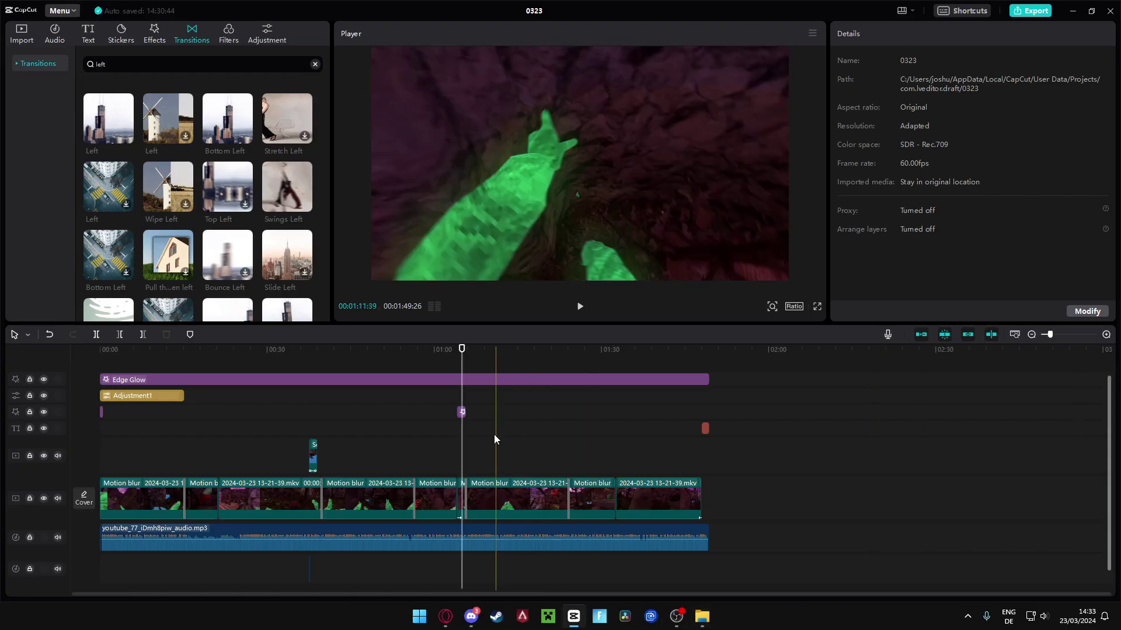
Delete the short effect clip at about 01:05 and capture a screenshot of the frame in full-screen preview
{"action": "left_click", "coordinate": [461, 413]}
{"action": "key", "text": "Delete"}
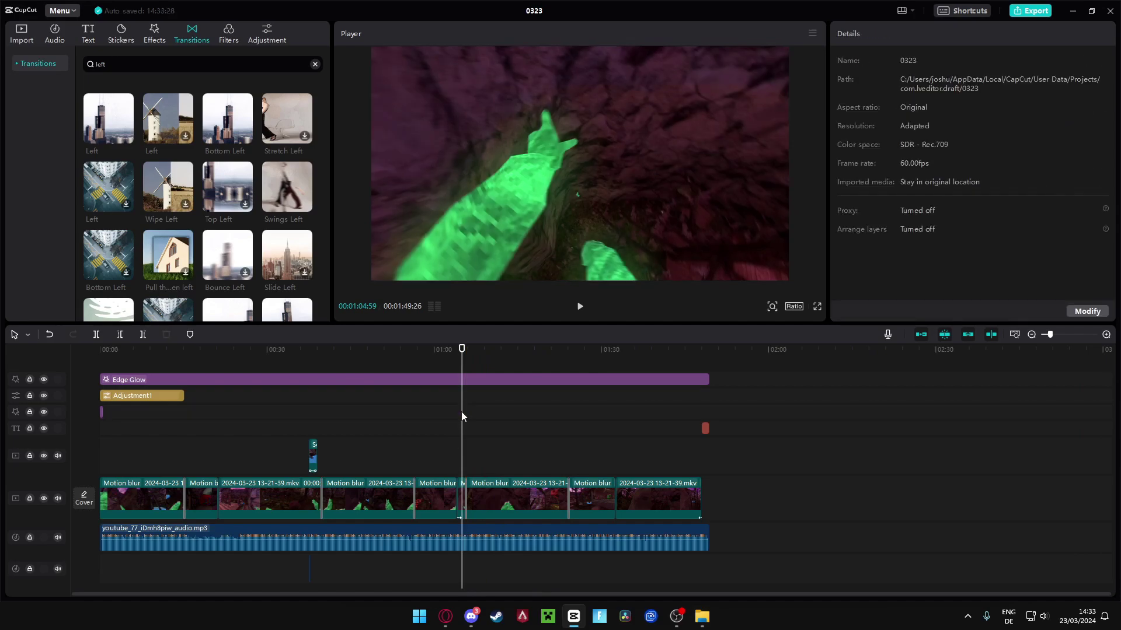
{"action": "left_click", "coordinate": [817, 307]}
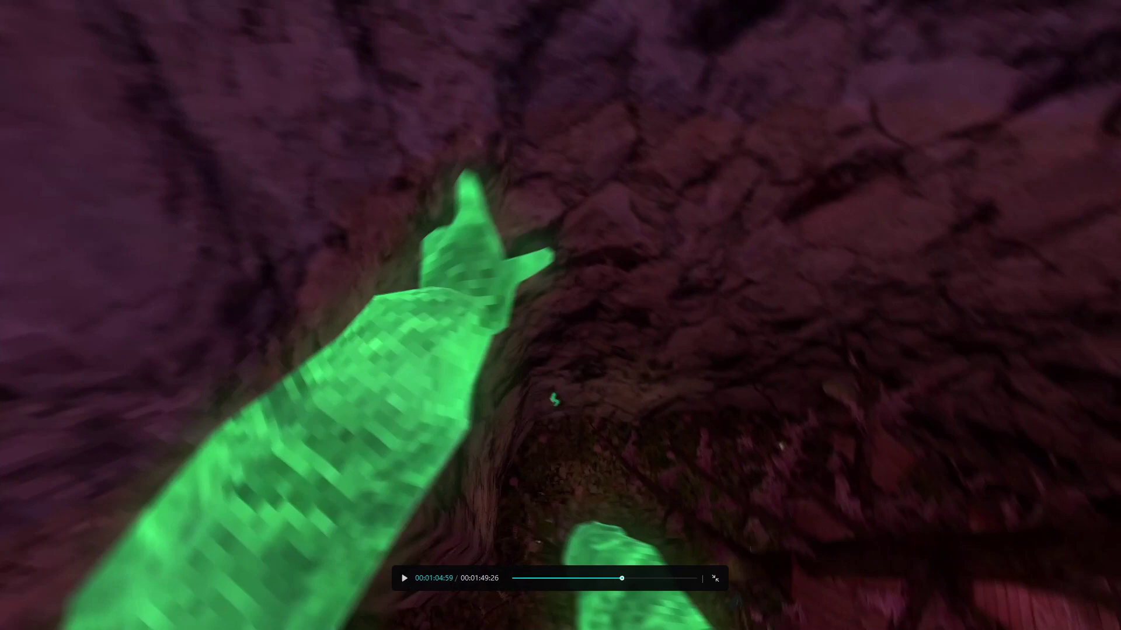
{"action": "key", "text": "shift+super+s"}
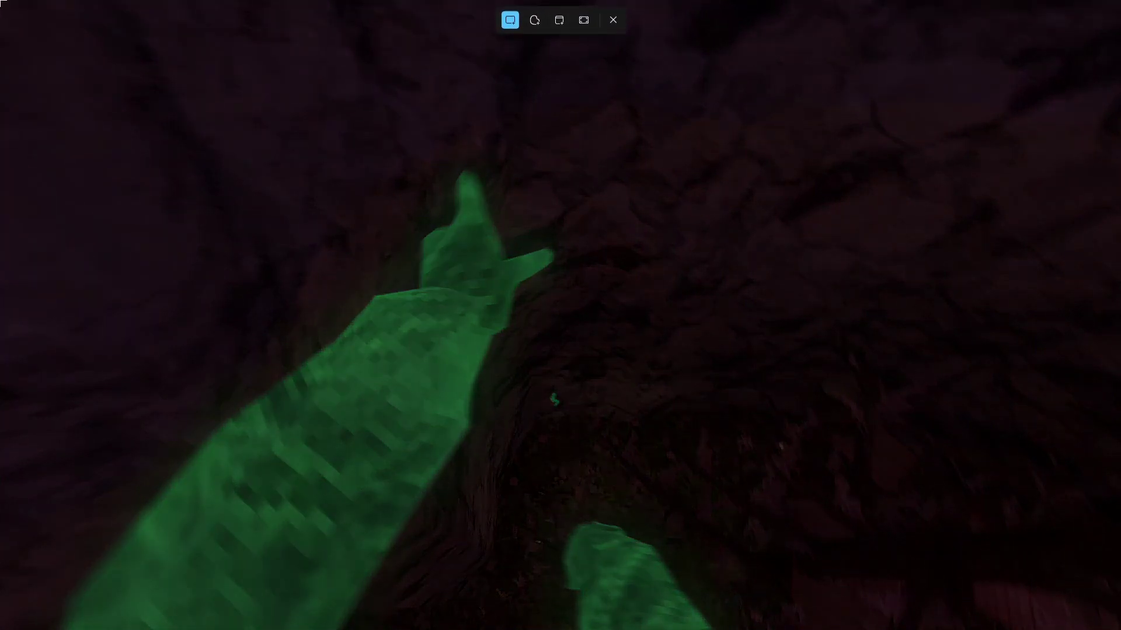
{"action": "key", "text": "Escape"}
{"action": "key", "text": "Escape"}
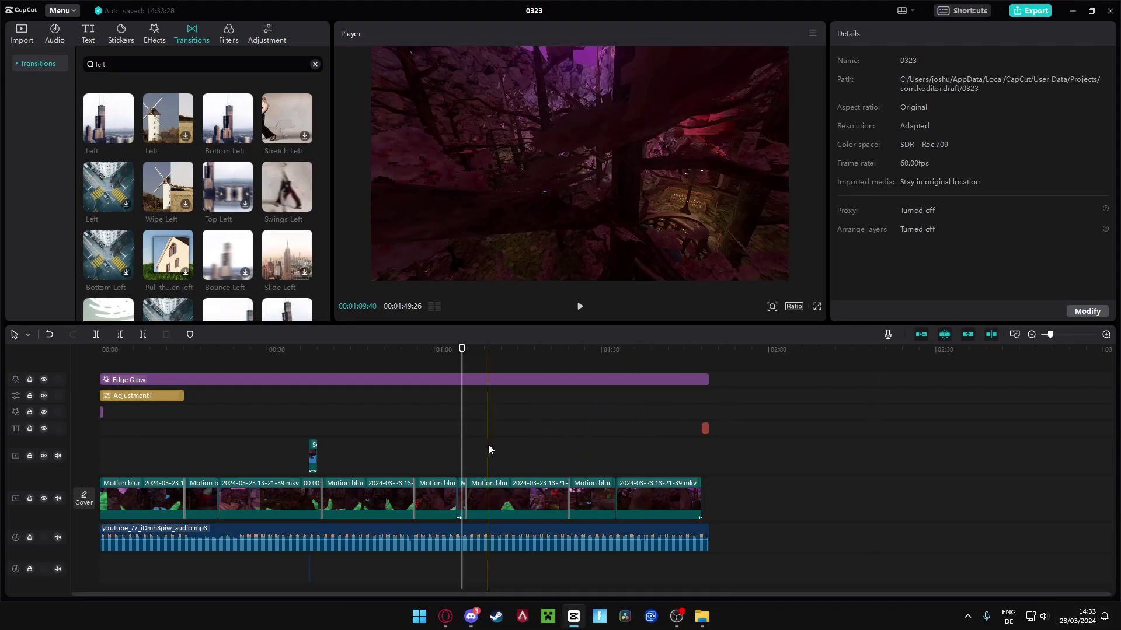
Restore the deleted effect clip at about 01:05 and play the footage around it
{"action": "left_click", "coordinate": [453, 378]}
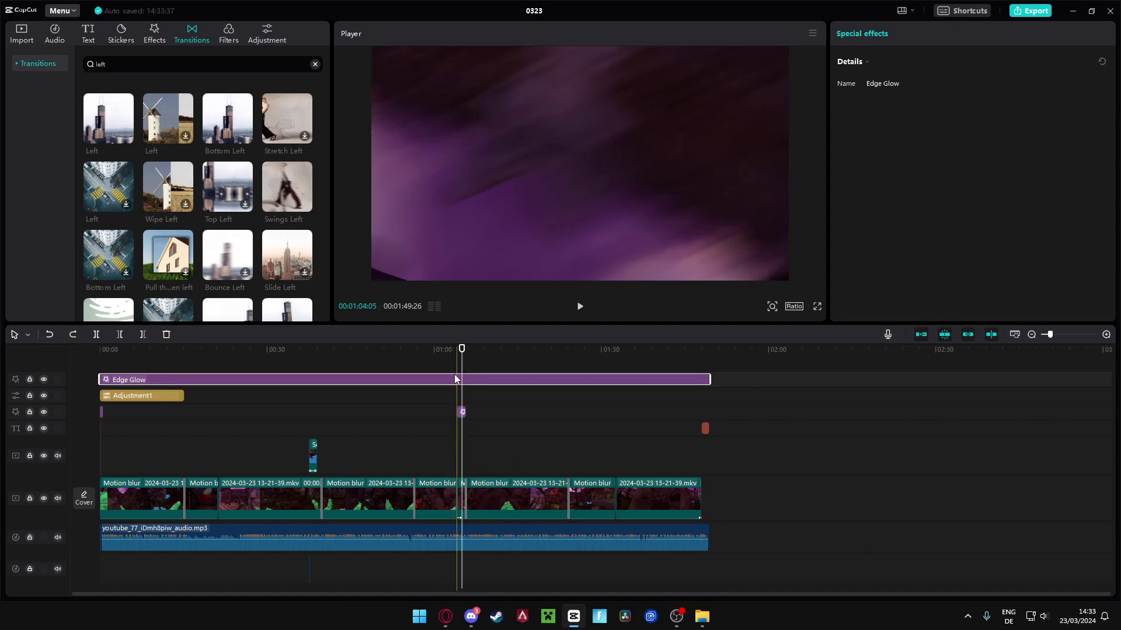
{"action": "key", "text": "space"}
{"action": "key", "text": "space"}
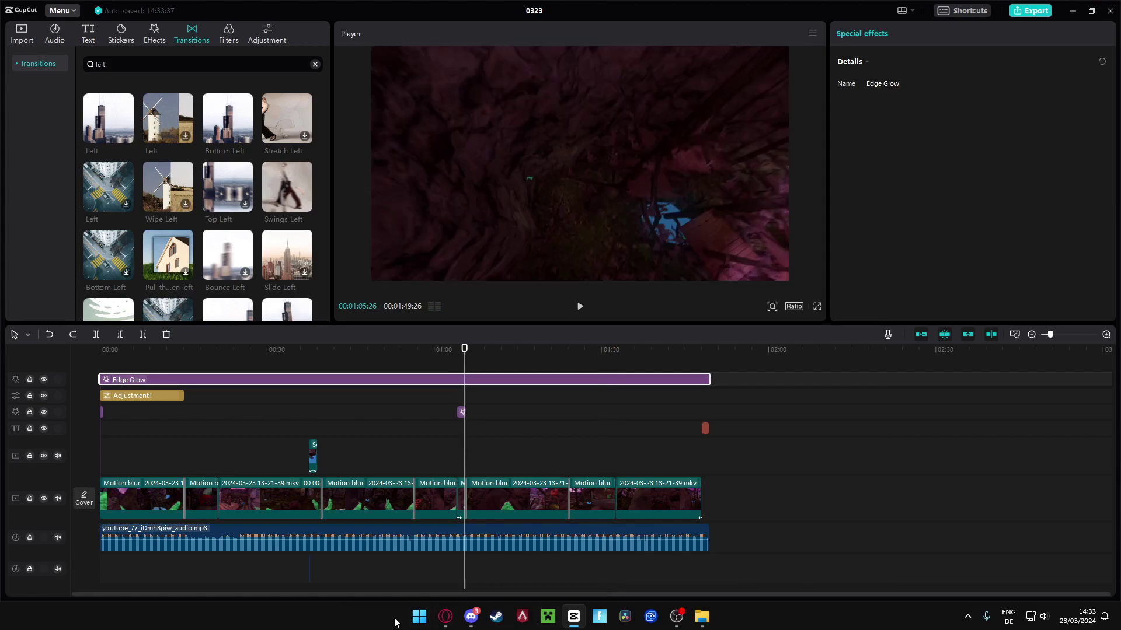
Switch to the browser, open canva.com in a new tab and create a blank YouTube Thumbnail design
{"action": "left_click", "coordinate": [446, 616]}
{"action": "left_click", "coordinate": [286, 8]}
{"action": "type", "text": "canva.com"}
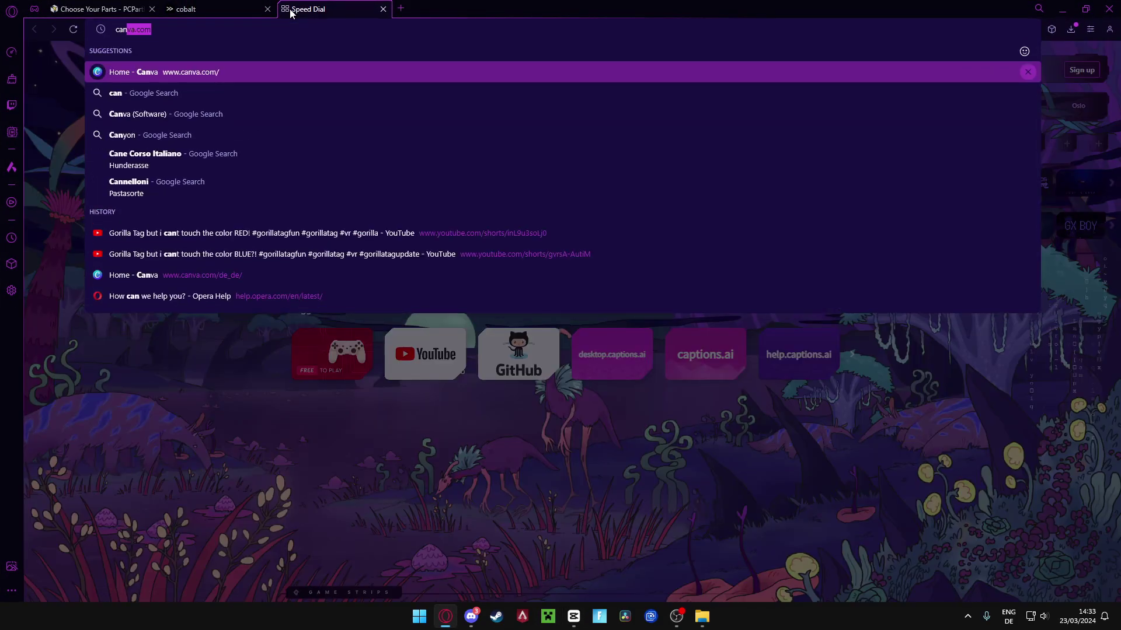
{"action": "key", "text": "Return"}
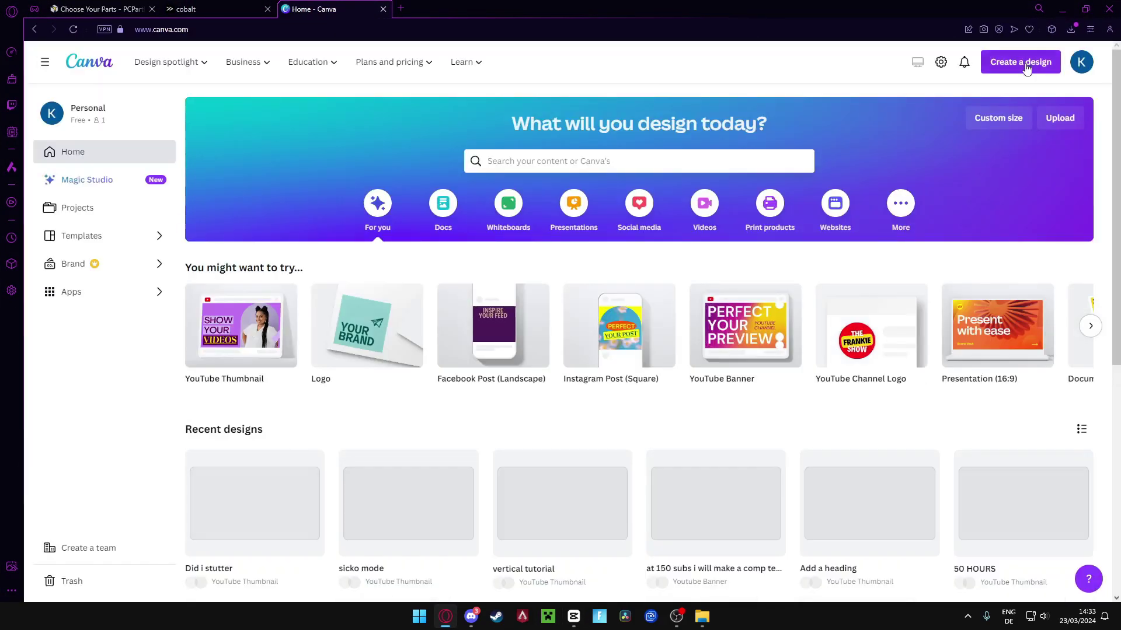
{"action": "left_click", "coordinate": [1021, 61]}
{"action": "left_click", "coordinate": [982, 137]}
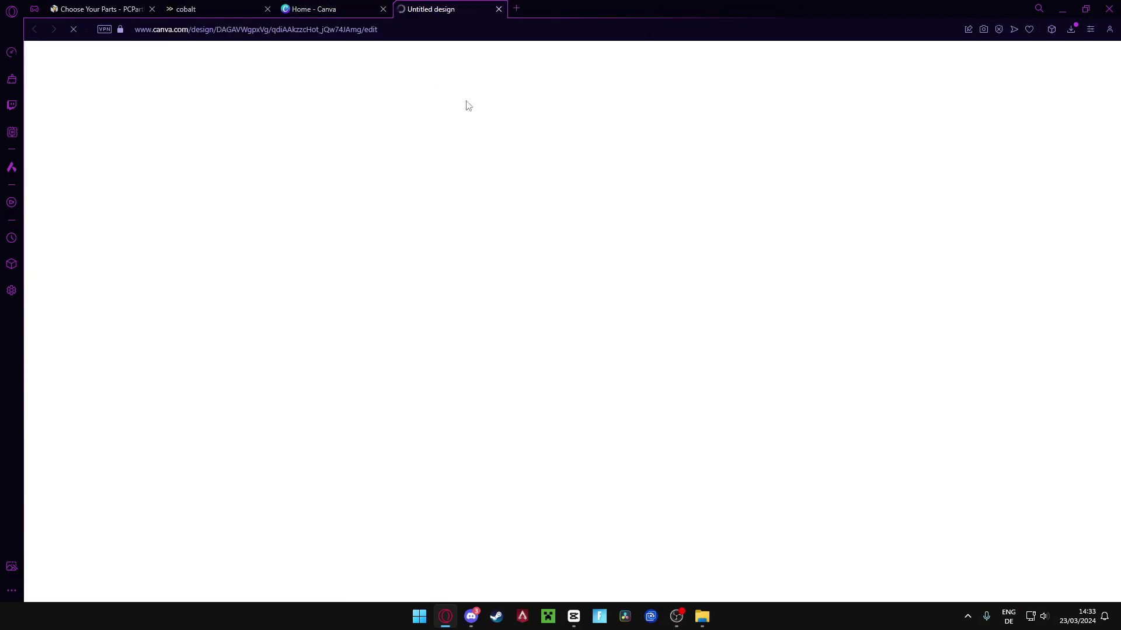
Import the captured gameplay screenshot into the design and enlarge it to fill the 1,280 by 720 canvas
{"action": "key", "text": "alt+Tab"}
{"action": "left_click_drag", "start_coordinate": [521, 502], "coordinate": [369, 141]}
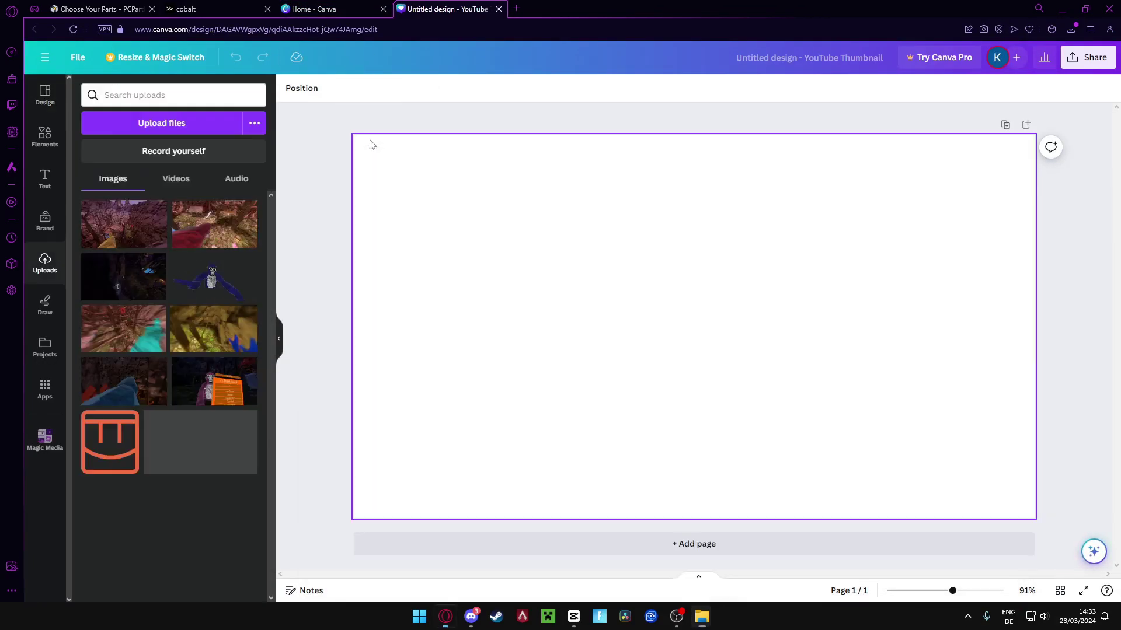
{"action": "left_click_drag", "start_coordinate": [712, 338], "coordinate": [626, 291]}
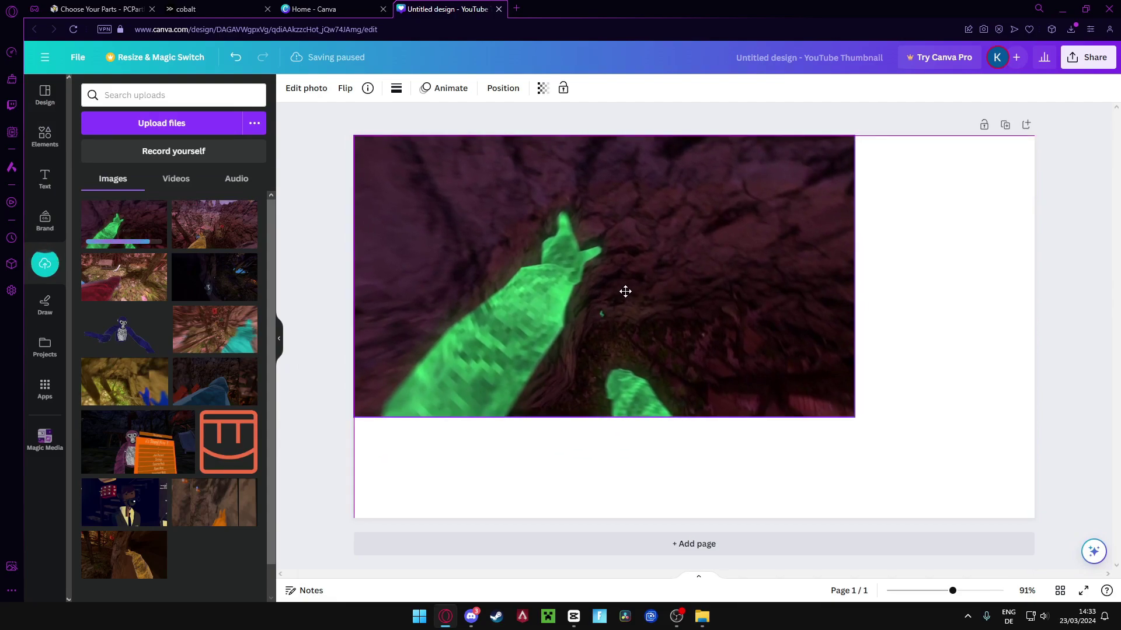
{"action": "left_click_drag", "start_coordinate": [853, 416], "coordinate": [1035, 521]}
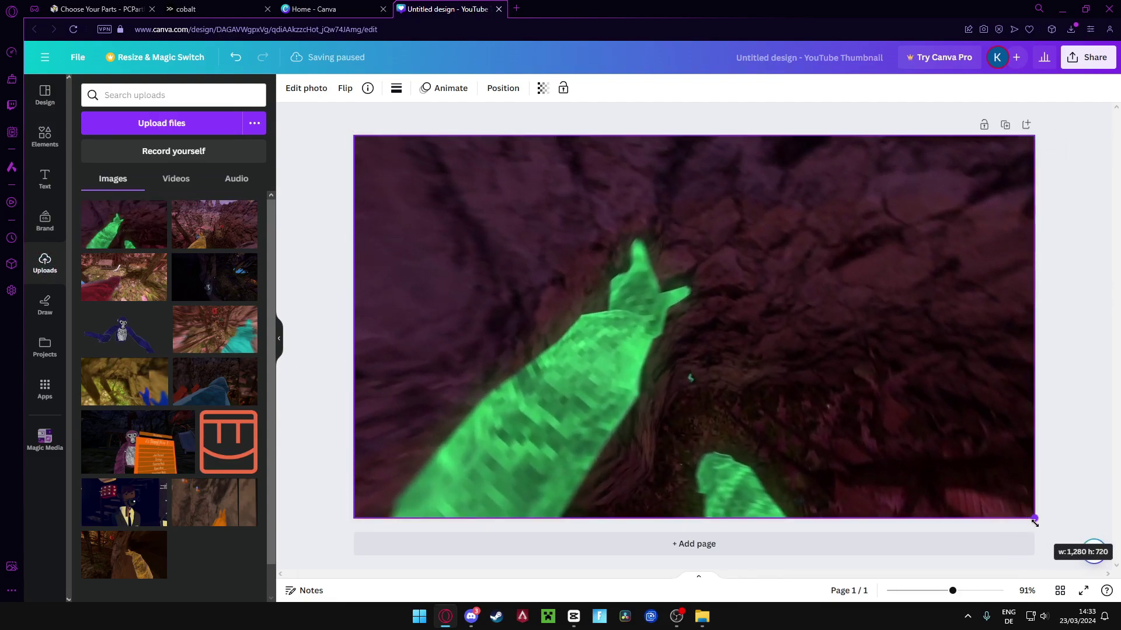
Add a solid border with weight 4 to the background photo
{"action": "left_click", "coordinate": [397, 89]}
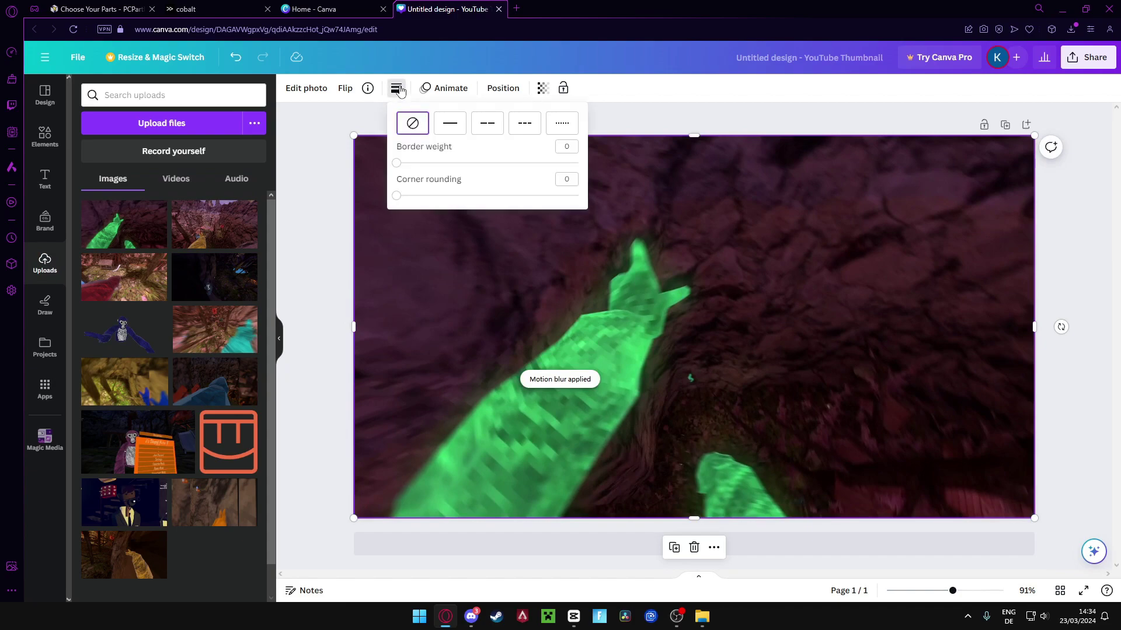
{"action": "left_click", "coordinate": [449, 131]}
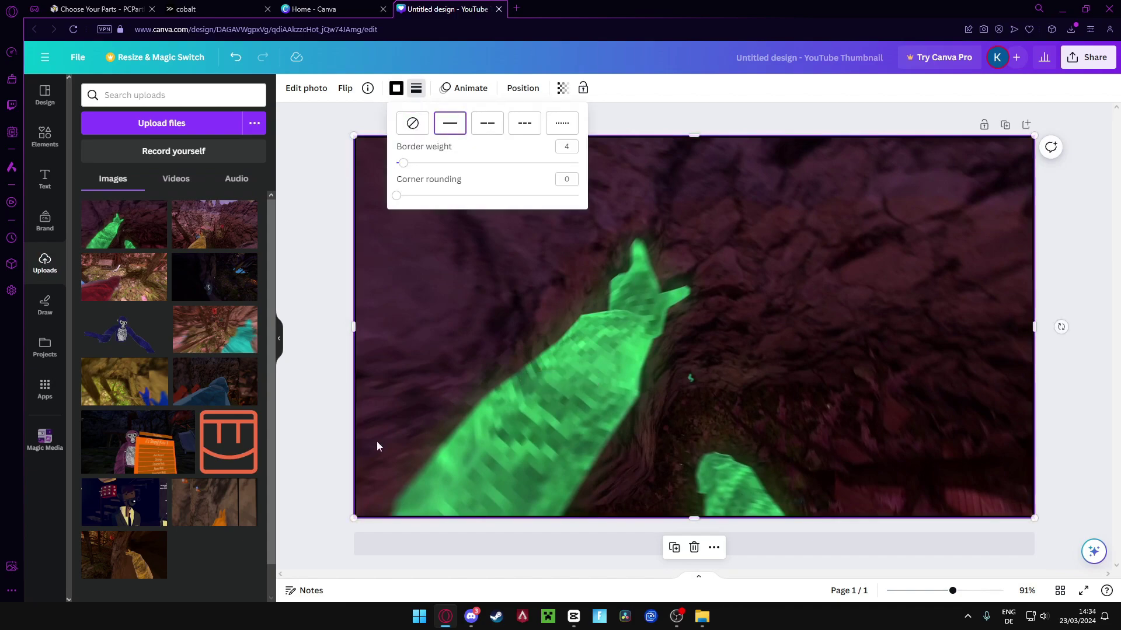
{"action": "left_click", "coordinate": [341, 432]}
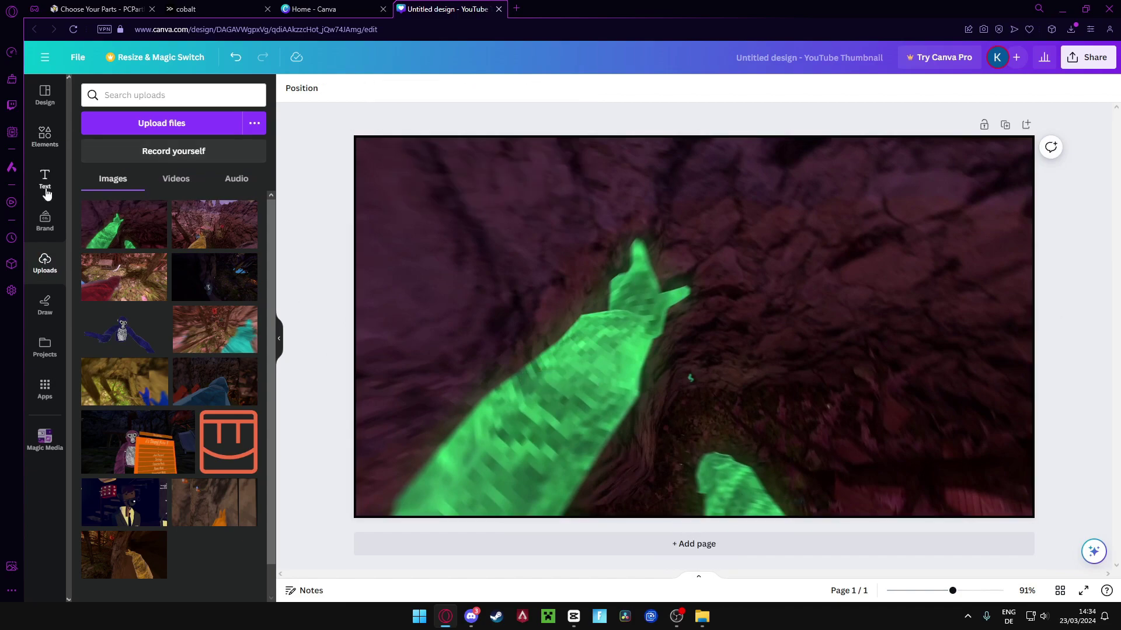
Add a heading over the photo and replace its text with "Want me"
{"action": "left_click", "coordinate": [46, 190]}
{"action": "left_click_drag", "start_coordinate": [169, 220], "coordinate": [595, 275]}
{"action": "key", "text": "BackSpace"}
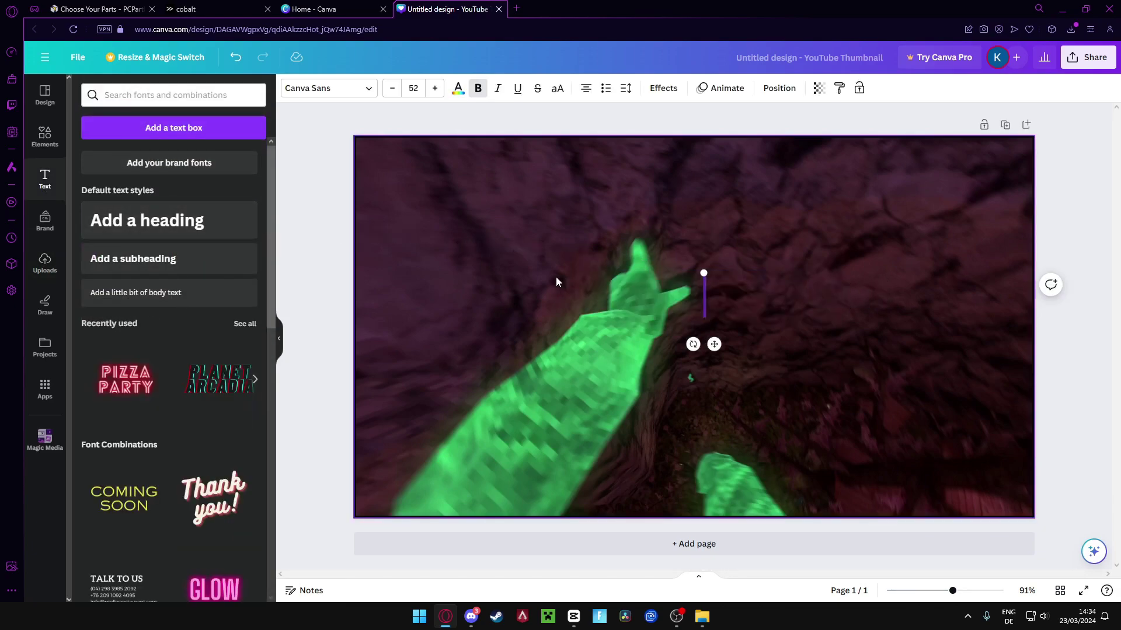
{"action": "type", "text": "Want me"}
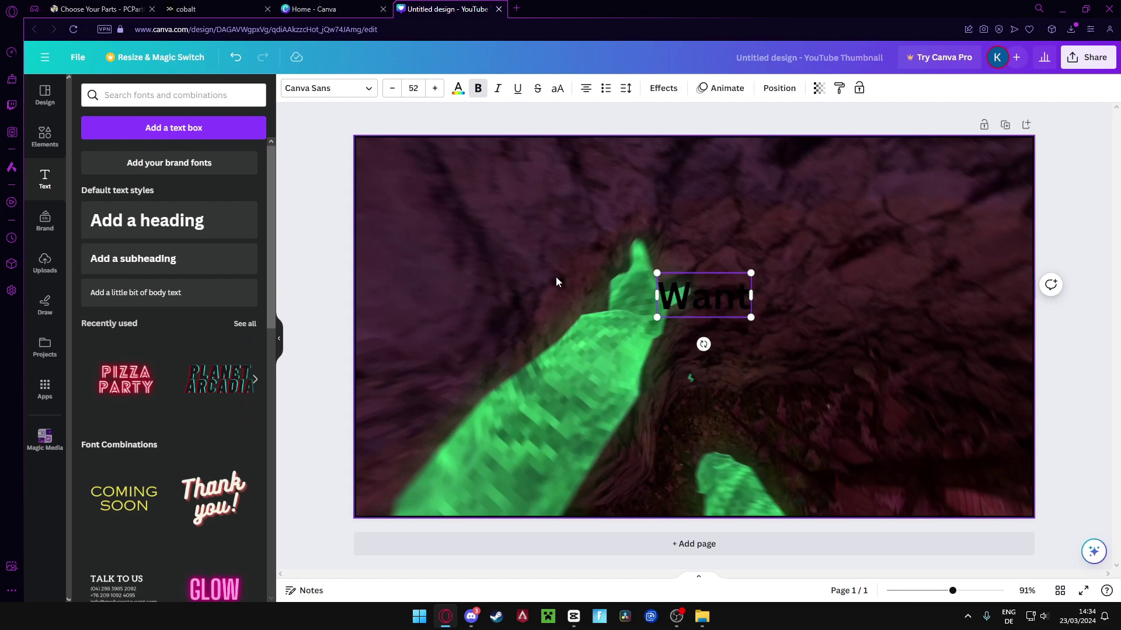
Increase the heading's letter spacing slightly
{"action": "left_click", "coordinate": [625, 88]}
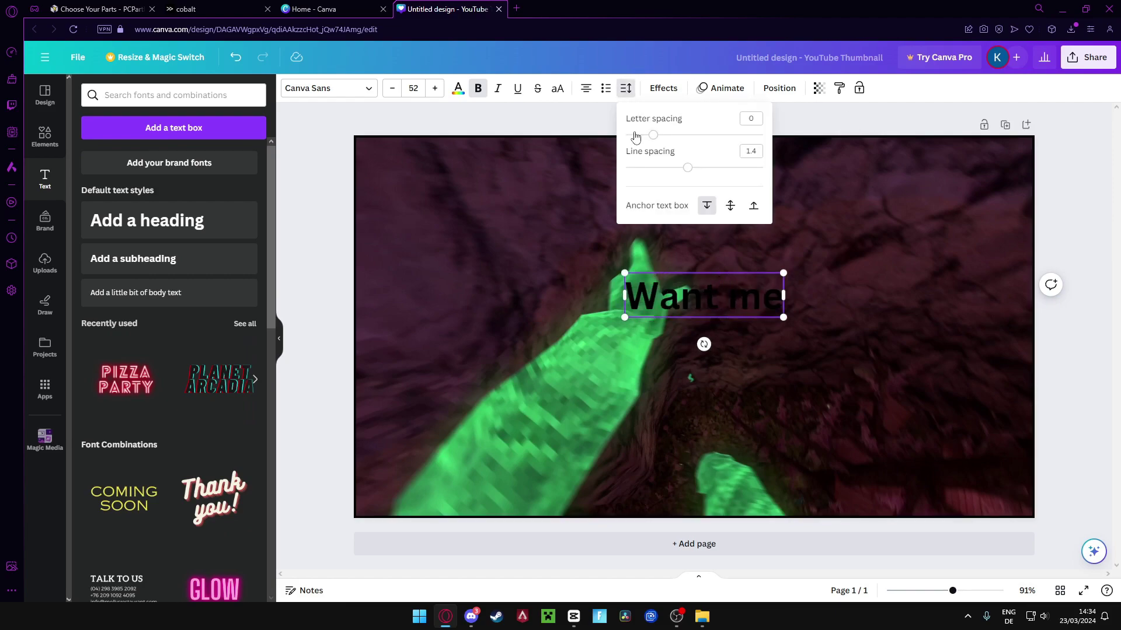
{"action": "left_click_drag", "start_coordinate": [657, 140], "coordinate": [662, 147]}
{"action": "left_click", "coordinate": [887, 111]}
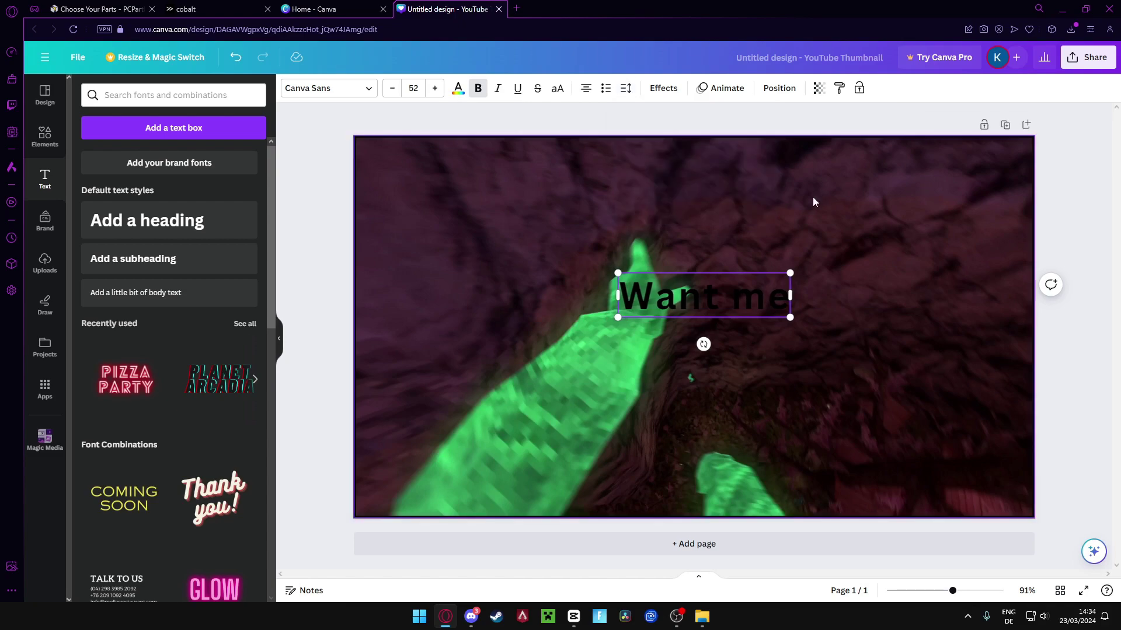
Set the heading's font to Horizon and colour it with the bright green from the photo colours
{"action": "left_click", "coordinate": [370, 96]}
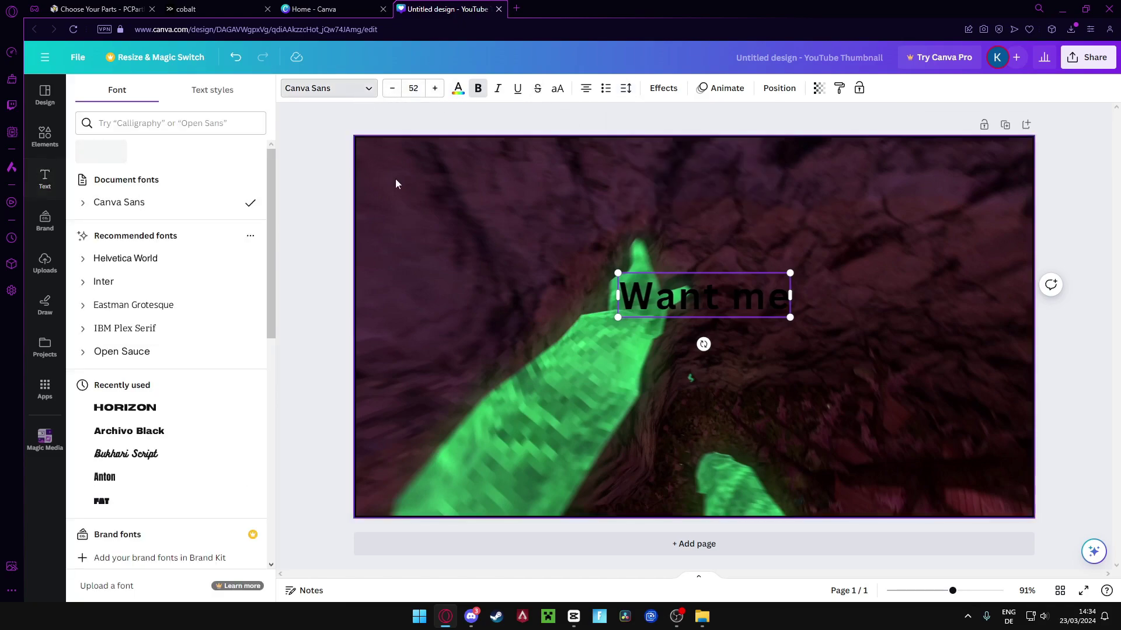
{"action": "left_click", "coordinate": [146, 407]}
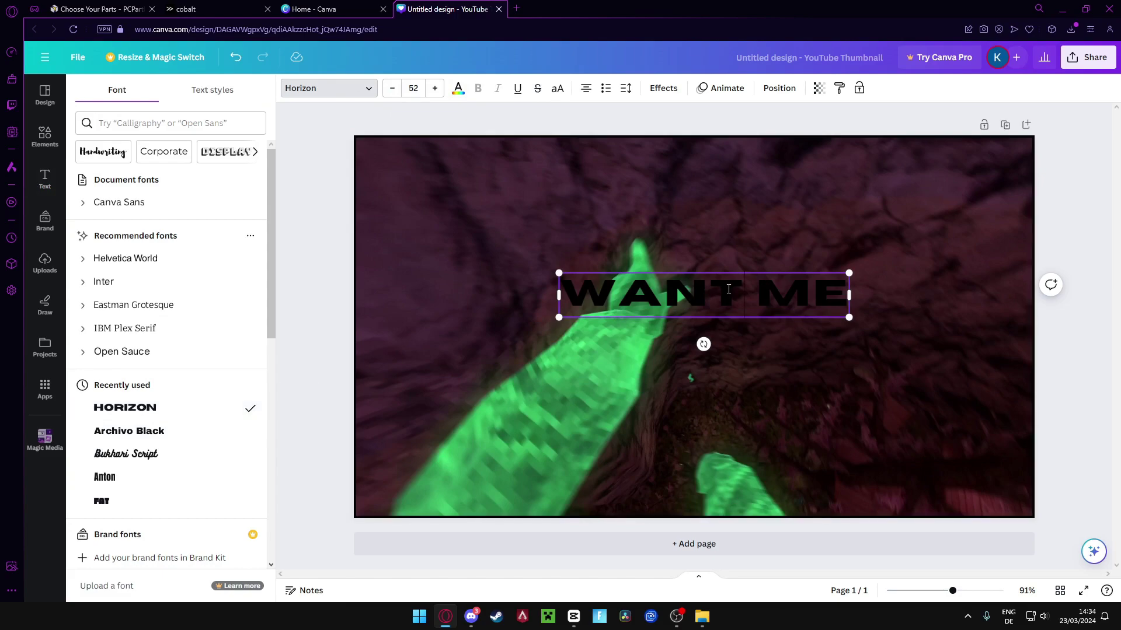
{"action": "left_click", "coordinate": [458, 89]}
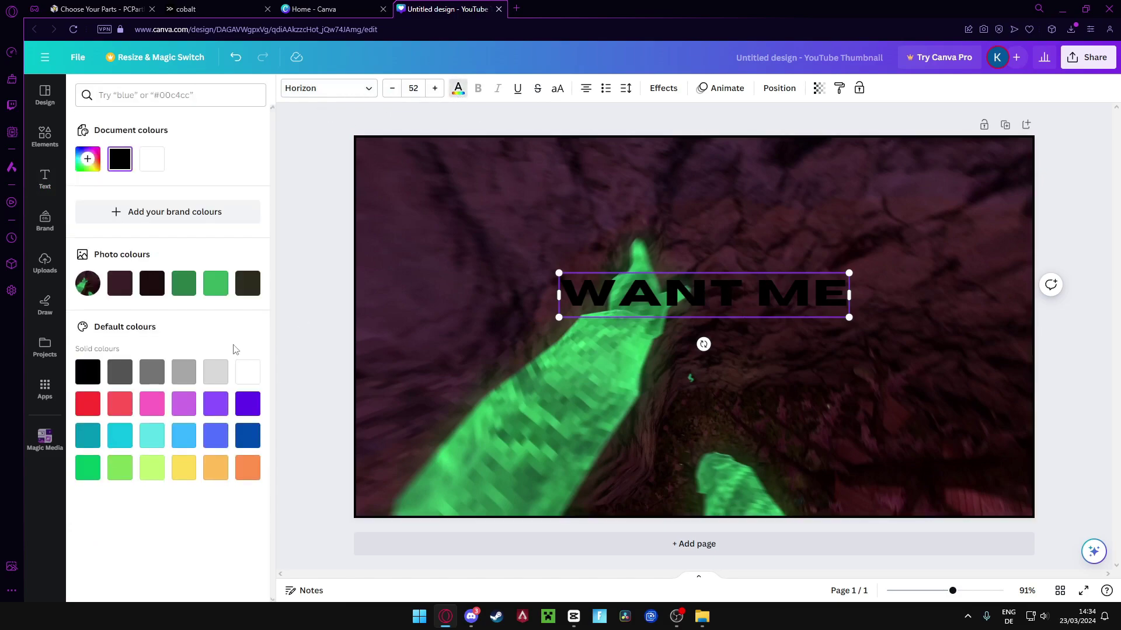
{"action": "left_click", "coordinate": [215, 283]}
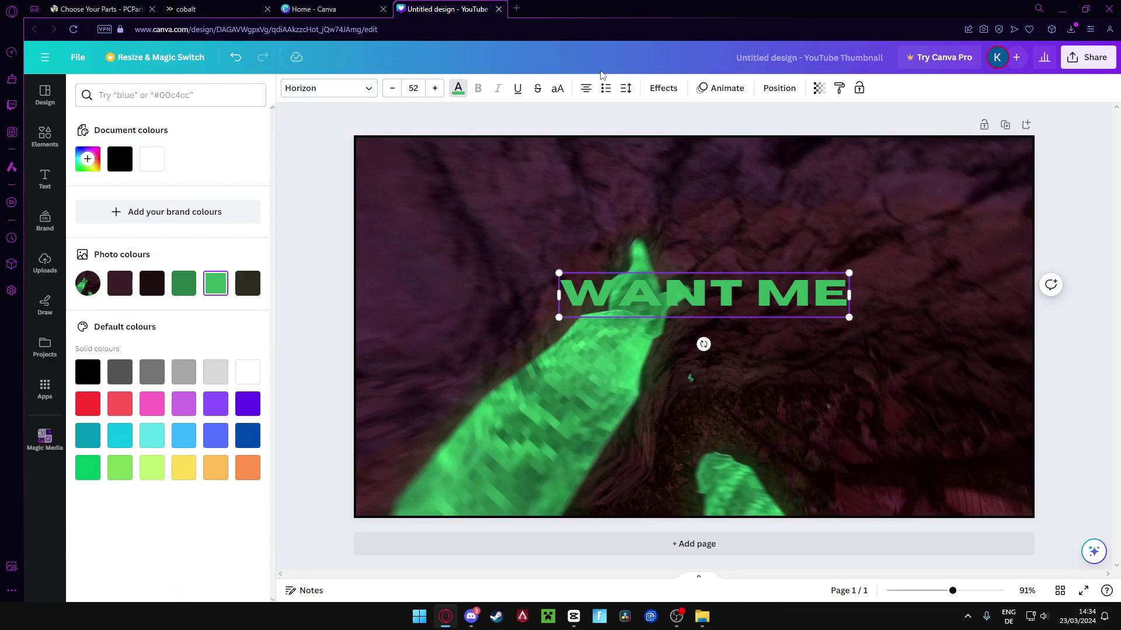
Apply the Hollow text effect to the heading and move it to the upper centre of the thumbnail
{"action": "left_click", "coordinate": [664, 89]}
{"action": "left_click", "coordinate": [126, 247]}
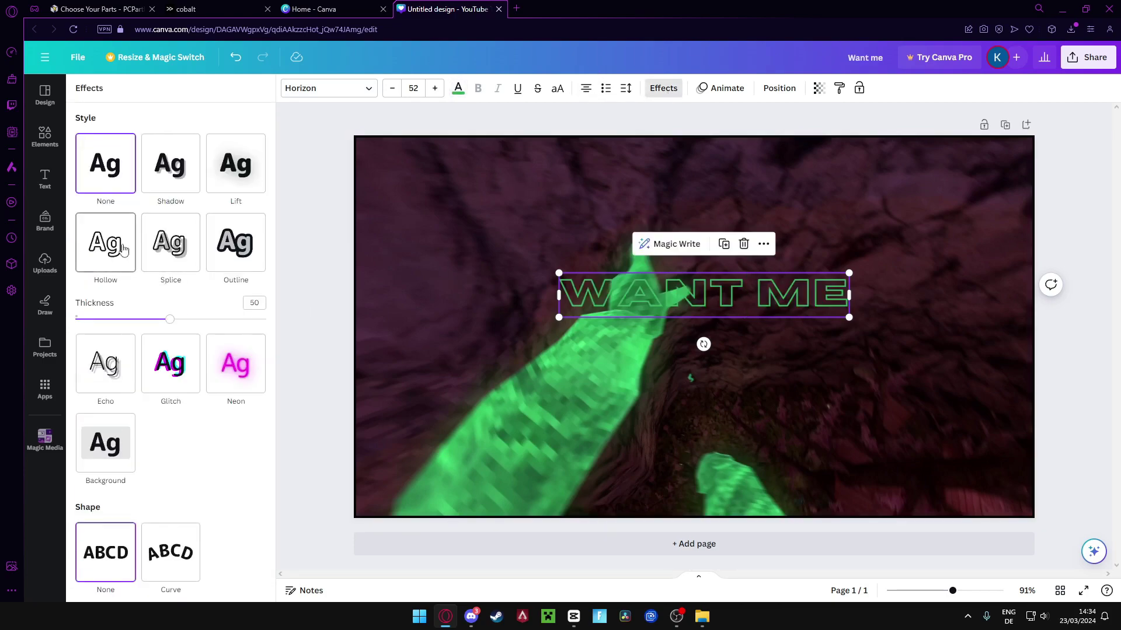
{"action": "left_click_drag", "start_coordinate": [703, 300], "coordinate": [688, 191]}
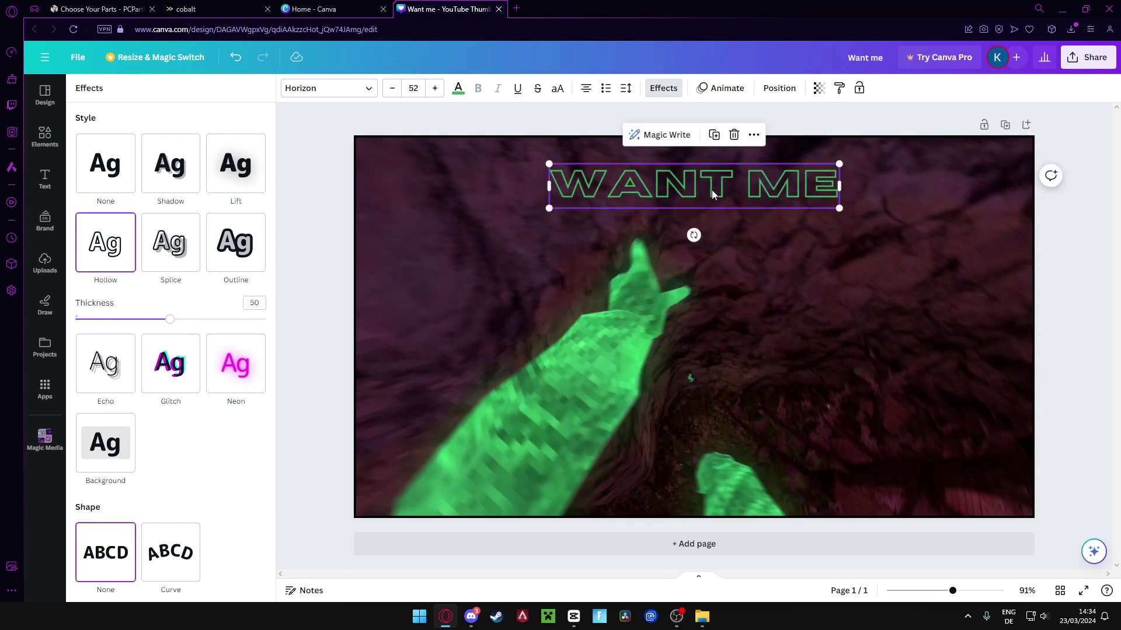
Try the Splice and Outline effects on the heading, adjusting the outline thickness, and go back to Hollow
{"action": "left_click", "coordinate": [188, 246]}
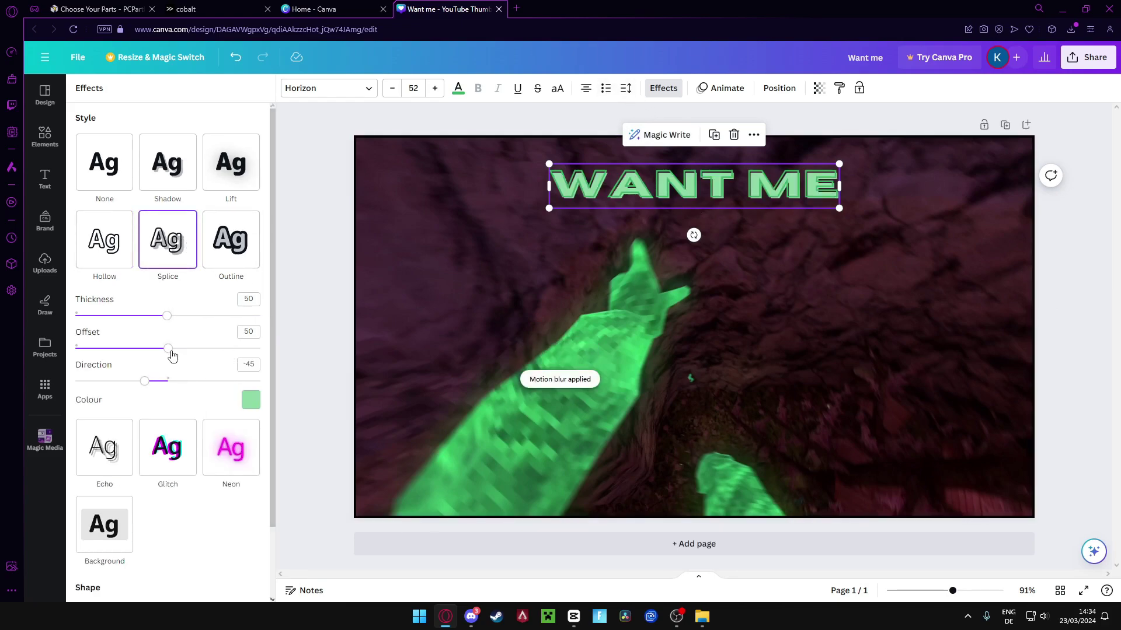
{"action": "left_click", "coordinate": [217, 257]}
{"action": "left_click_drag", "start_coordinate": [121, 315], "coordinate": [150, 315]}
{"action": "left_click", "coordinate": [102, 244]}
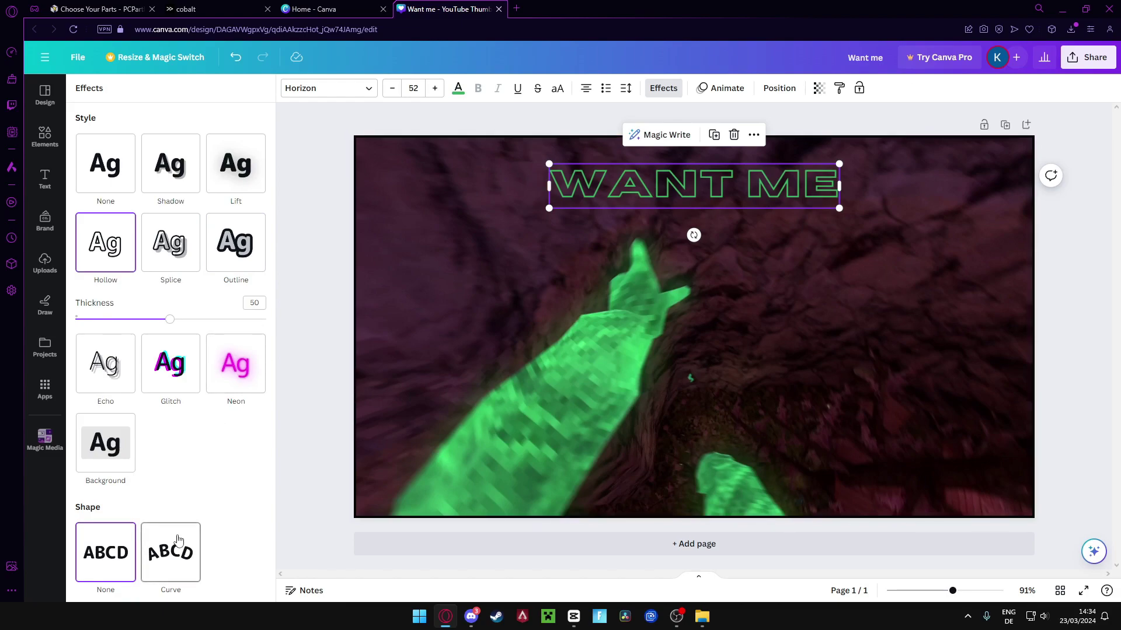
Curve the heading with a value of -19 and move it down to just above the green hand
{"action": "left_click", "coordinate": [170, 552]}
{"action": "left_click", "coordinate": [232, 584]}
{"action": "left_click_drag", "start_coordinate": [232, 584], "coordinate": [150, 584]}
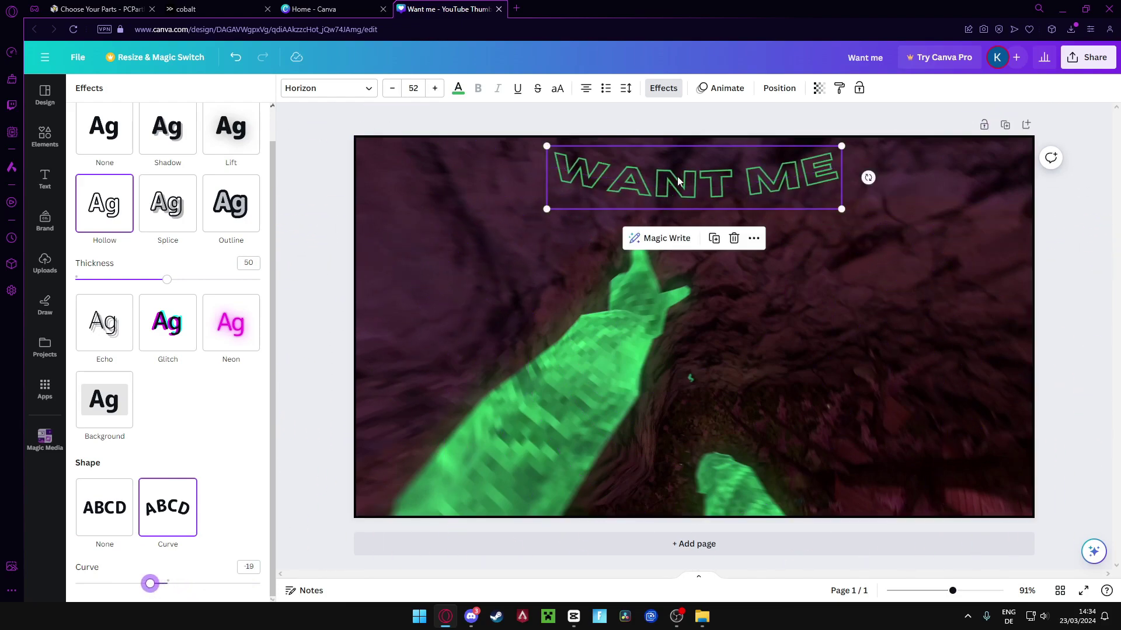
{"action": "left_click_drag", "start_coordinate": [677, 170], "coordinate": [681, 200]}
{"action": "left_click", "coordinate": [1066, 286]}
{"action": "left_click", "coordinate": [1067, 283]}
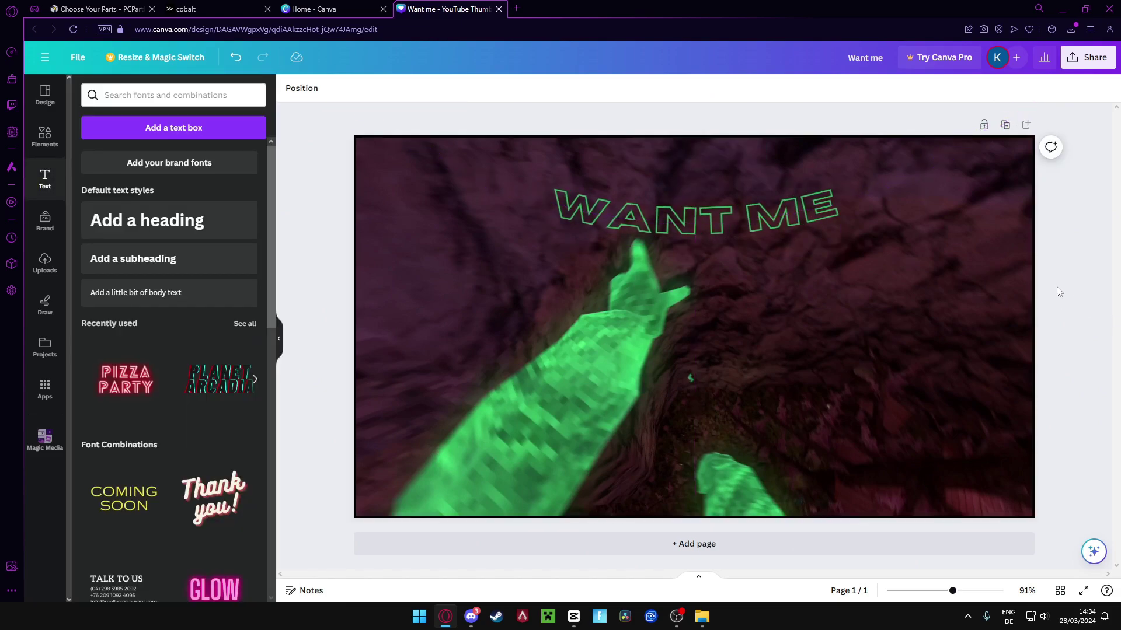
Apply the Auto Focus effect to the background photo with a blur intensity of 16 and a focus position of 53
{"action": "left_click", "coordinate": [713, 319]}
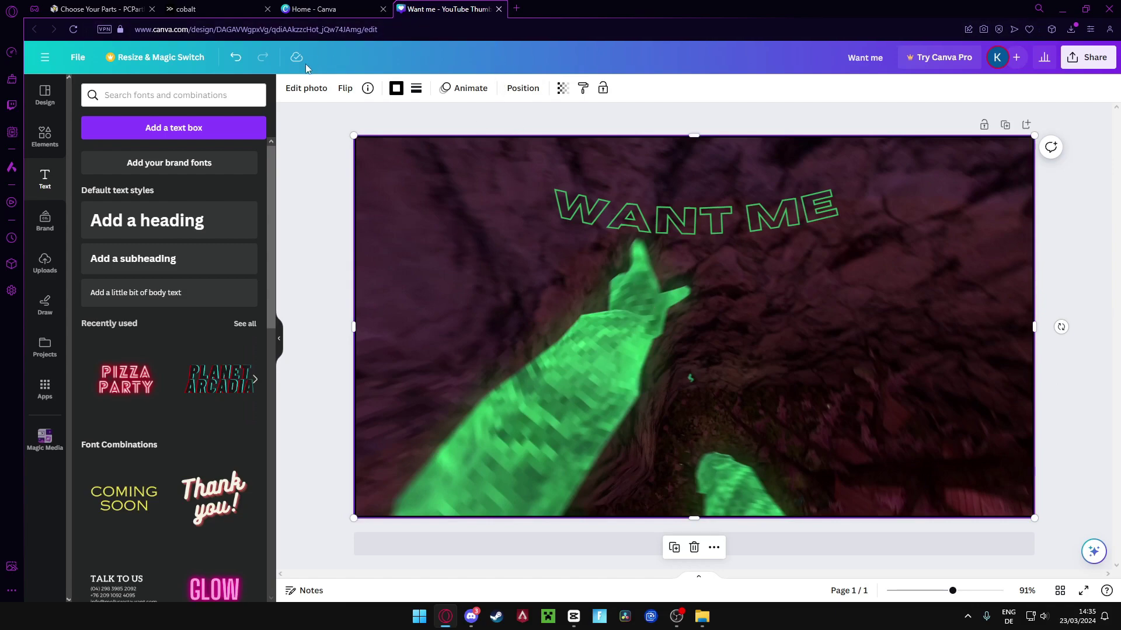
{"action": "left_click", "coordinate": [306, 88]}
{"action": "scroll", "coordinate": [211, 331], "scroll_direction": "down", "scroll_amount": 2}
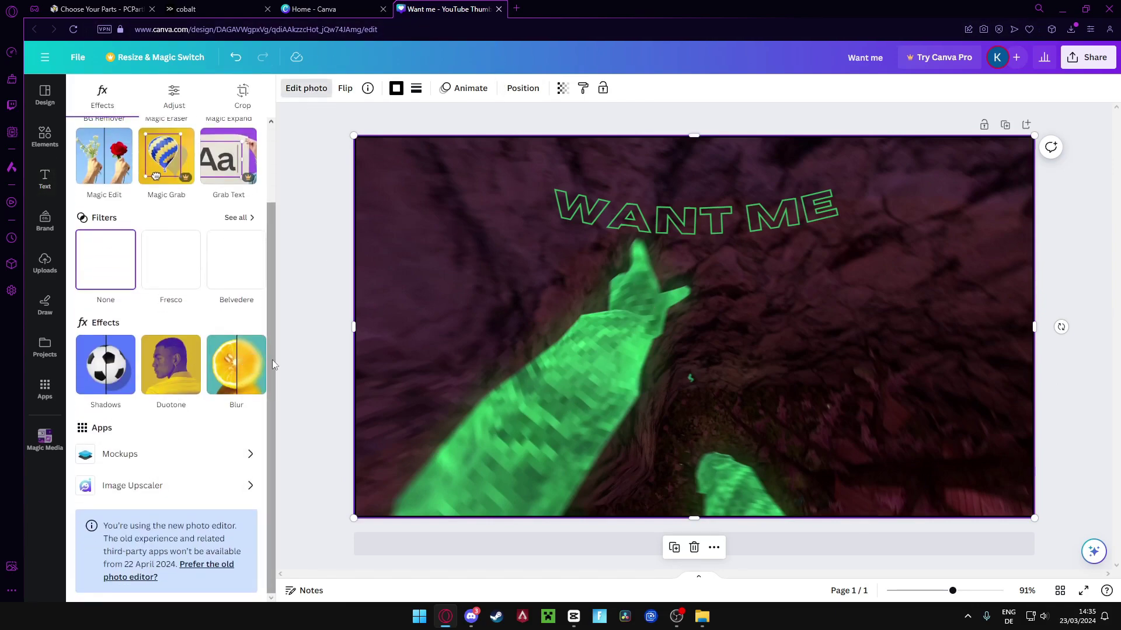
{"action": "left_click", "coordinate": [251, 365]}
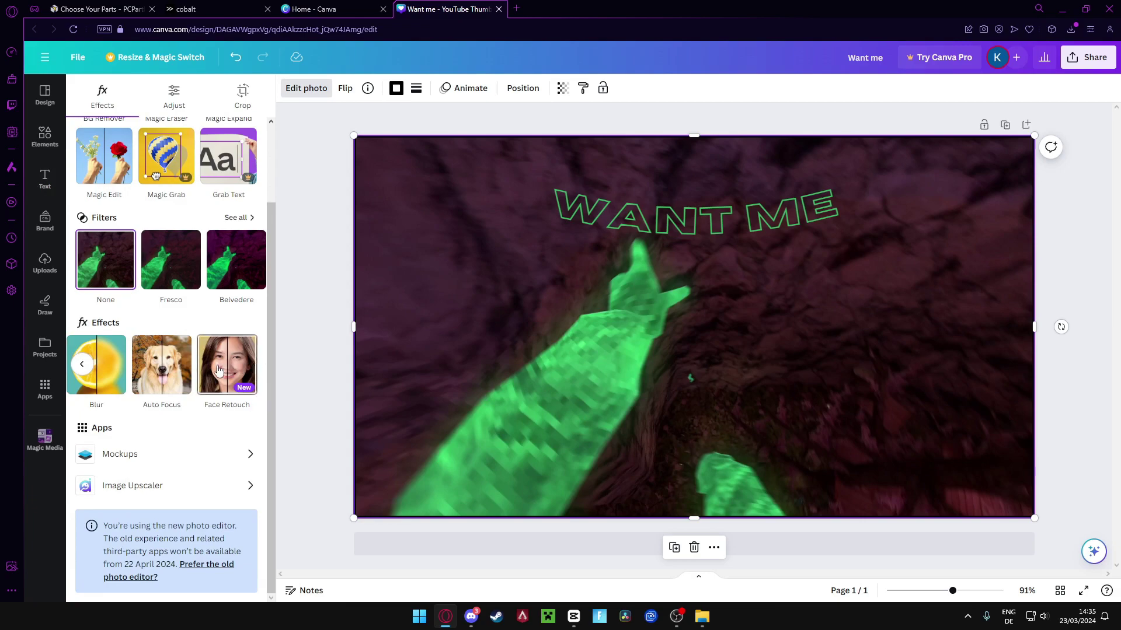
{"action": "left_click", "coordinate": [163, 371]}
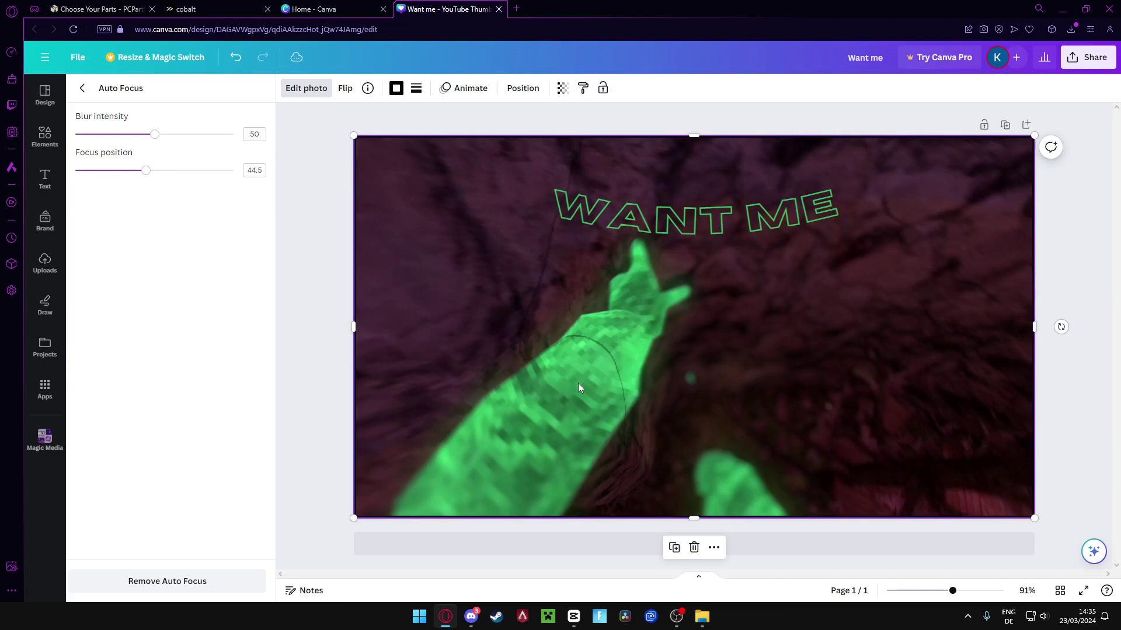
{"action": "left_click_drag", "start_coordinate": [147, 174], "coordinate": [101, 136]}
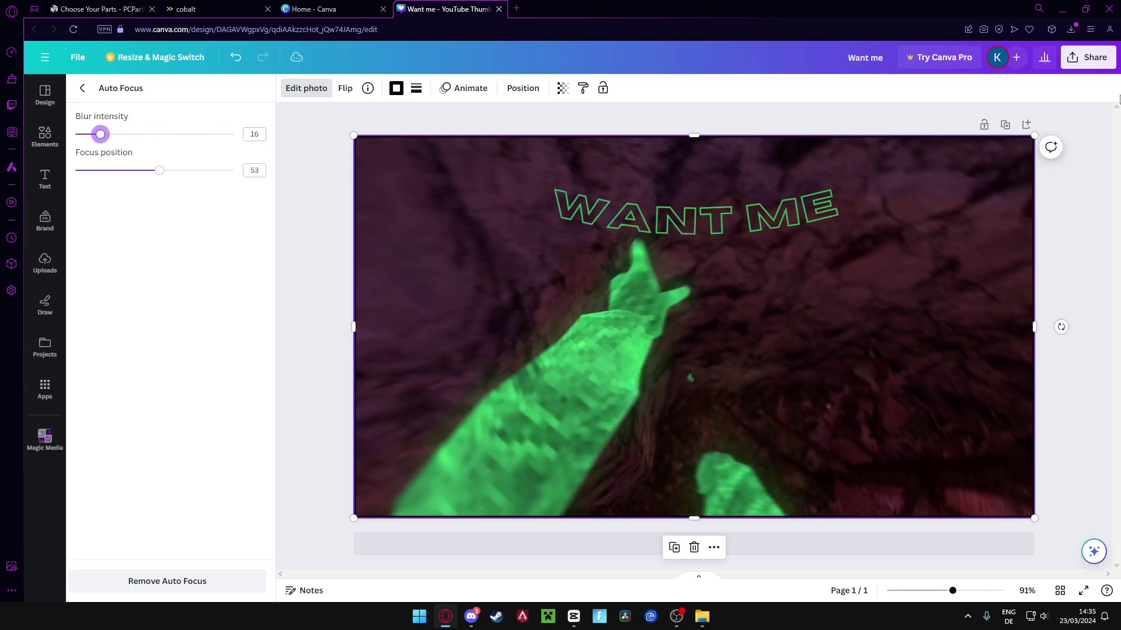
Download the finished thumbnail as a PNG file
{"action": "left_click", "coordinate": [1087, 57]}
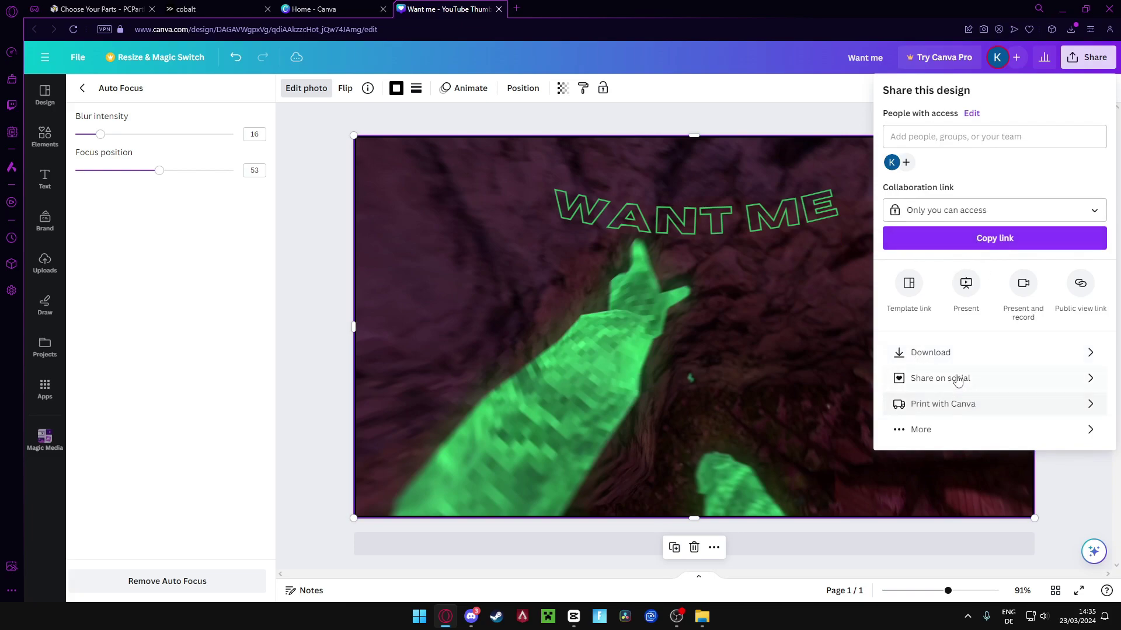
{"action": "left_click", "coordinate": [947, 353]}
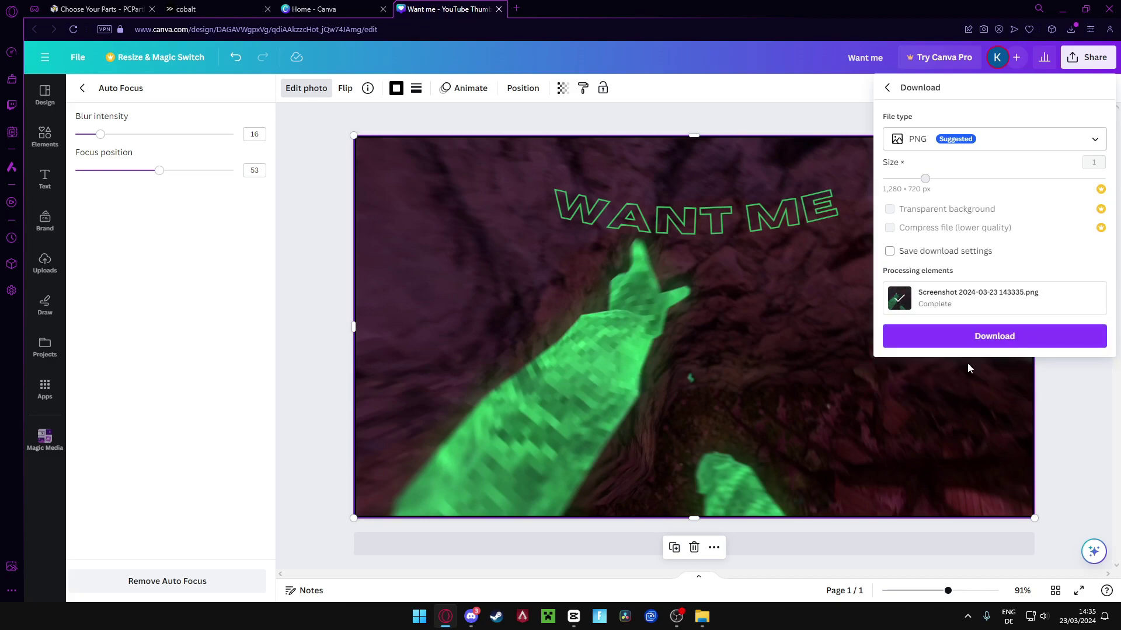
{"action": "left_click", "coordinate": [930, 346]}
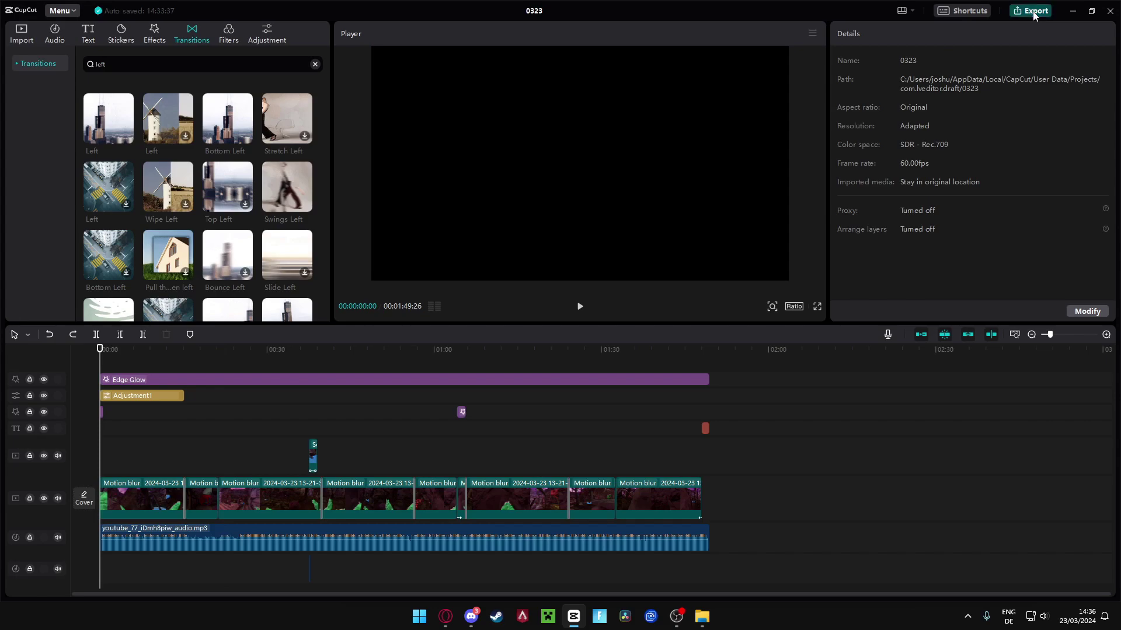
Switch to CapCut and export the 0323 project at 2K resolution
{"action": "left_click", "coordinate": [1030, 11]}
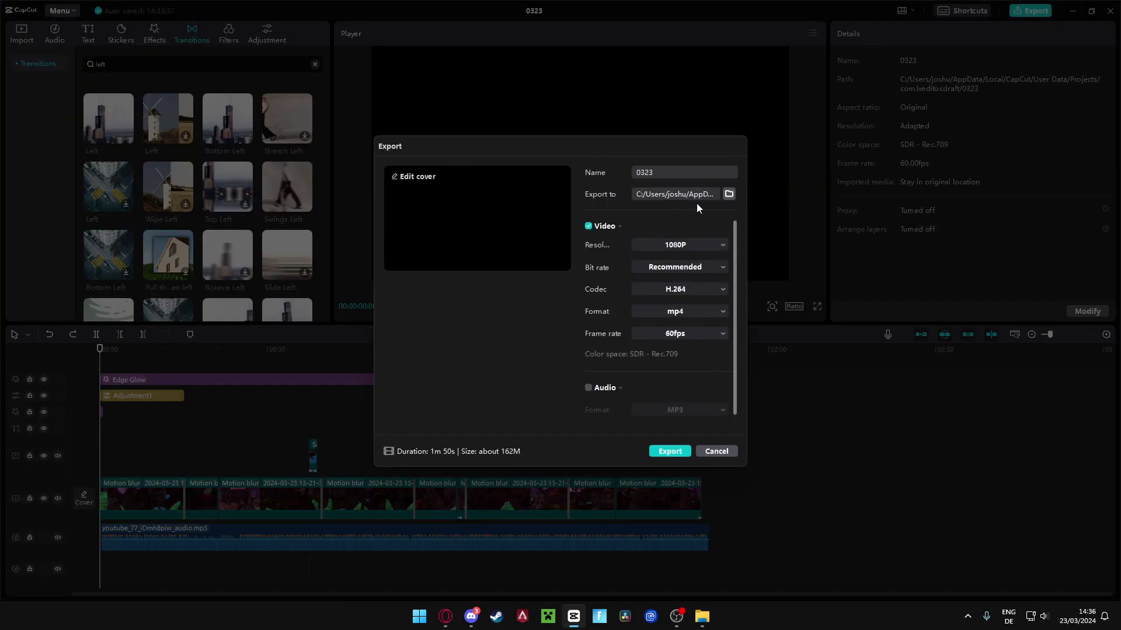
{"action": "left_click", "coordinate": [667, 249]}
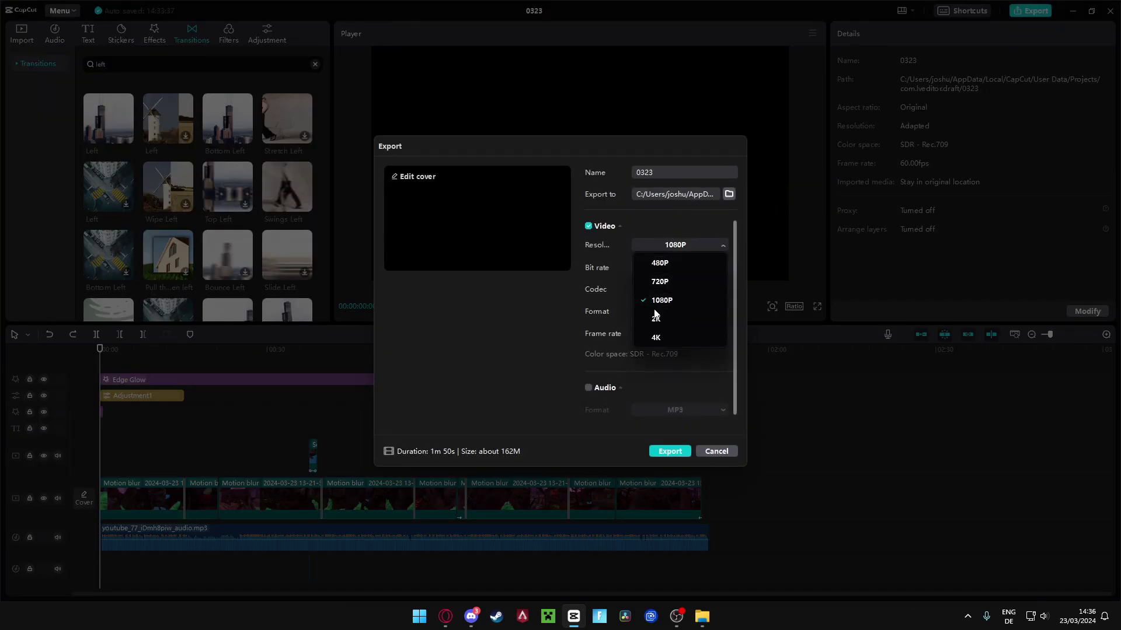
{"action": "left_click", "coordinate": [654, 315]}
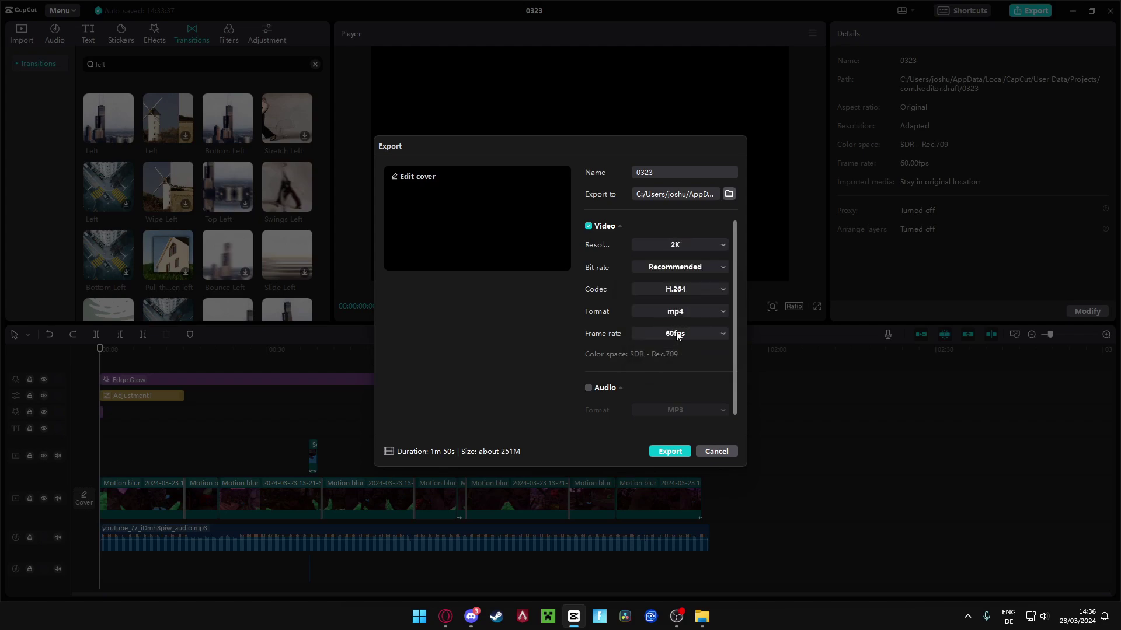
{"action": "left_click", "coordinate": [670, 451]}
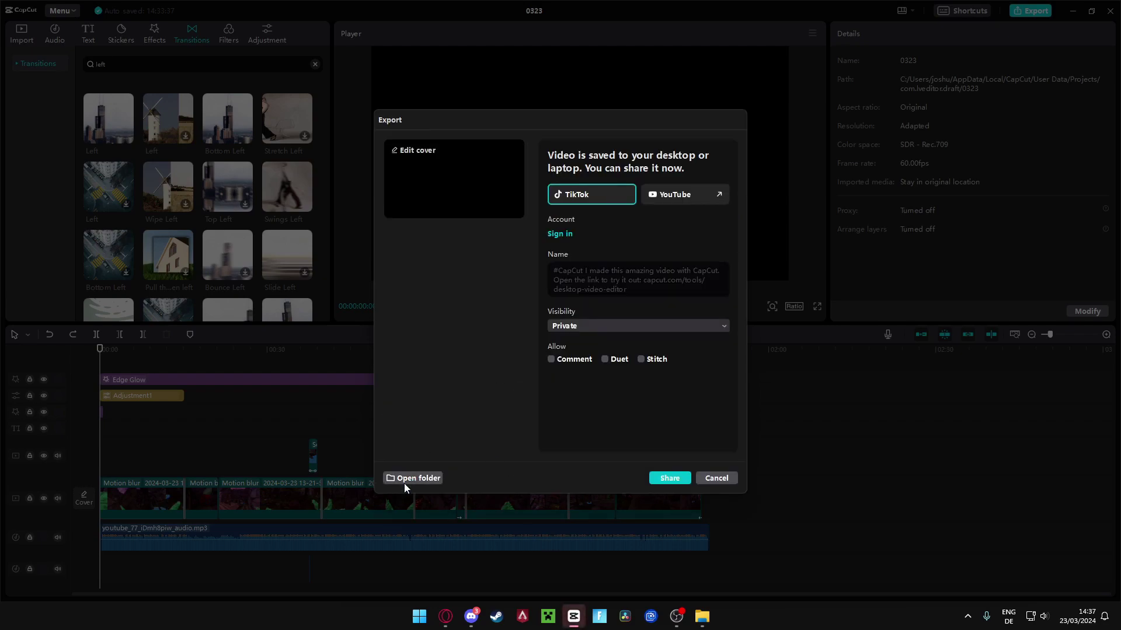
Open the export folder and upload the 0323 video file to YouTube Studio in the browser
{"action": "left_click", "coordinate": [404, 484]}
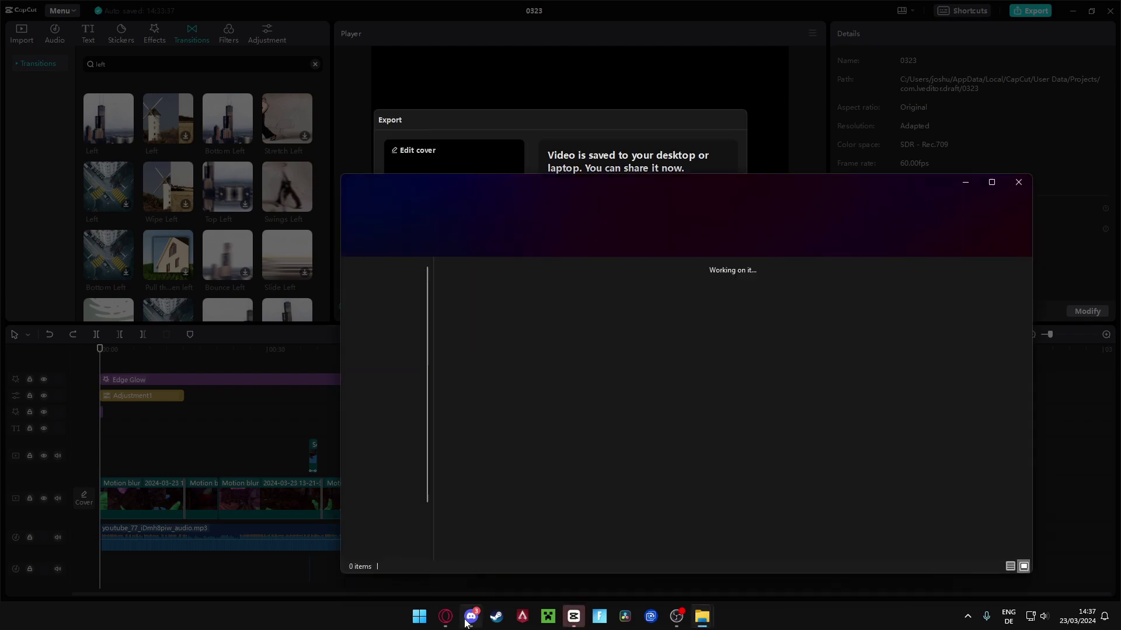
{"action": "left_click", "coordinate": [446, 616]}
{"action": "left_click", "coordinate": [701, 616]}
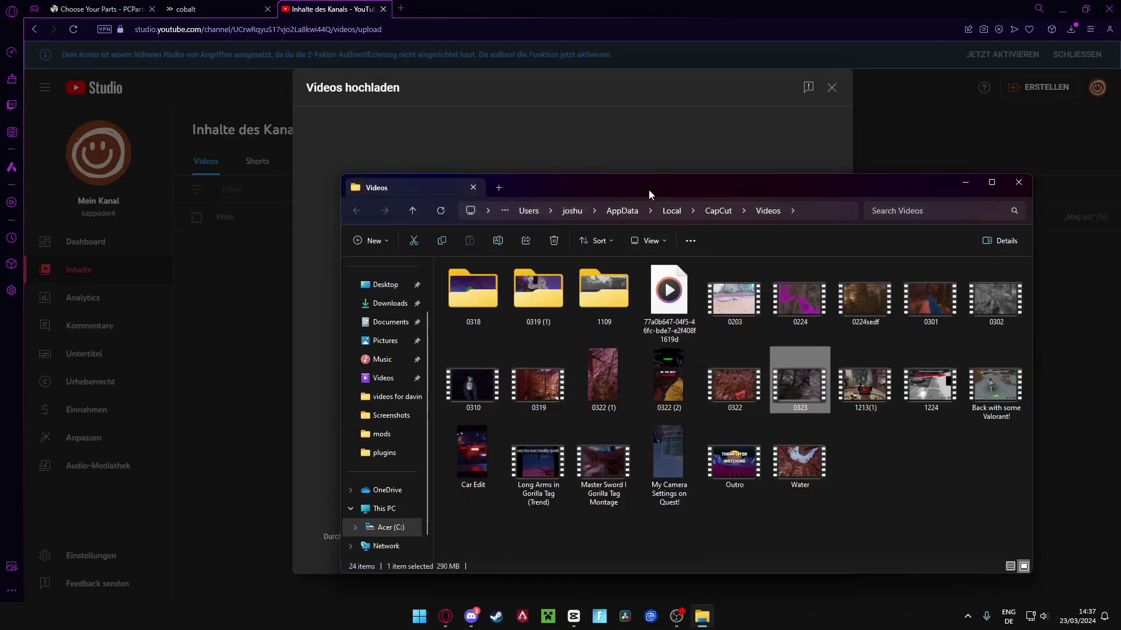
{"action": "left_click_drag", "start_coordinate": [649, 190], "coordinate": [754, 207]}
{"action": "left_click", "coordinate": [590, 163]}
{"action": "left_click_drag", "start_coordinate": [541, 191], "coordinate": [515, 258]}
Replace the song name in the video description with "Want Me"
{"action": "scroll", "coordinate": [444, 378], "scroll_direction": "down", "scroll_amount": 2}
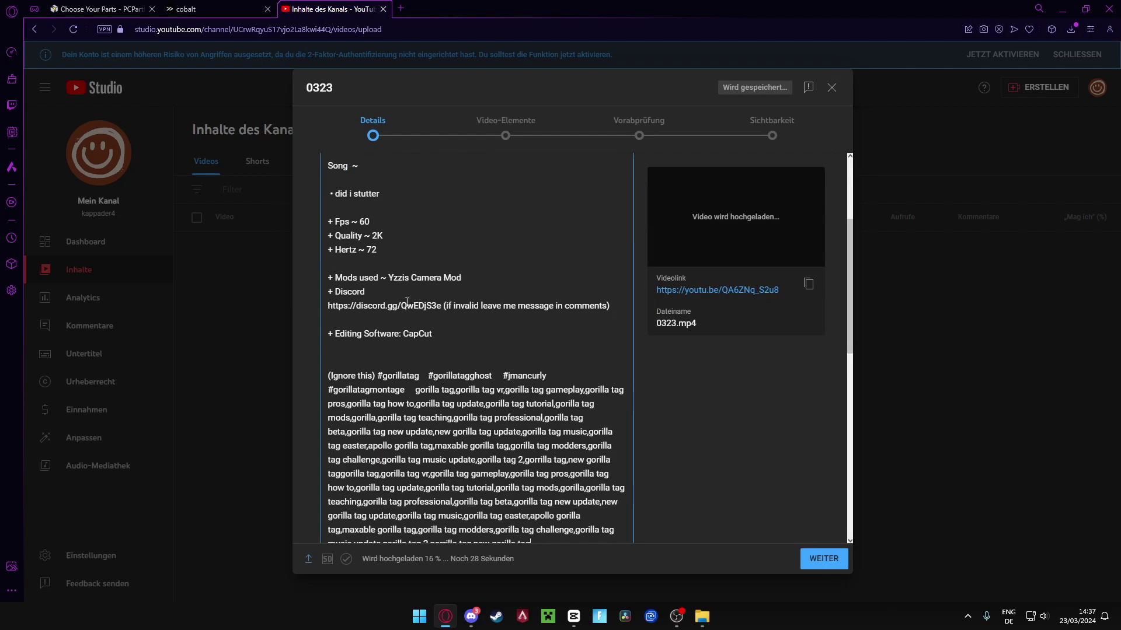
{"action": "scroll", "coordinate": [445, 379], "scroll_direction": "up", "scroll_amount": 3}
{"action": "left_click_drag", "start_coordinate": [380, 311], "coordinate": [336, 316]}
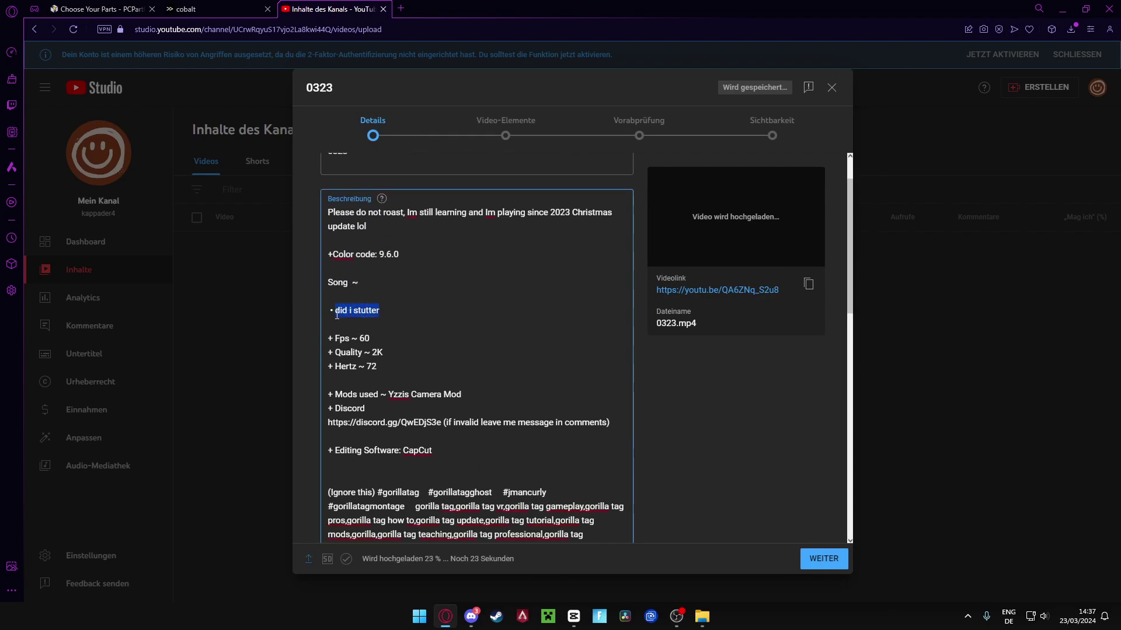
{"action": "key", "text": "BackSpace"}
{"action": "type", "text": "Want Me"}
{"action": "scroll", "coordinate": [403, 291], "scroll_direction": "up", "scroll_amount": 1}
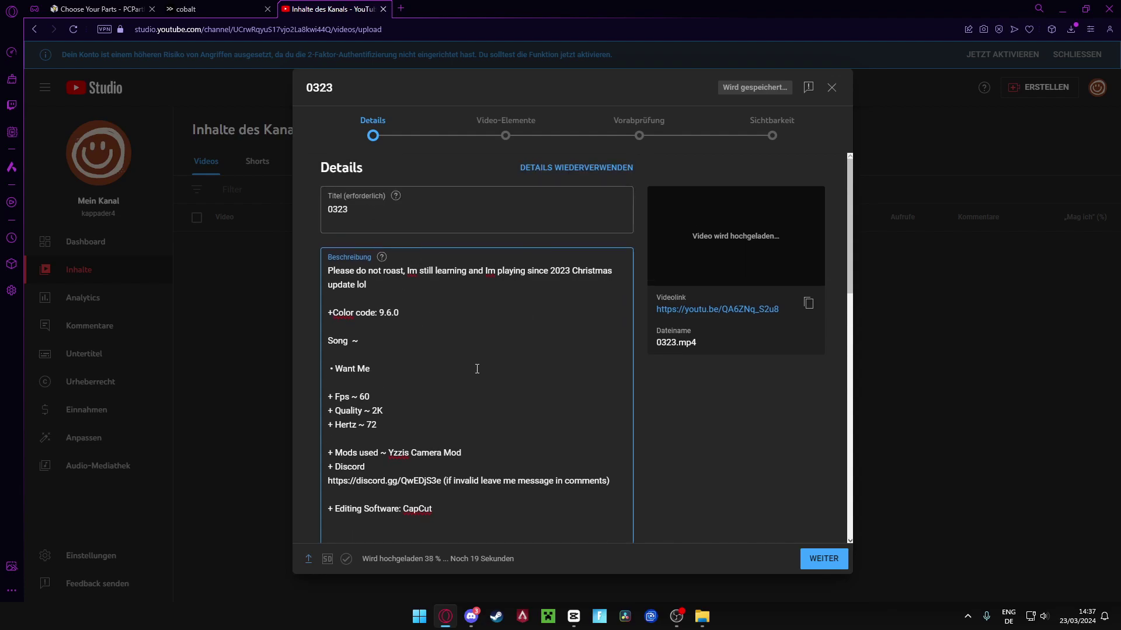
Set the colour code in the video description to 3.5.0
{"action": "left_click", "coordinate": [410, 308]}
{"action": "key", "text": "BackSpace"}
{"action": "key", "text": "BackSpace"}
{"action": "key", "text": "BackSpace"}
{"action": "key", "text": "BackSpace"}
{"action": "key", "text": "BackSpace"}
{"action": "type", "text": "3.5.0"}
Upload the downloaded thumbnail image as the video's custom thumbnail
{"action": "scroll", "coordinate": [464, 364], "scroll_direction": "down", "scroll_amount": 5}
{"action": "left_click", "coordinate": [359, 426]}
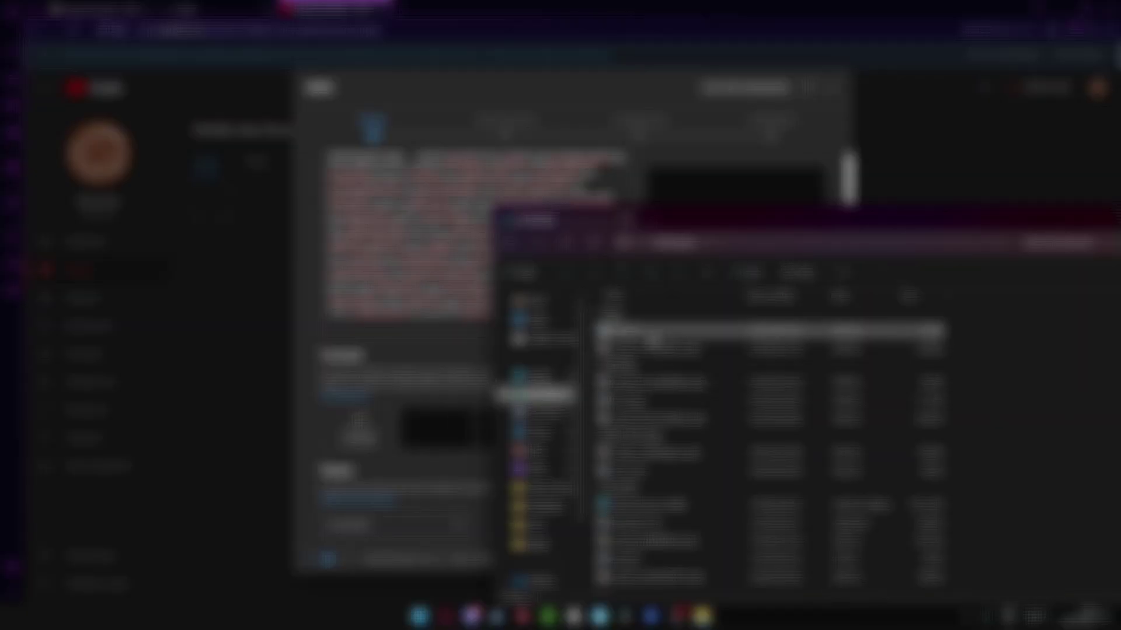
{"action": "left_click", "coordinate": [648, 332]}
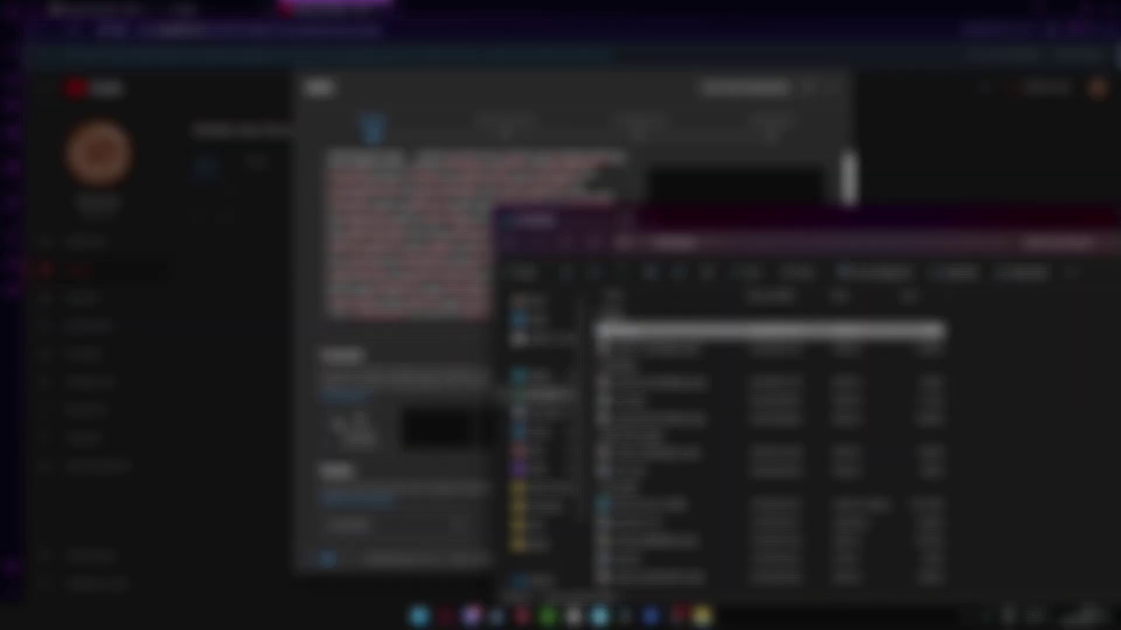
{"action": "key", "text": "Return"}
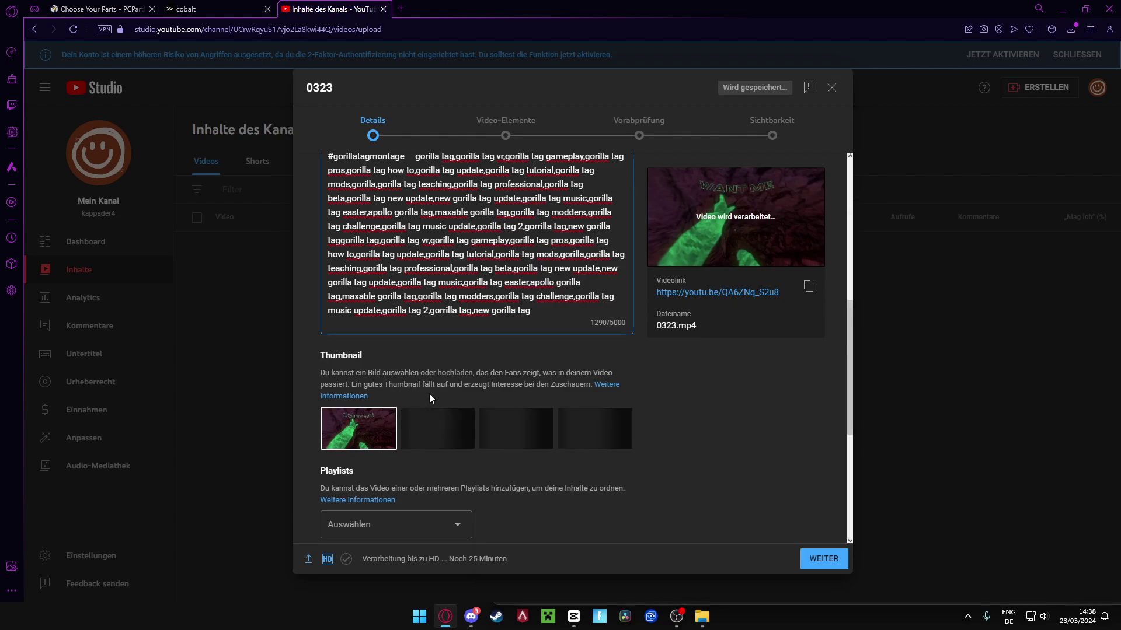
Set the video's audience to not made for kids
{"action": "scroll", "coordinate": [429, 399], "scroll_direction": "down", "scroll_amount": 5}
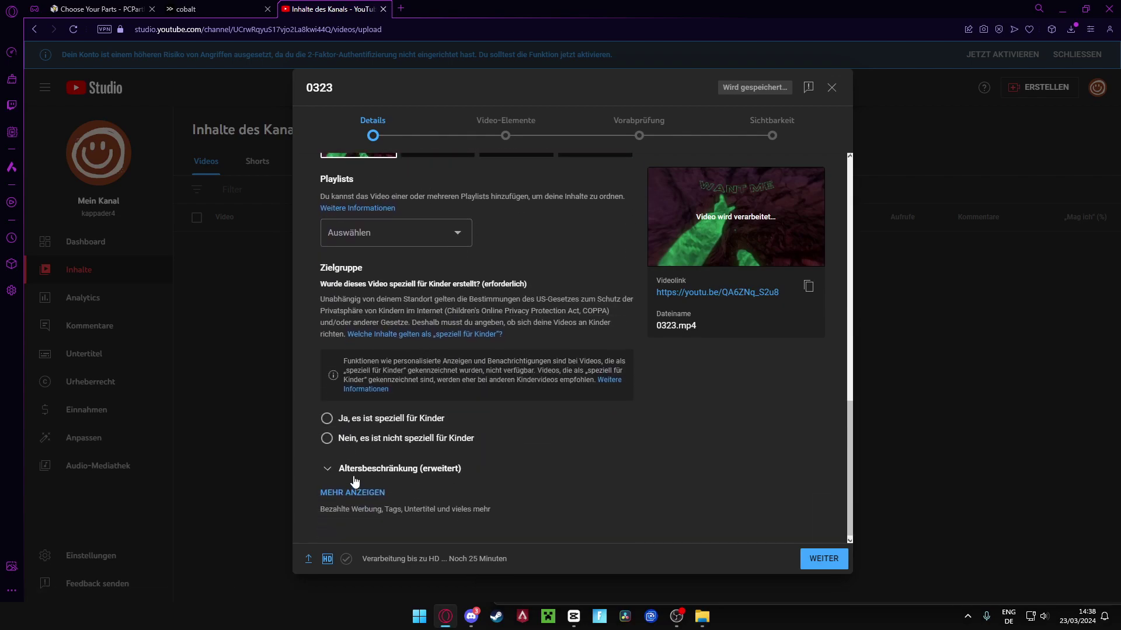
{"action": "left_click", "coordinate": [344, 438]}
{"action": "scroll", "coordinate": [347, 426], "scroll_direction": "up", "scroll_amount": 5}
{"action": "scroll", "coordinate": [347, 408], "scroll_direction": "down", "scroll_amount": 4}
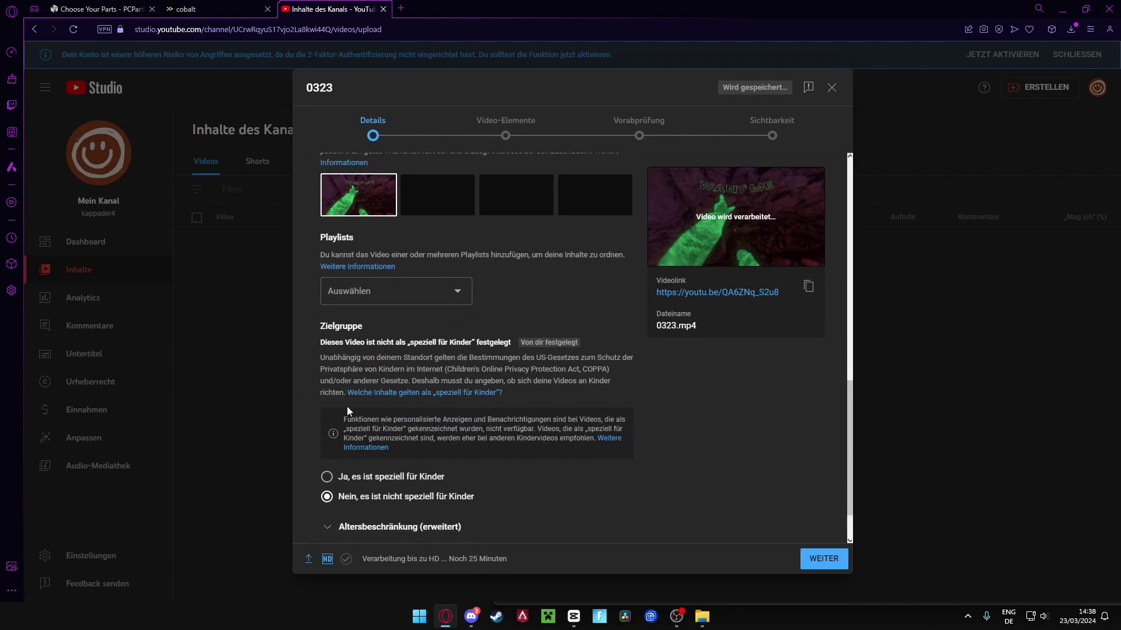
Skip the video elements and checks, set the visibility to public, publish the video and dismiss the processing notice
{"action": "left_click", "coordinate": [820, 558]}
{"action": "left_click", "coordinate": [817, 560]}
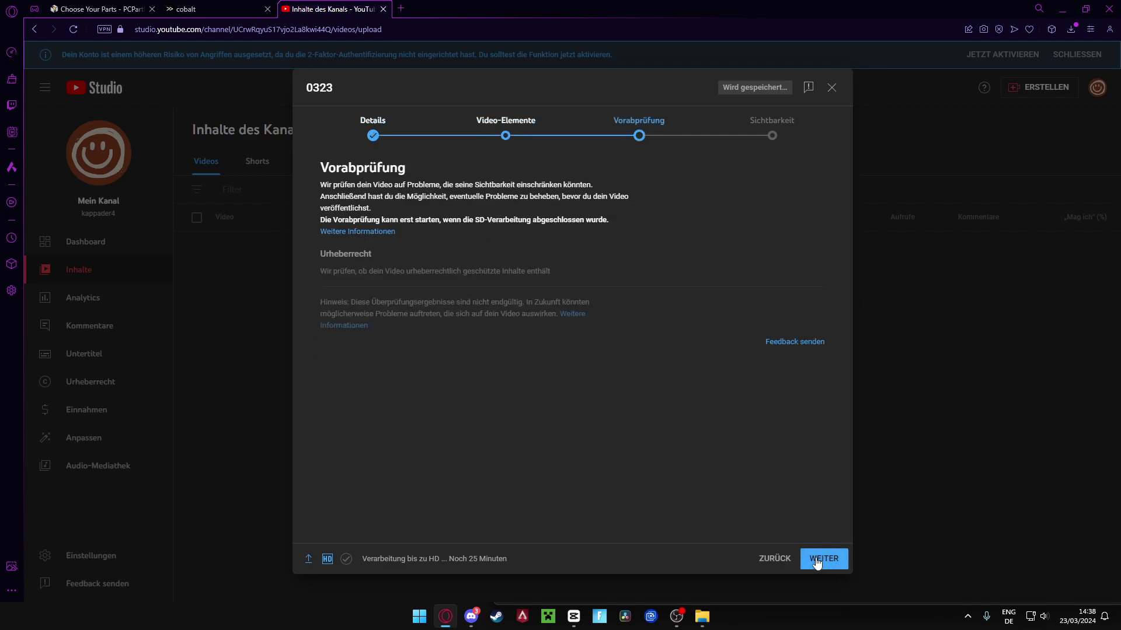
{"action": "left_click", "coordinate": [817, 560]}
{"action": "left_click", "coordinate": [368, 318]}
{"action": "left_click", "coordinate": [800, 559]}
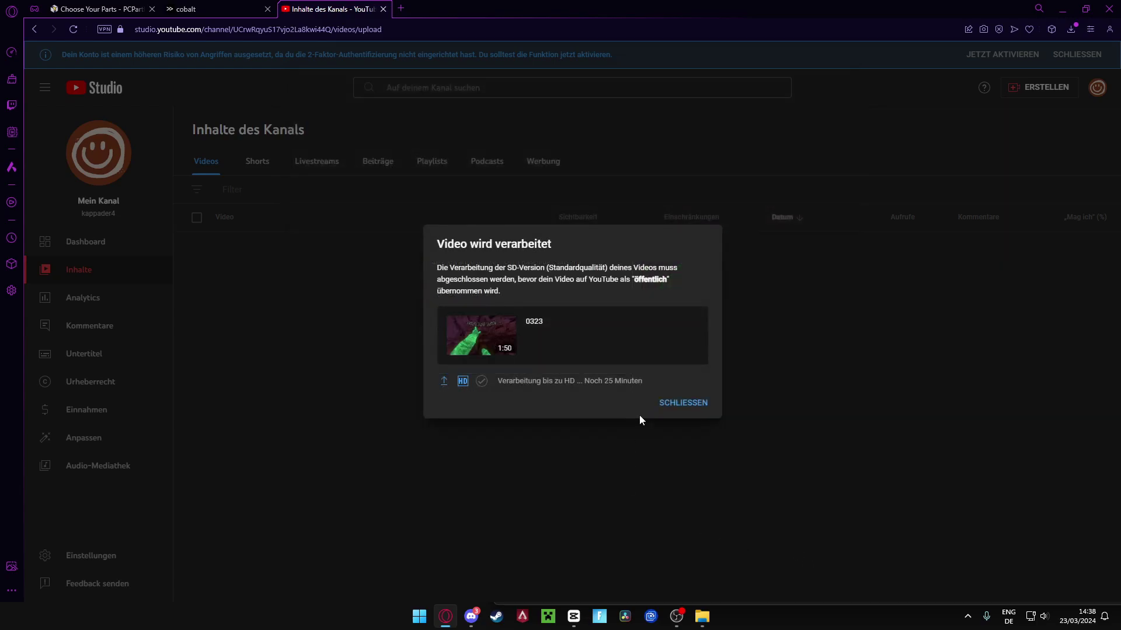
{"action": "left_click", "coordinate": [682, 403]}
Open the uploaded video's details and set its title to "Want me 💚 | Gorilla Tag Montage"
{"action": "left_click", "coordinate": [301, 265]}
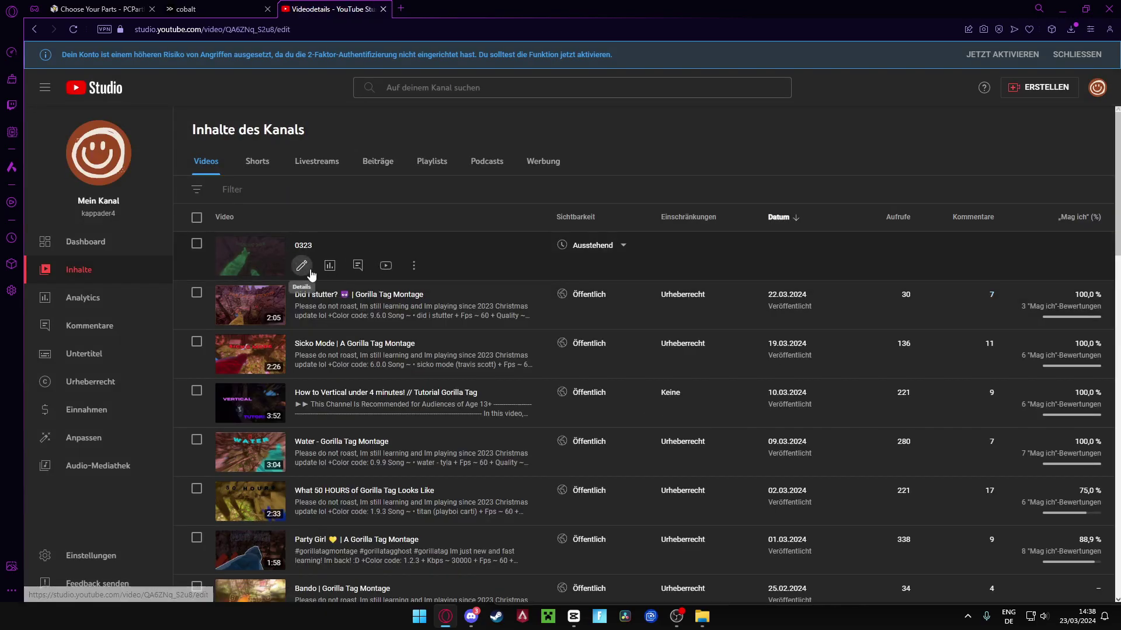
{"action": "left_click", "coordinate": [401, 8]}
{"action": "key", "text": "ctrl+w"}
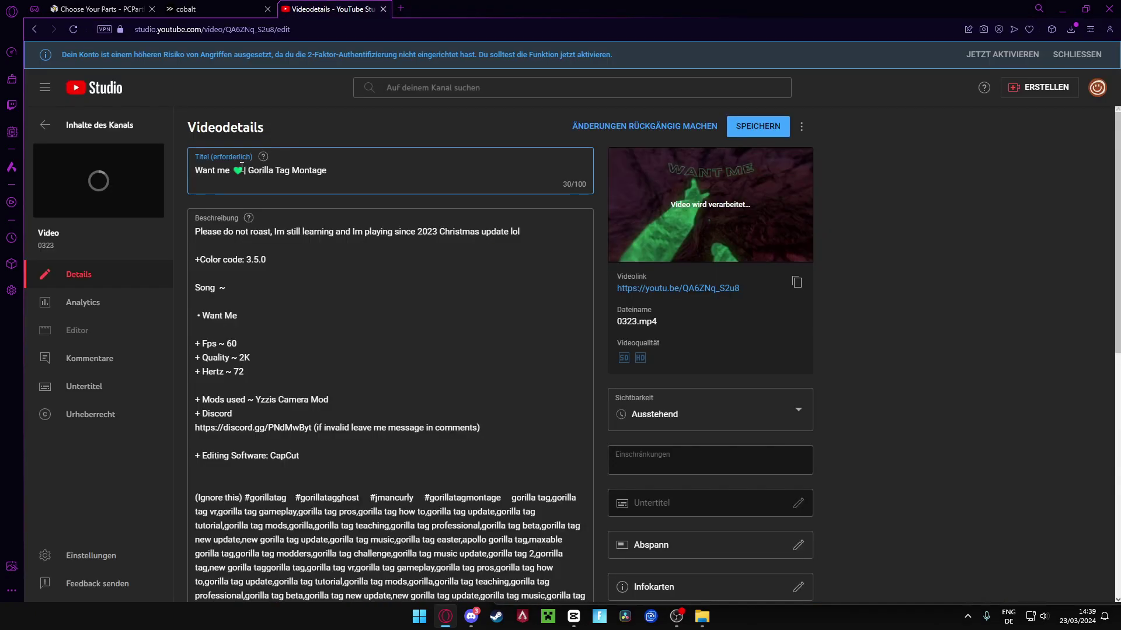
{"action": "left_click", "coordinate": [244, 167]}
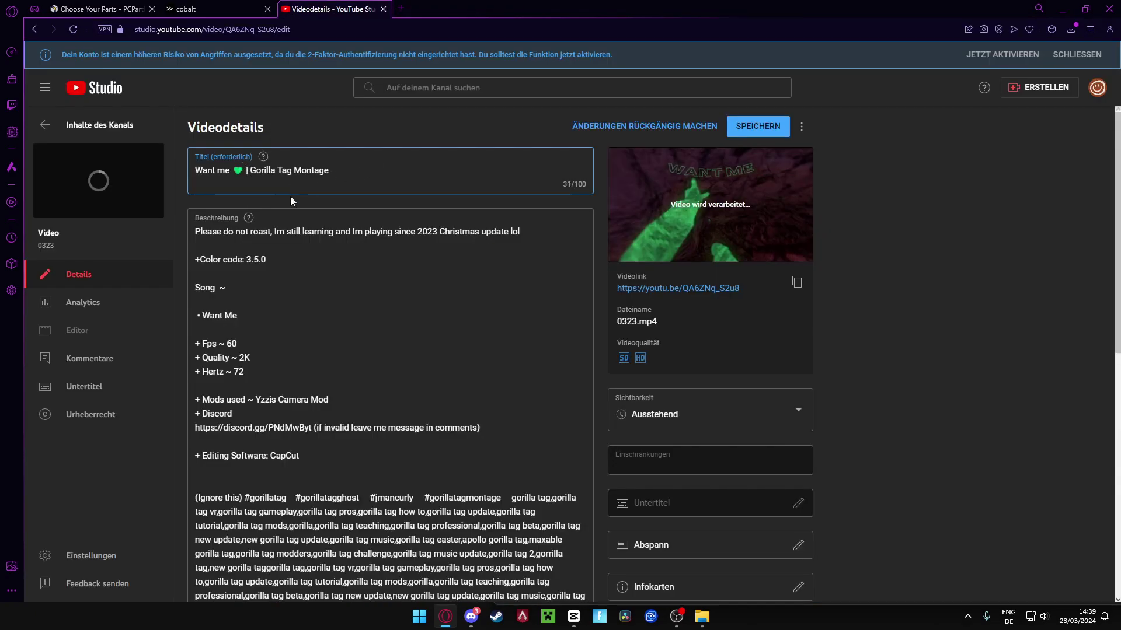
Review the remaining video details, save the changes and close the browser
{"action": "scroll", "coordinate": [288, 344], "scroll_direction": "down", "scroll_amount": 2}
{"action": "scroll", "coordinate": [336, 335], "scroll_direction": "down", "scroll_amount": 6}
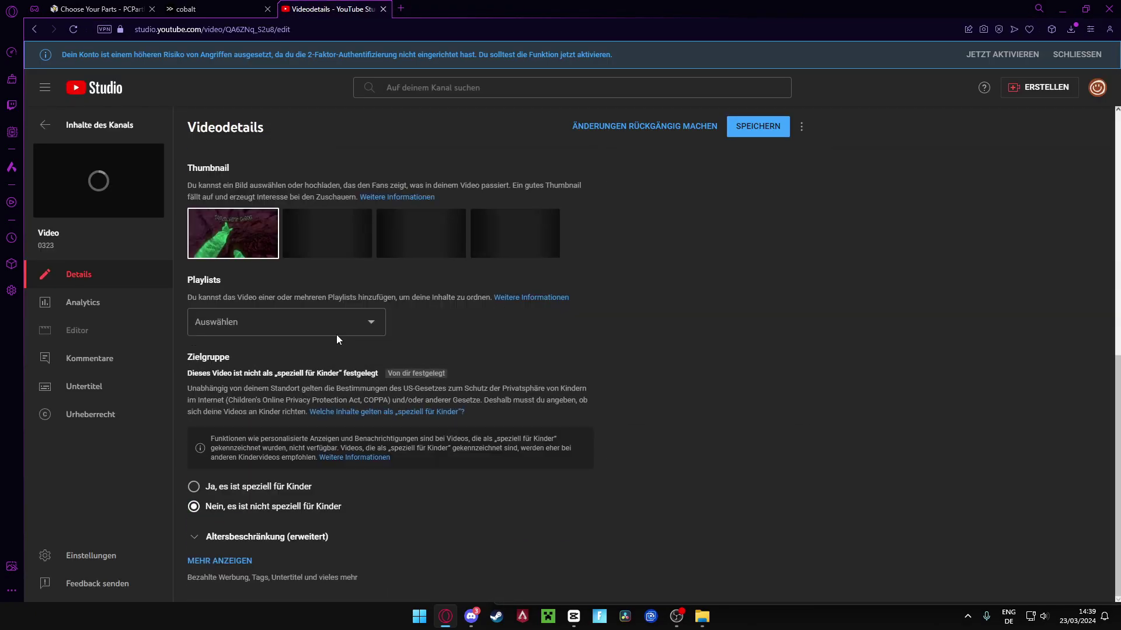
{"action": "scroll", "coordinate": [432, 323], "scroll_direction": "up", "scroll_amount": 5}
{"action": "left_click", "coordinate": [758, 126]}
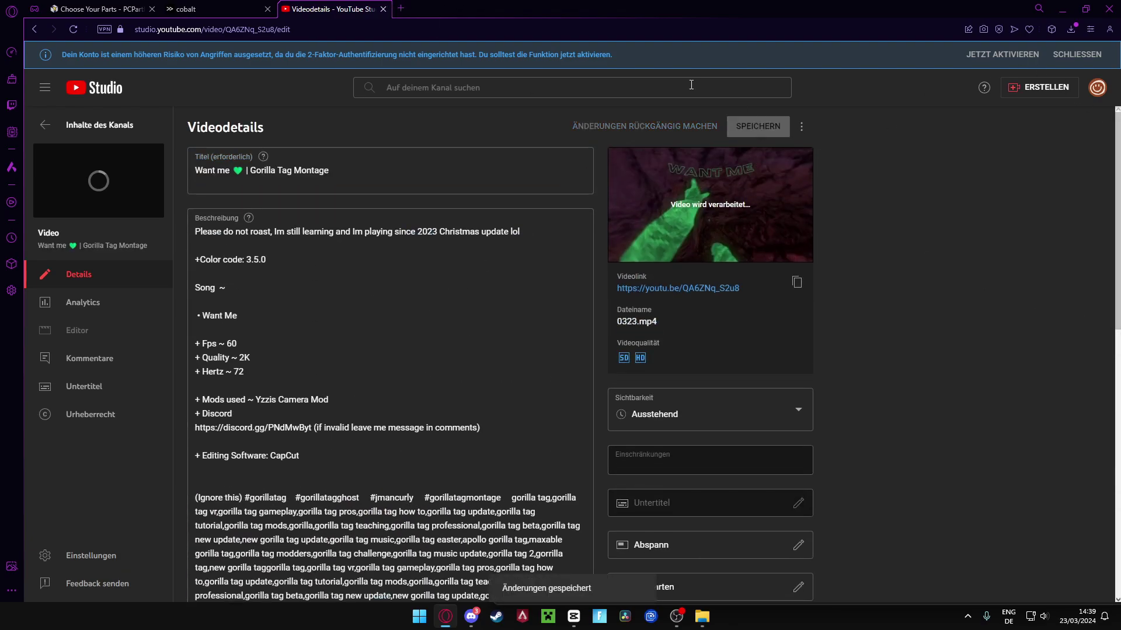
{"action": "left_click", "coordinate": [1108, 8]}
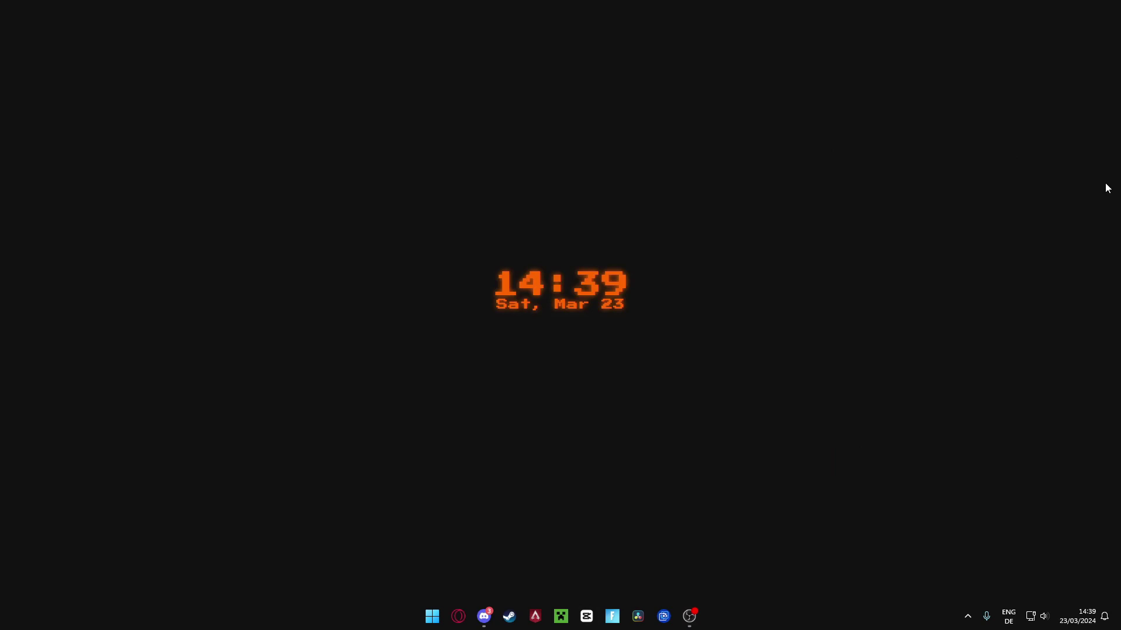